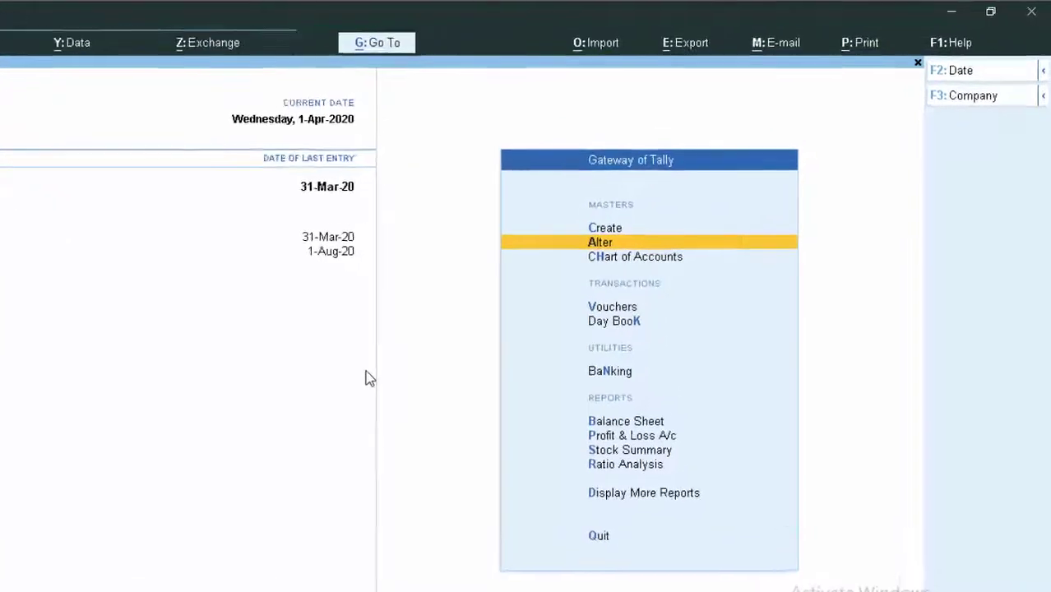
Step: Enable Maintain Payroll in the features of the company Abhi Computer and return to the Gateway of Tally
key("F11")
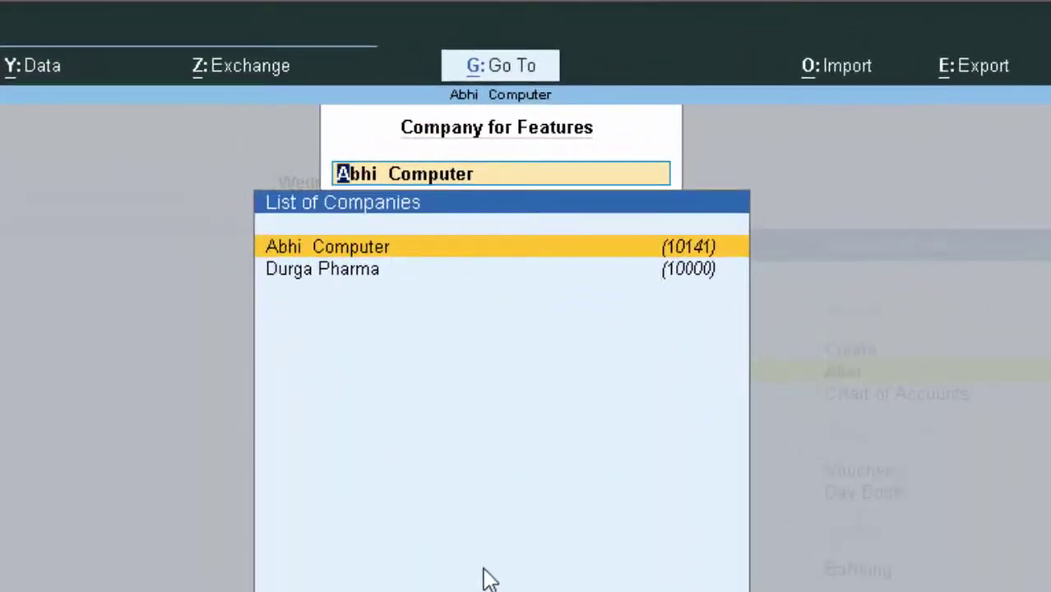
key("Return")
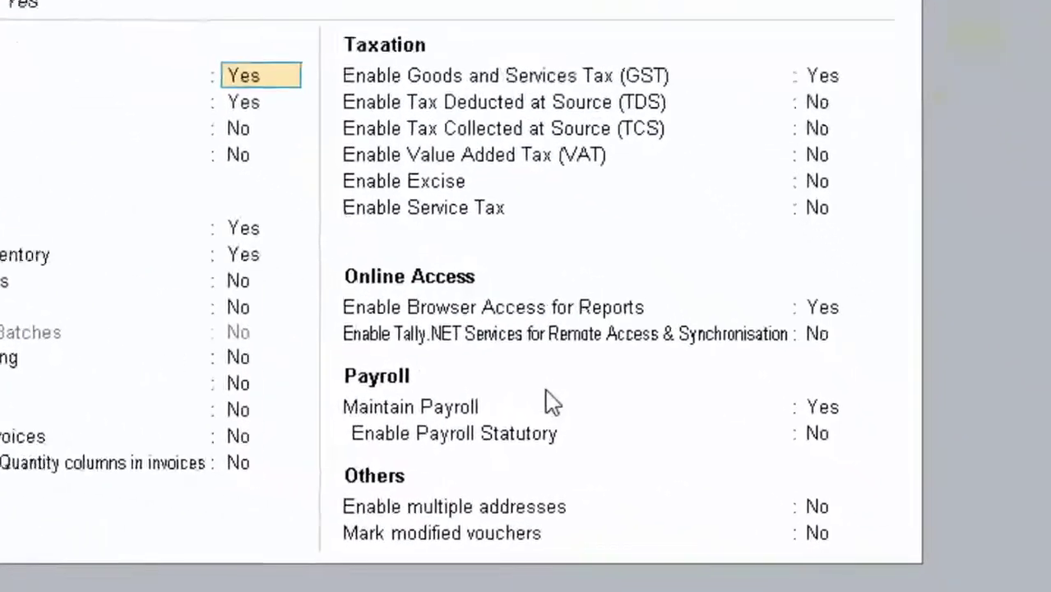
left_click(814, 409)
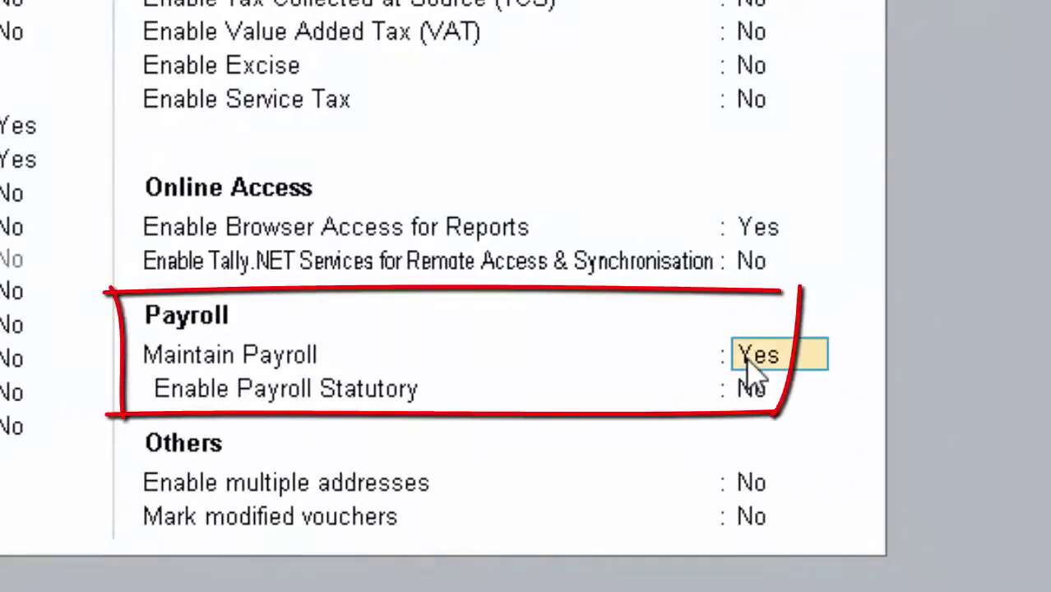
type("y")
key("Return")
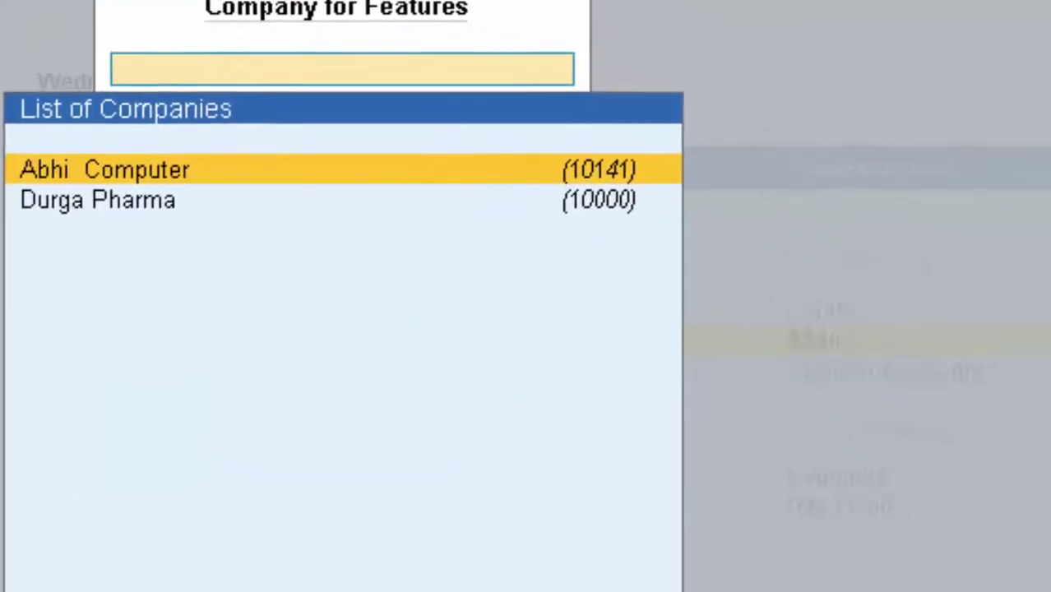
key("Escape")
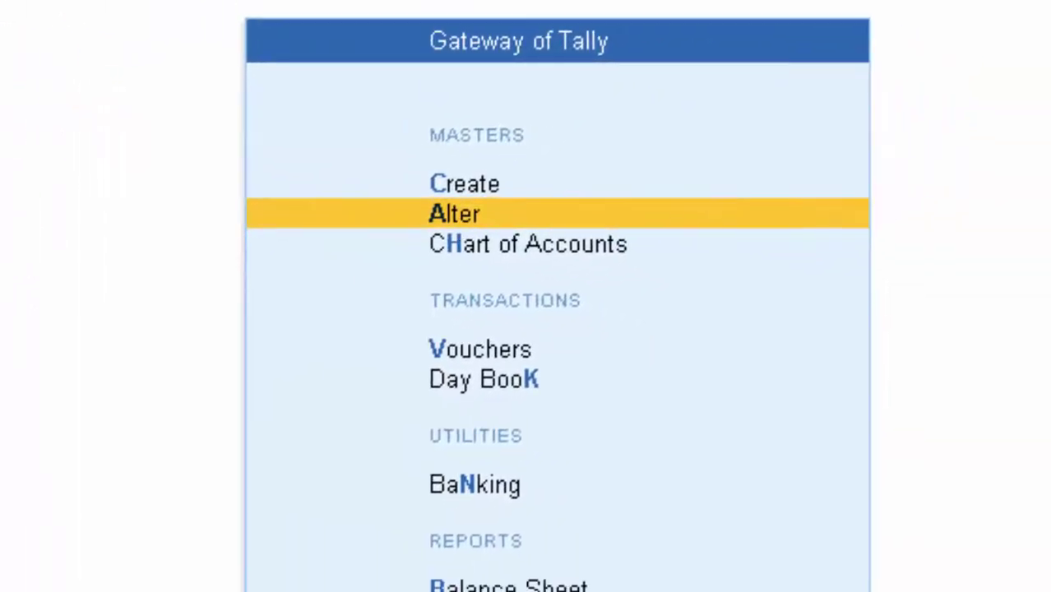
Step: Open the list of masters available for creation and examine the entries under Payroll Masters
key("Up")
key("Return")
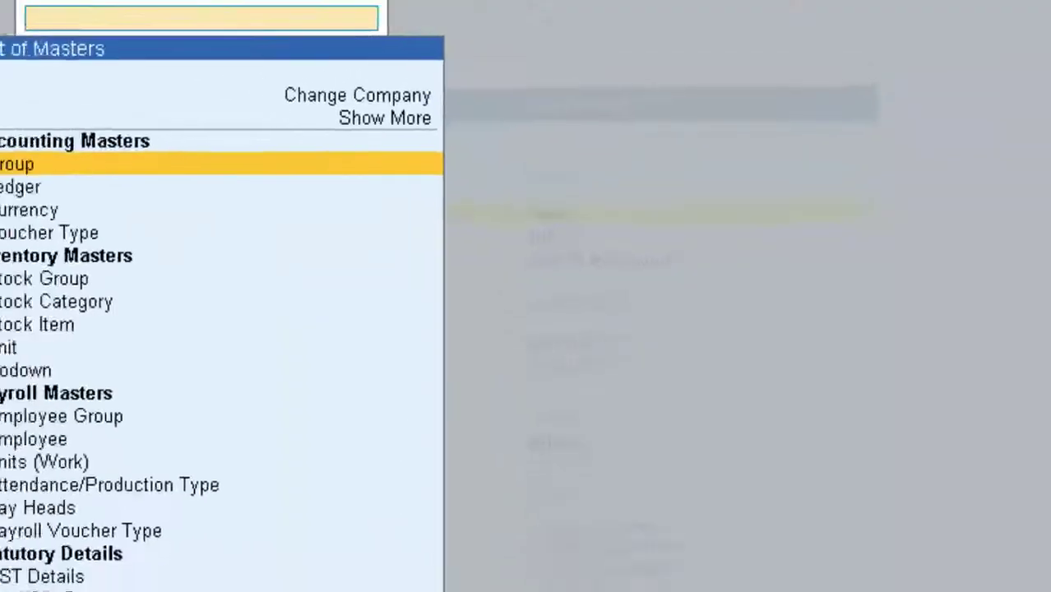
key("Down")
key("Down")
key("Down")
key("Down")
key("Down")
key("Down")
key("Down")
key("Down")
key("Down")
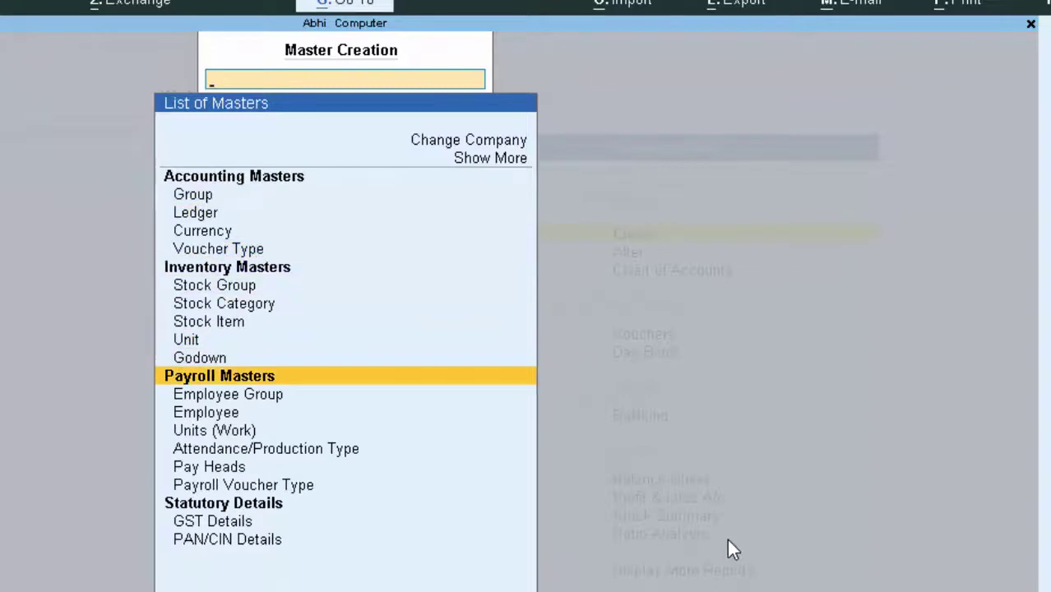
key("Down")
key("Down")
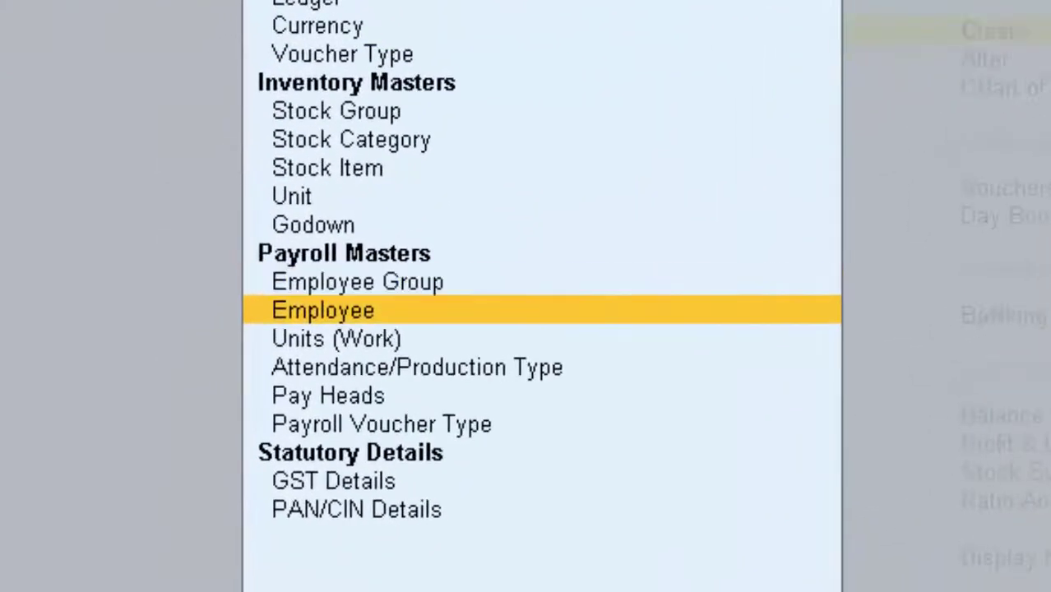
key("Down")
key("Down")
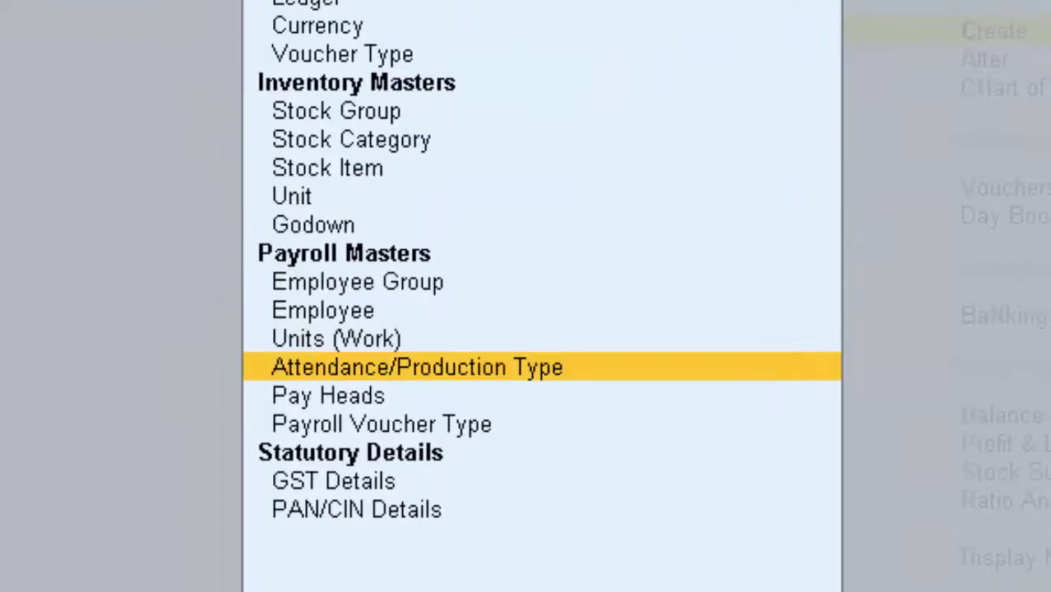
key("Down")
key("Down")
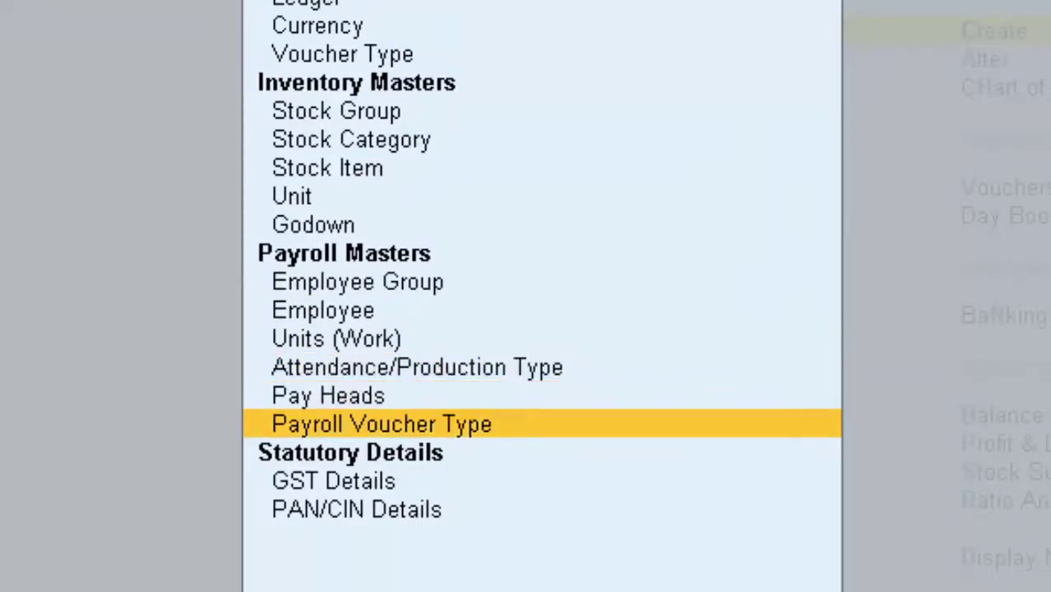
key("Up")
key("Up")
key("Up")
key("Up")
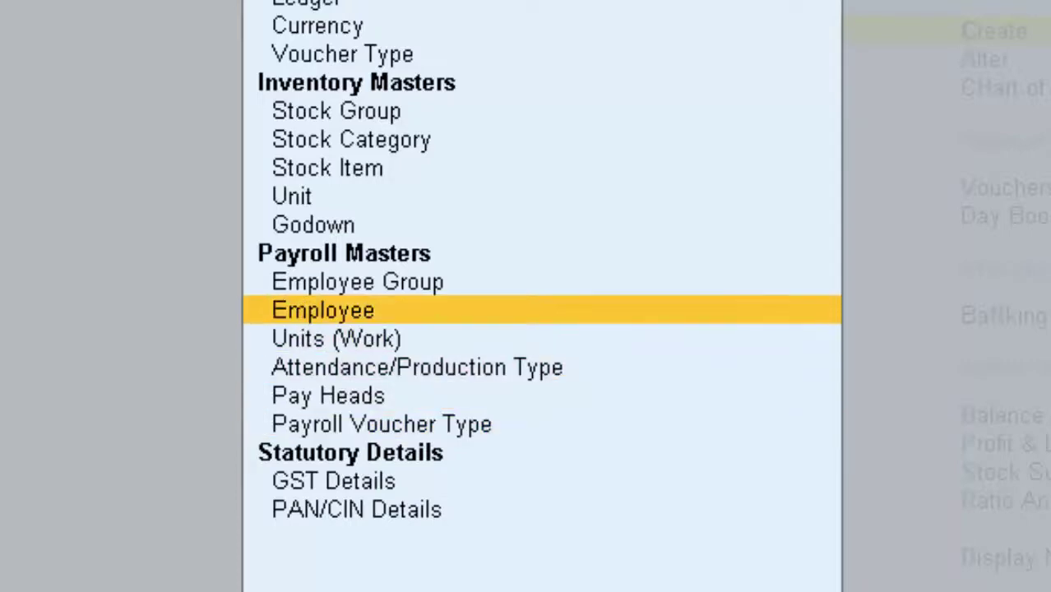
key("Up")
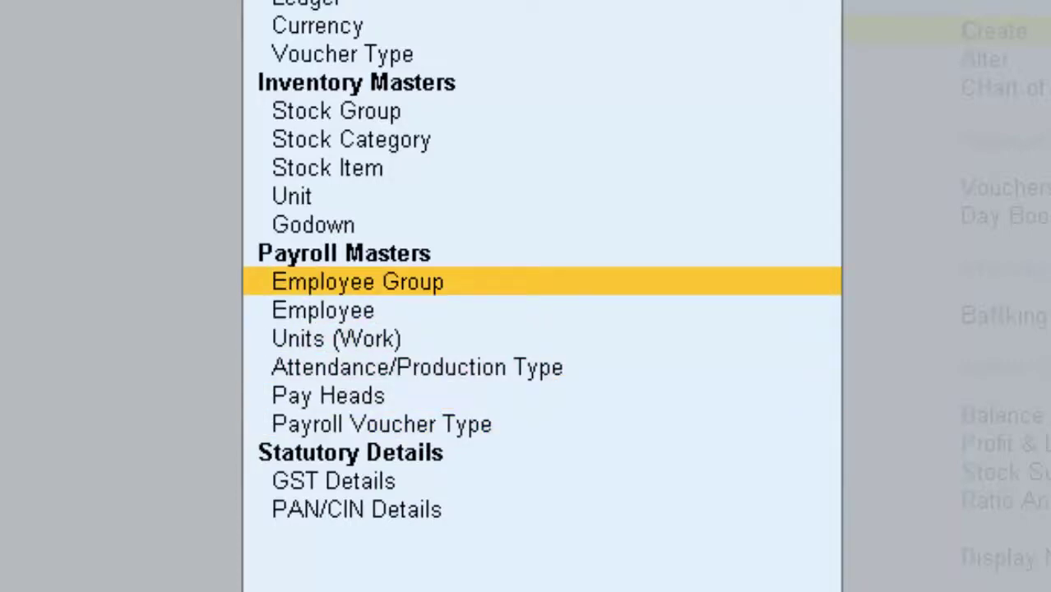
Step: Create an attendance/production type named Absent under Primary with attendance type Leave without Pay, and save it
key("Down")
key("Down")
key("Down")
key("Return")
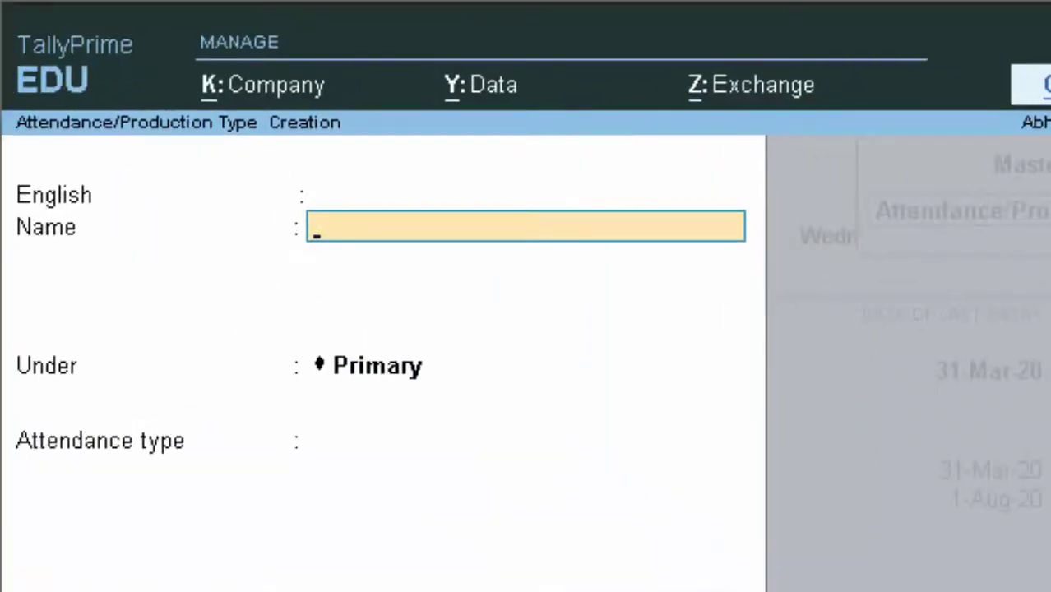
type("Abs")
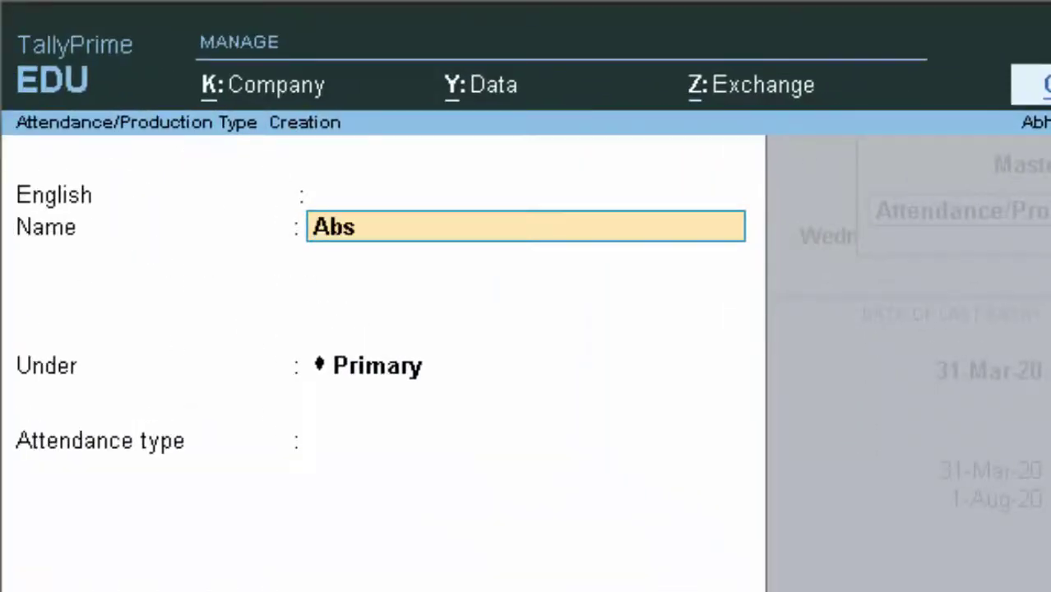
type("ent")
key("Return")
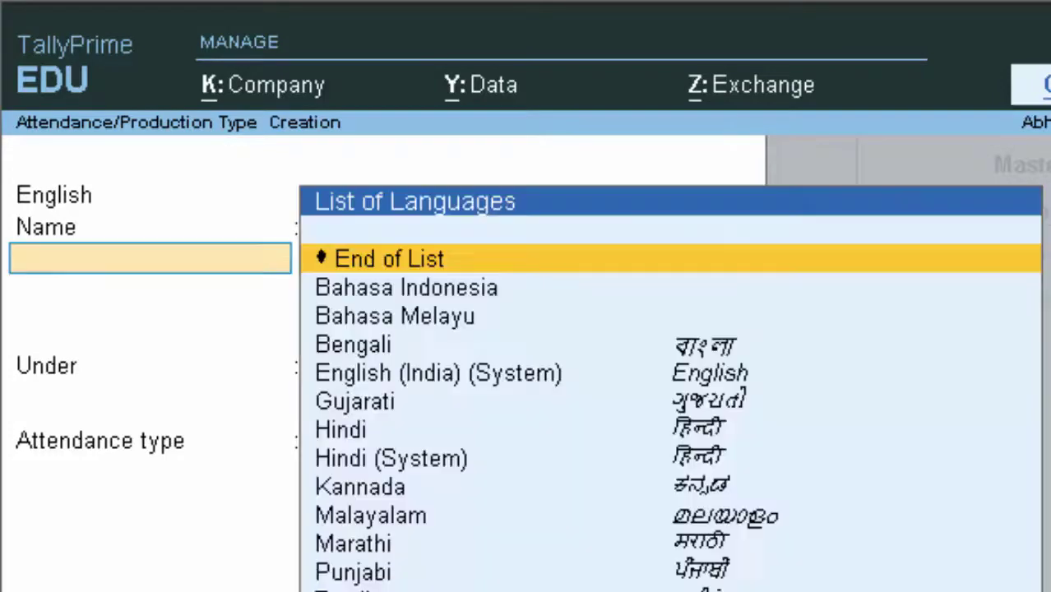
key("Return")
key("Return")
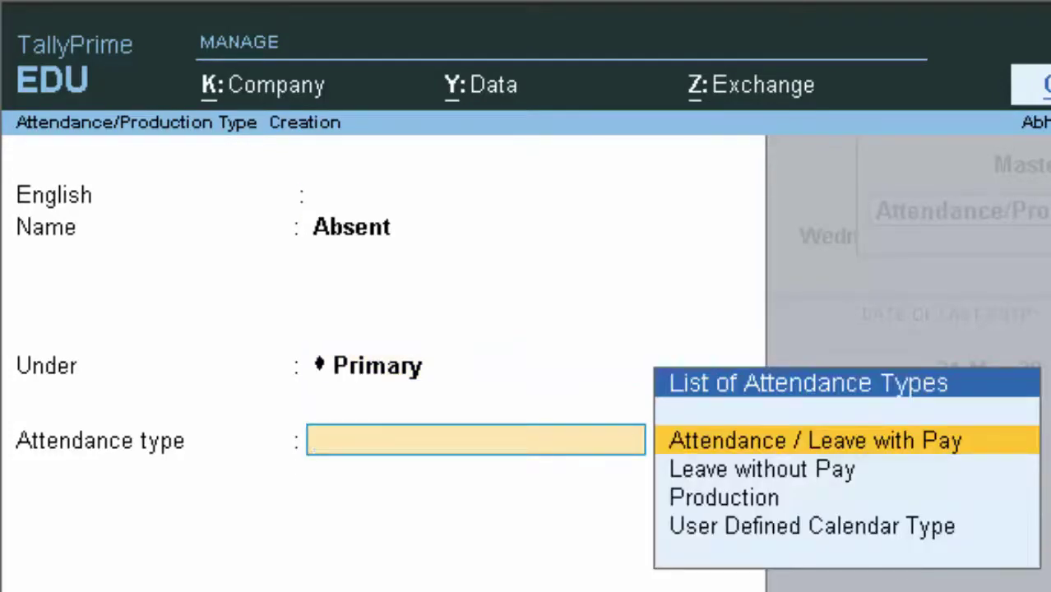
key("Down")
key("Return")
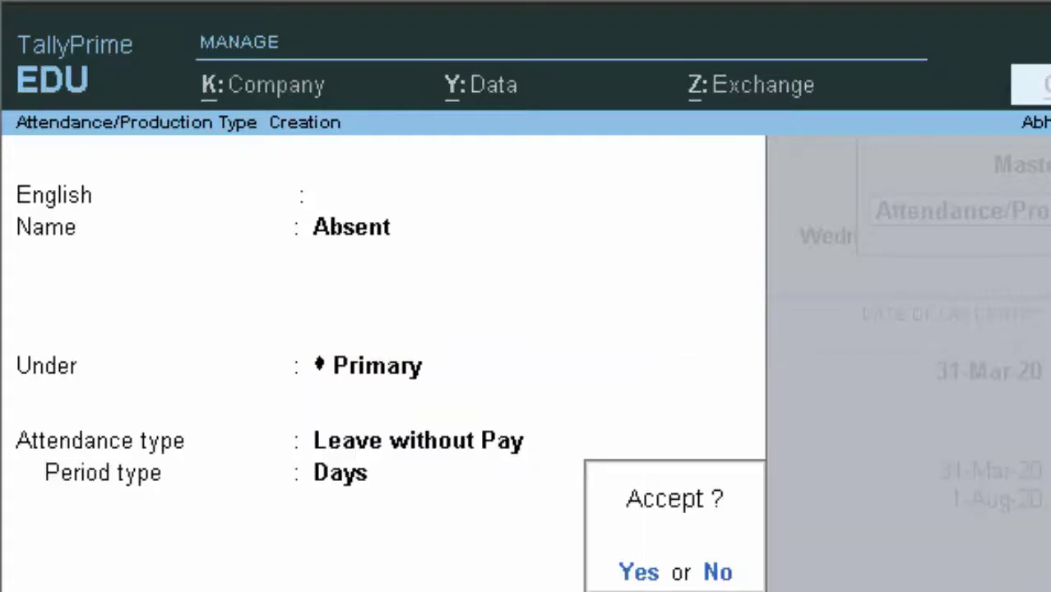
key("Return")
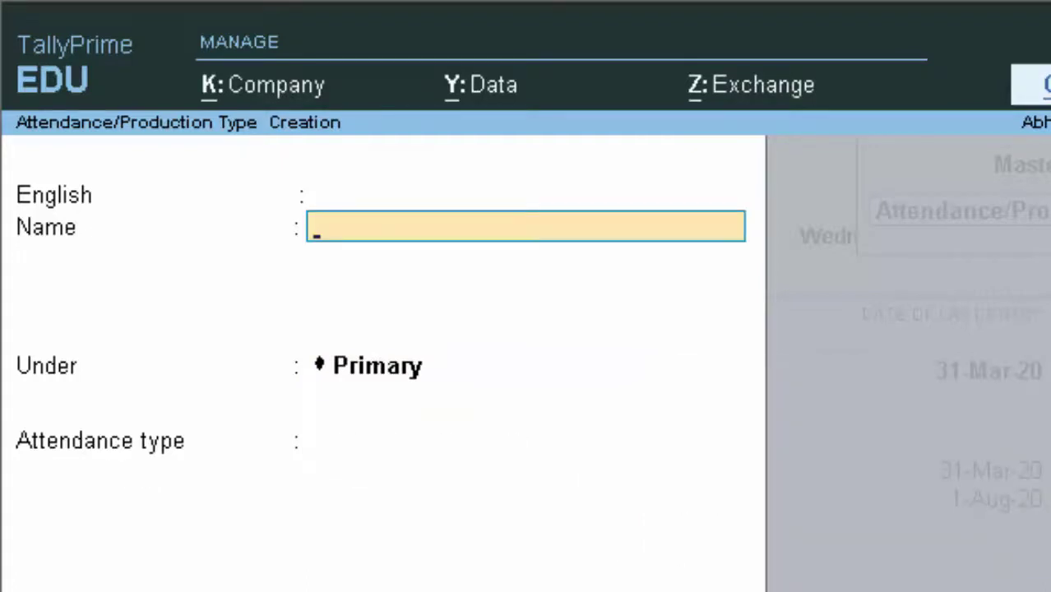
Step: Enter a second attendance/production type named OT under Primary with attendance type Production
type("OT")
key("Return")
key("Return")
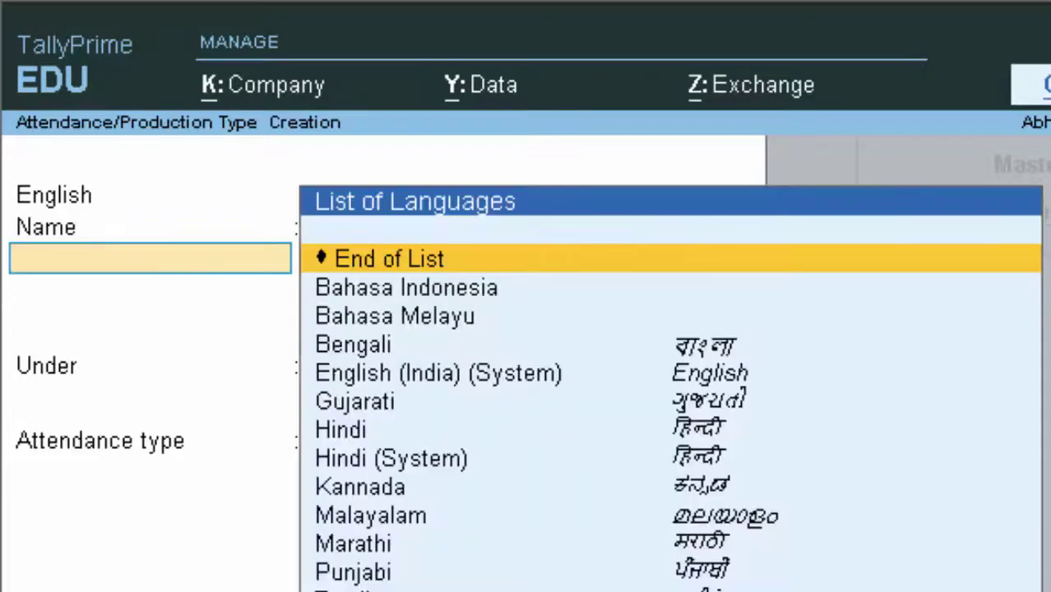
key("Return")
key("Return")
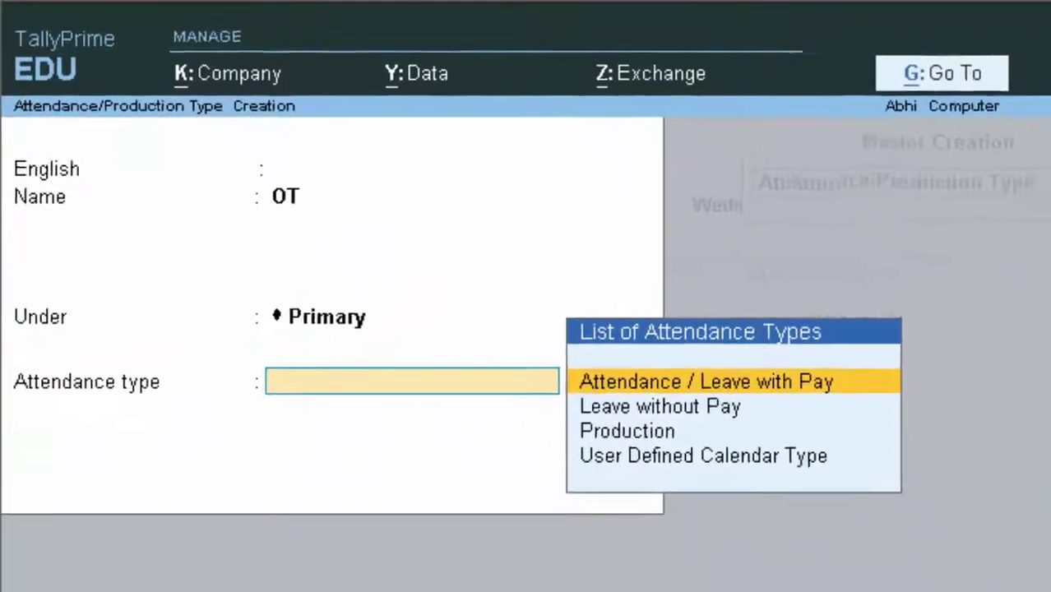
key("Down")
key("Down")
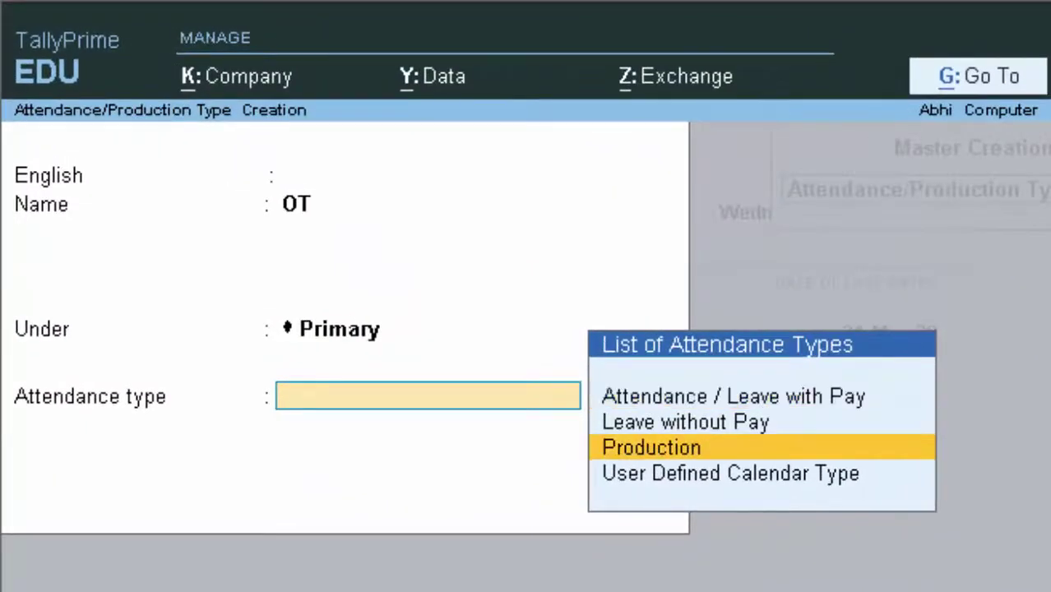
key("Return")
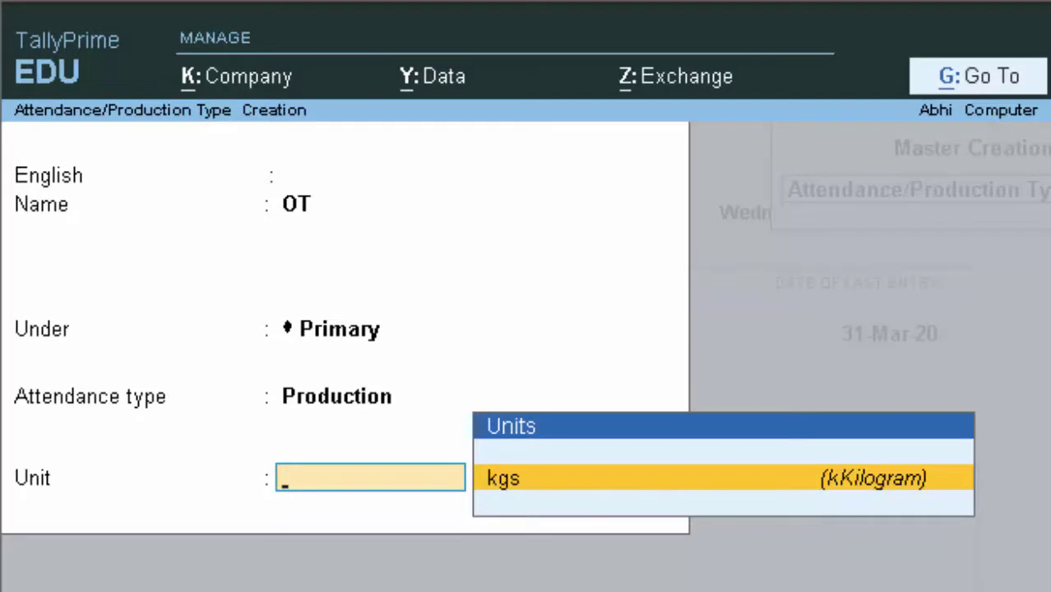
Step: Create a simple unit hrs (Hours) with UQC Not Applicable and 3 decimal places, and save the OT type with that unit
key("alt+c")
type("hr")
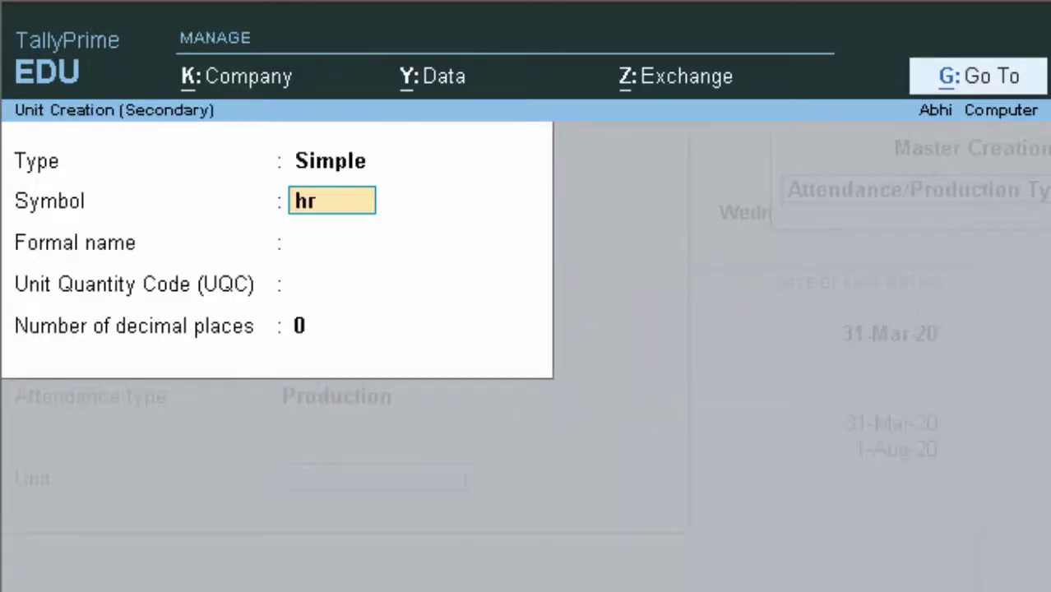
type("s")
key("Return")
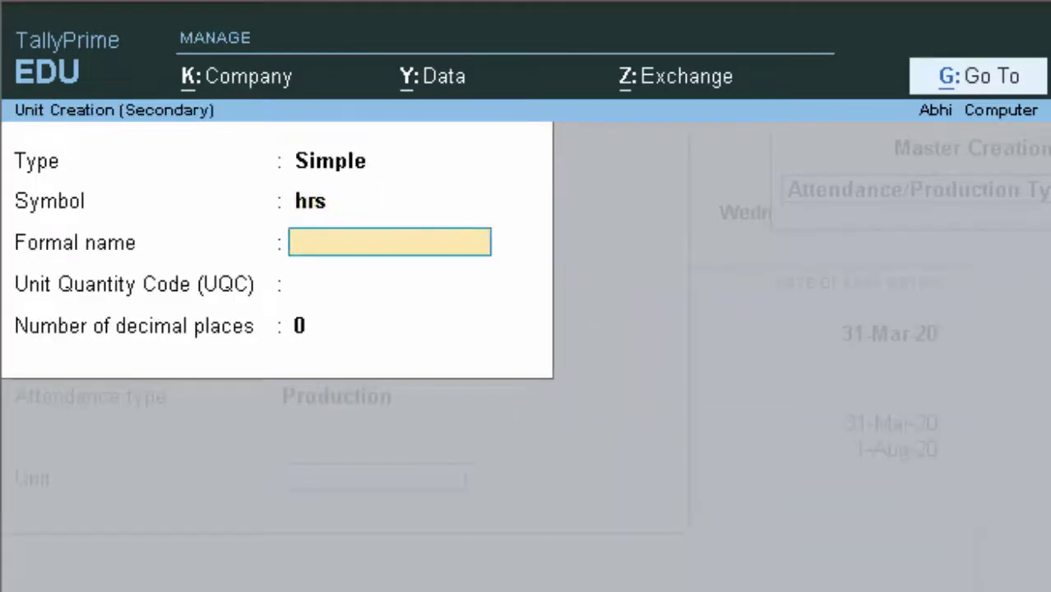
type("Hours")
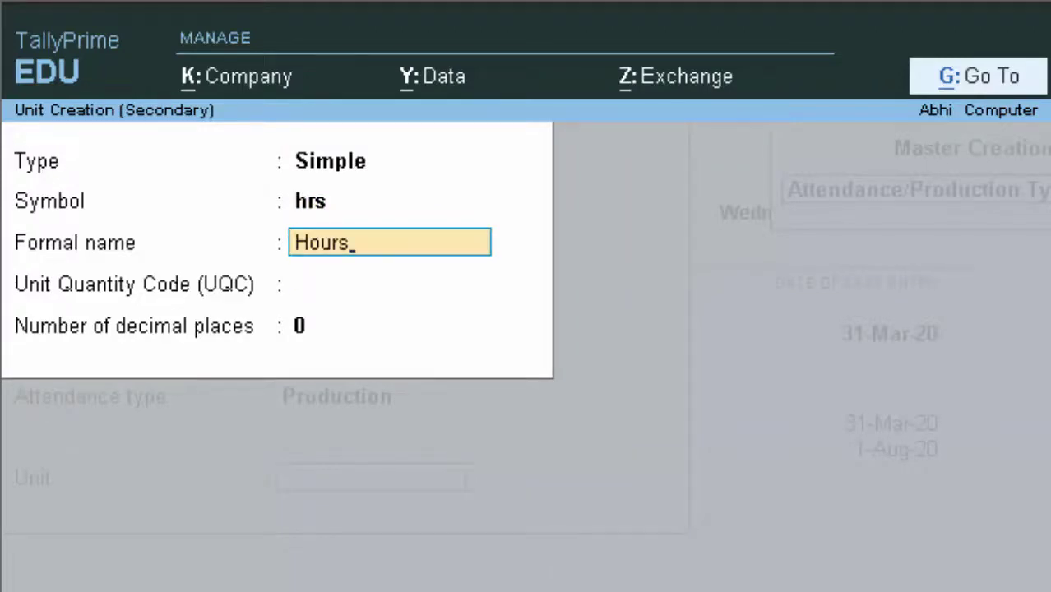
key("Return")
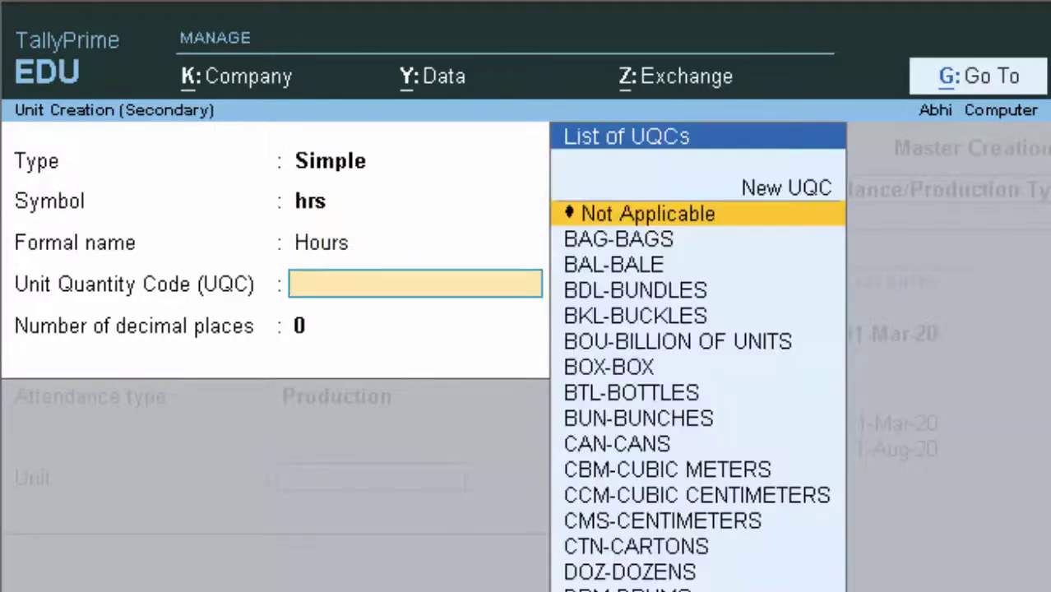
key("Return")
type("3")
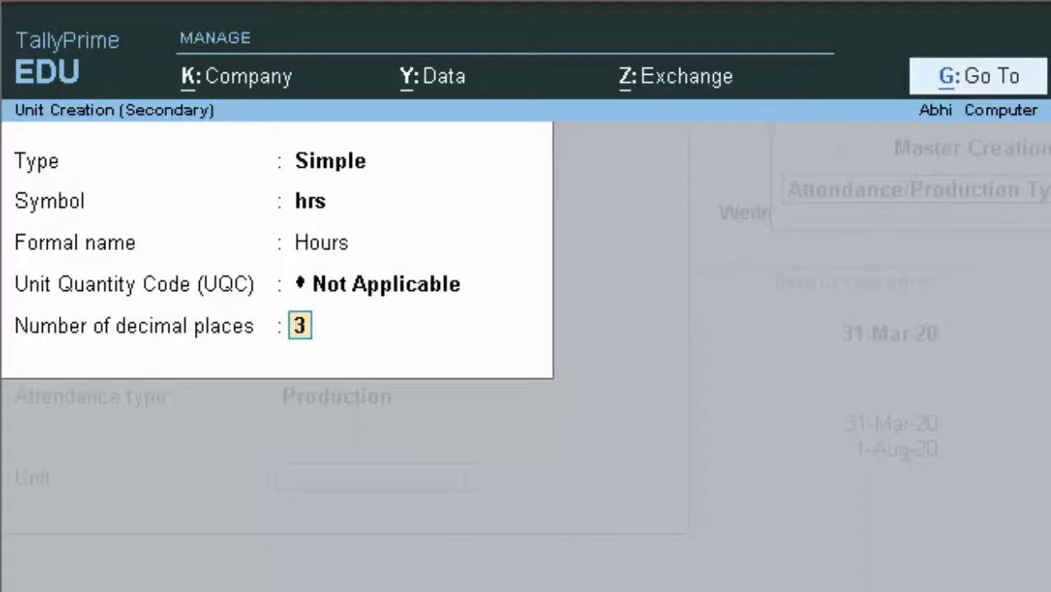
key("Return")
key("Return")
key("Return")
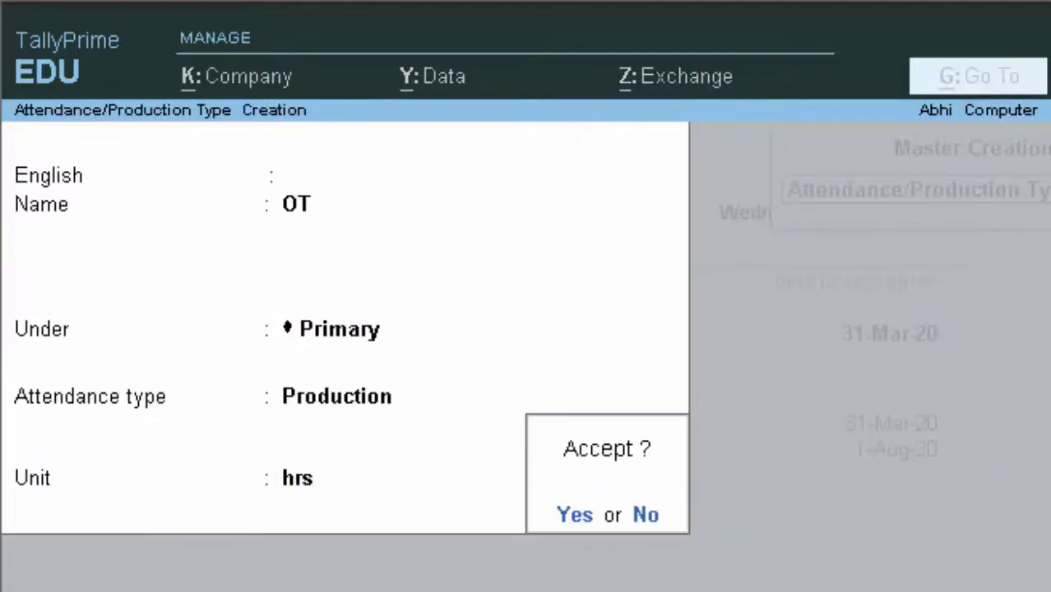
key("Return")
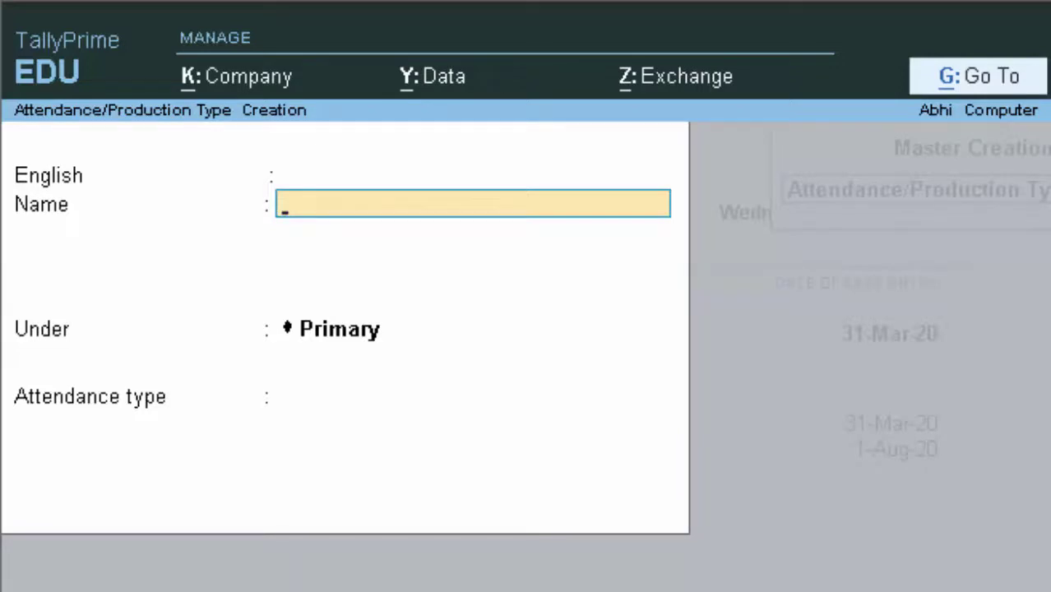
Step: Leave attendance type creation and start a pay head named Basic Salary with type Earnings for Employees and income type Fixed
key("Escape")
key("Return")
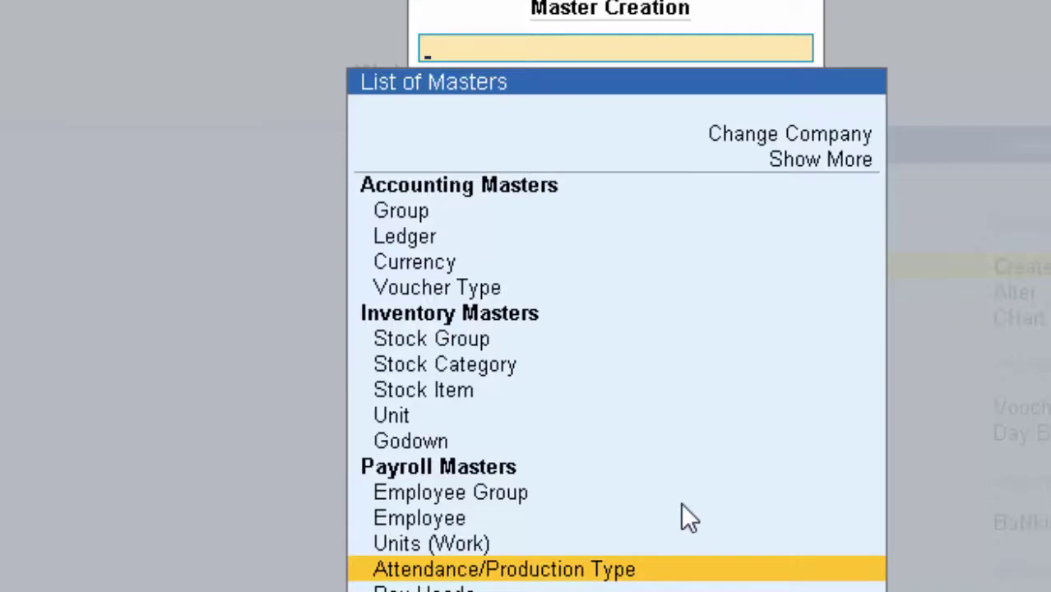
key("Down")
key("Return")
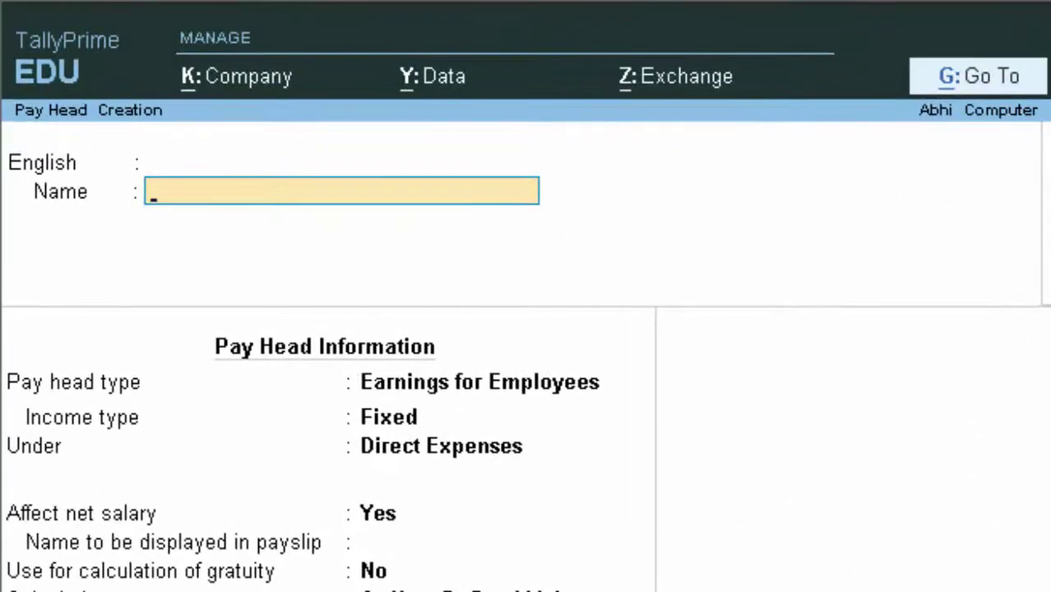
type("Basi")
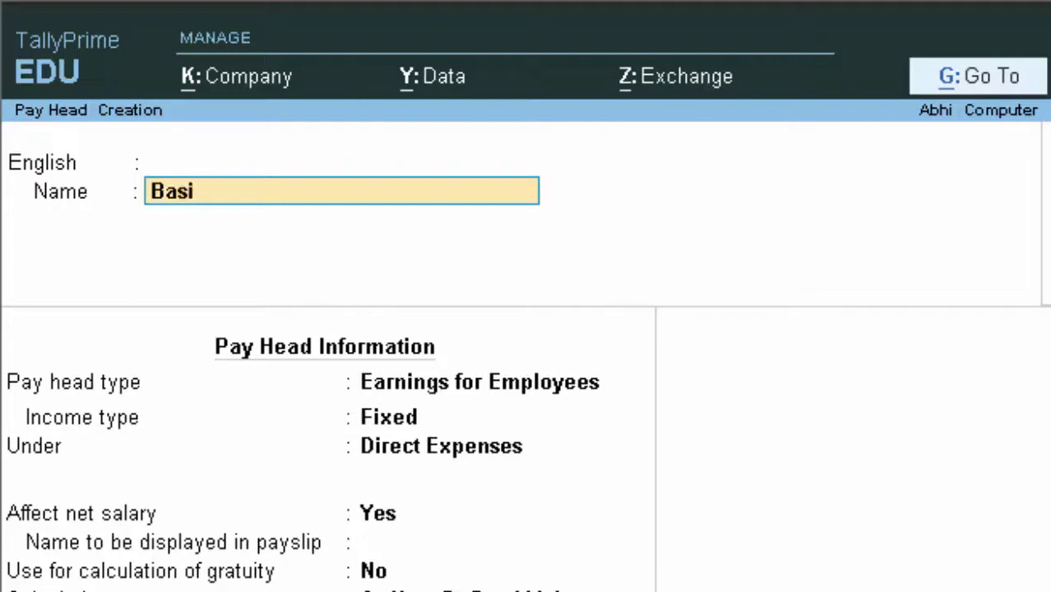
type("c Salary")
key("Return")
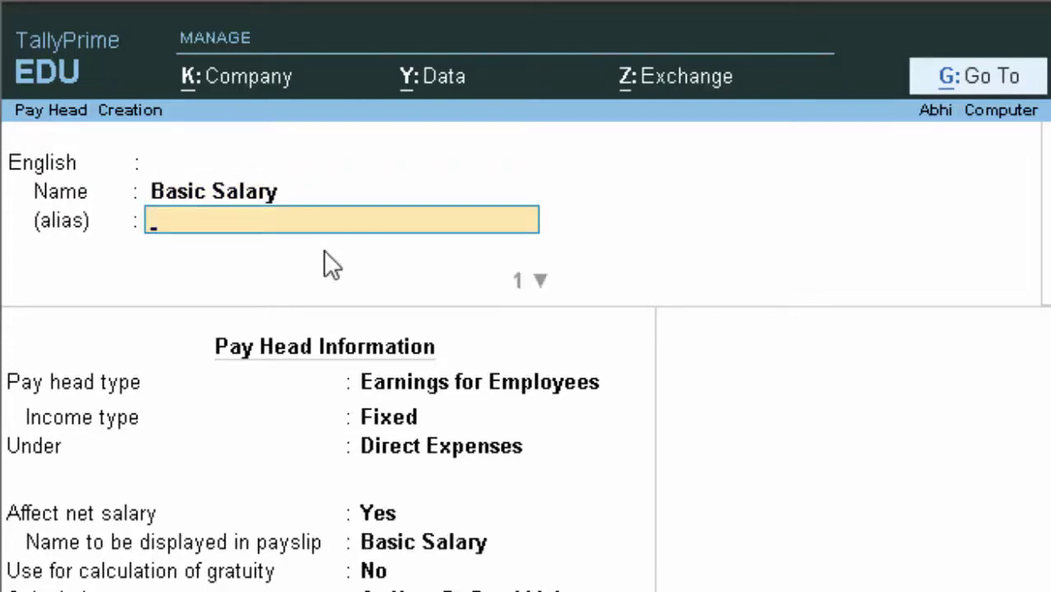
key("Return")
key("Return")
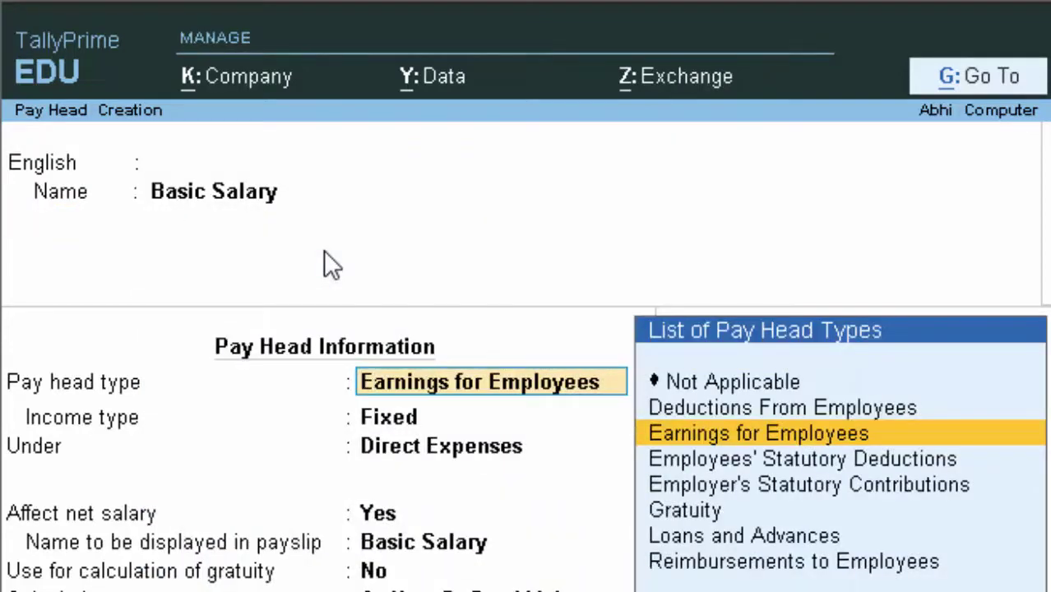
key("Return")
key("Return")
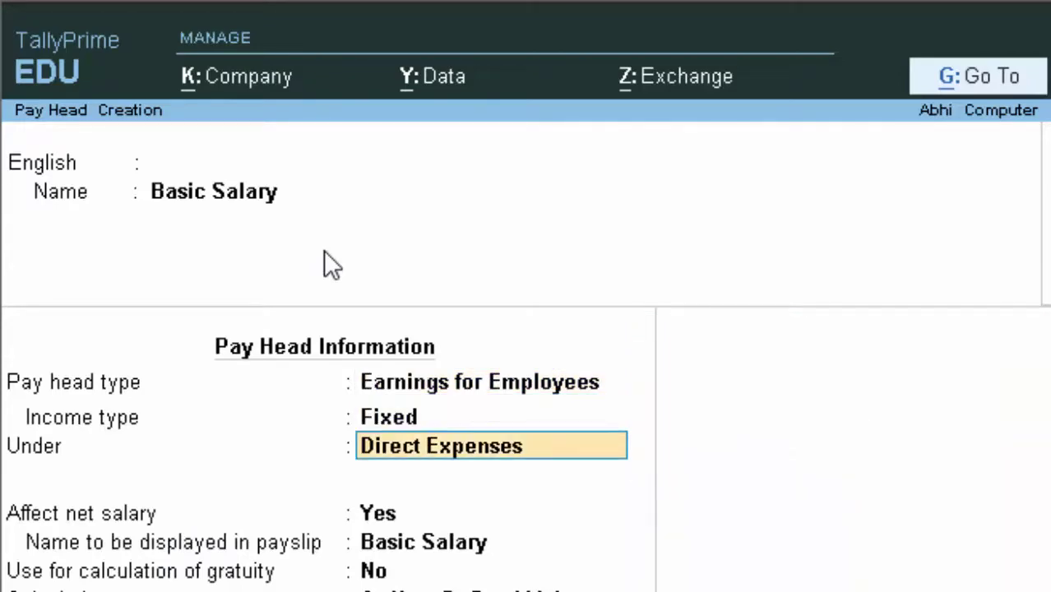
Step: Place Basic Salary under Indirect Expenses, affecting net salary, with payslip name Basic Salary and gratuity calculation set to No
key("Down")
key("Down")
key("Down")
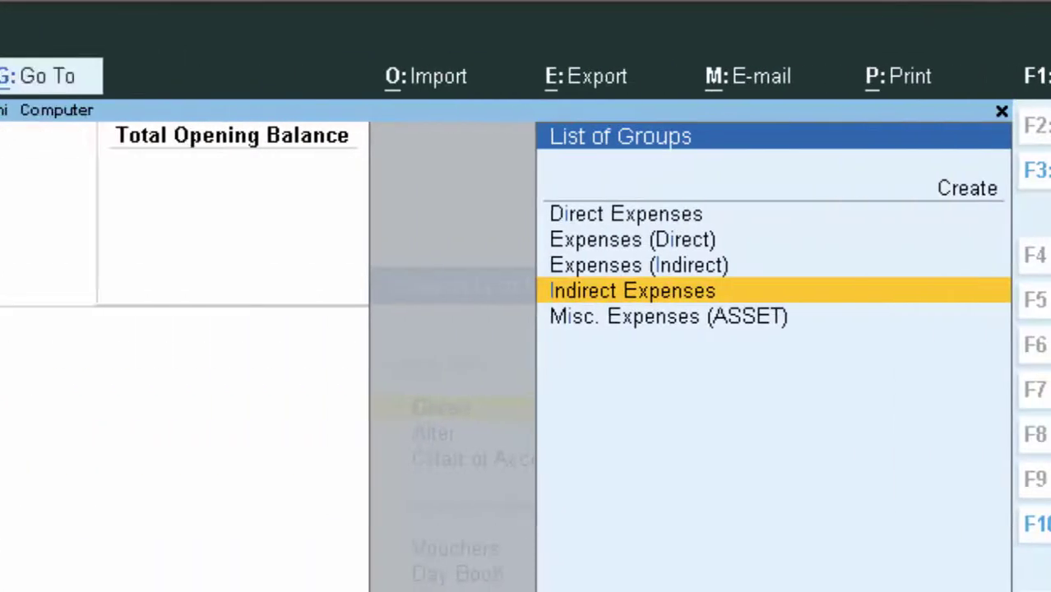
key("Return")
key("Return")
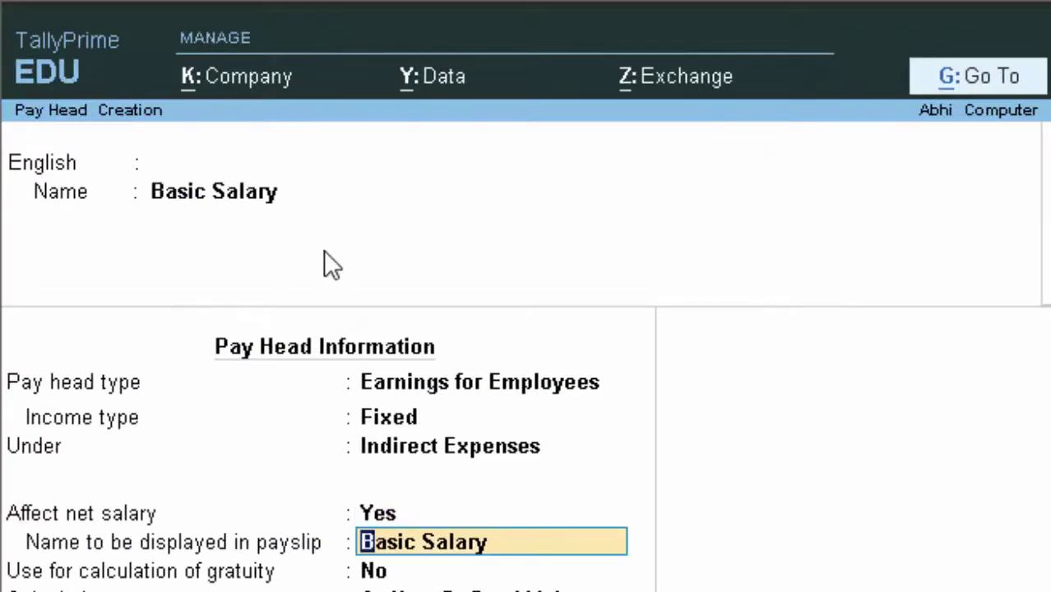
key("Return")
key("Return")
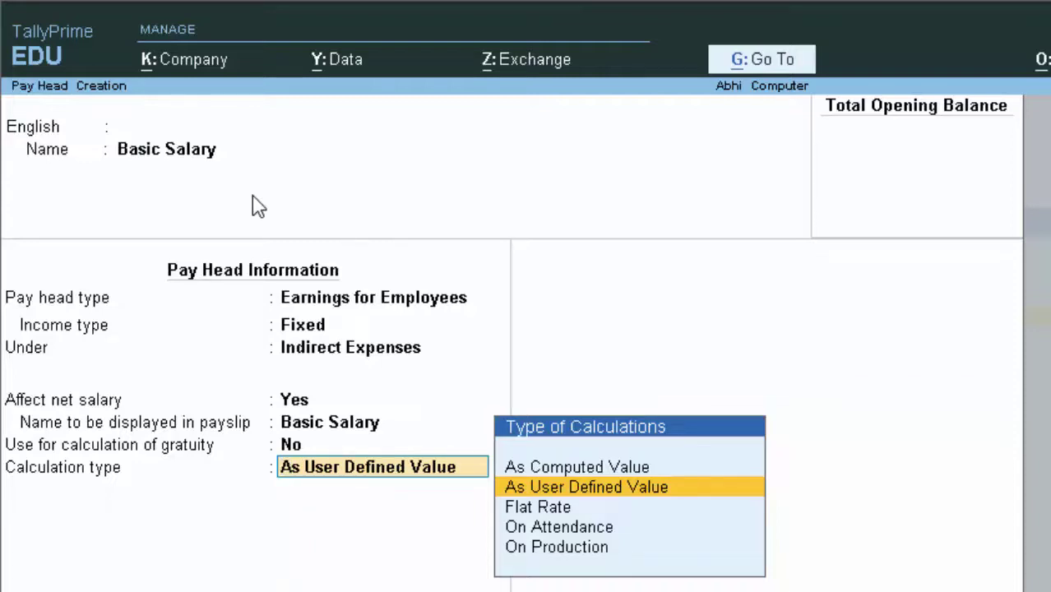
Step: Set Basic Salary's calculation type to On Attendance, with attendance/leave with pay Not Applicable and leave without pay Absent
key("Down")
key("Down")
key("Return")
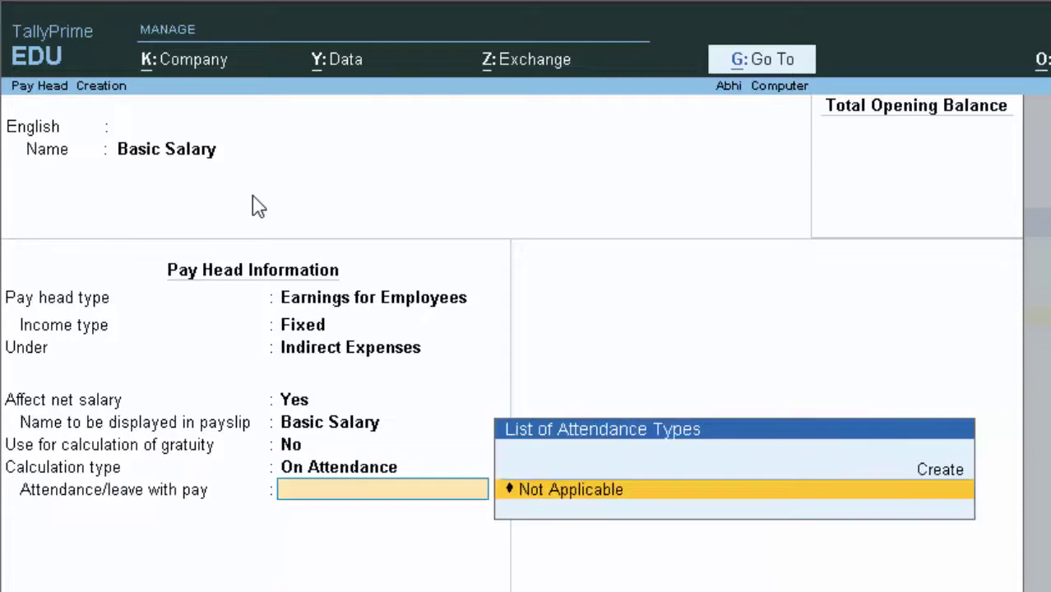
key("Return")
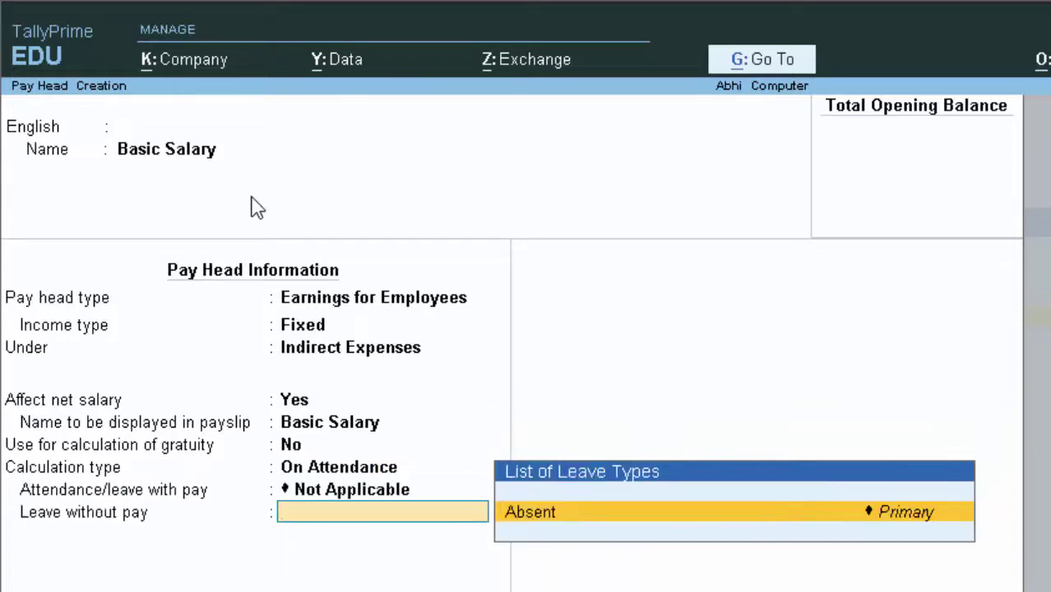
key("Return")
Step: Set the calculation period to Months, As per Calendar Period, with Normal Rounding and limit 3, and save the Basic Salary pay head
key("Down")
key("Down")
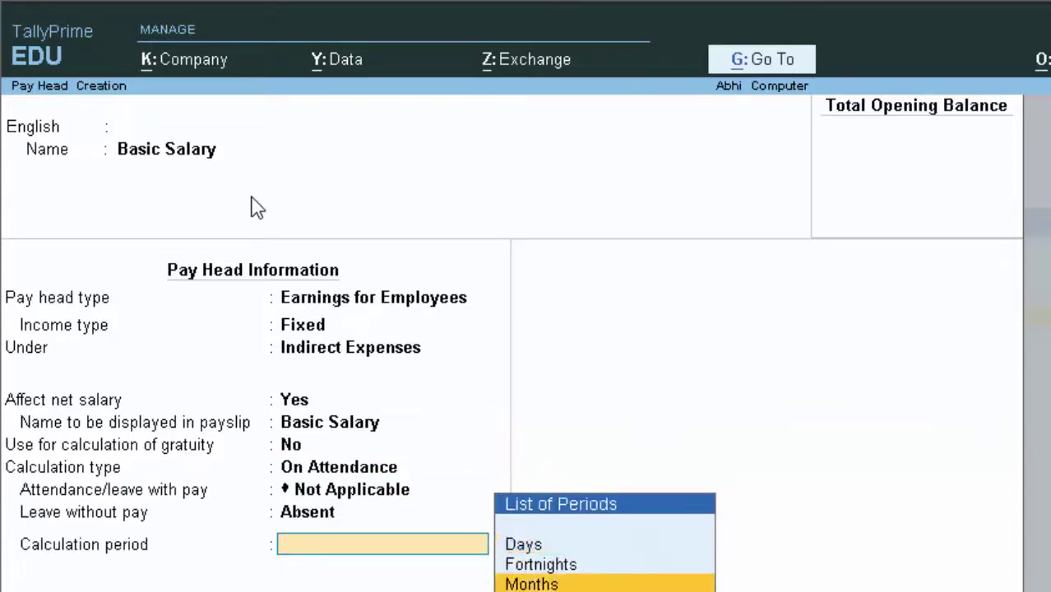
key("Return")
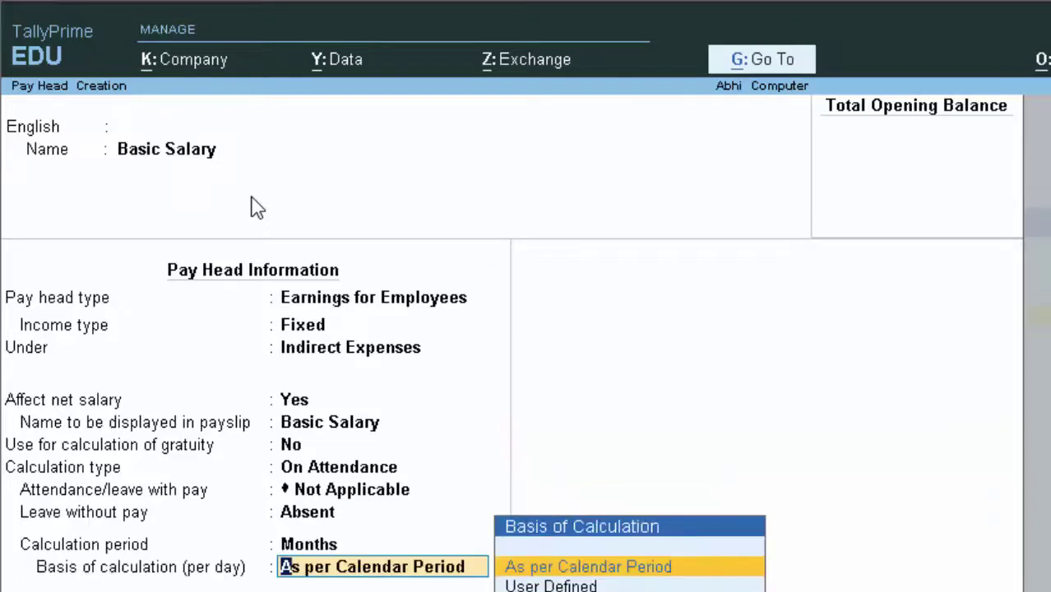
key("Return")
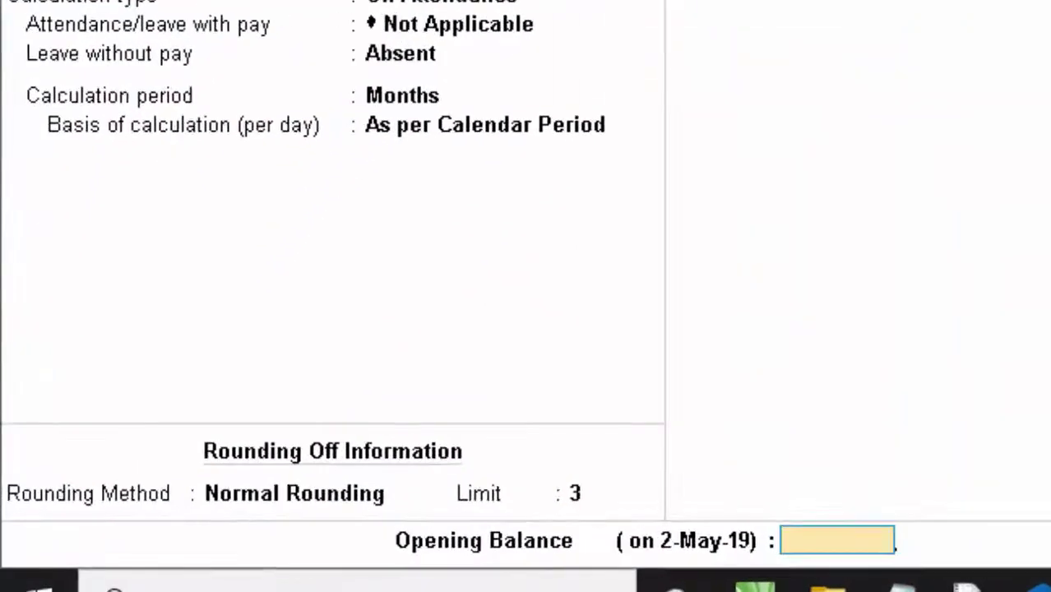
key("Return")
key("Return")
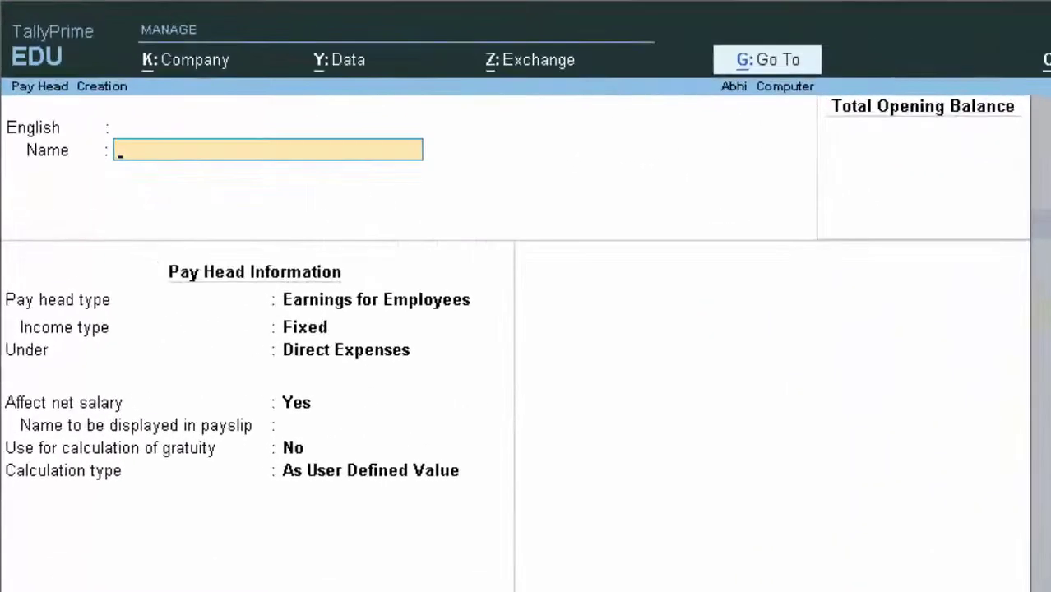
Step: Start a pay head named OT with type Earnings for Employees and income type Fixed
type("OT")
key("Return")
key("Return")
key("Return")
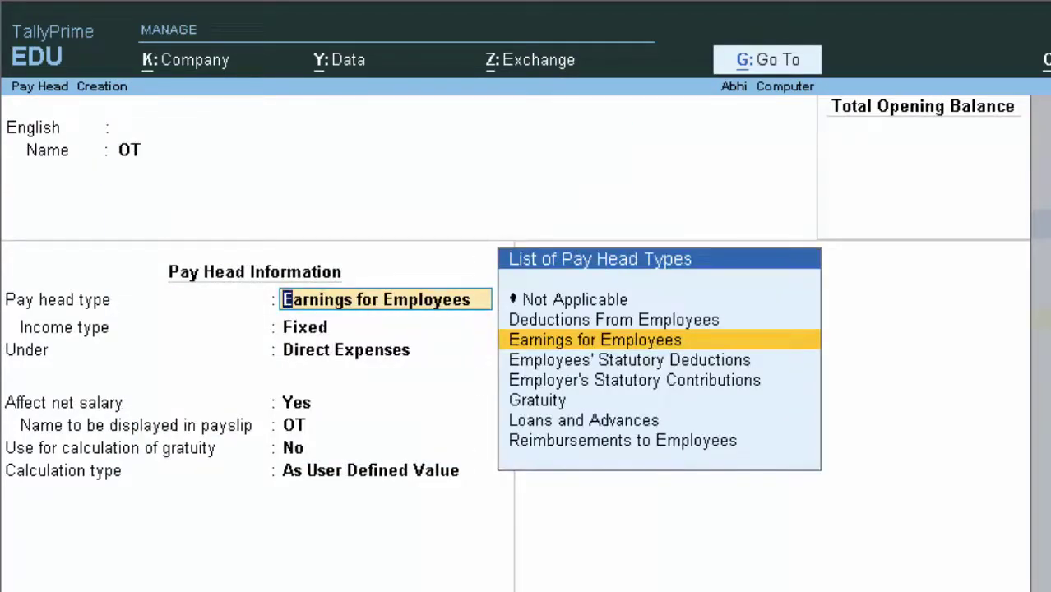
key("Return")
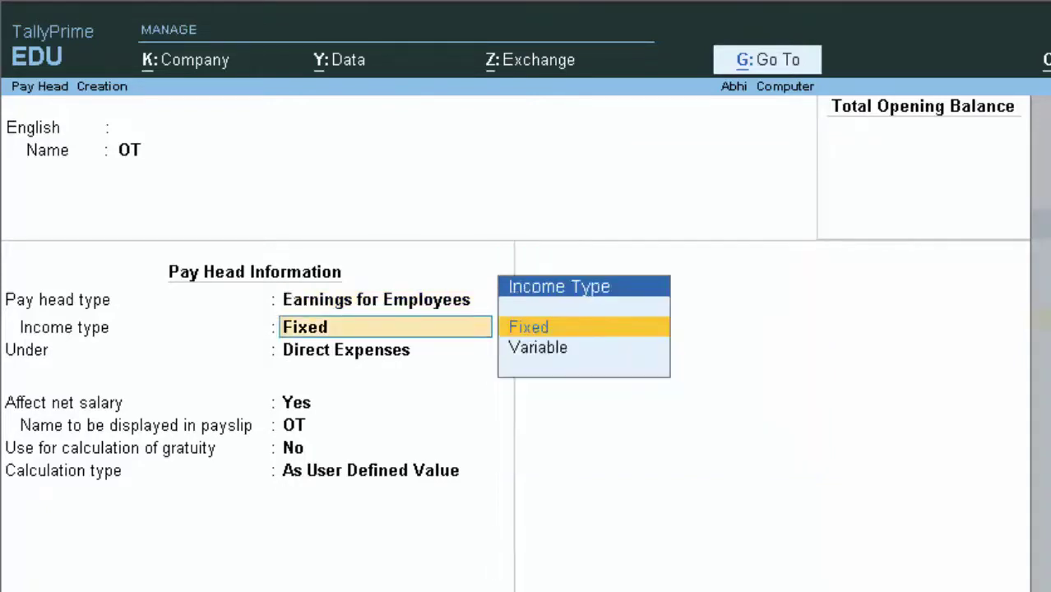
key("Return")
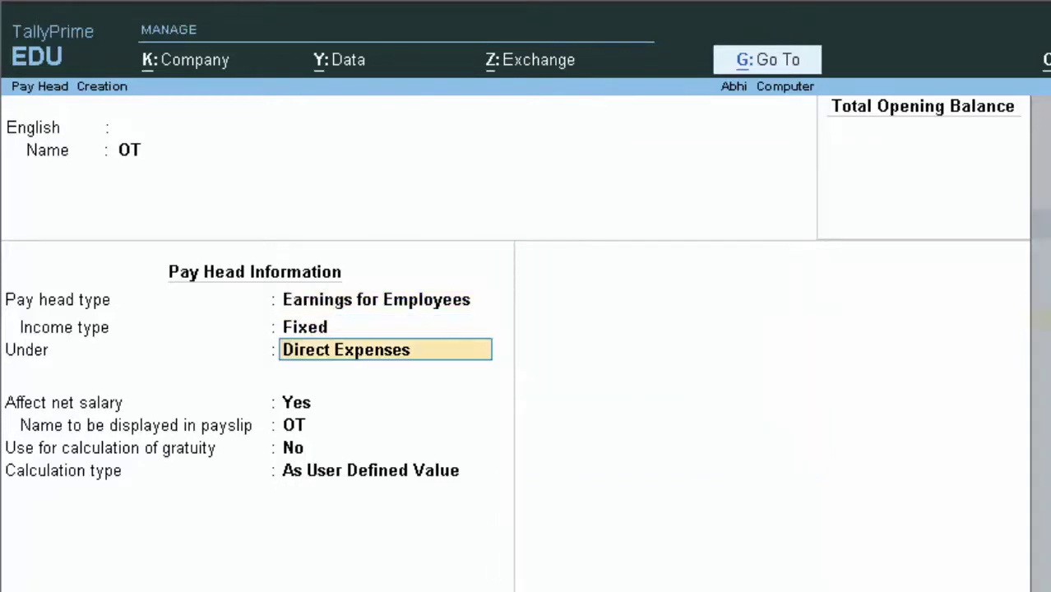
Step: Place OT under Indirect Expenses, affecting net salary, with payslip name OT and gratuity calculation set to No
key("Return")
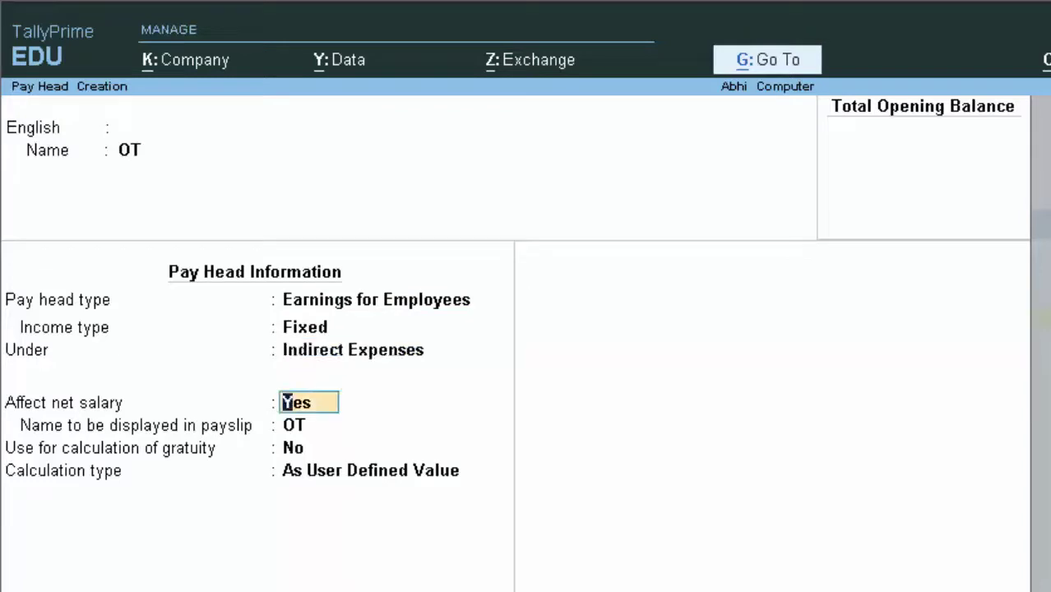
key("Return")
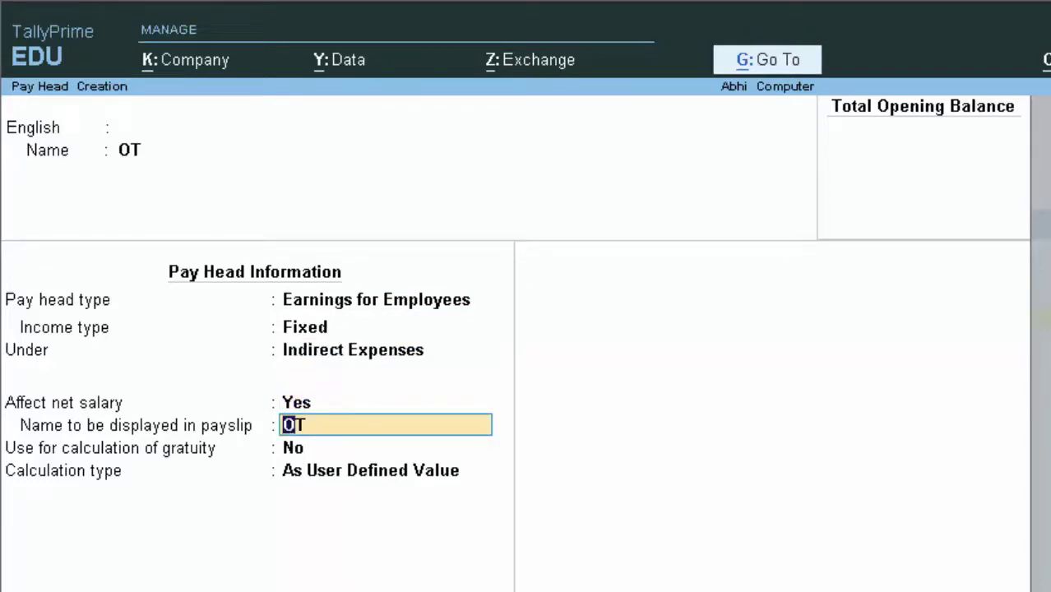
key("Return")
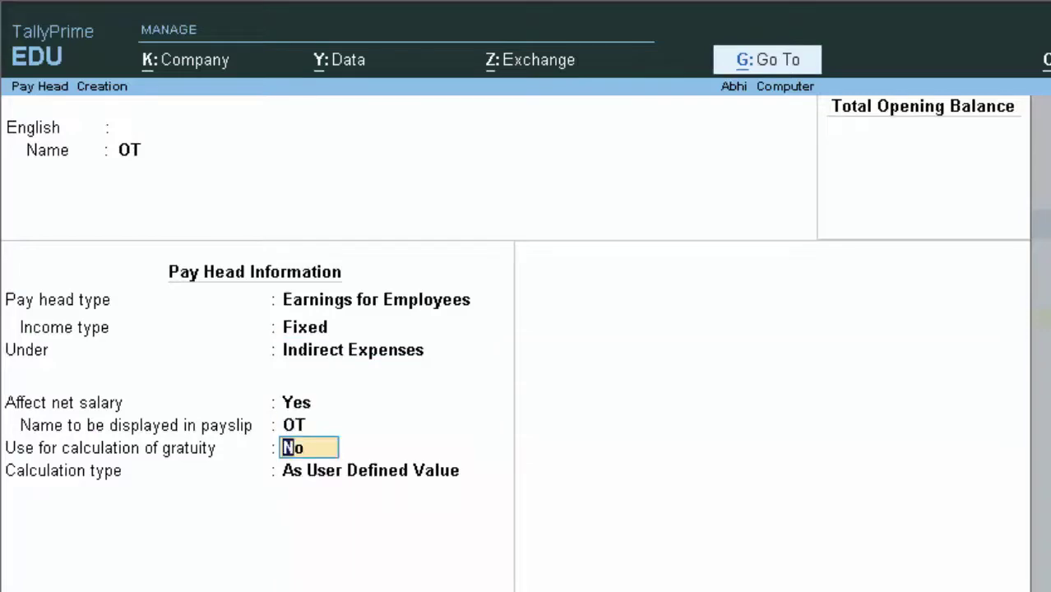
key("Return")
Step: Set the OT pay head's calculation type to On Production with production type OT
key("Down")
key("Down")
key("Down")
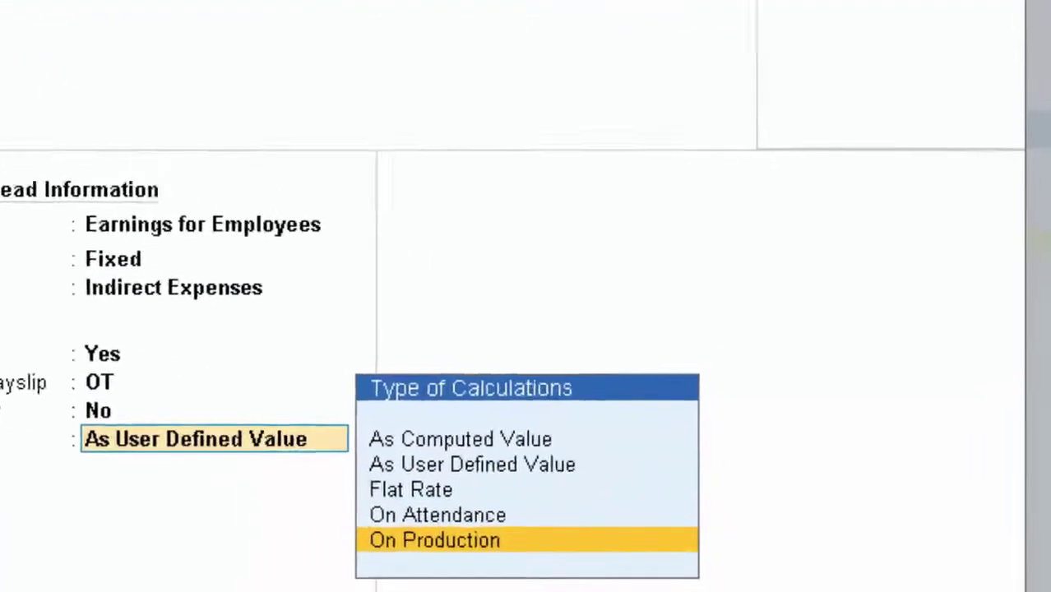
key("Return")
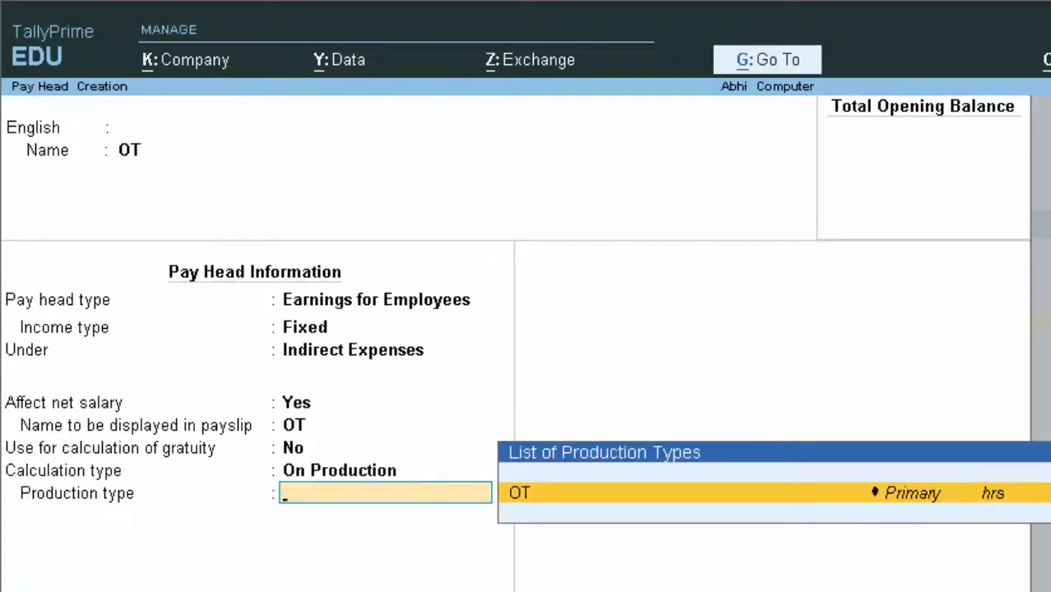
key("Return")
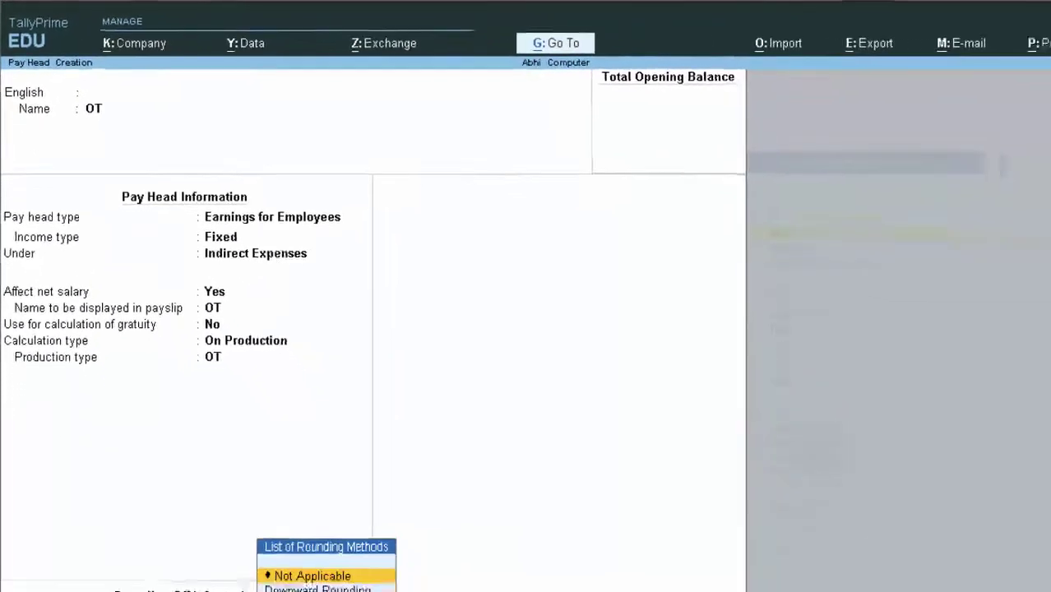
Step: Set the rounding method to Normal Rounding with limit 2, leave the opening balance blank and save the OT pay head
key("Down")
key("Down")
key("Return")
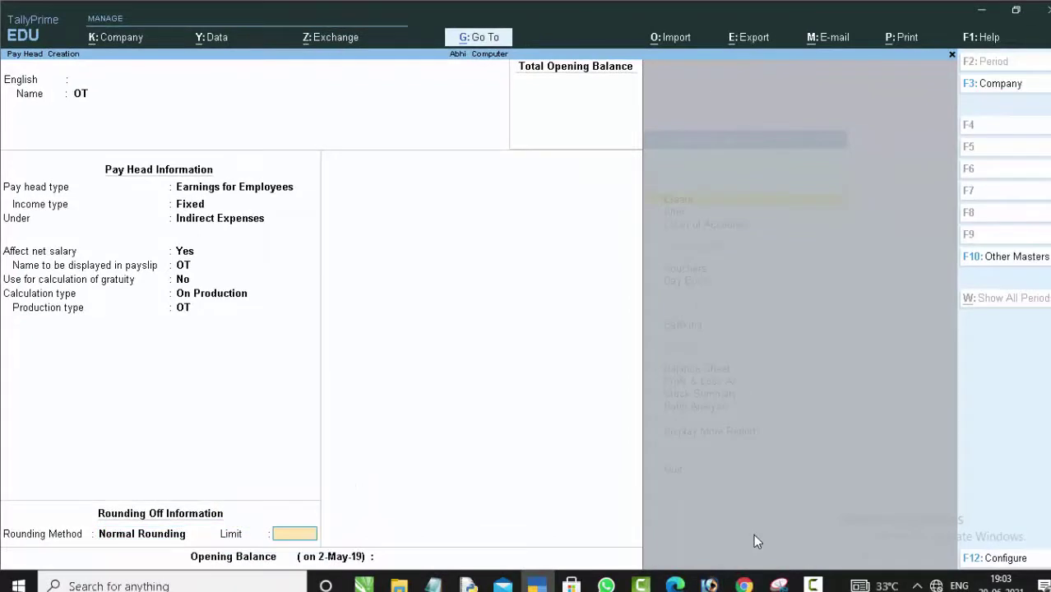
type("2")
key("Return")
key("Return")
key("Return")
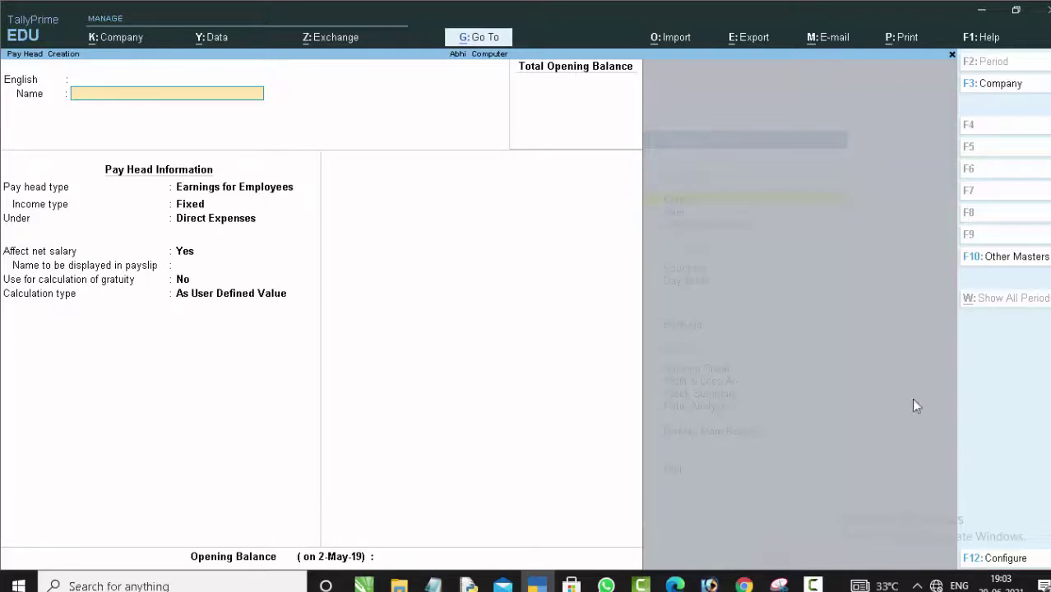
Step: Start a pay head named TA with type Earnings for Employees and income type Fixed
type("T")
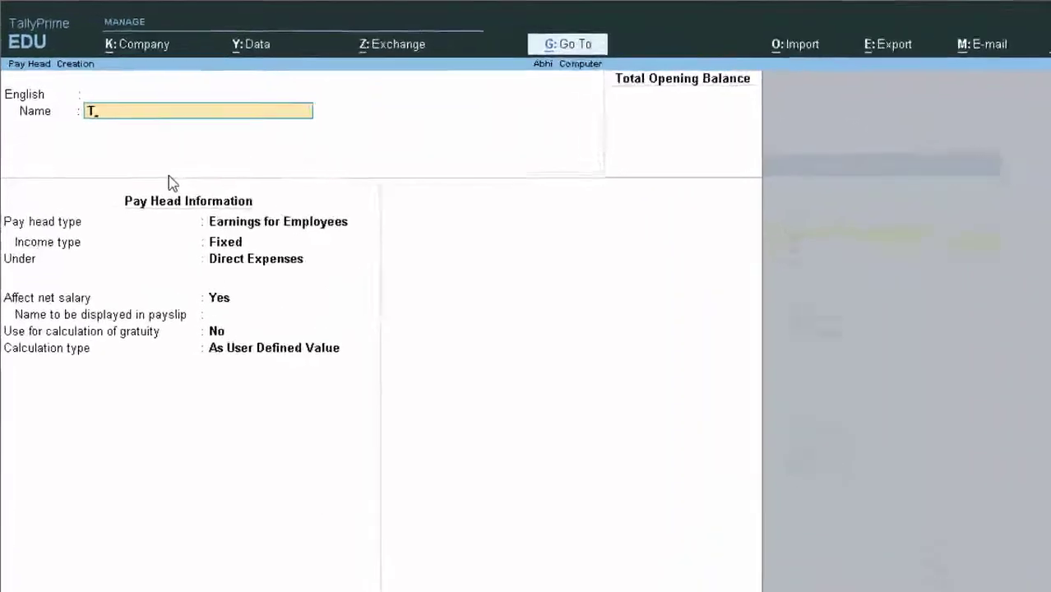
type("A")
key("Return")
key("Return")
key("Return")
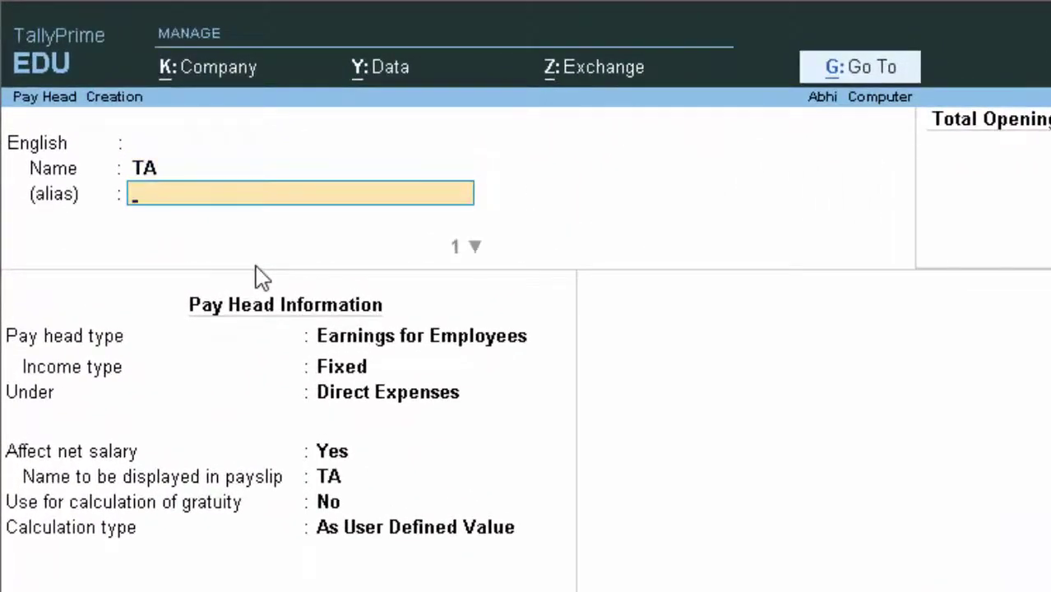
key("Return")
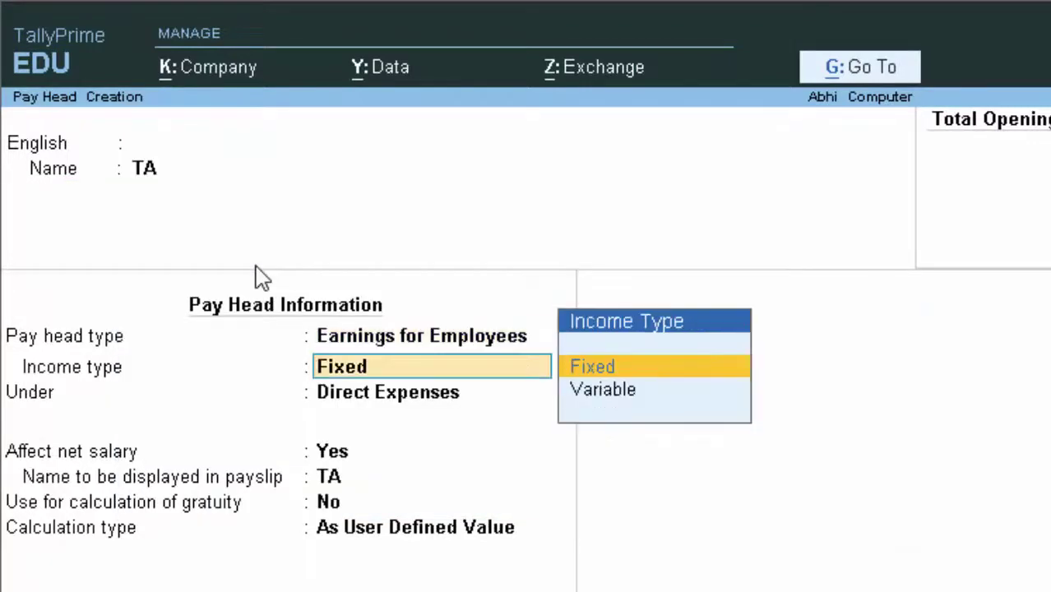
key("Return")
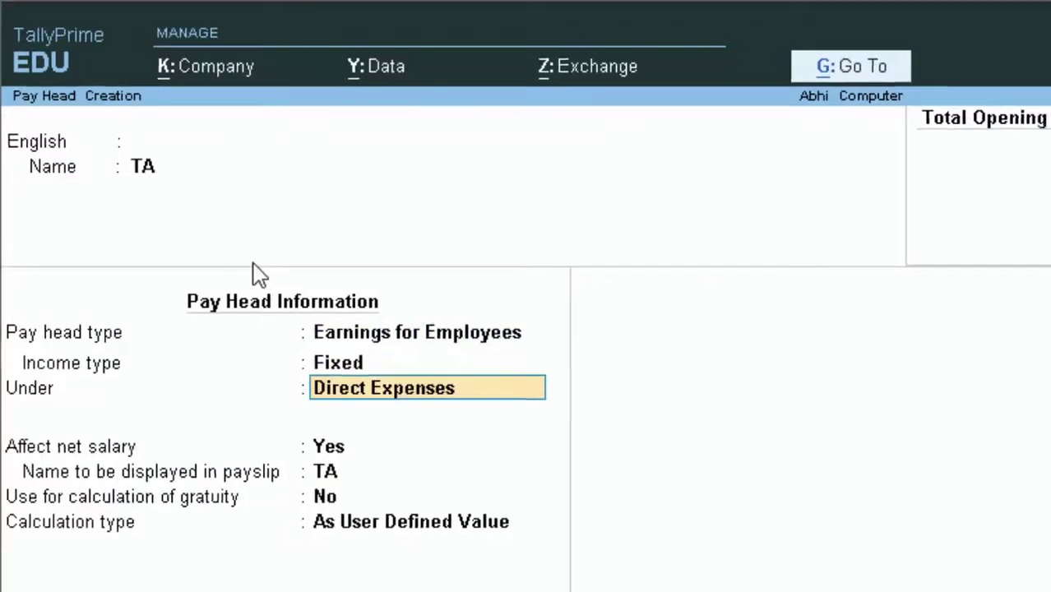
Step: Place TA under Indirect Expenses, affecting net salary, with payslip name TA and gratuity calculation set to No
key("Down")
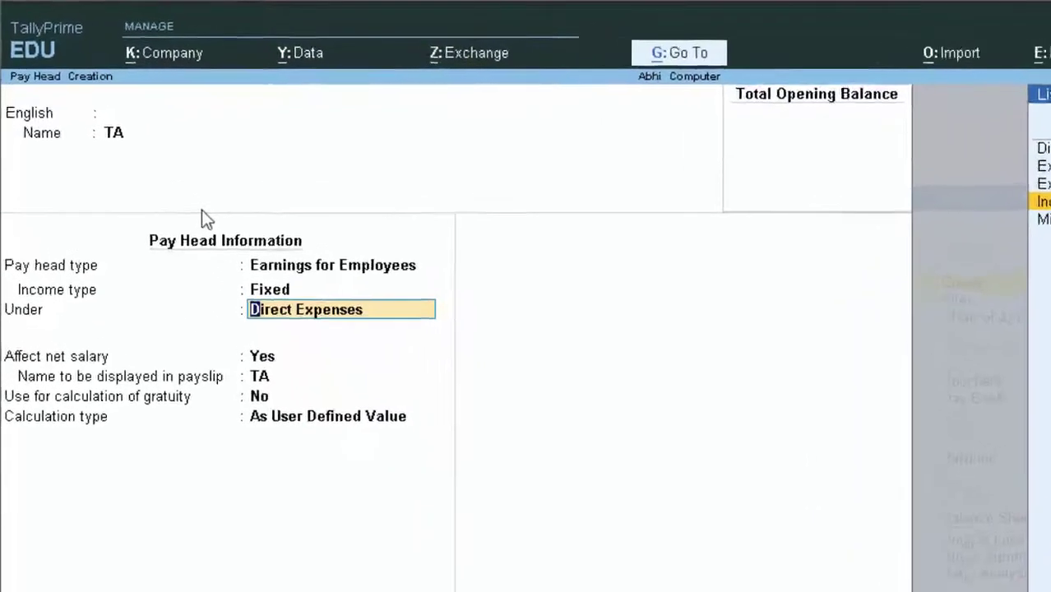
key("Return")
key("Return")
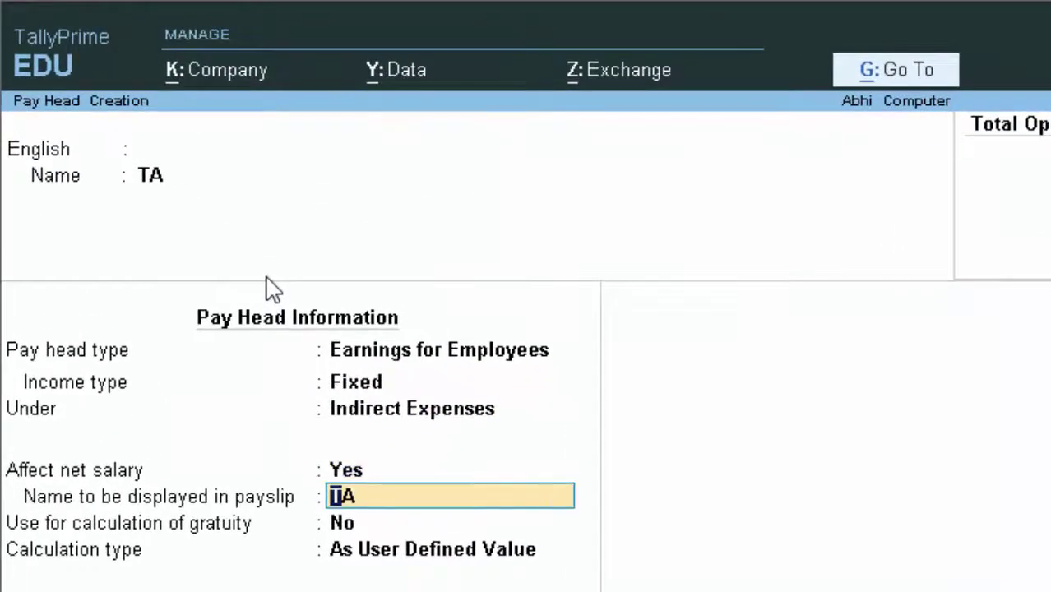
key("Return")
key("Return")
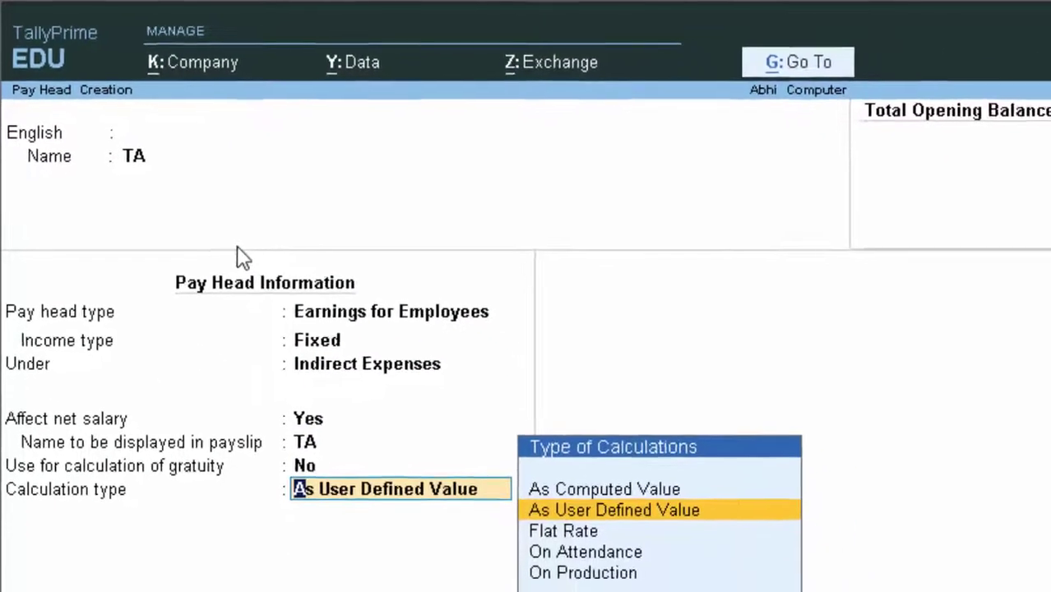
Step: Calculate TA at a Flat Rate per Months with Normal Rounding to limit 3, and save the pay head
key("Down")
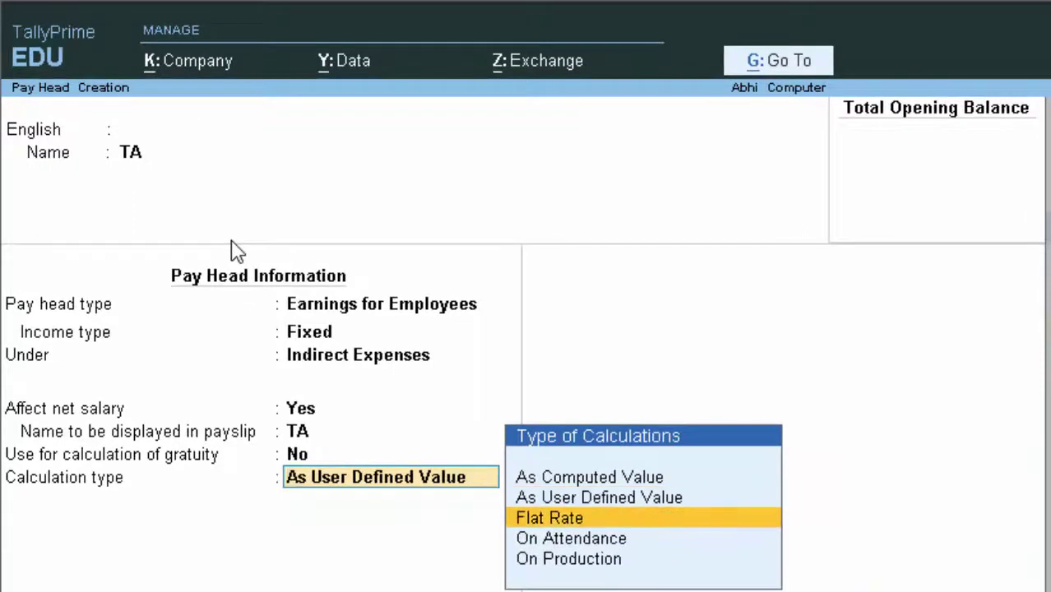
key("Return")
key("Down")
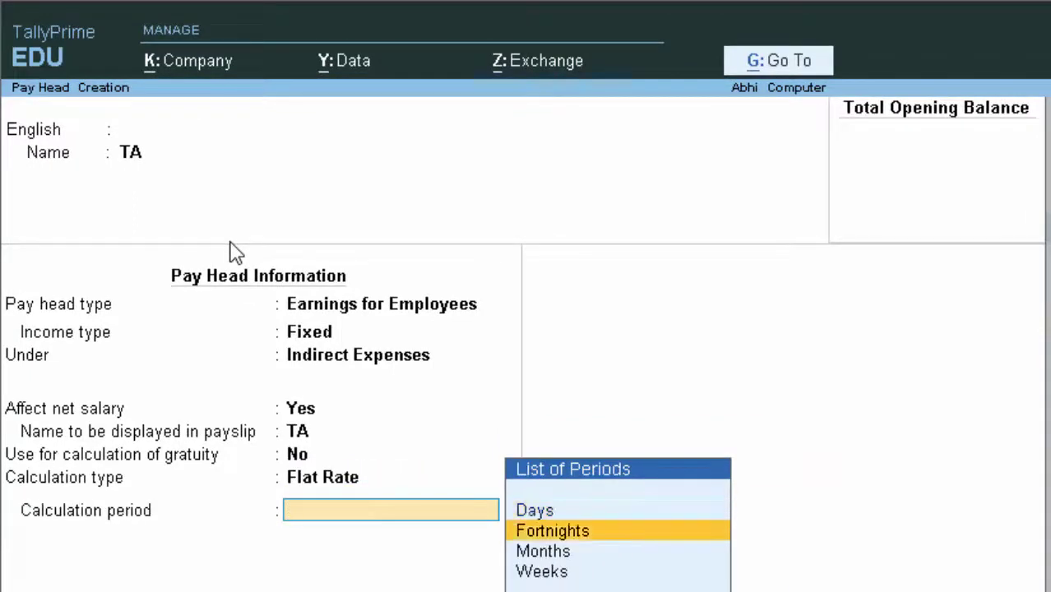
key("Down")
key("Down")
key("Up")
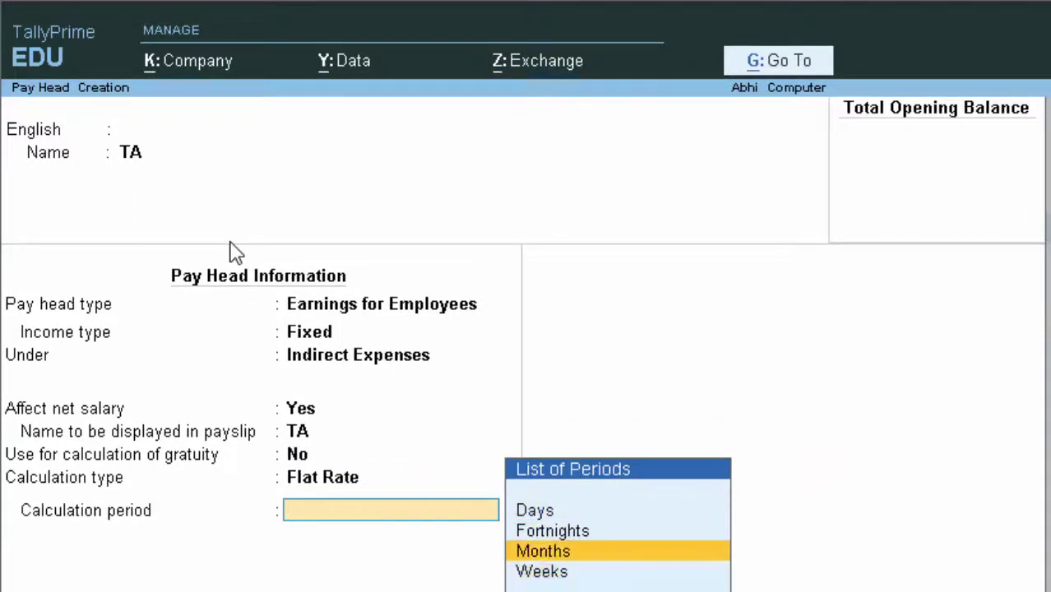
key("Return")
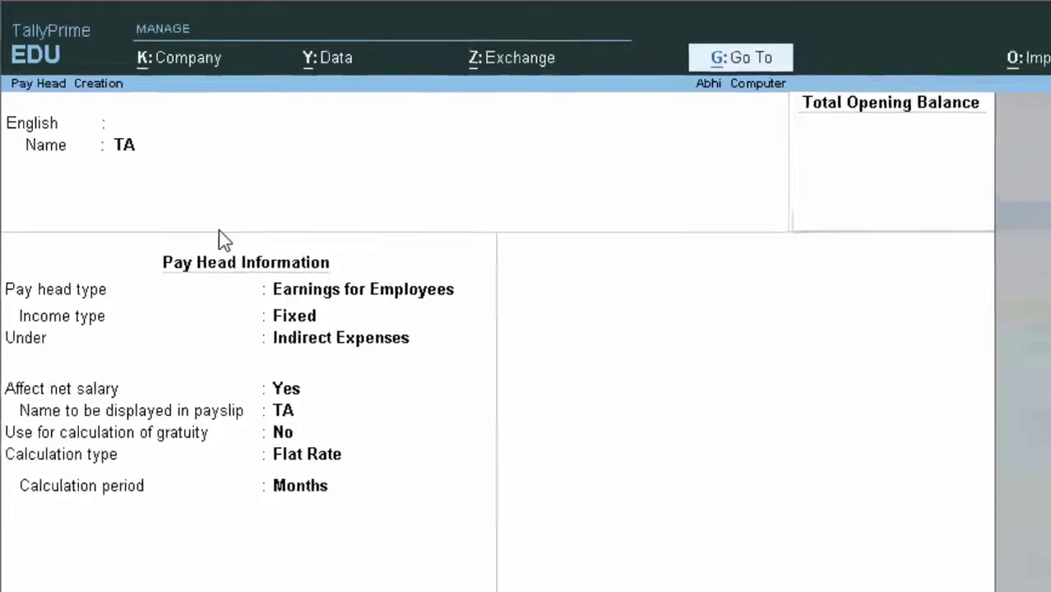
key("Return")
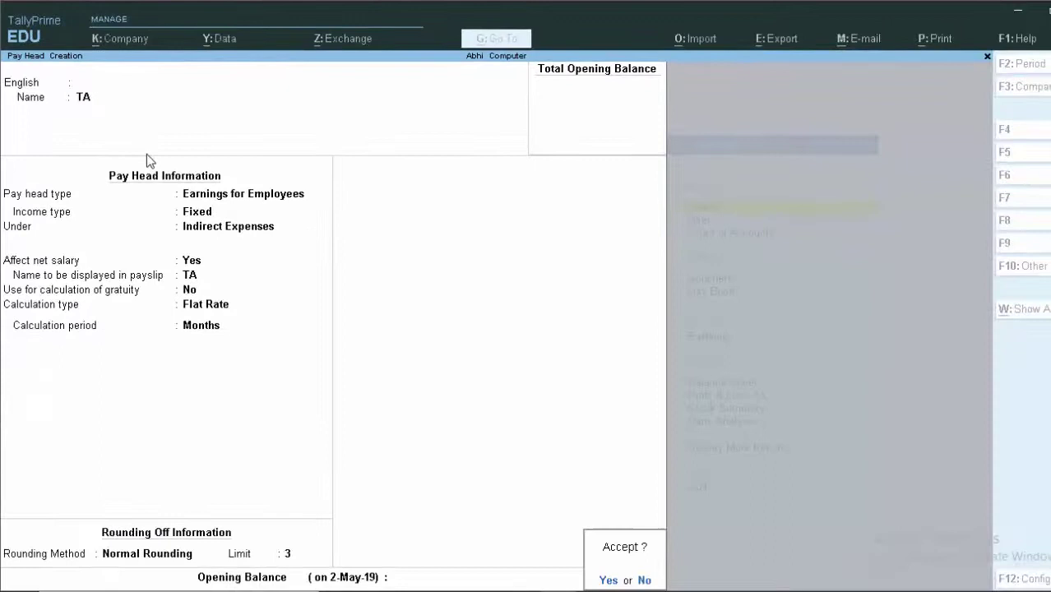
key("Return")
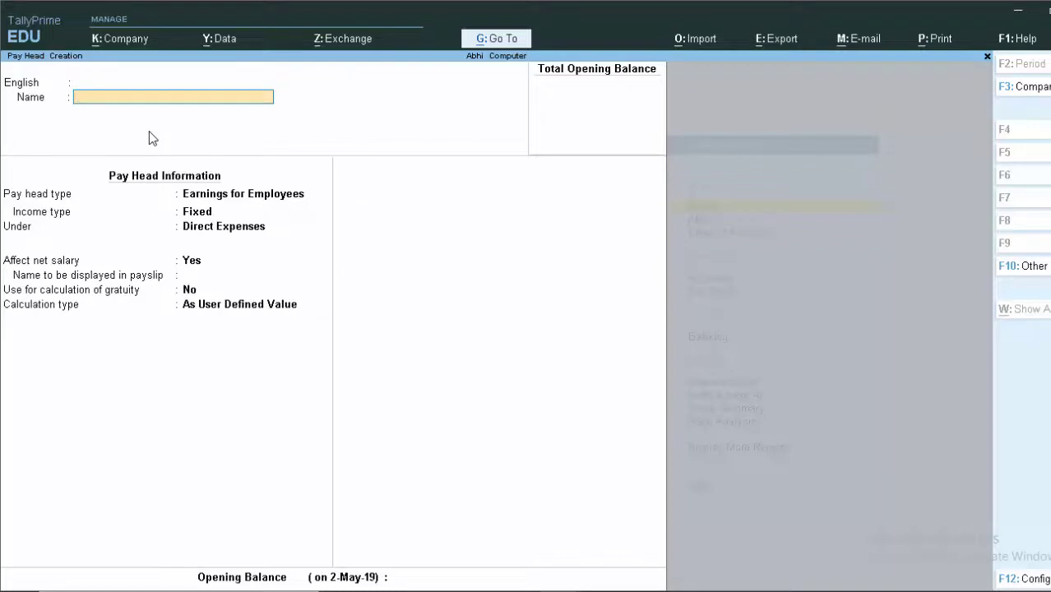
Step: Start a pay head named DA with type Earnings for Employees and income type Fixed
type("DA")
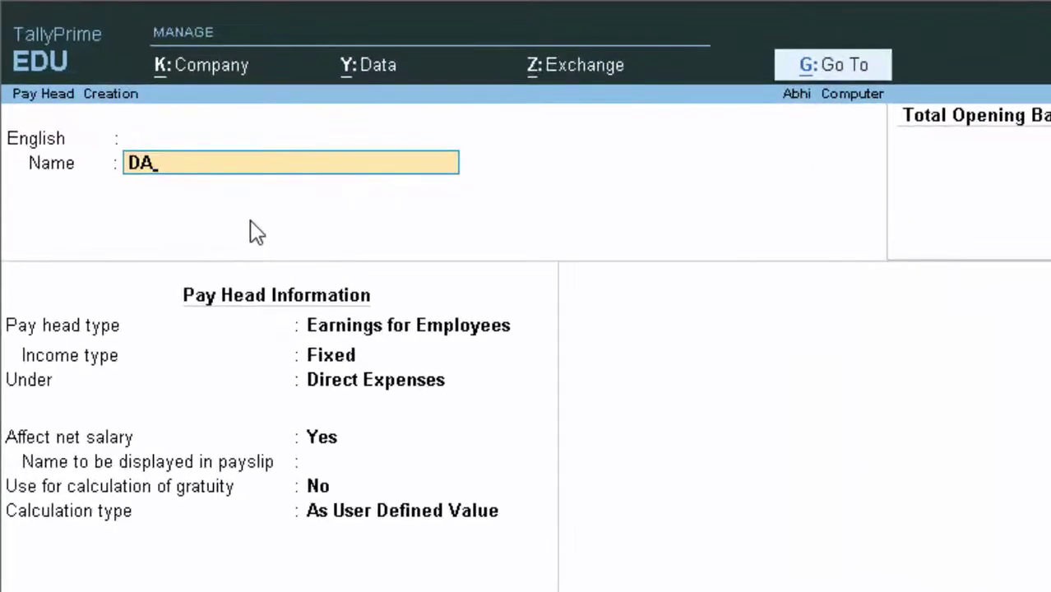
key("Return")
key("Return")
key("Return")
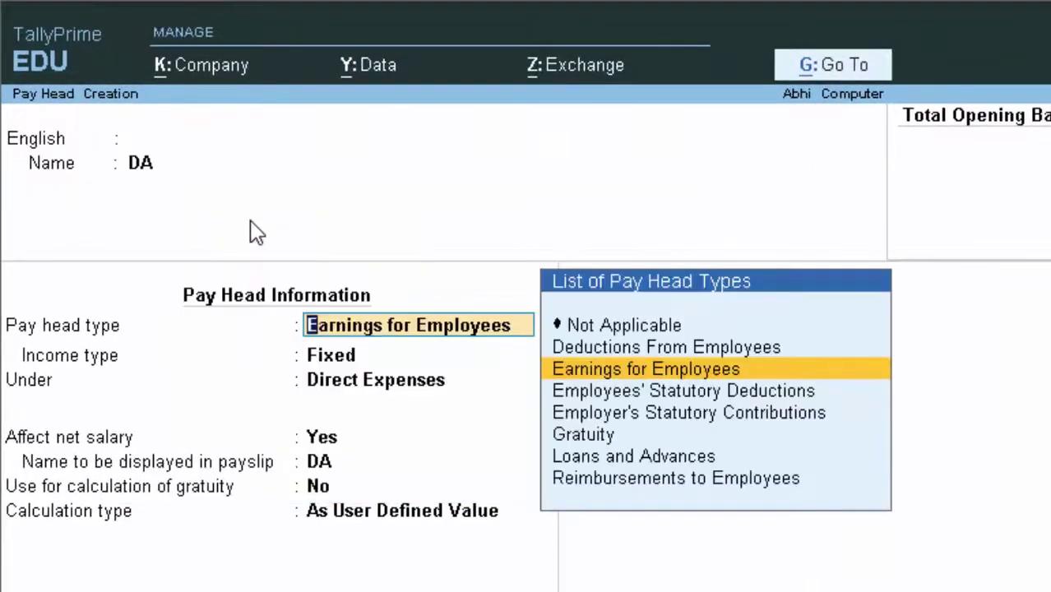
key("Return")
key("Return")
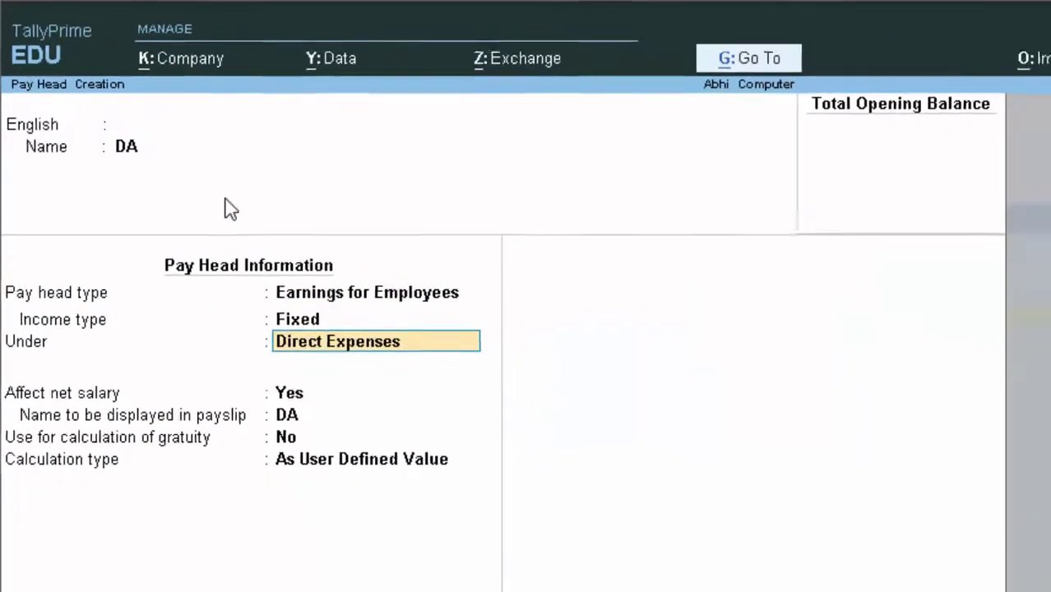
Step: Place DA under Indirect Expenses, affecting net salary, with payslip name DA and gratuity calculation set to No
key("Down")
key("Down")
key("Down")
key("Return")
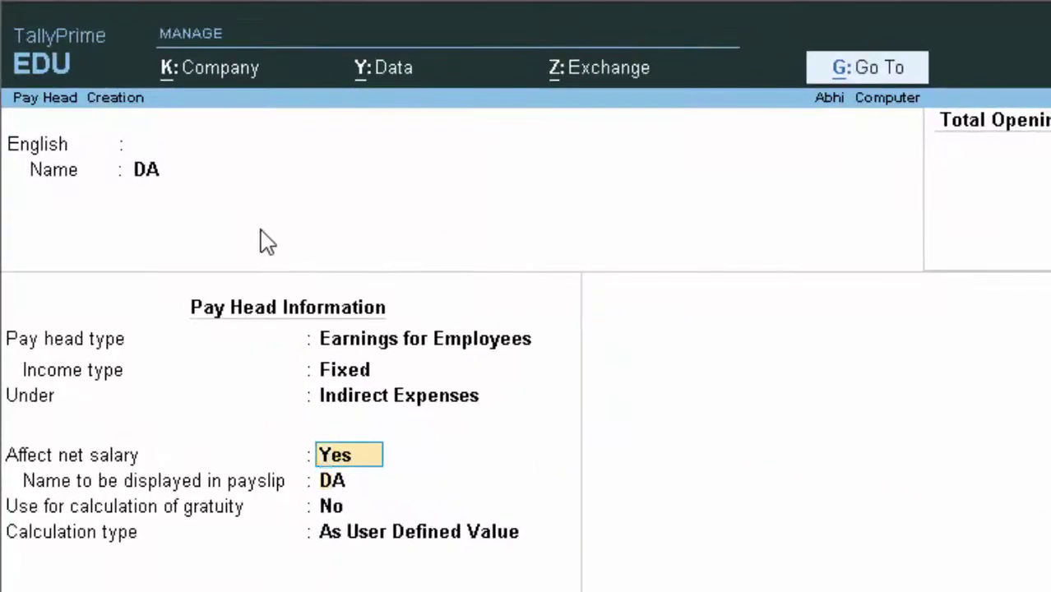
key("Return")
key("Return")
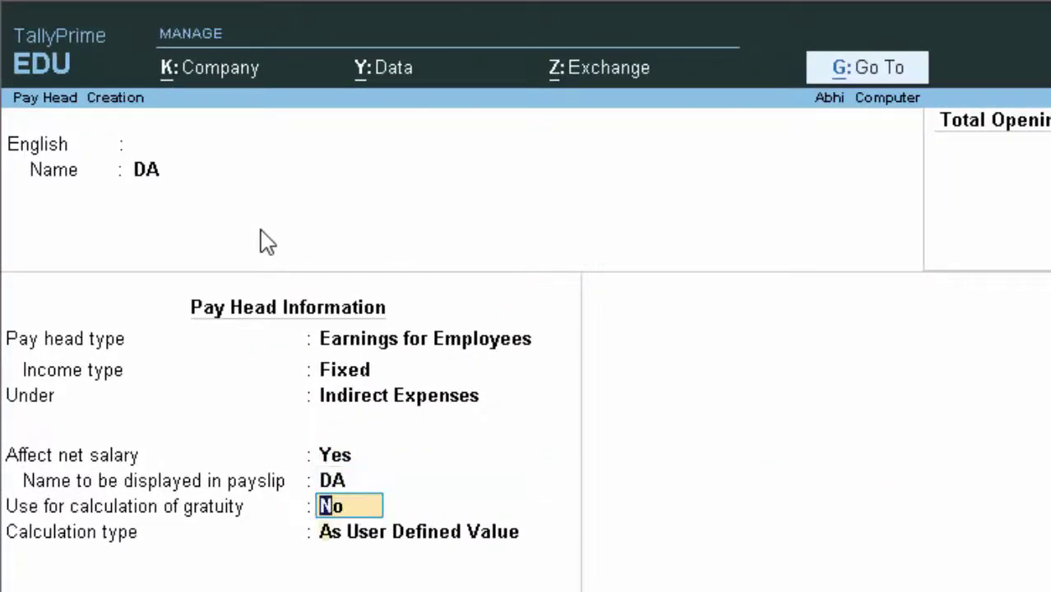
key("Return")
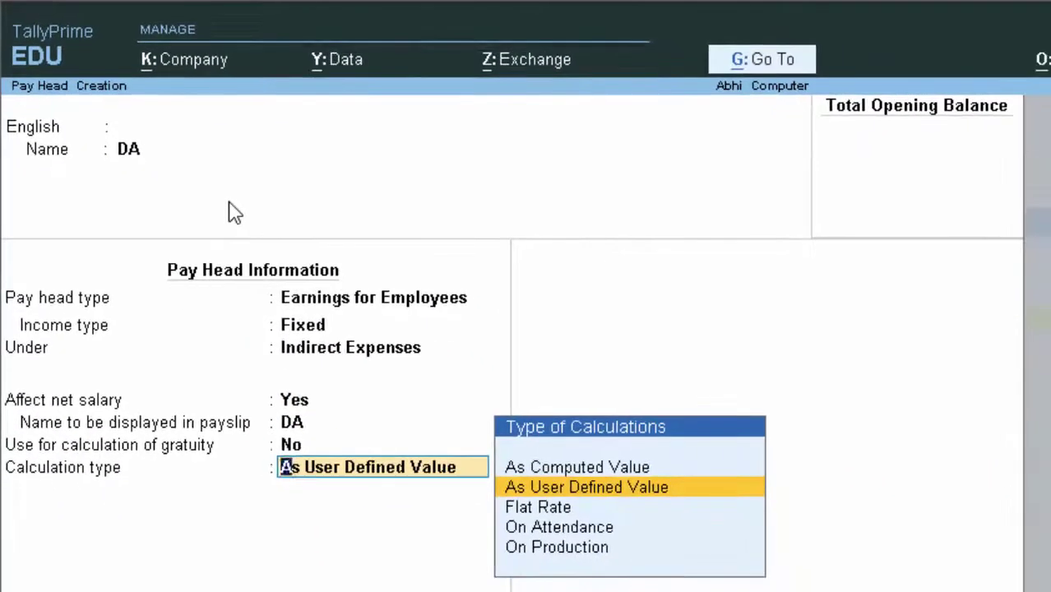
Step: Set DA's calculation type to As Computed Value with Normal Rounding and limit 3
key("Up")
key("Return")
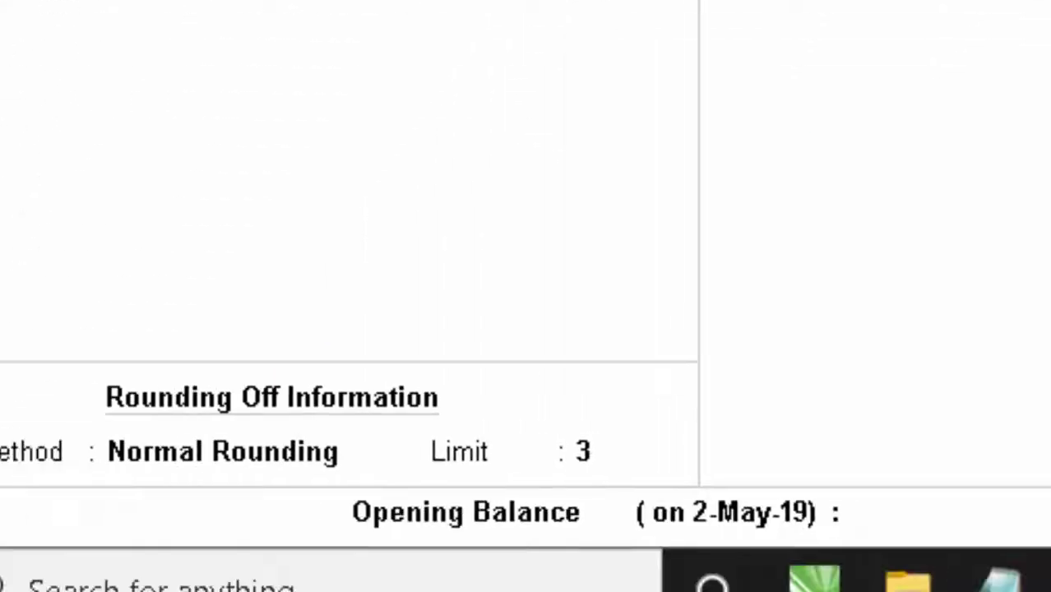
key("Return")
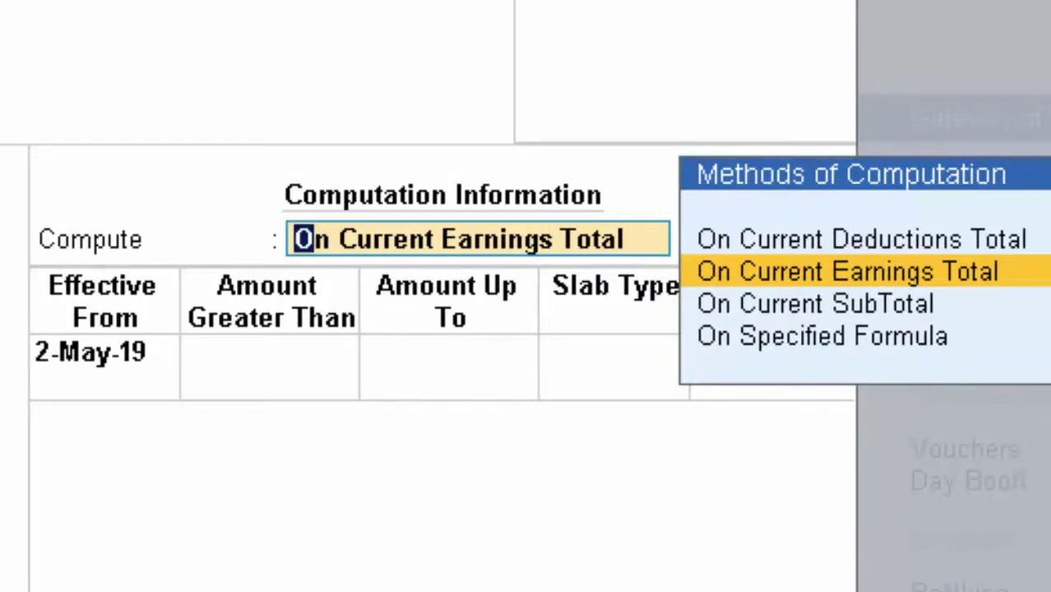
Step: Compute DA On Current Earnings Total effective from 2-May-19, with a first slab of 5 percent for amounts up to 10,000
key("Return")
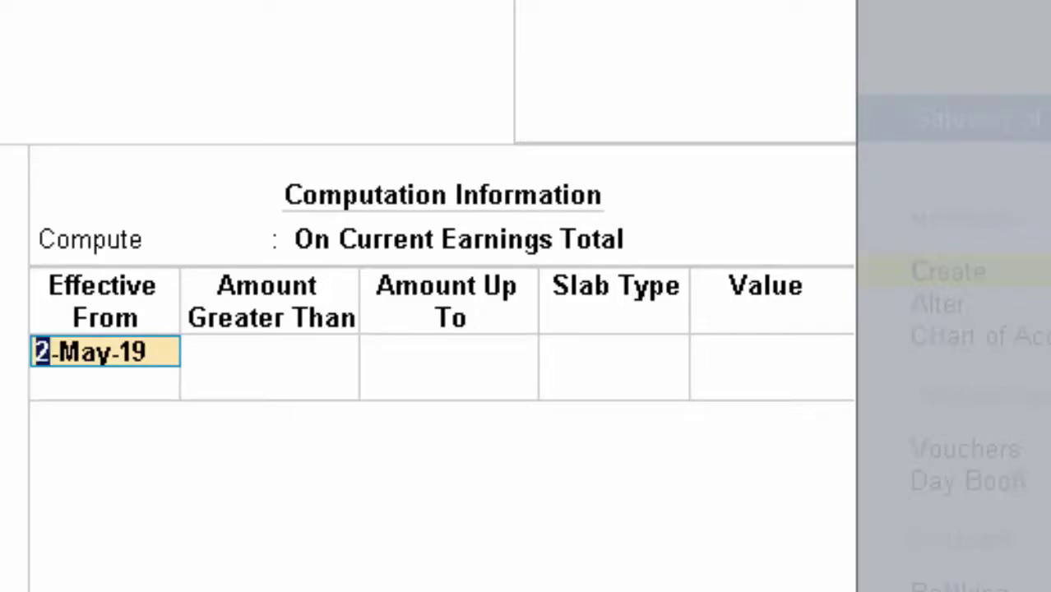
key("Return")
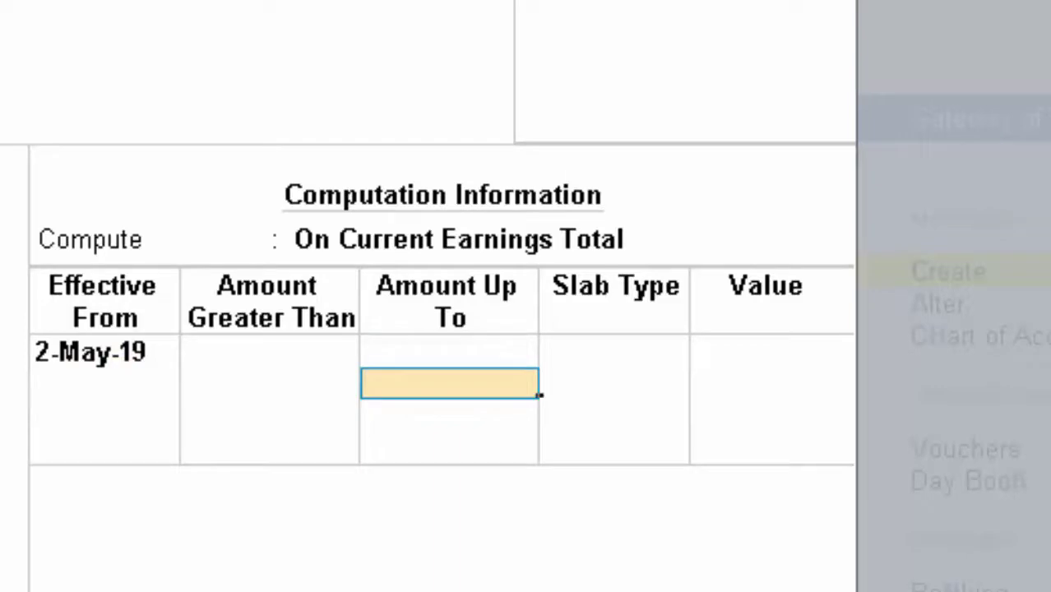
type("10,000")
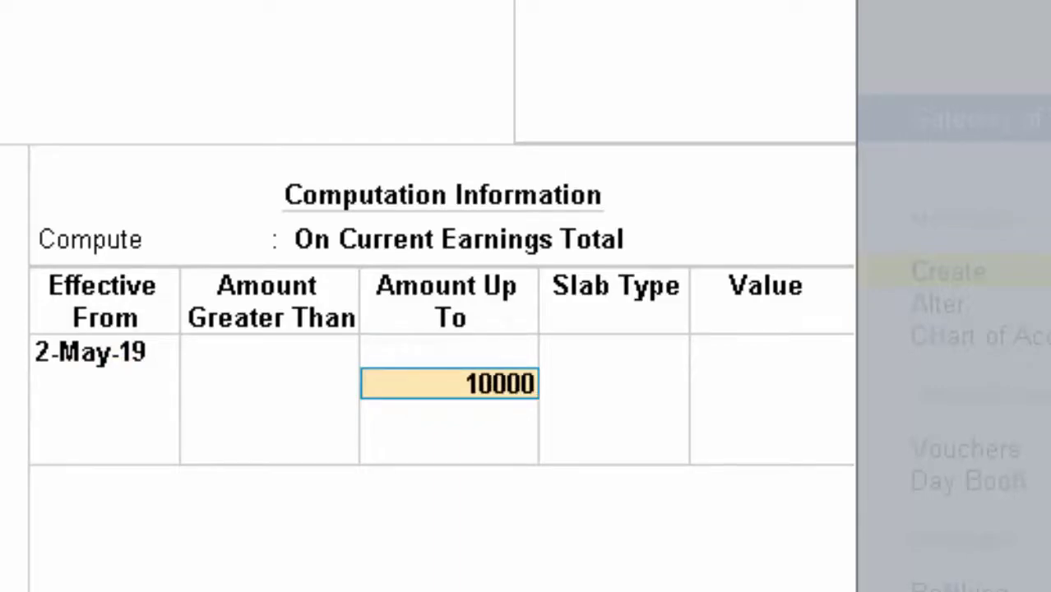
key("Return")
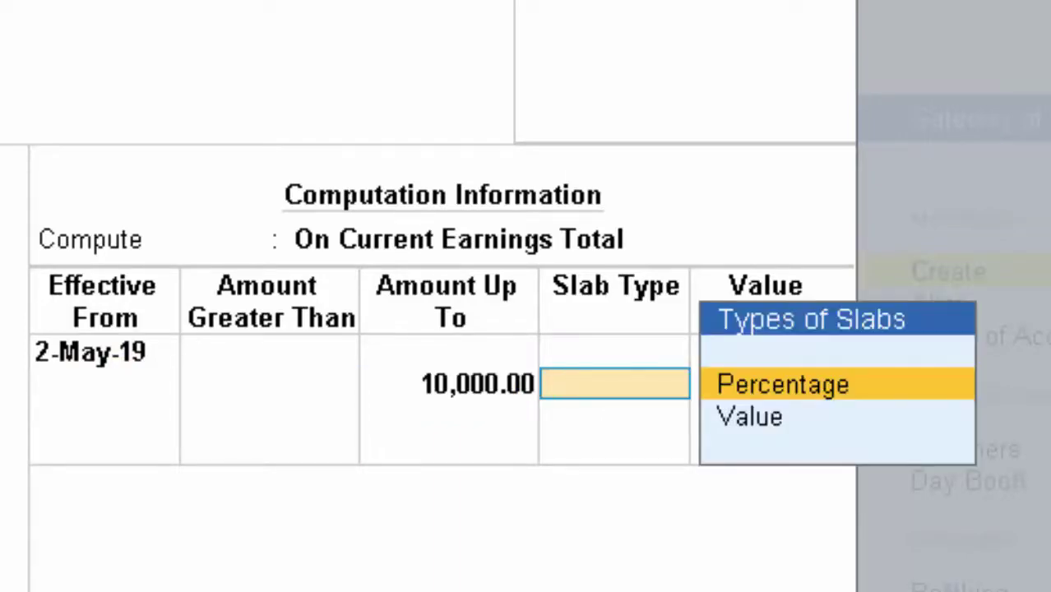
key("Return")
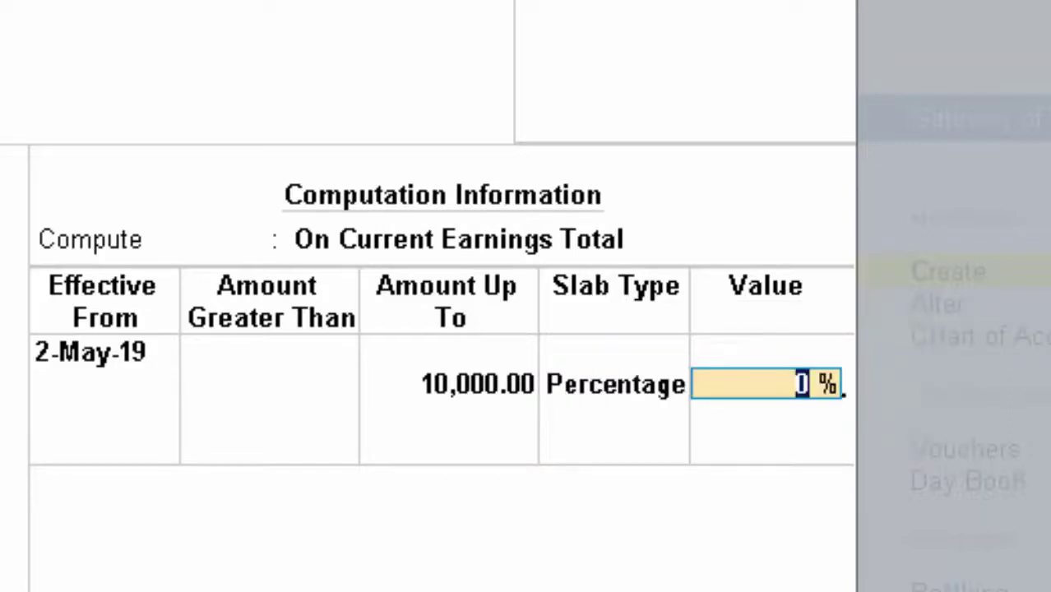
type("5")
key("Return")
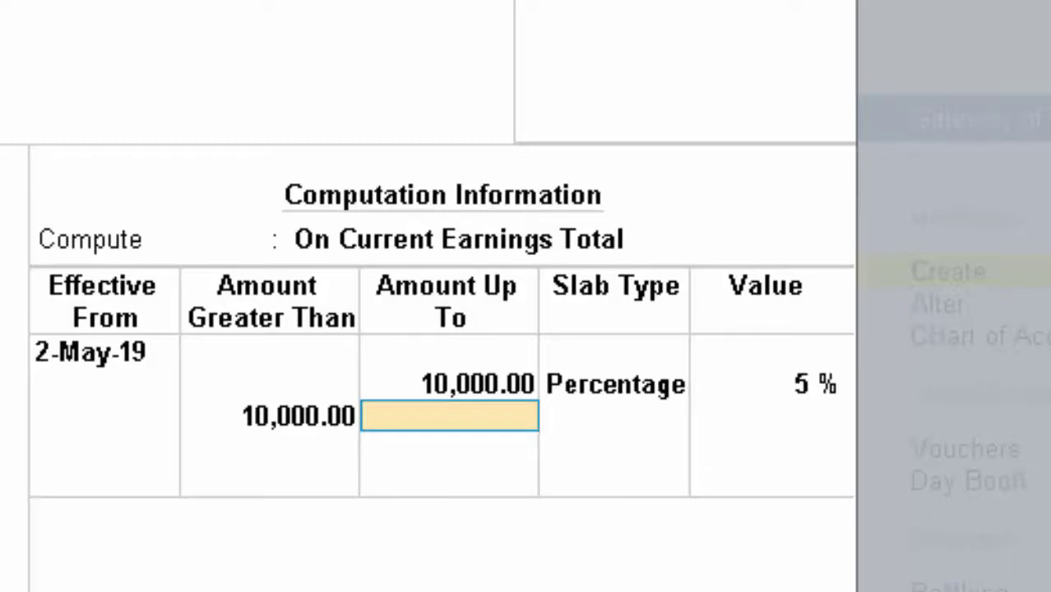
Step: Add a DA slab of 4 percent for amounts from 10,000 up to 20,000
type("200")
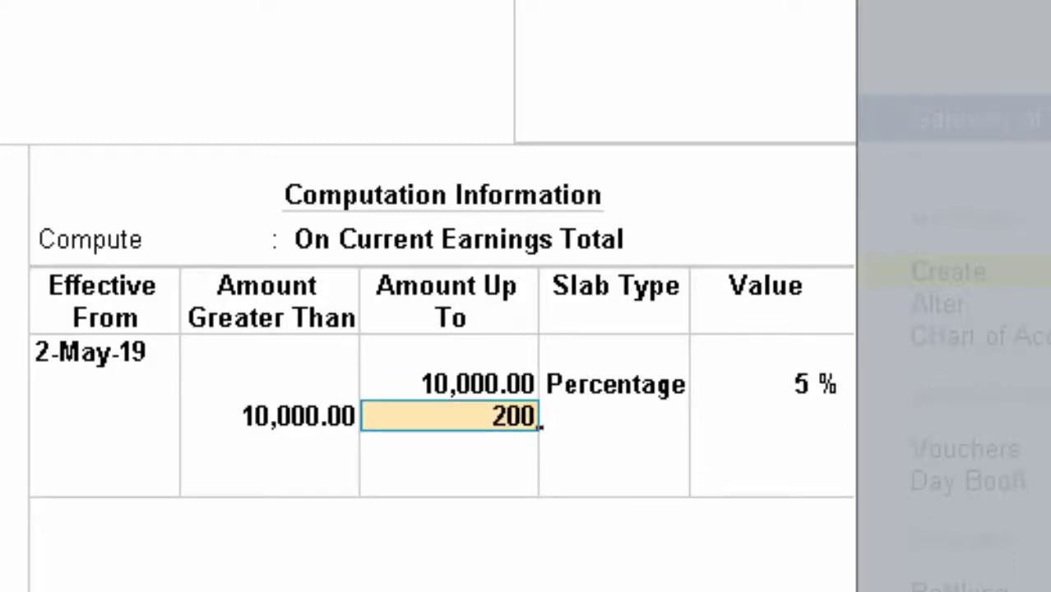
type("00")
key("Return")
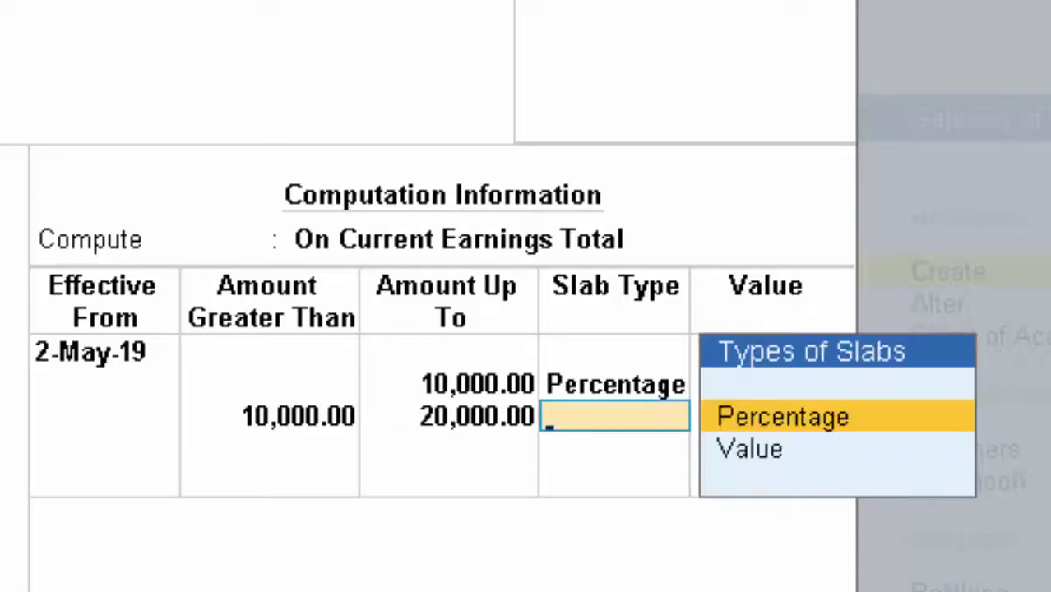
key("Return")
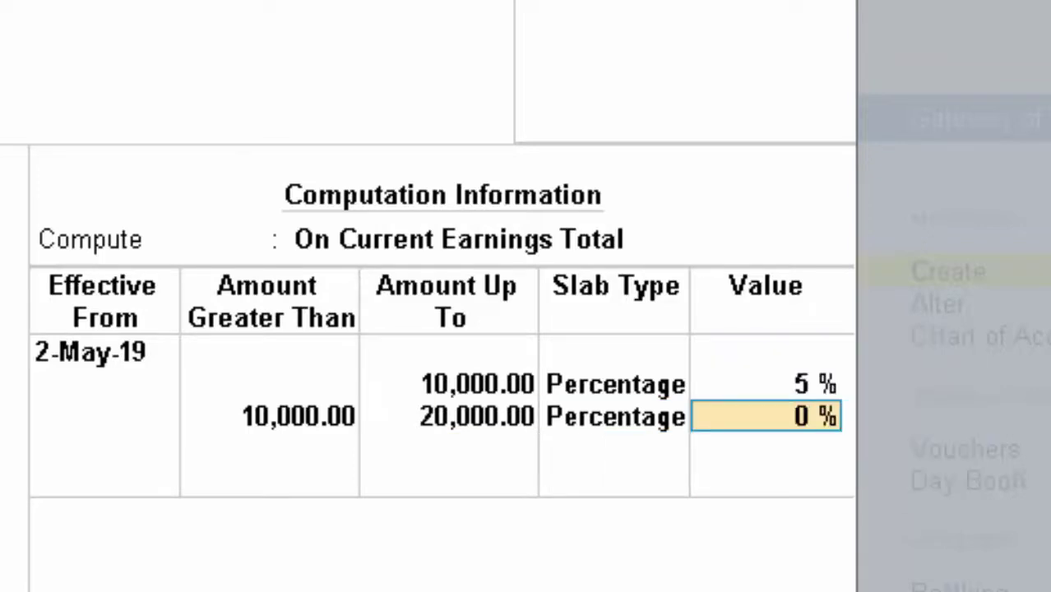
type("4")
key("Return")
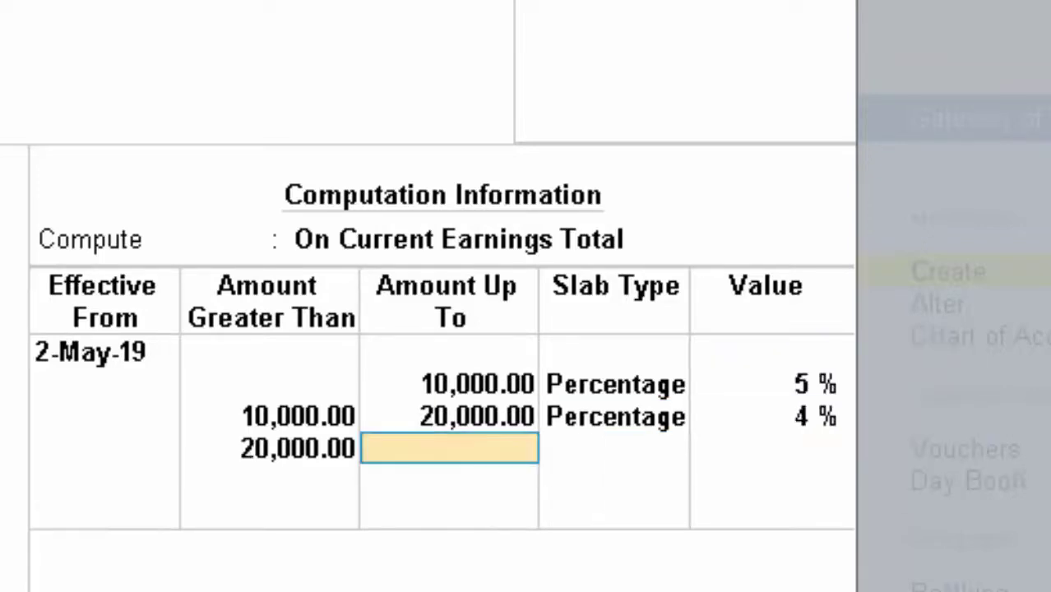
Step: Add a DA slab of 3 percent for amounts from 20,000 up to 30,000
type("30000")
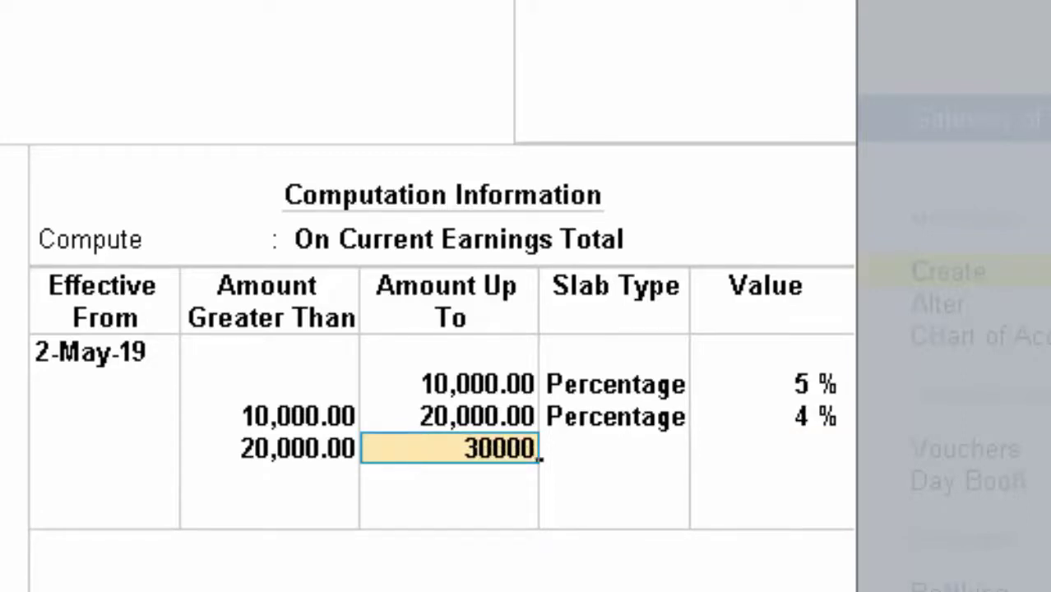
key("Return")
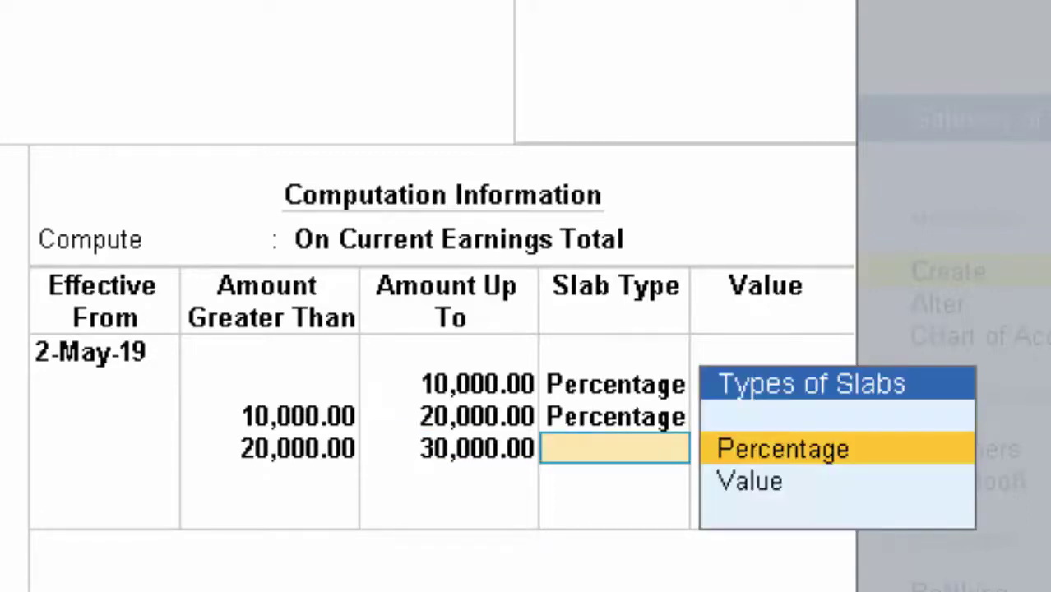
key("Return")
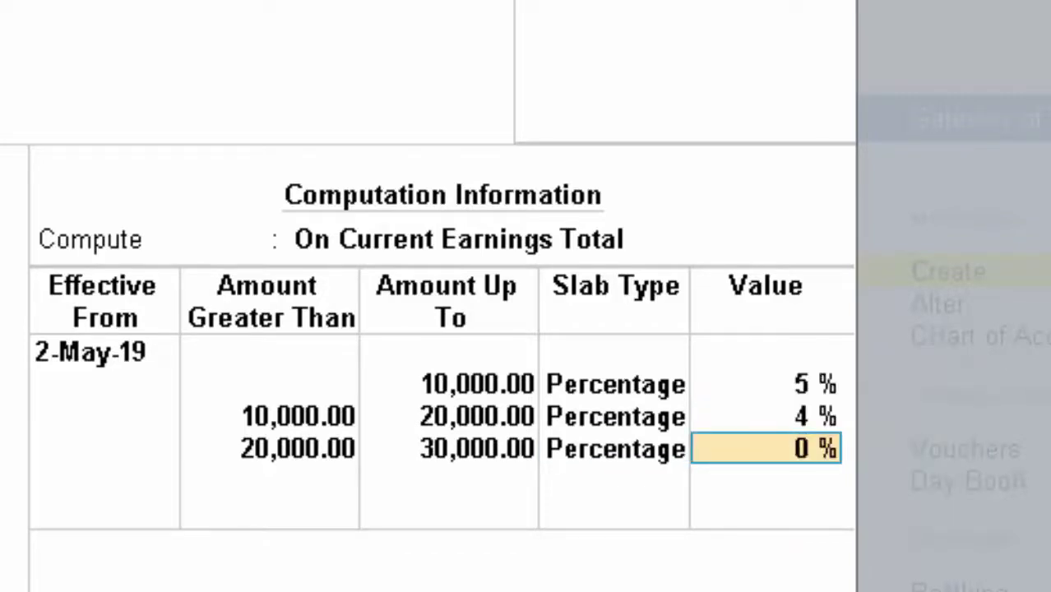
type("3")
key("Return")
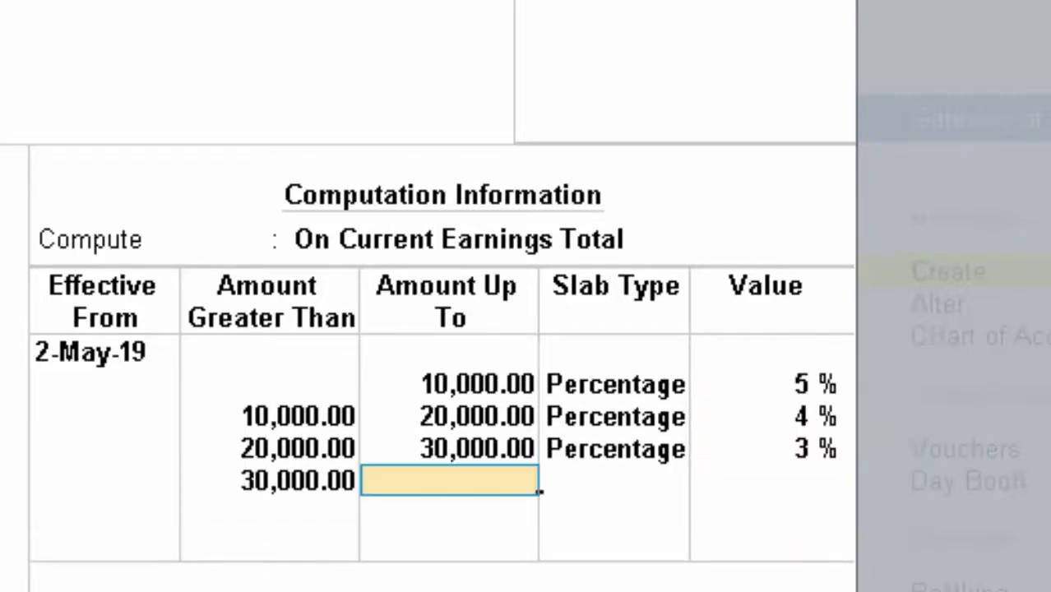
Step: Add a DA slab of 2 percent for amounts from 30,000 up to 50,000
type("50,0")
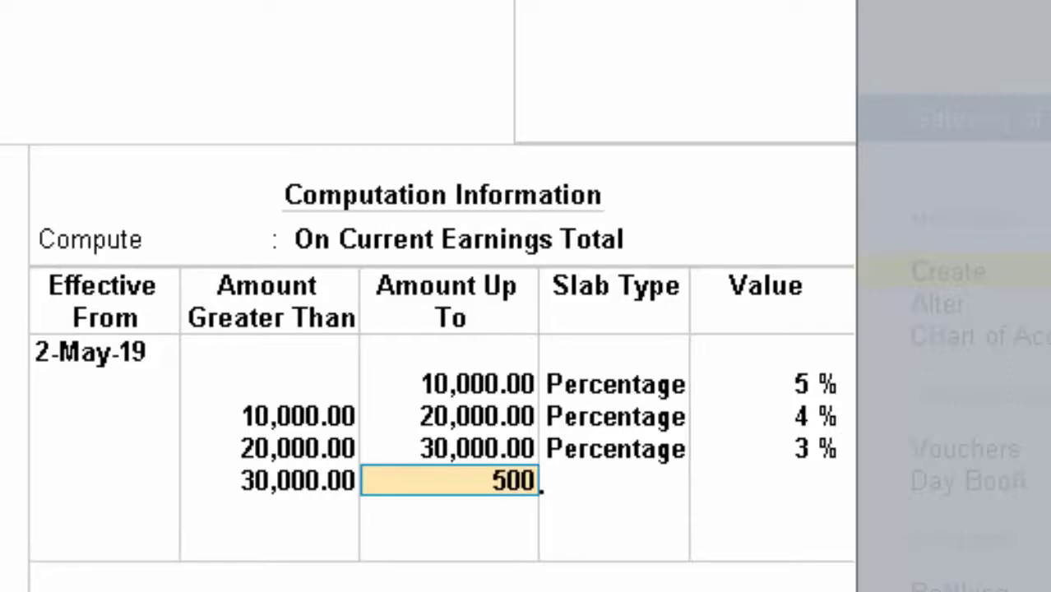
type("000")
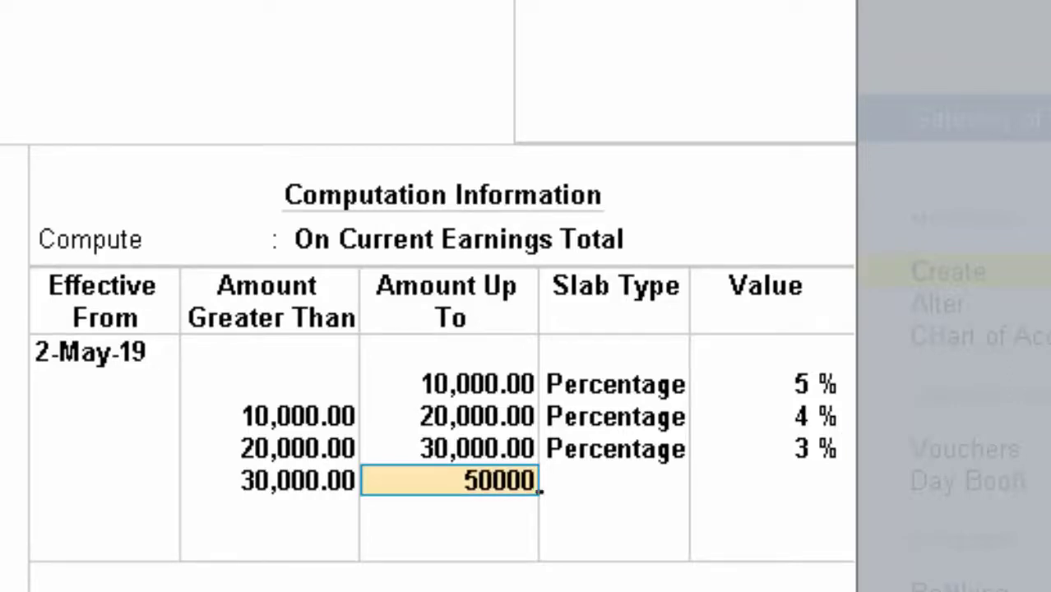
key("Return")
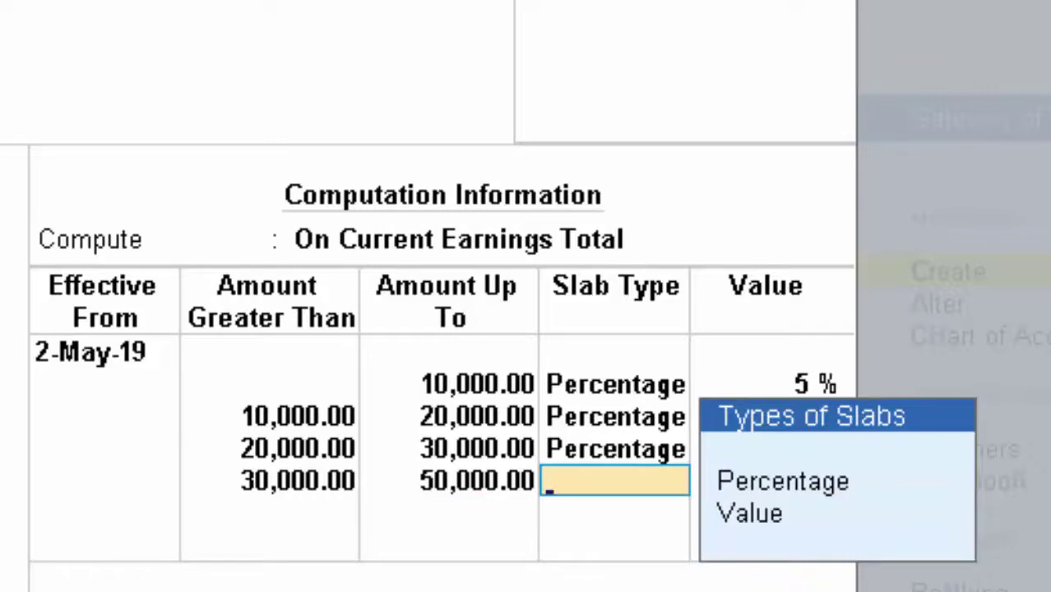
key("Down")
key("Return")
type("2")
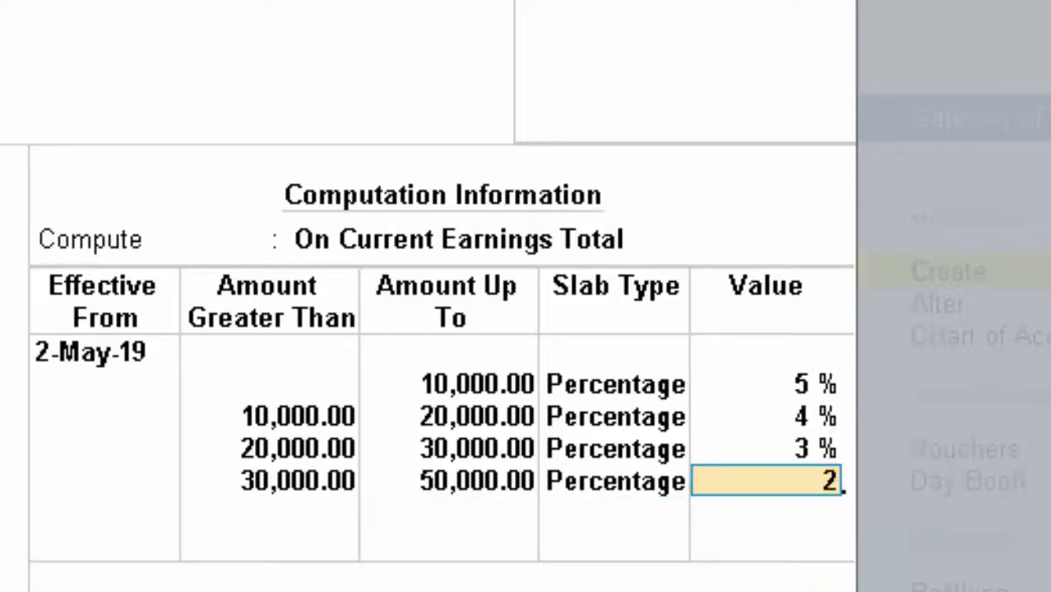
key("Return")
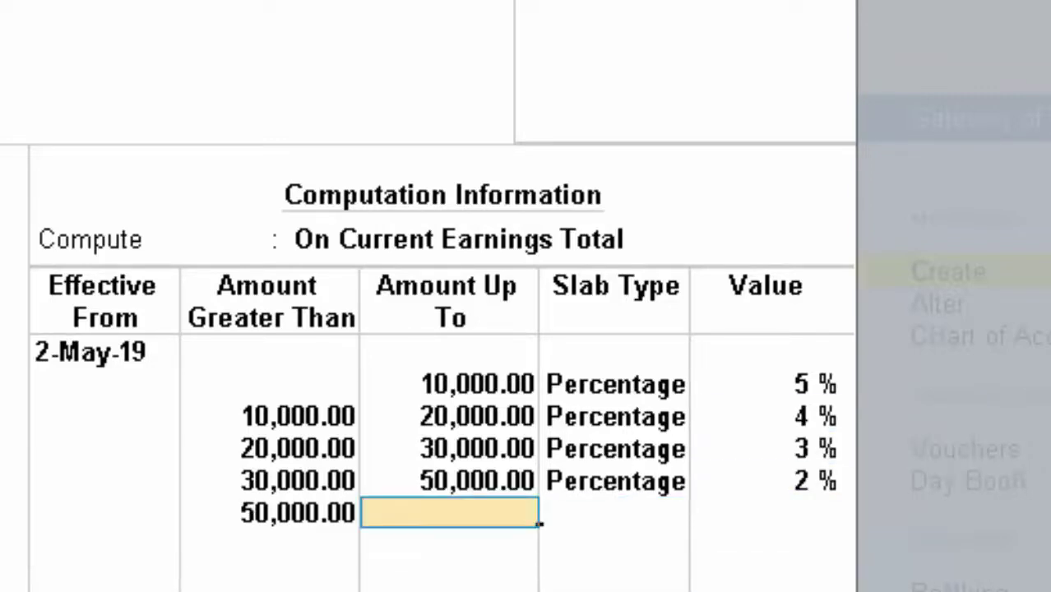
Step: Add a final DA slab of 1 percent for amounts above 50,000 and save the DA pay head
key("Return")
key("Return")
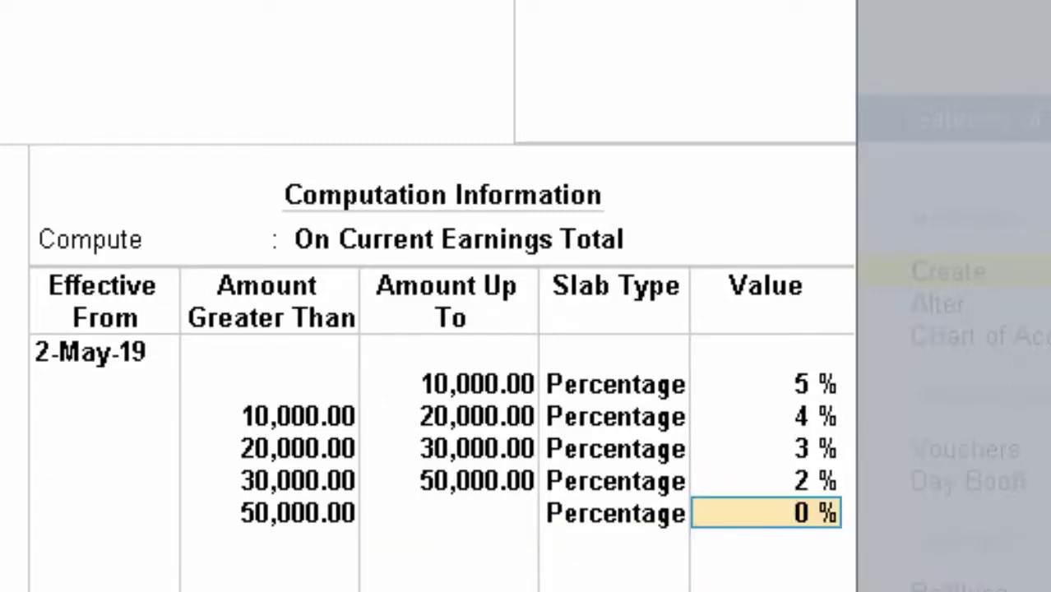
type("1")
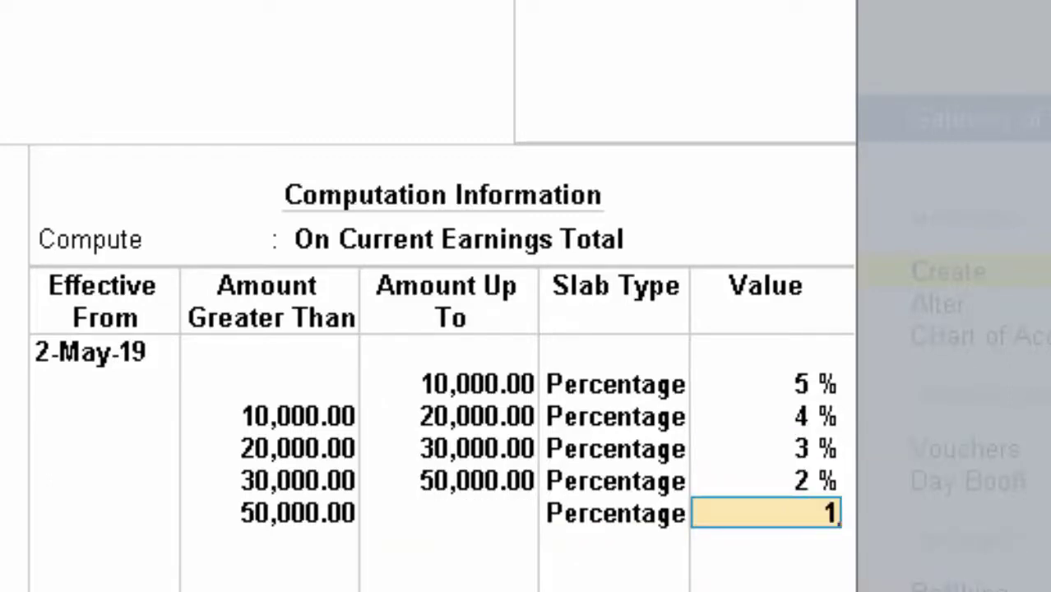
key("Return")
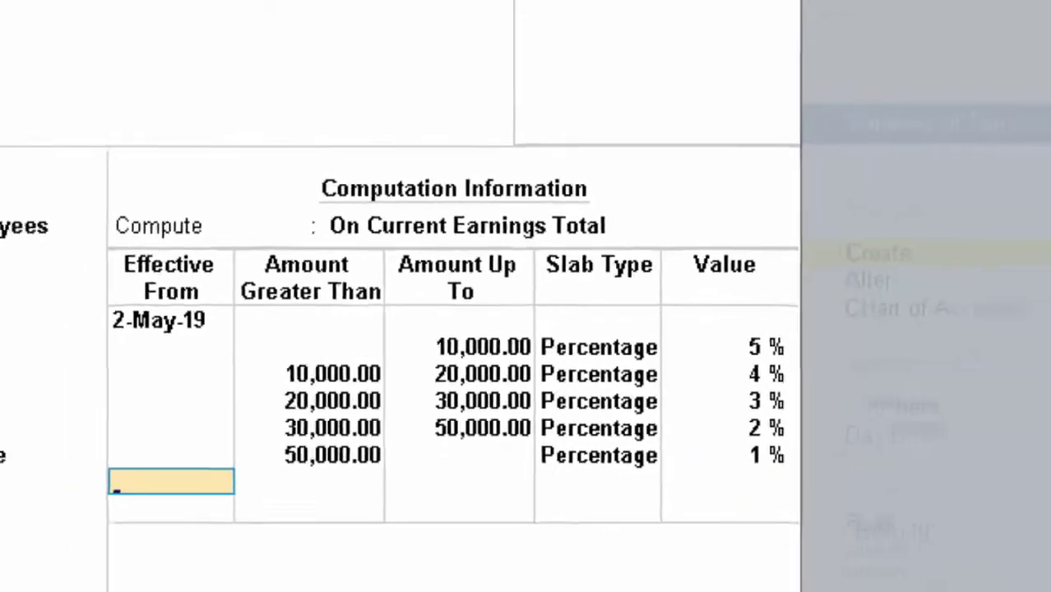
key("Return")
key("Return")
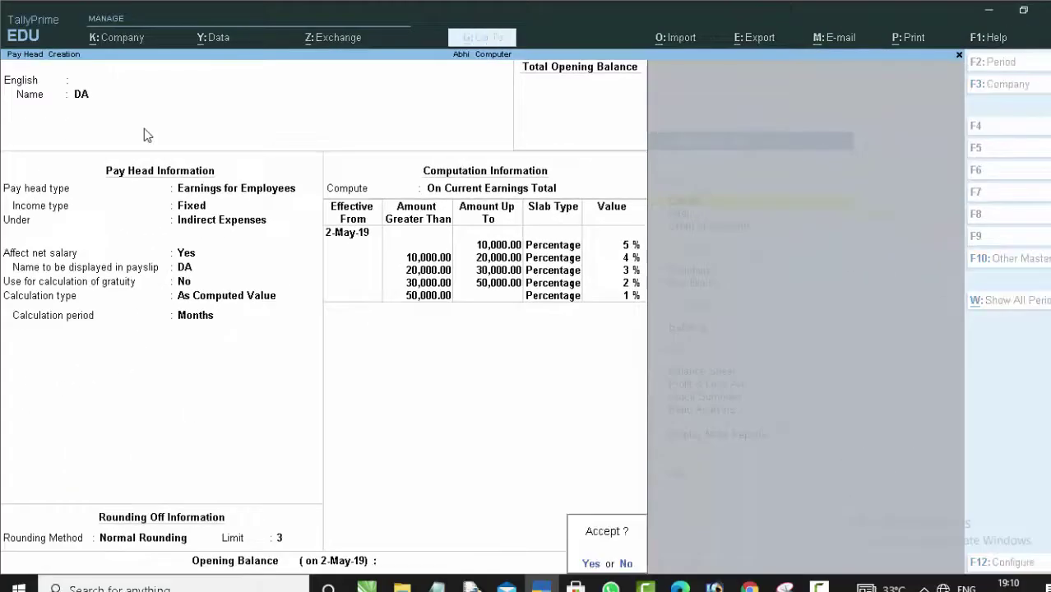
key("Return")
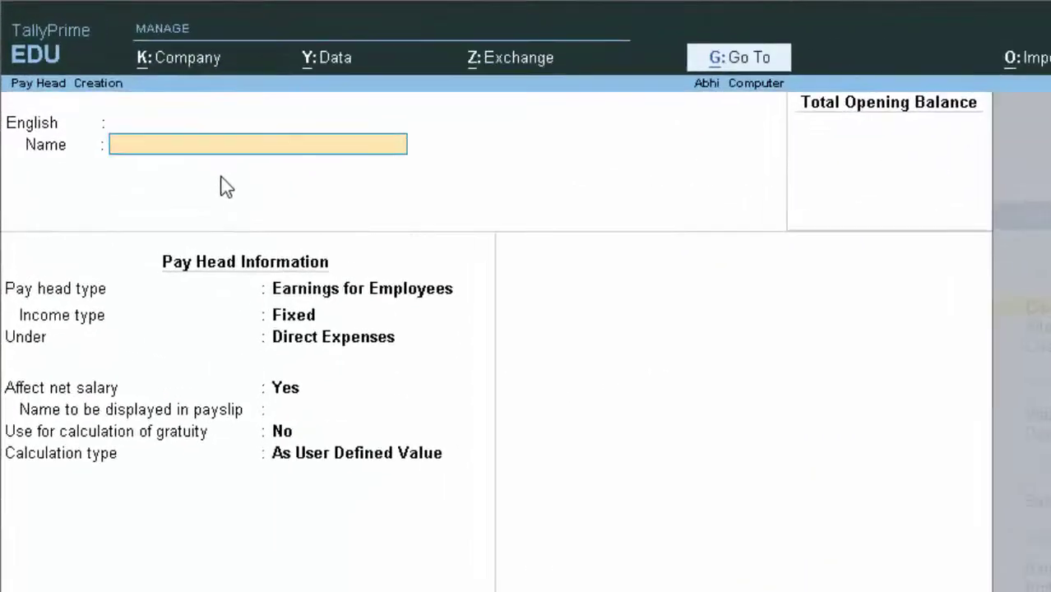
Step: Name the new pay head PF, with pay head type Earnings for Employees and income type Fixed
type("OP")
key("BackSpace")
key("BackSpace")
type("PF")
key("Return")
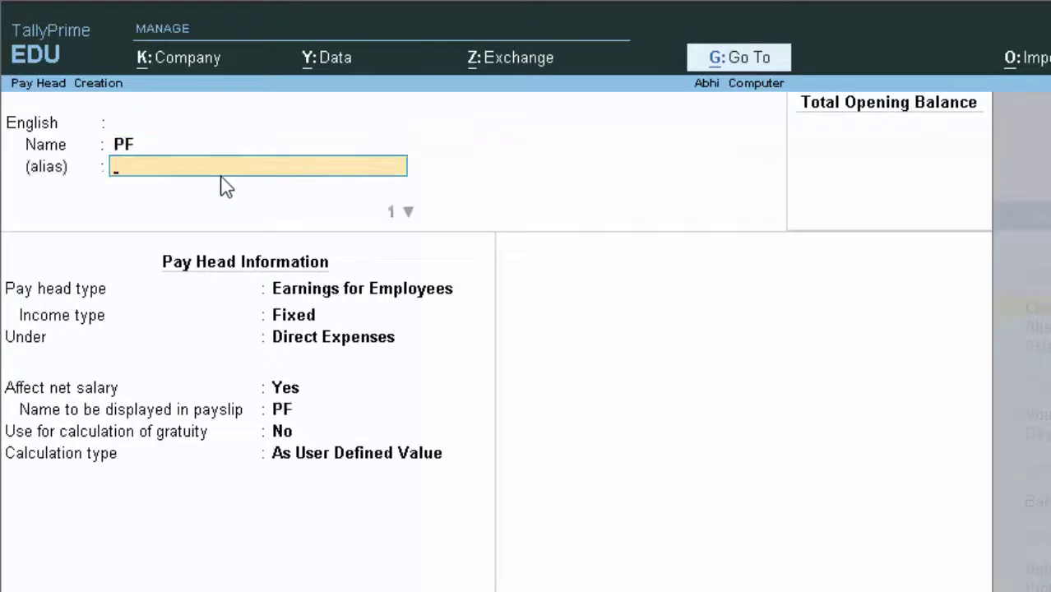
key("Return")
key("Return")
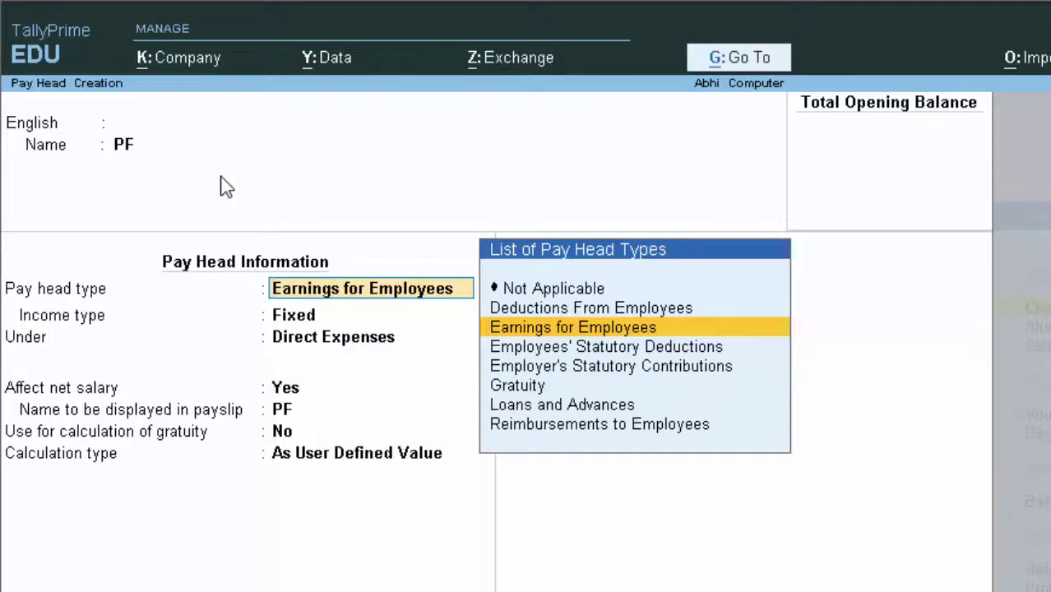
key("Return")
key("Return")
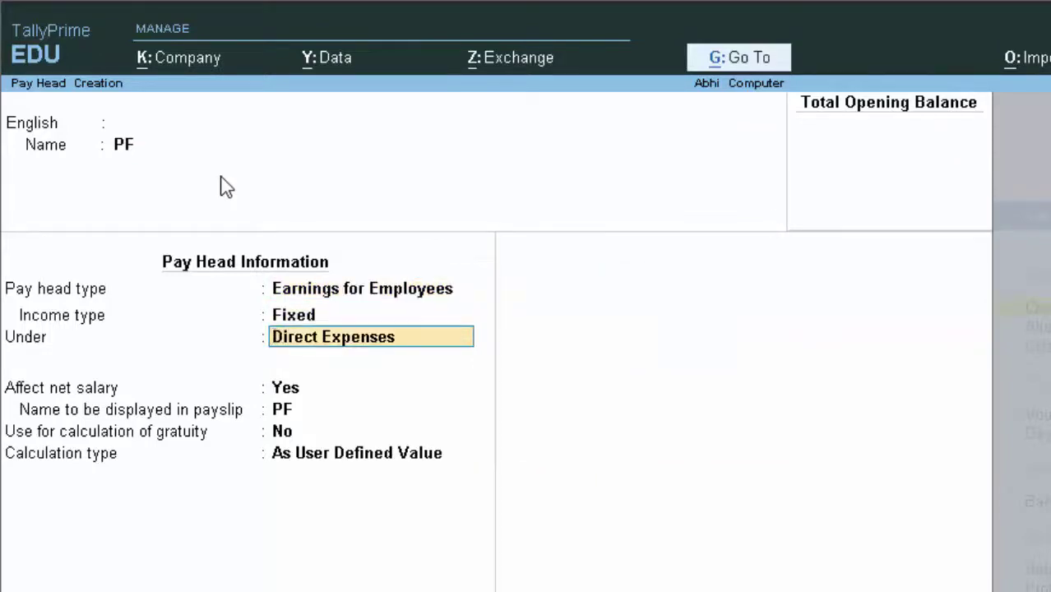
Step: Place PF under Indirect Expenses, affecting net salary, shown as PF in the payslip and not used for gratuity
type("Ir")
key("Return")
key("Return")
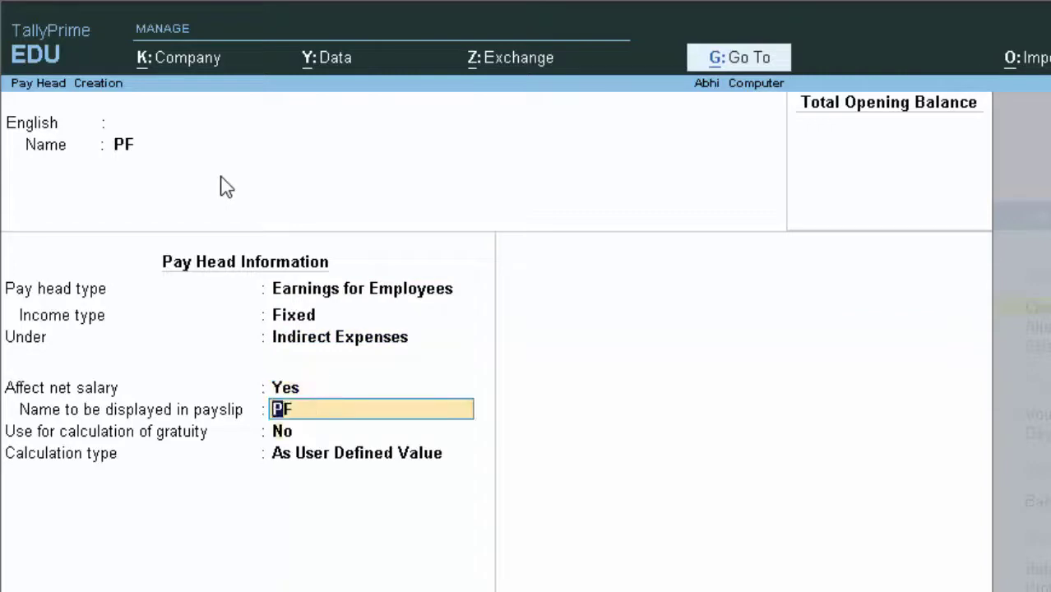
key("Return")
key("Return")
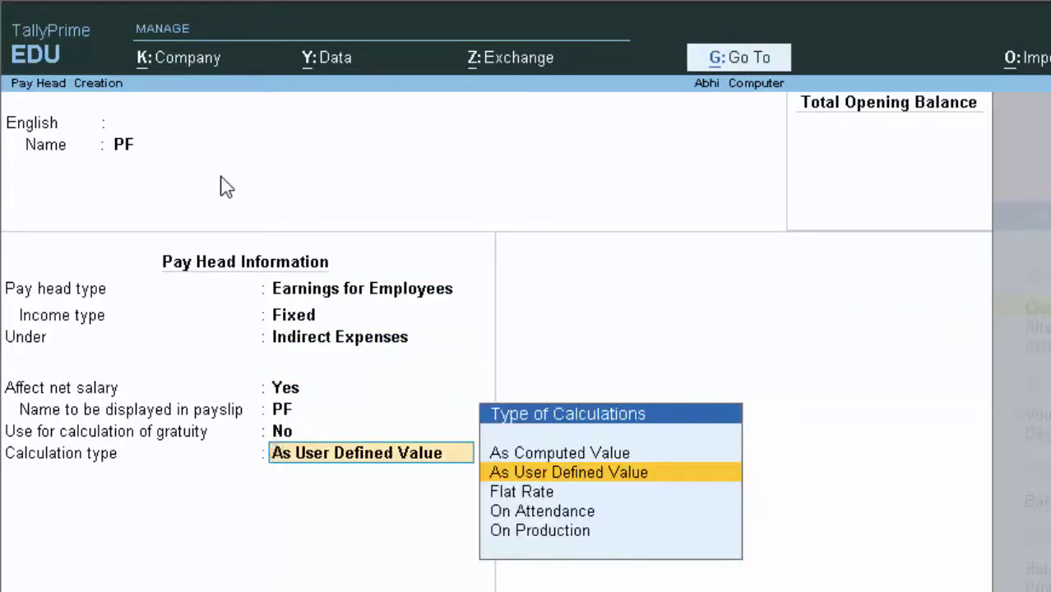
Step: Set PF's calculation type to Flat Rate with a calculation period of Months, and save the pay head
key("Down")
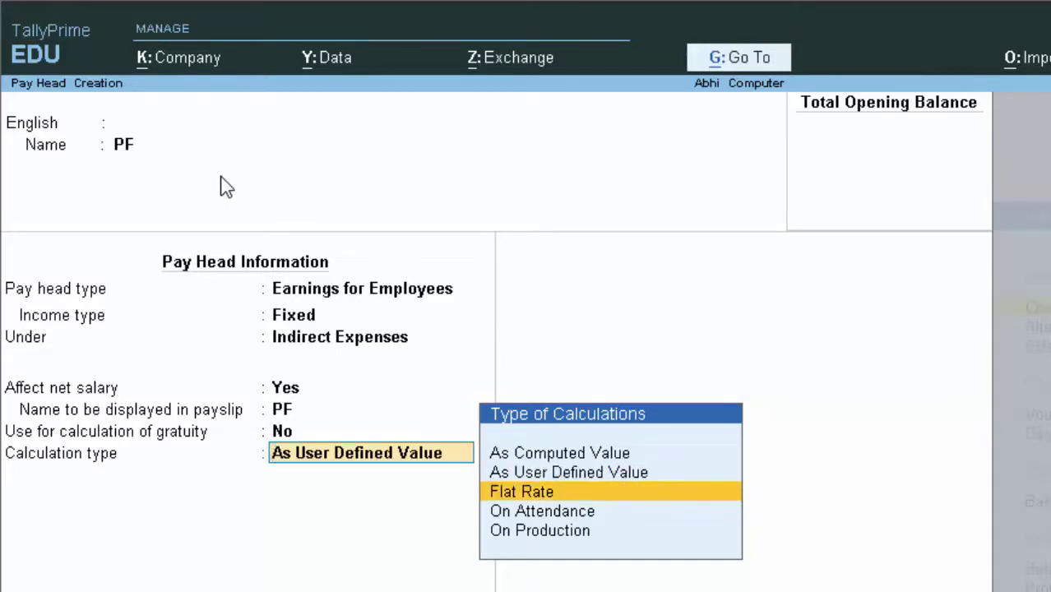
key("Return")
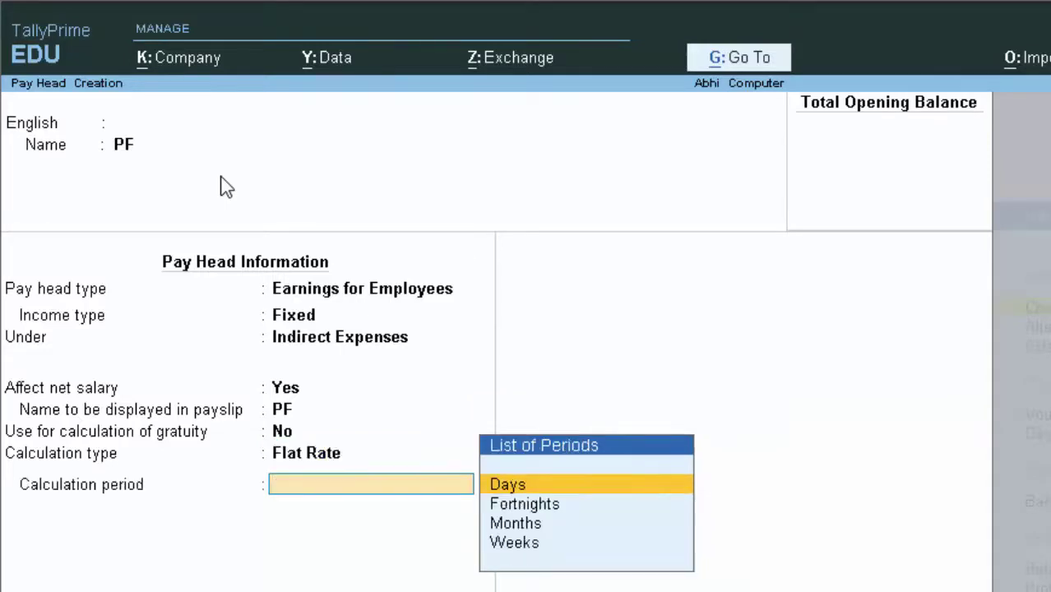
key("Down")
key("Down")
key("Down")
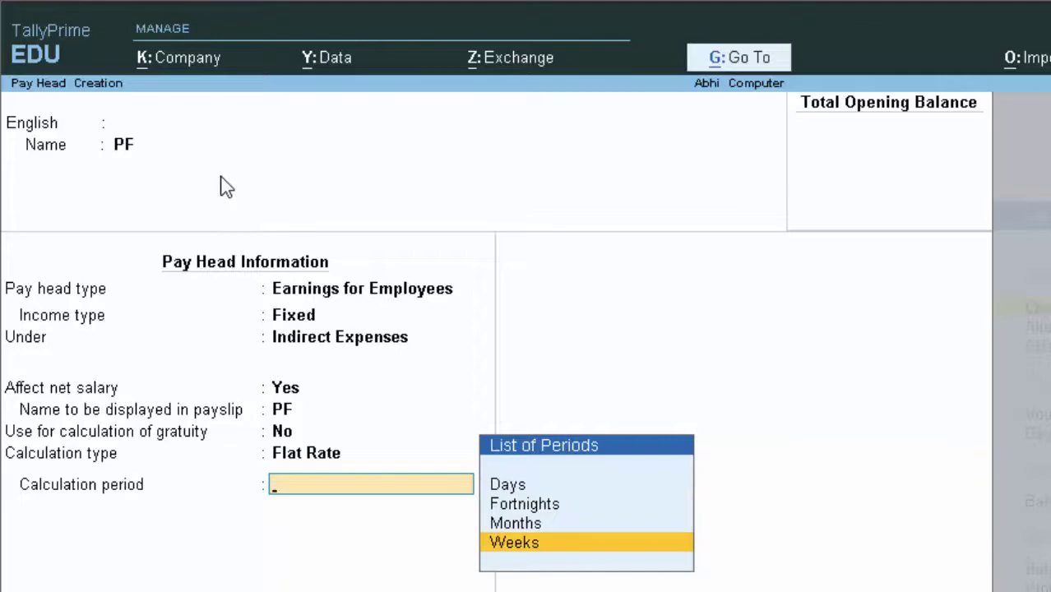
key("Up")
key("Return")
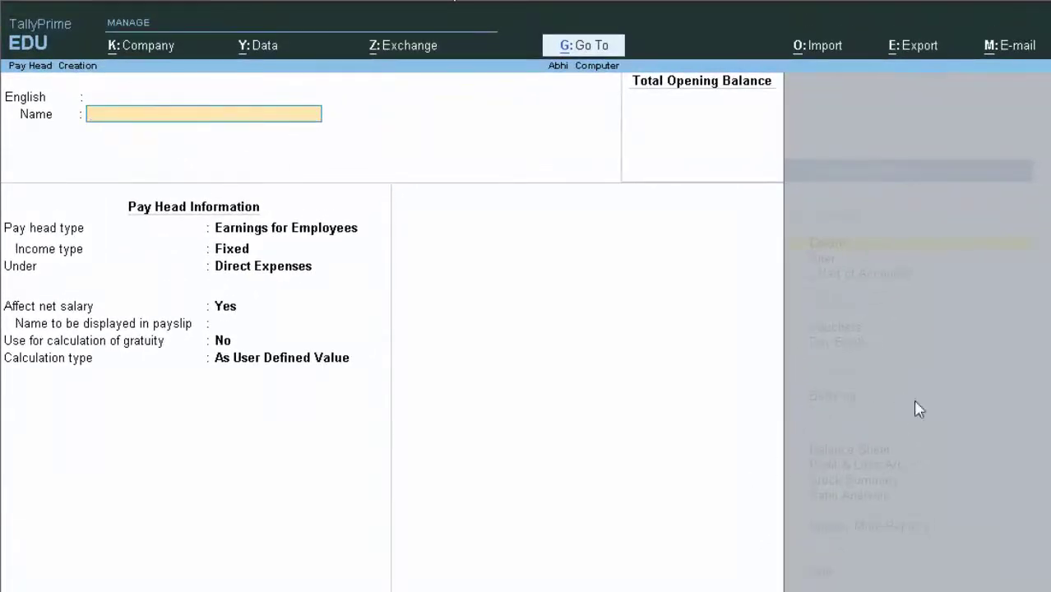
Step: Leave pay head creation and open the creation form for a payroll Employee Group
key("Escape")
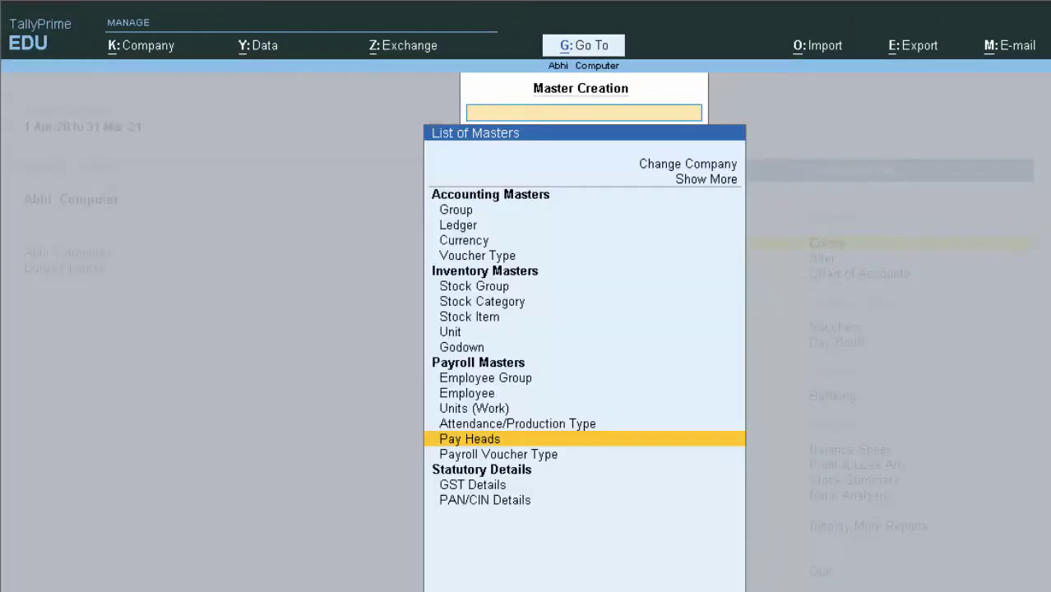
key("Up")
key("Up")
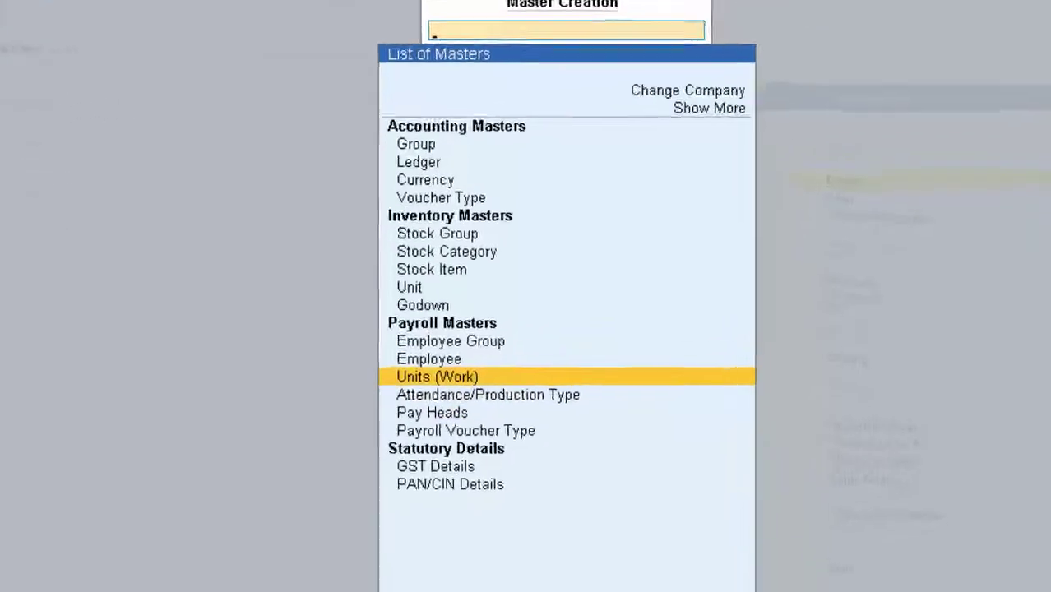
key("Down")
key("Down")
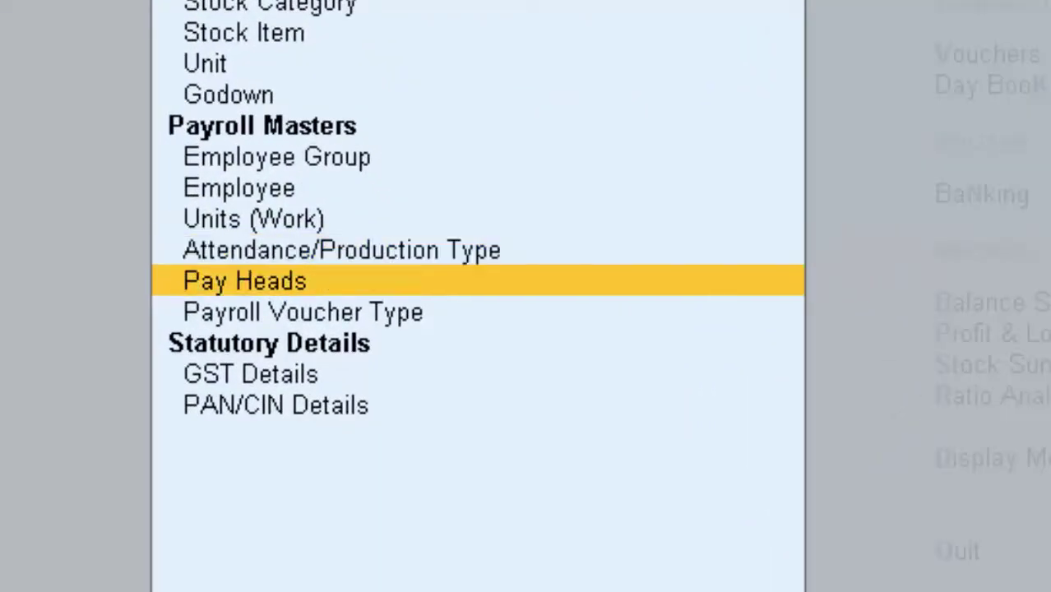
key("Up")
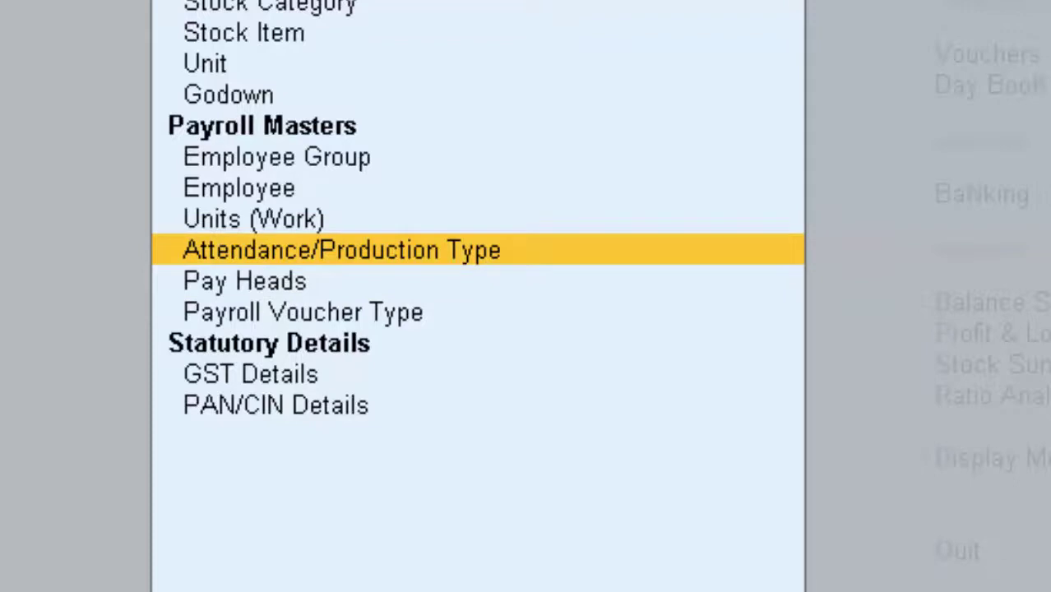
key("Up")
key("Up")
key("Up")
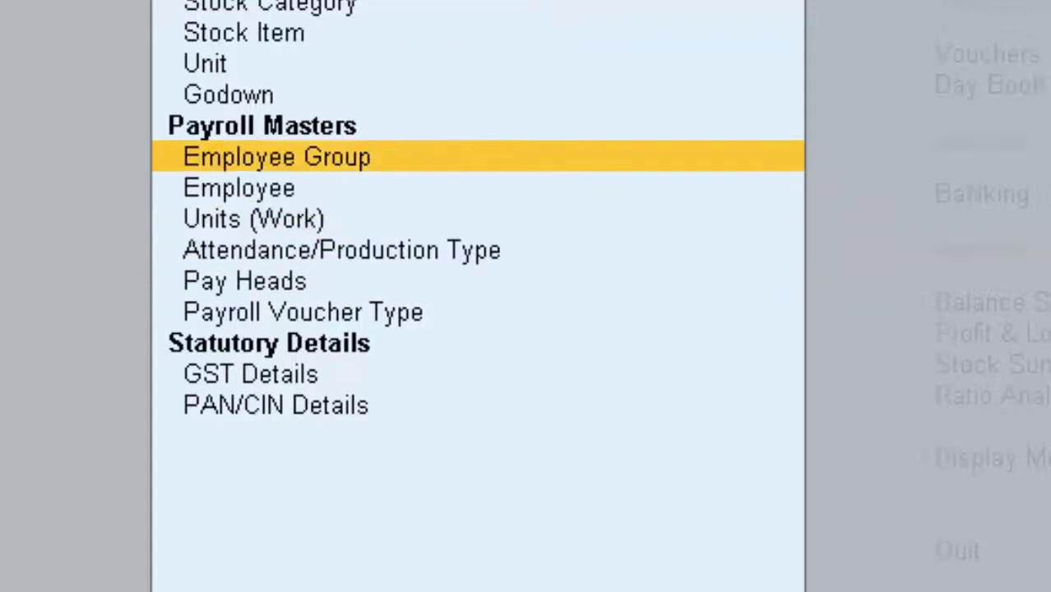
key("Return")
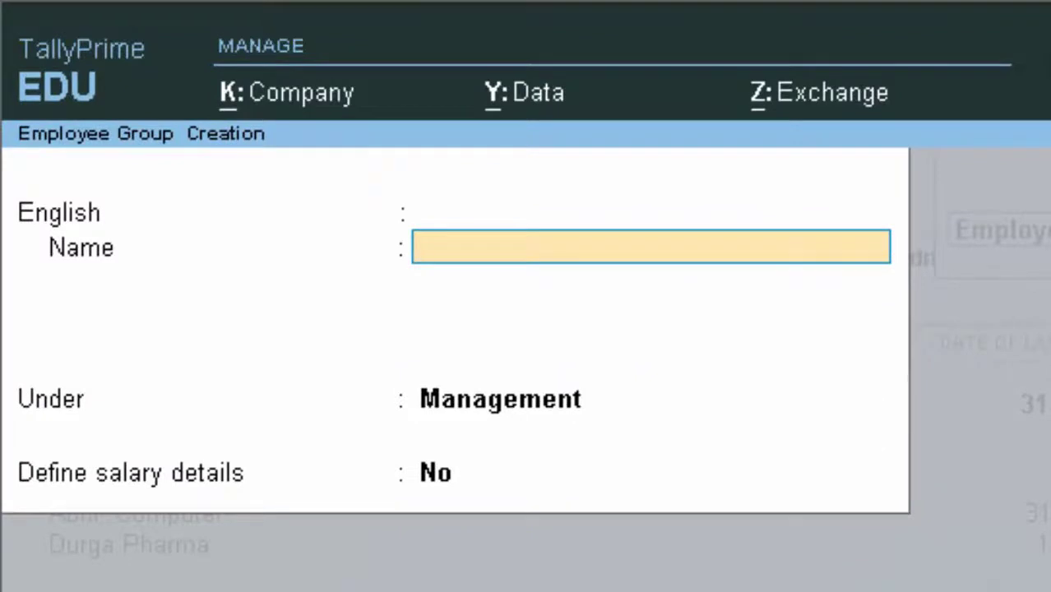
Step: Create the employee group First Class under Primary, without defining salary details
type("Firs")
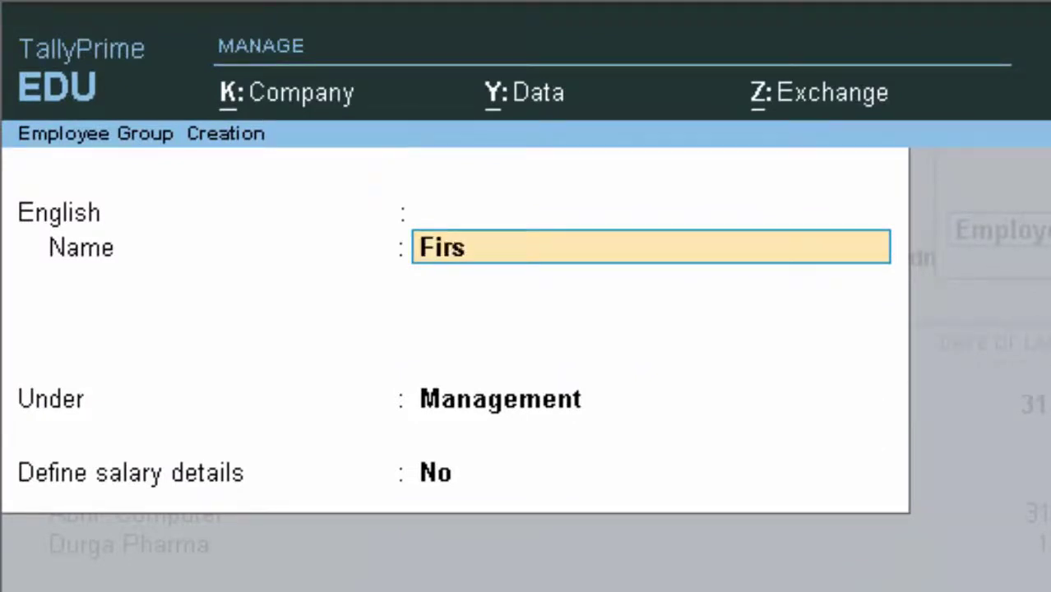
type("t Class")
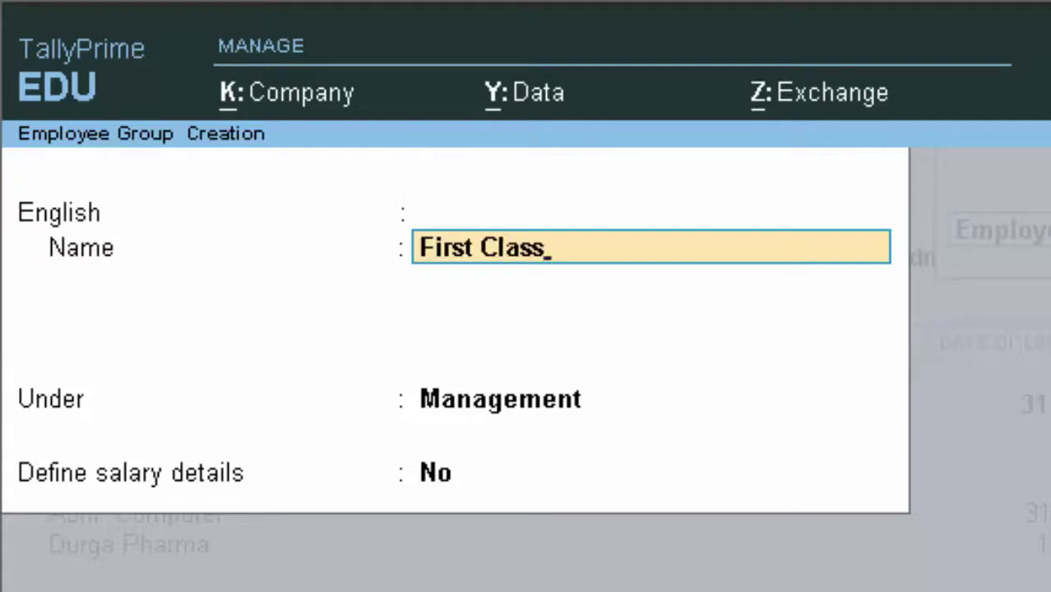
key("Return")
key("Return")
key("Return")
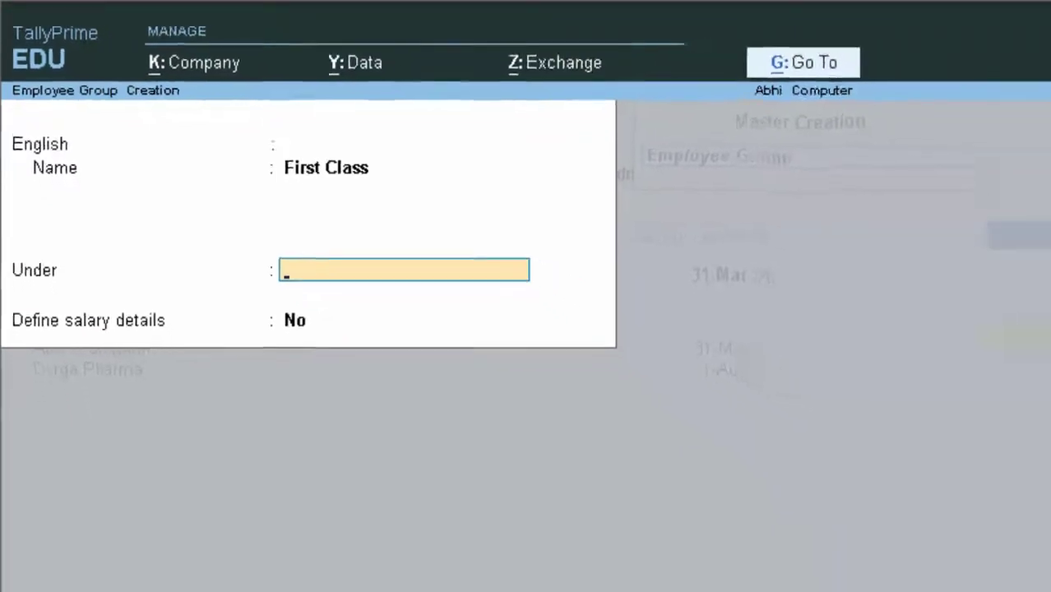
type("P")
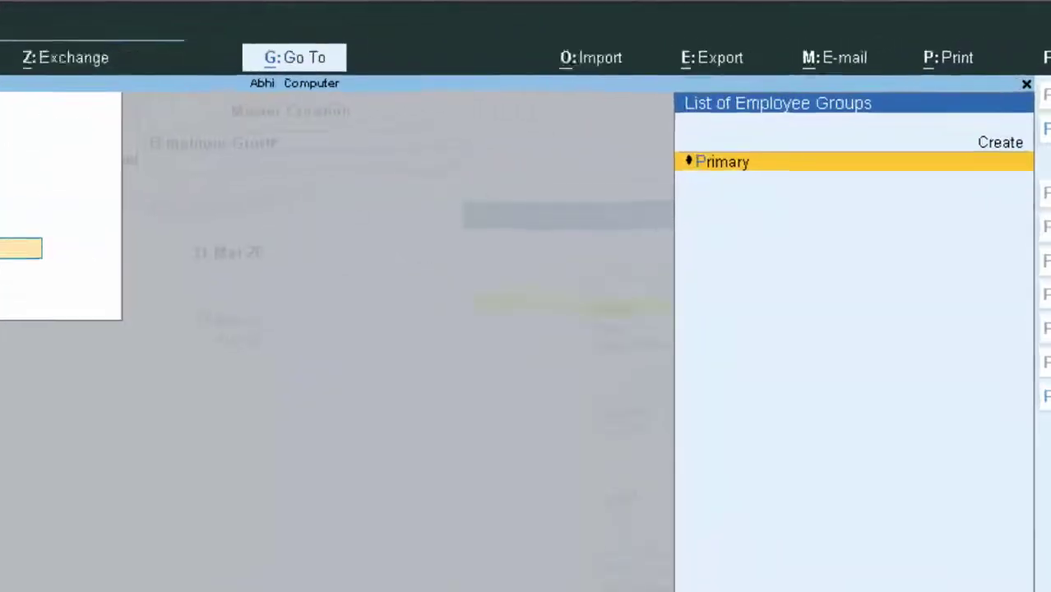
key("Return")
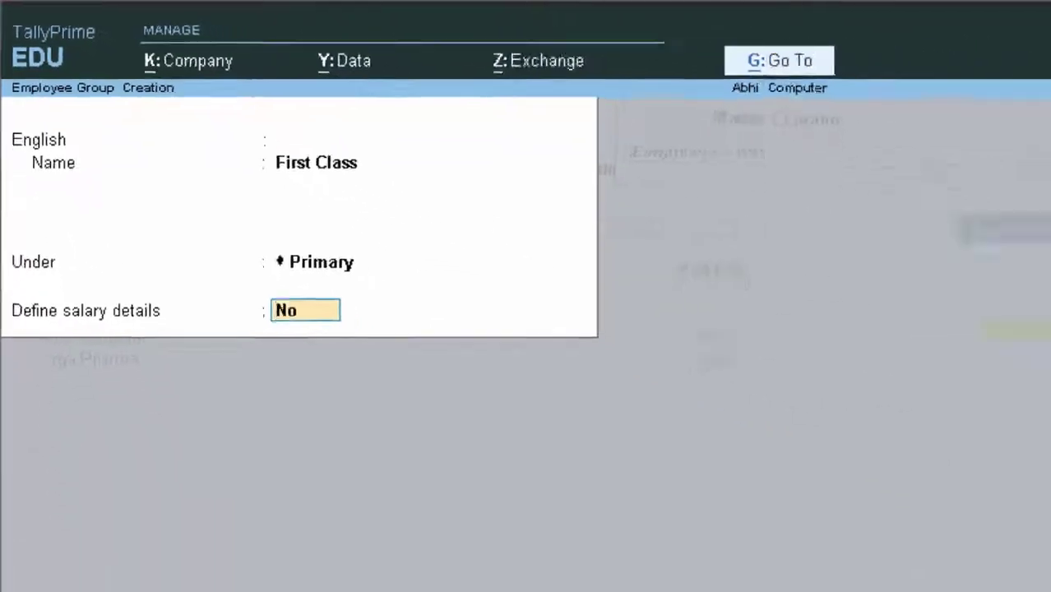
key("Return")
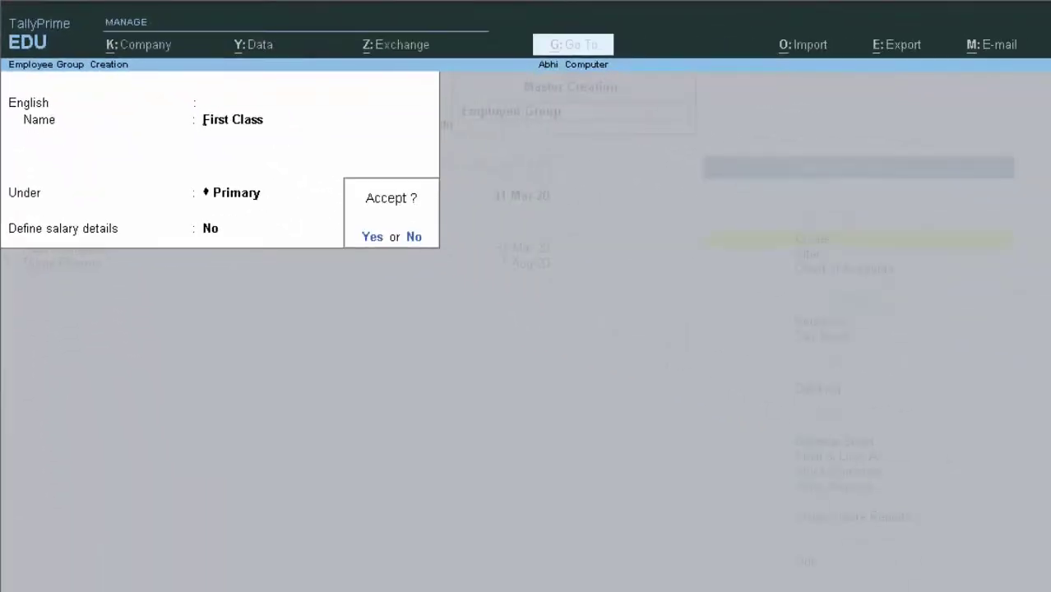
key("Return")
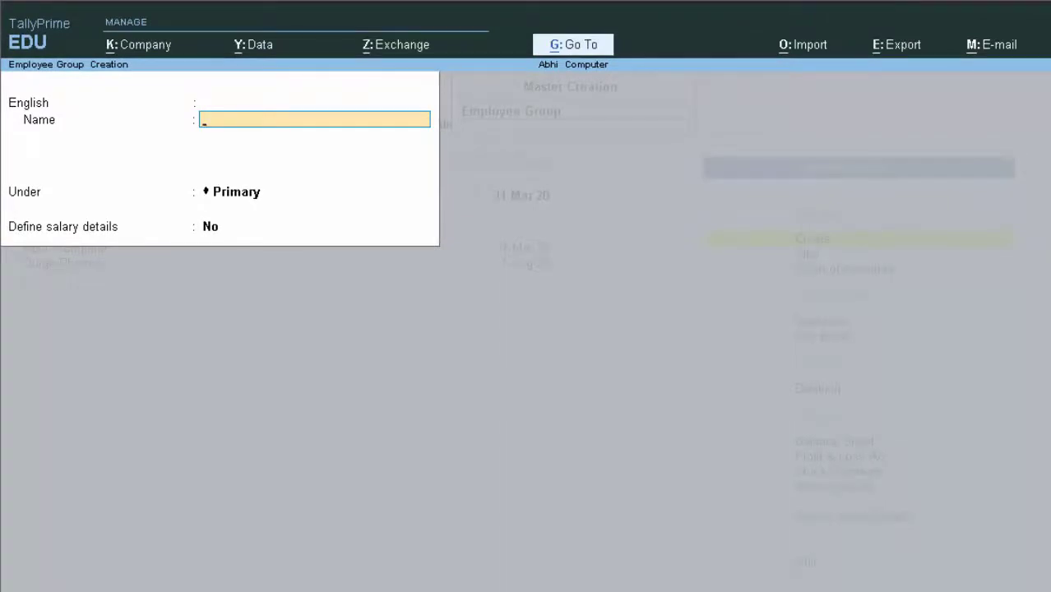
Step: Create the employee group Second Class under Primary, without defining salary details
type("Secon")
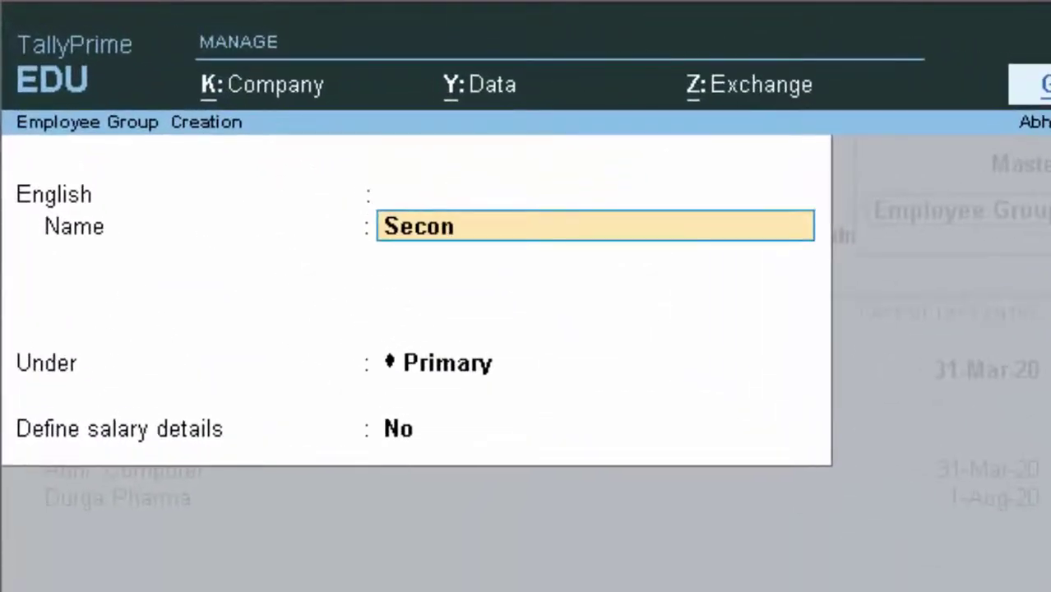
type("d ckl_")
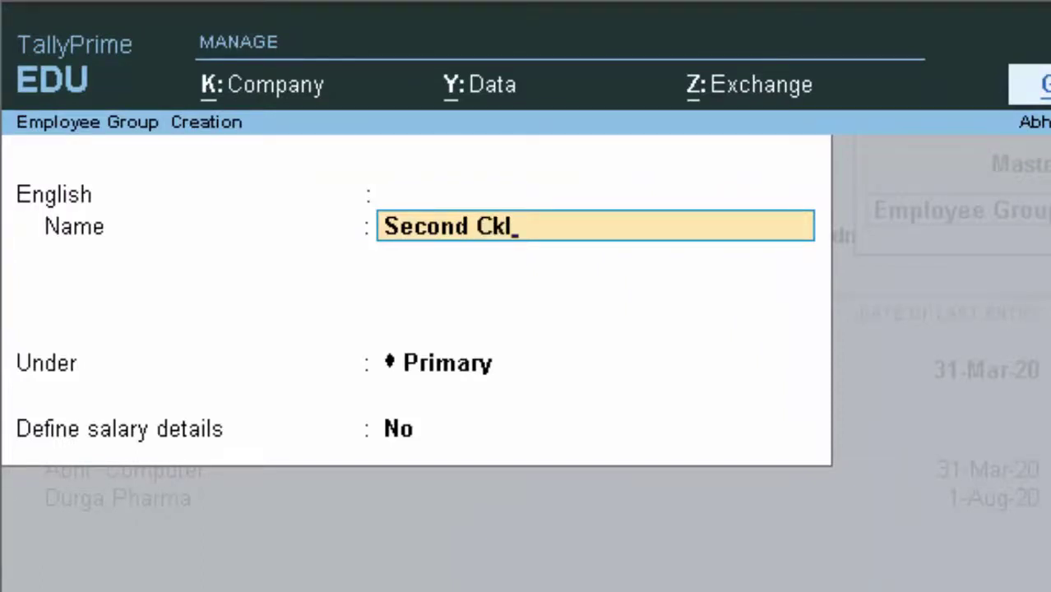
key("BackSpace")
key("BackSpace")
key("BackSpace")
key("BackSpace")
type("Class")
key("Return")
key("Return")
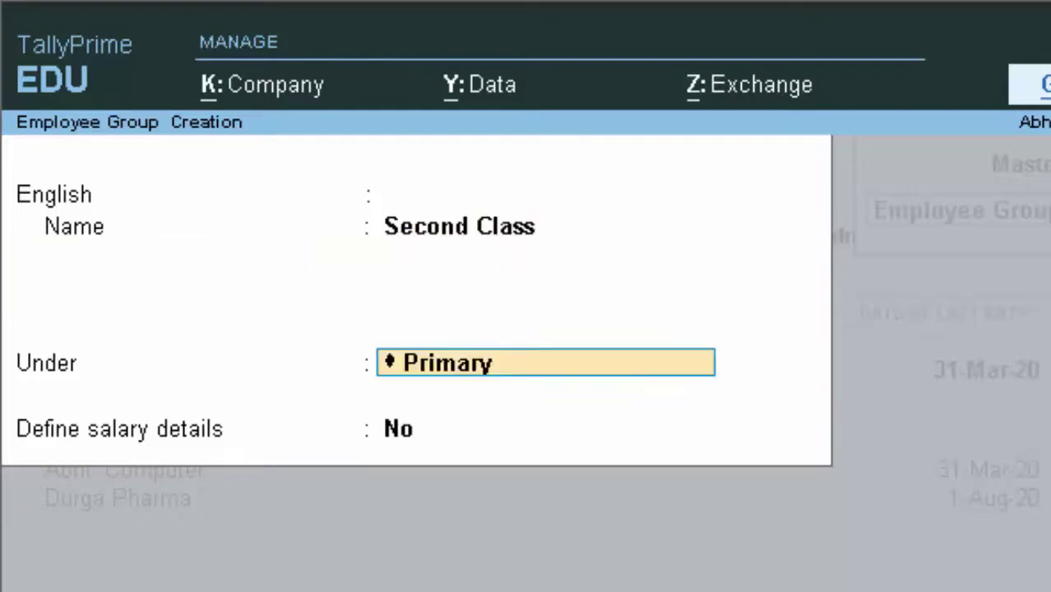
key("Return")
key("Return")
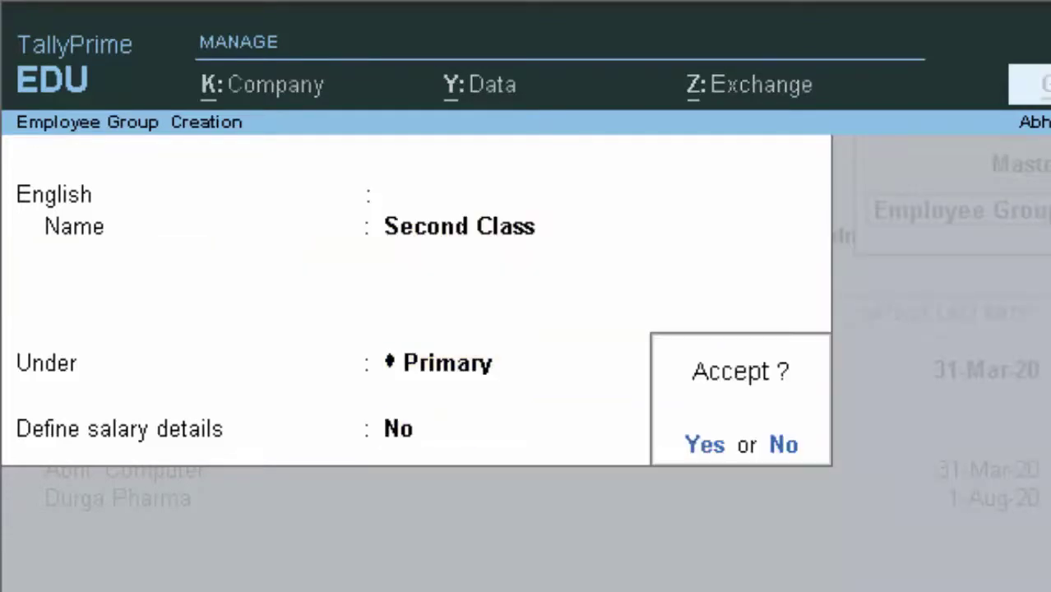
key("Return")
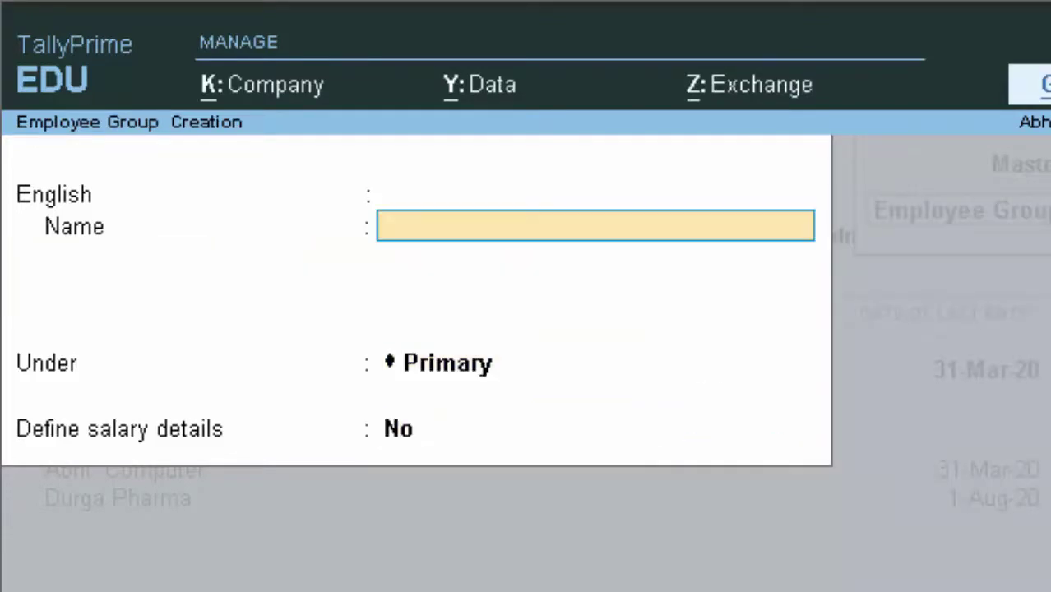
Step: Create the employee group Third Class under Primary, without defining salary details
type("Third Class")
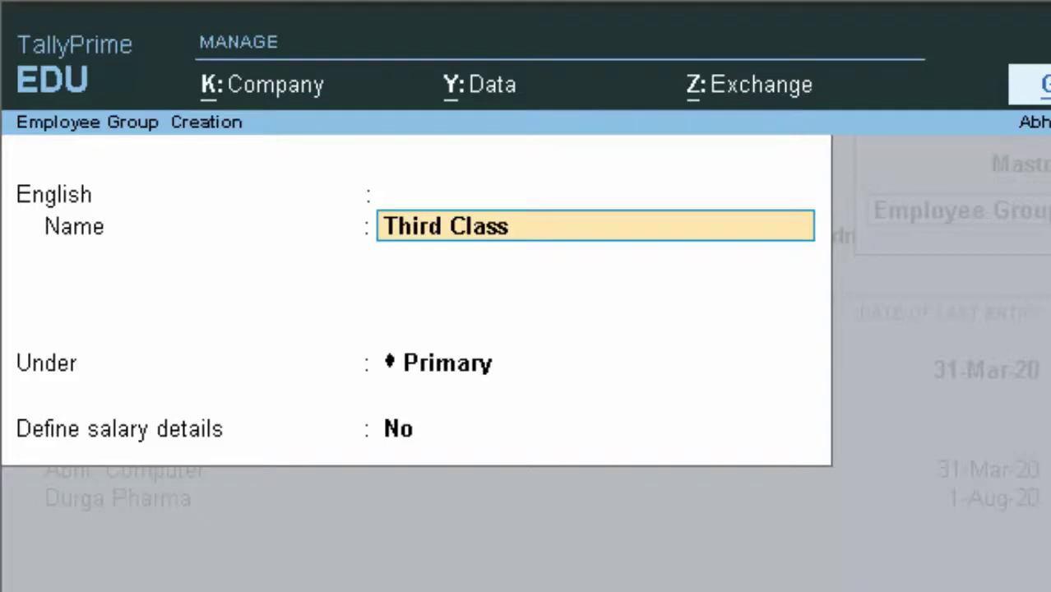
key("Return")
key("Return")
key("Return")
key("Return")
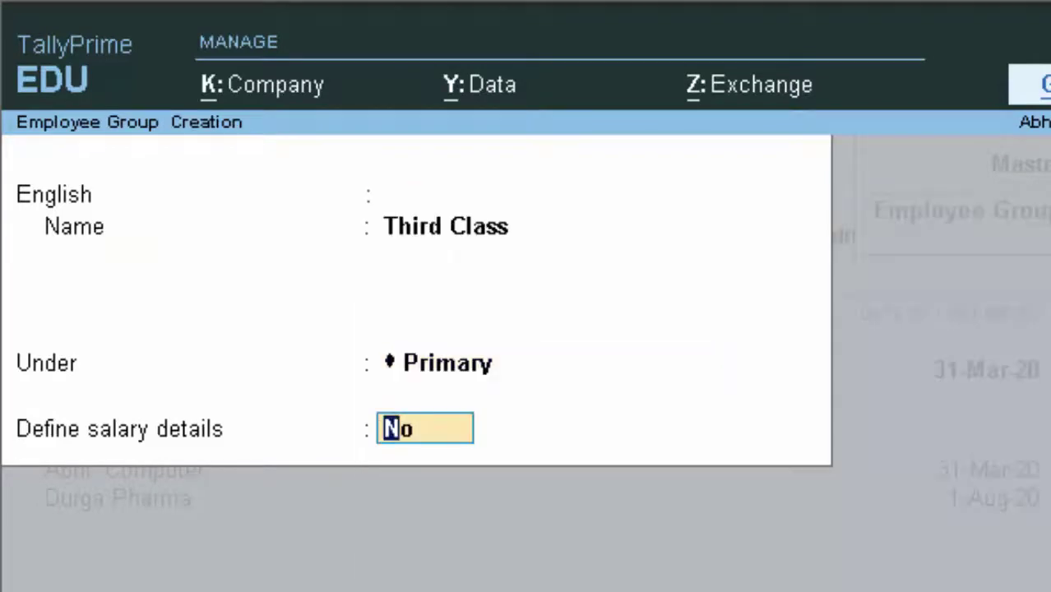
key("Return")
key("Return")
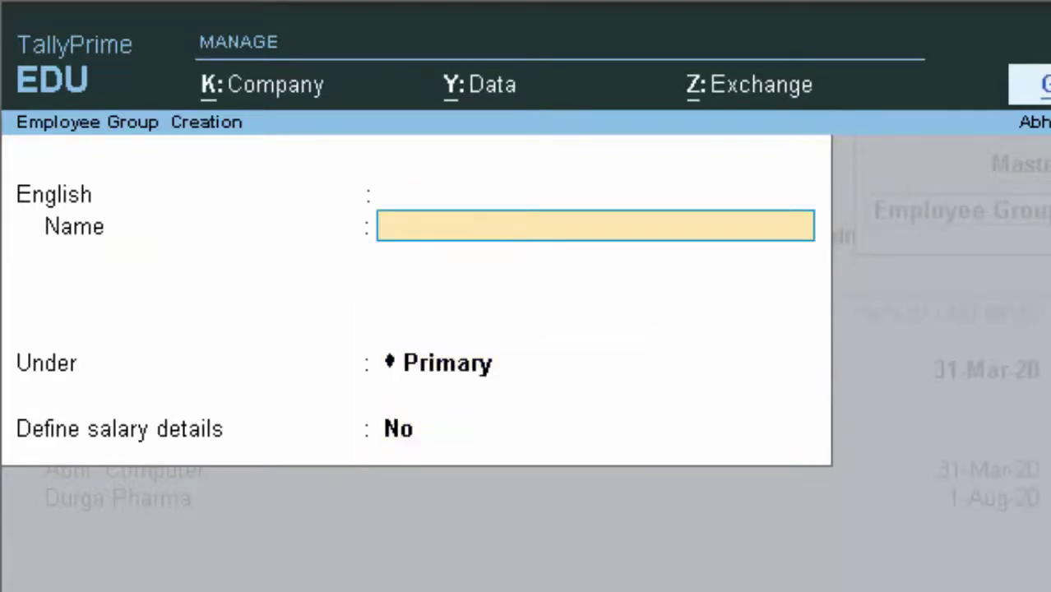
Step: Create the employee group Fourth Class under Primary, without defining salary details
type("D")
key("BackSpace")
type("Four")
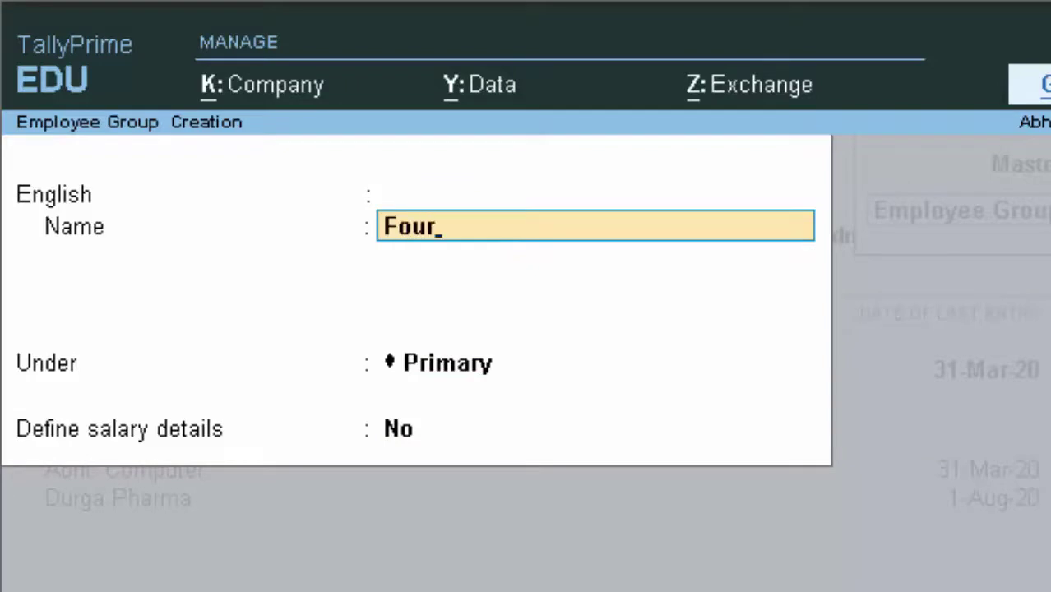
type("th class")
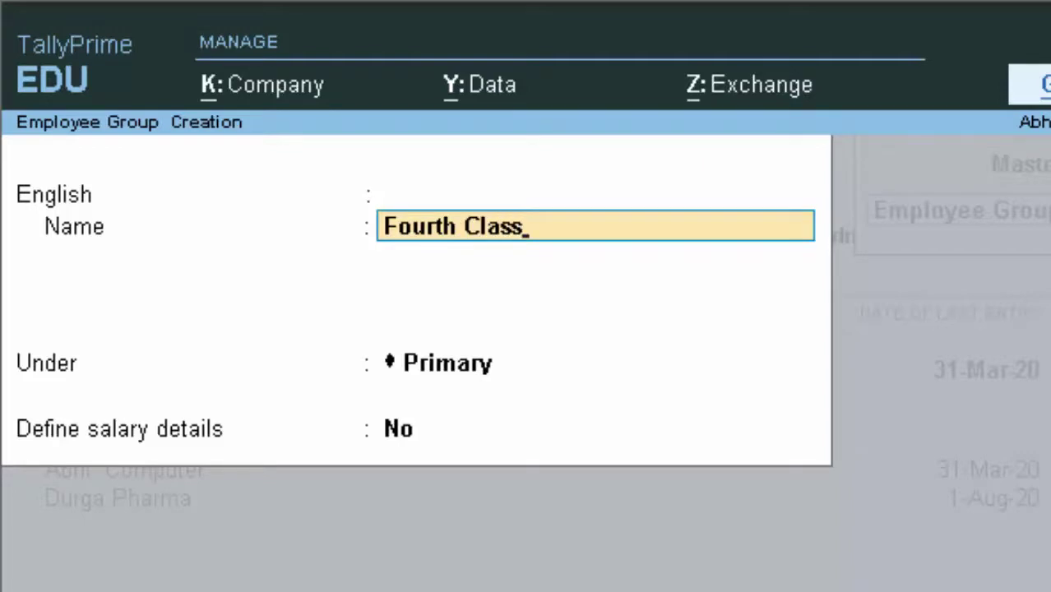
key("Return")
key("Return")
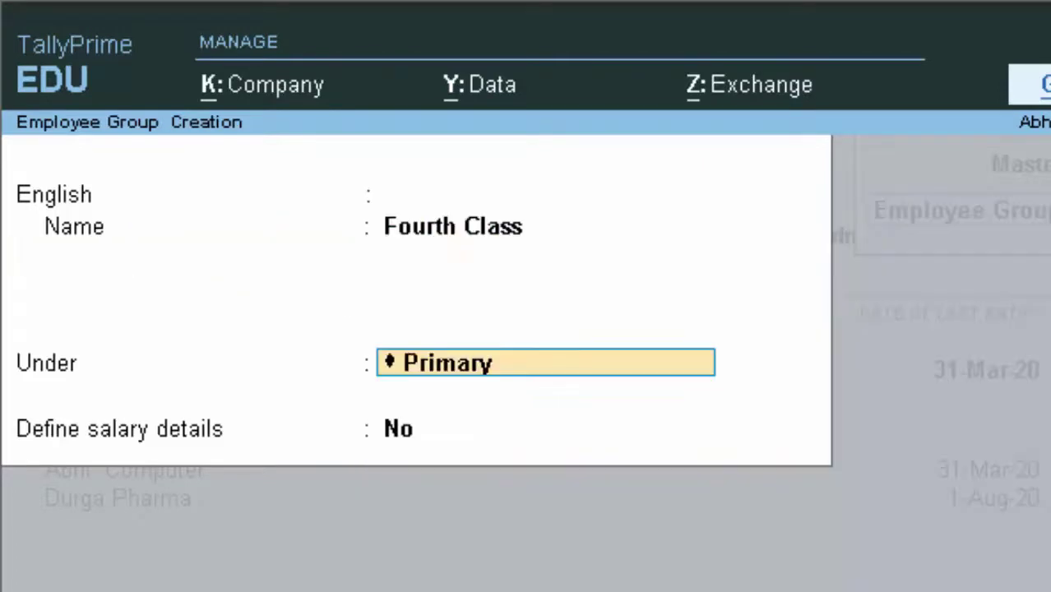
key("Return")
key("Return")
key("Return")
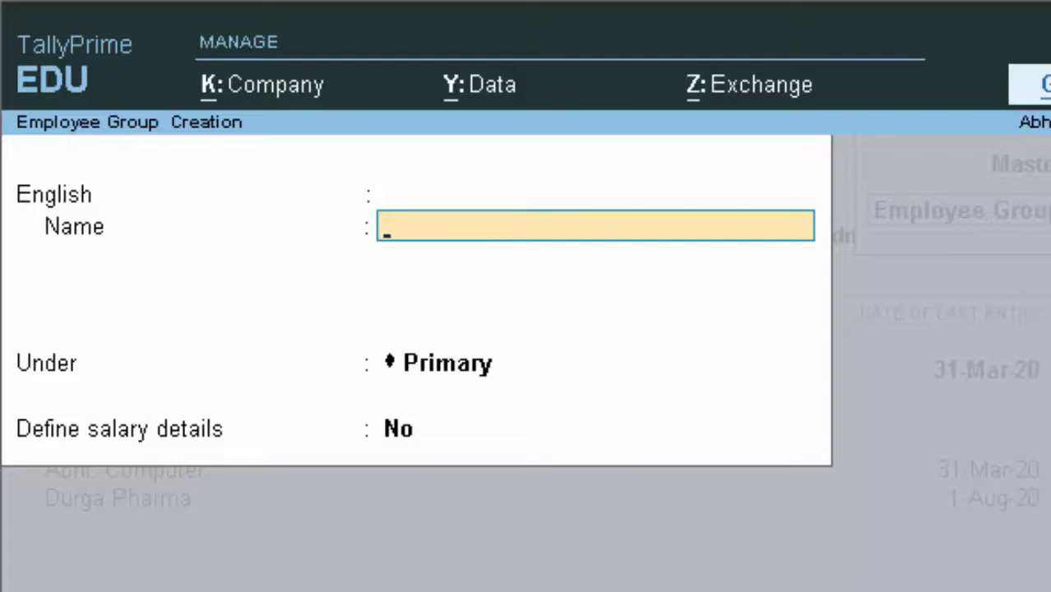
Step: Leave employee group creation, start a new payroll Employee master and enter the employee's name
key("Escape")
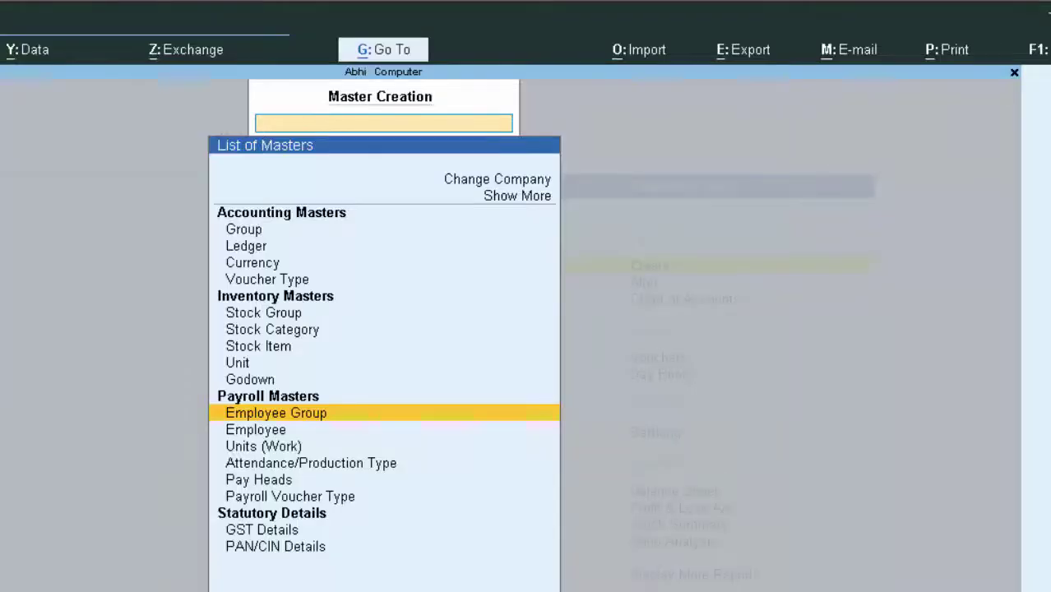
key("Down")
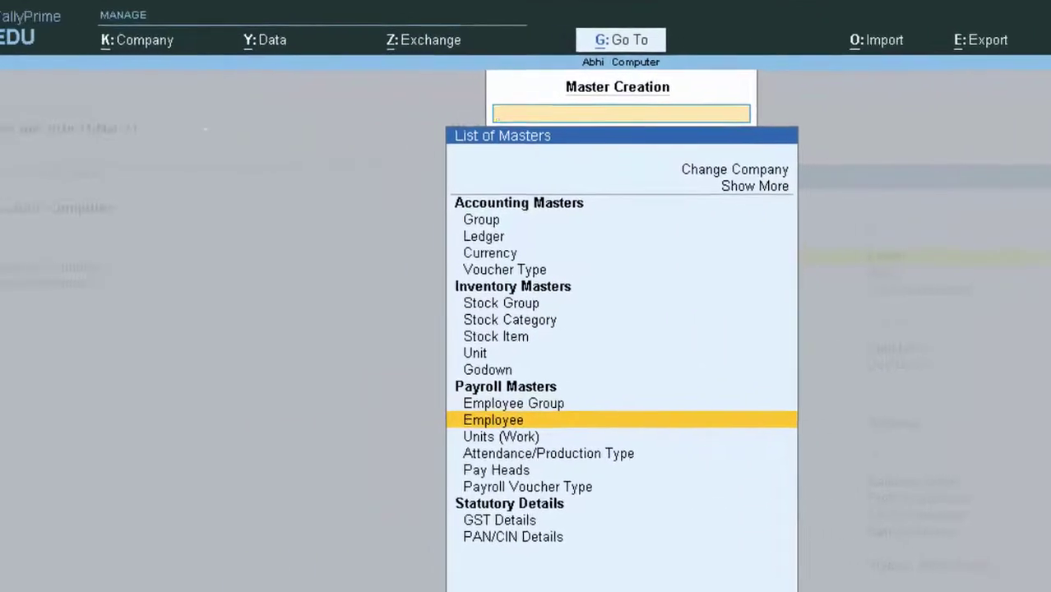
key("Return")
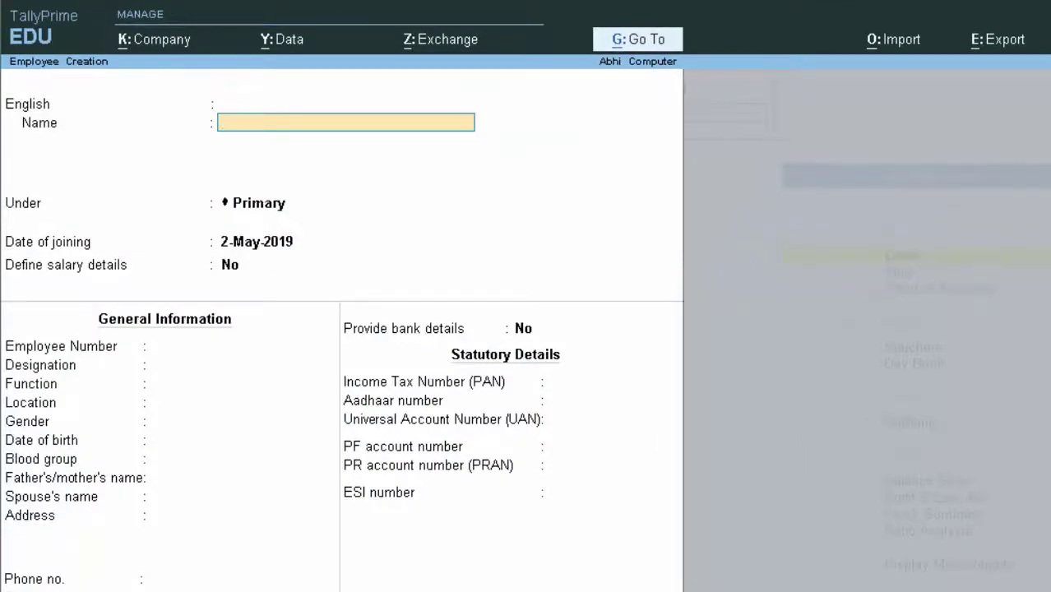
type("Suraj")
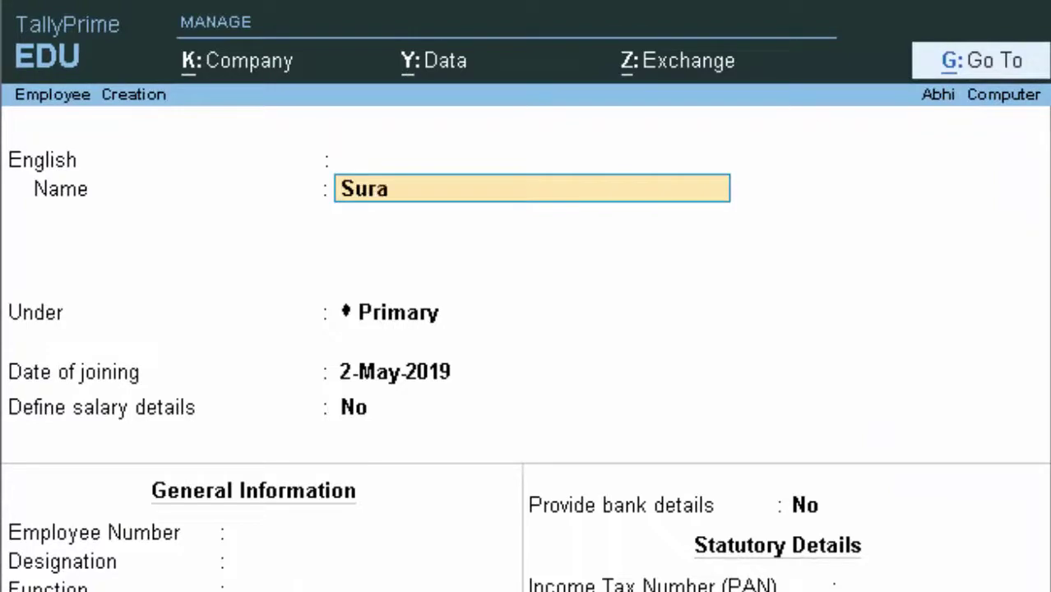
key("Return")
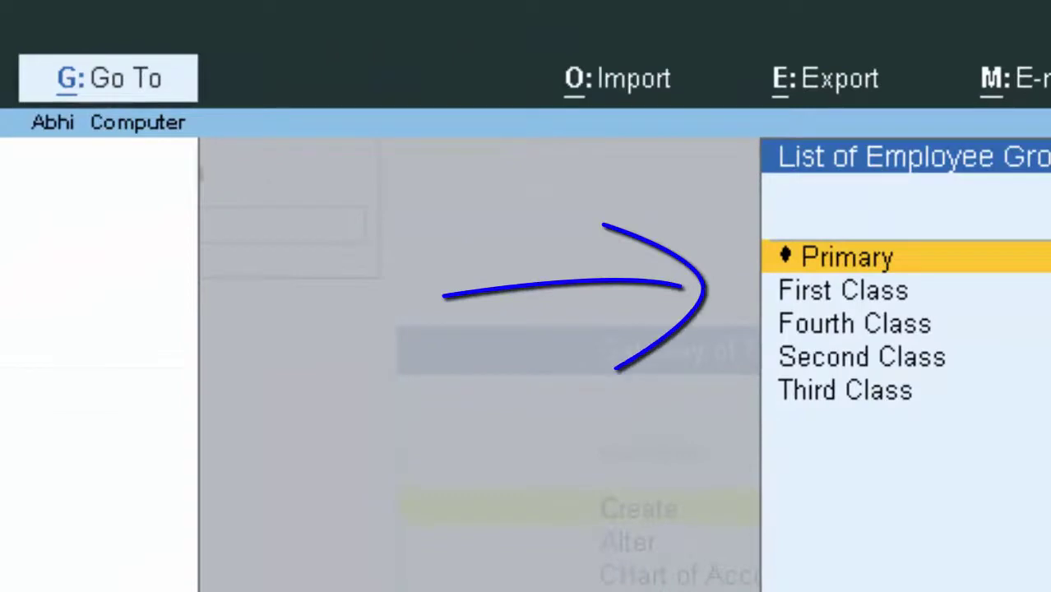
Step: Place the new employee under the Third Class group and enable defining salary details
key("Down")
key("Down")
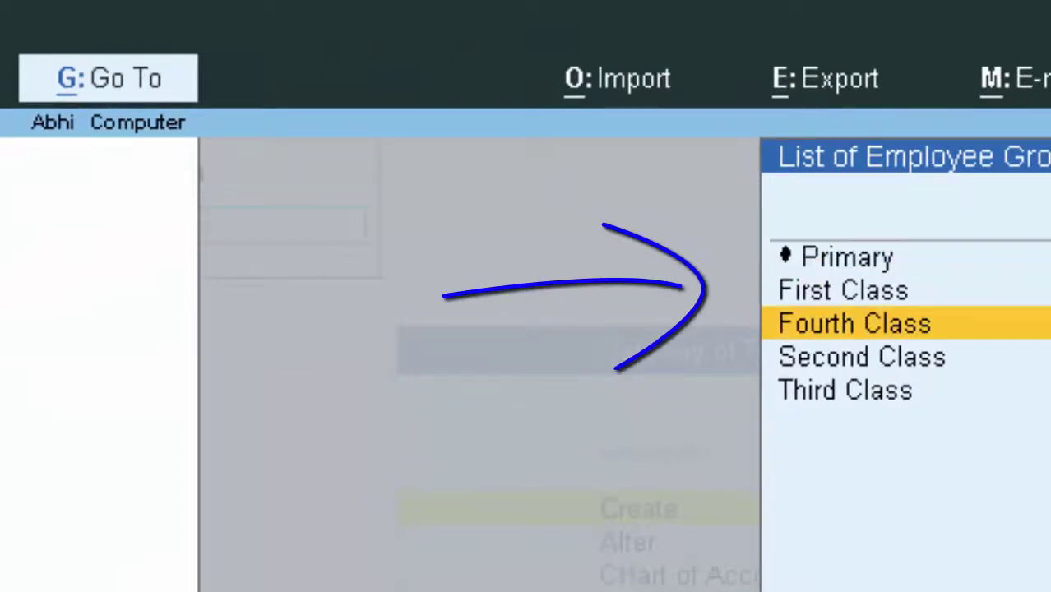
key("Down")
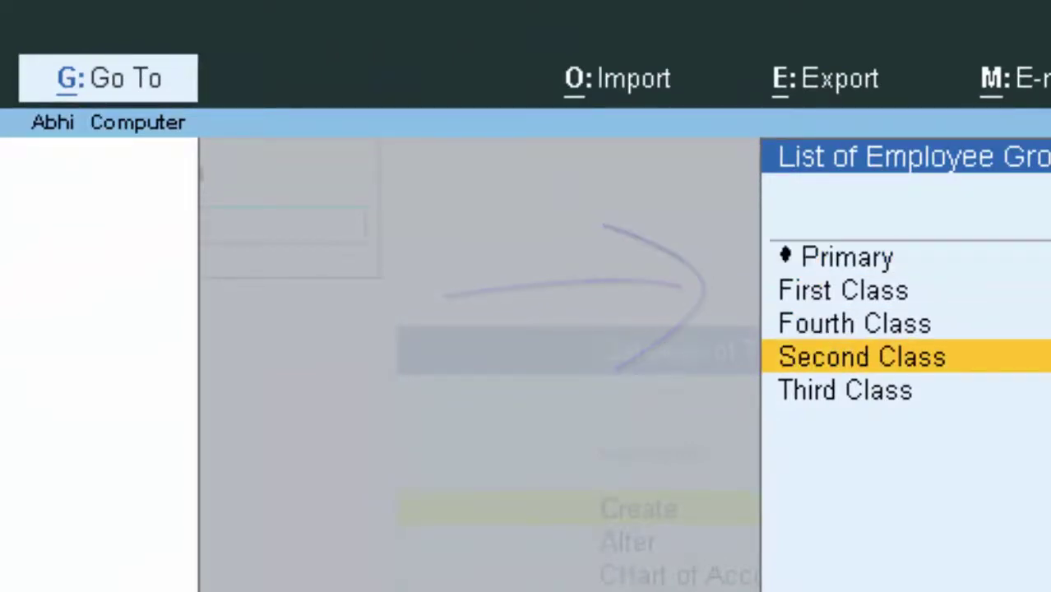
key("Down")
key("Up")
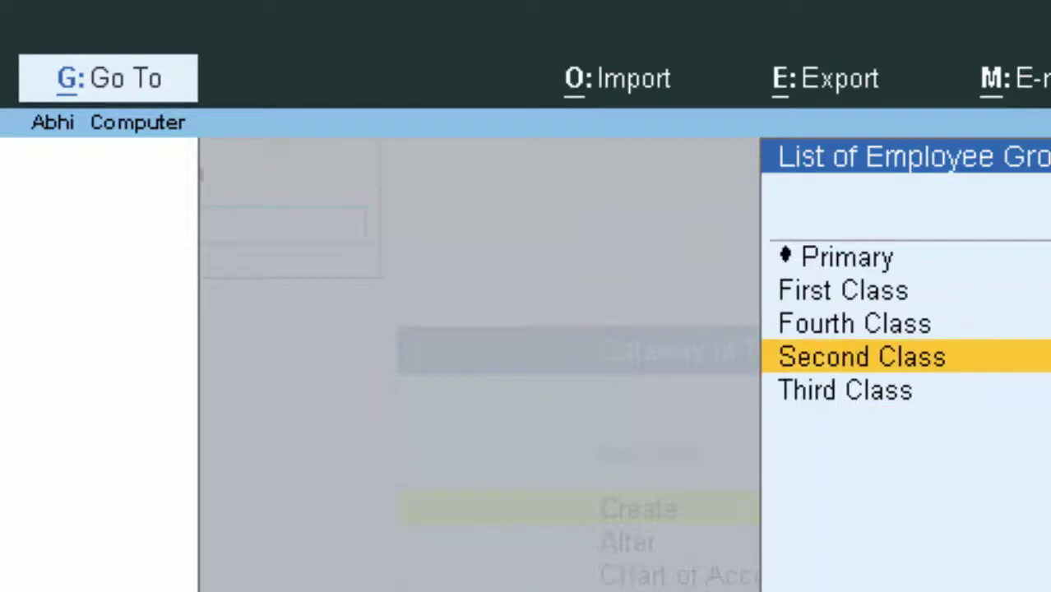
key("Down")
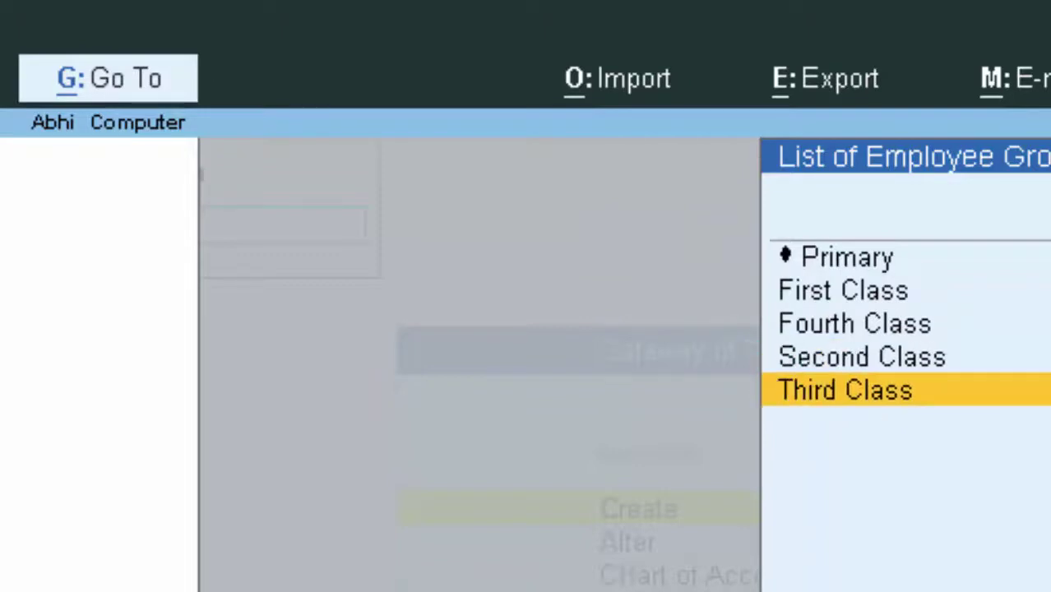
key("Up")
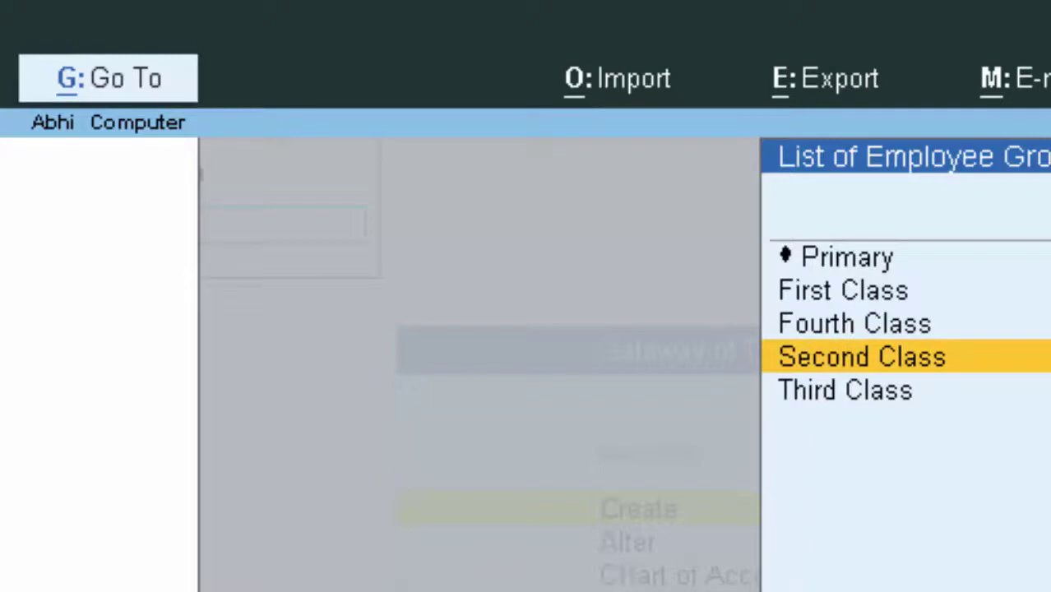
key("Down")
key("Up")
key("Down")
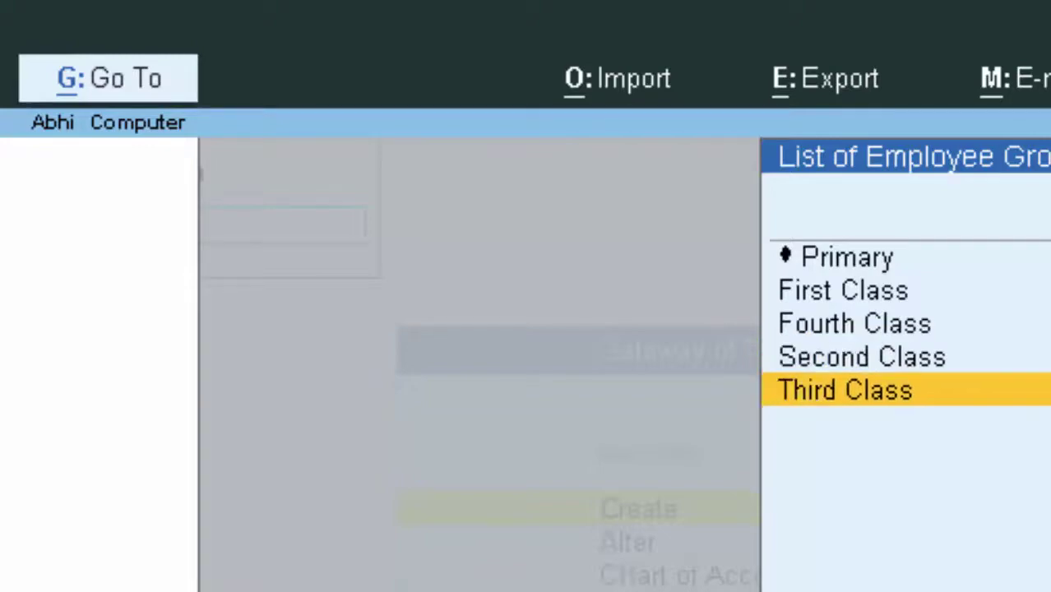
key("Return")
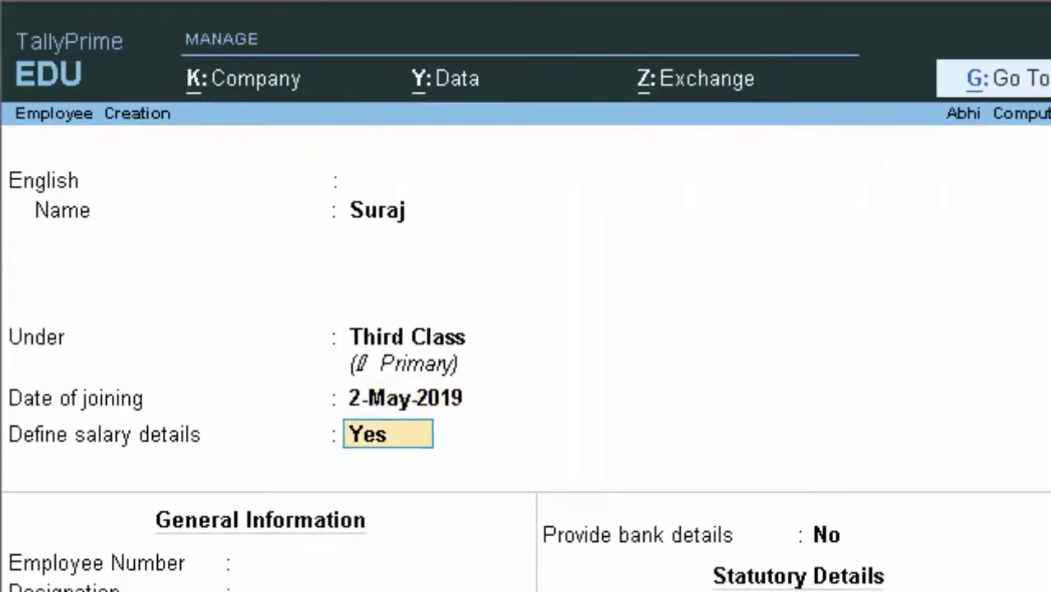
key("Return")
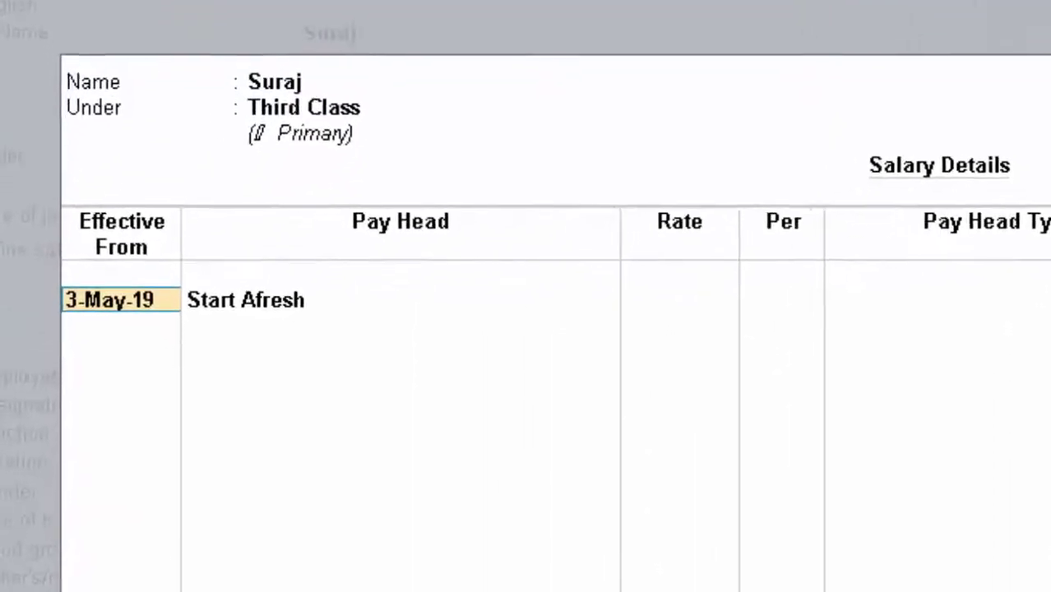
Step: Set the effective date of the employee's salary details to 1-May-20 with the Start Afresh option
key("BackSpace")
key("BackSpace")
key("BackSpace")
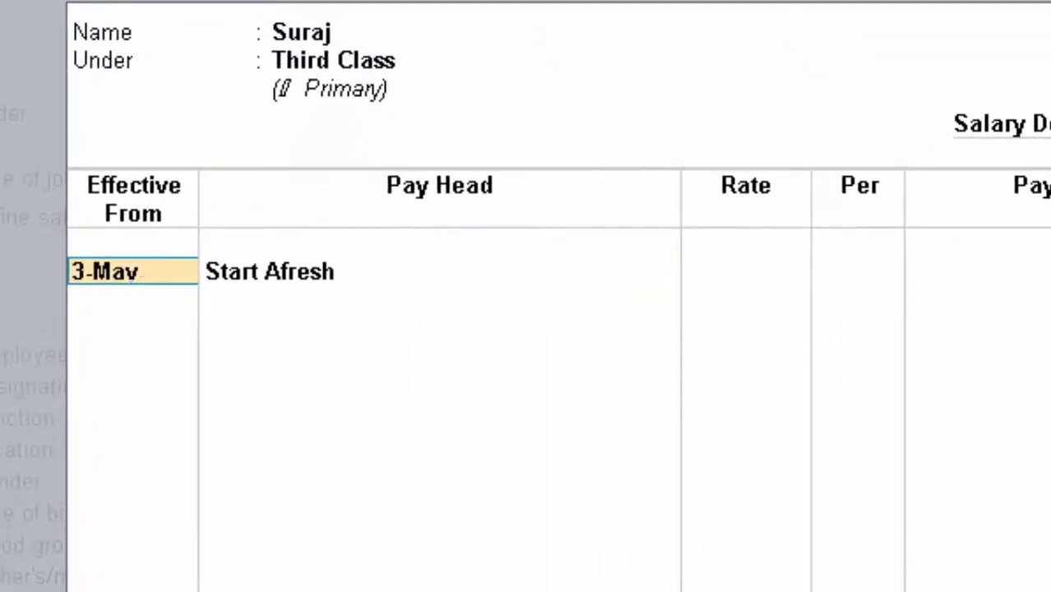
key("BackSpace")
key("BackSpace")
key("BackSpace")
key("BackSpace")
key("BackSpace")
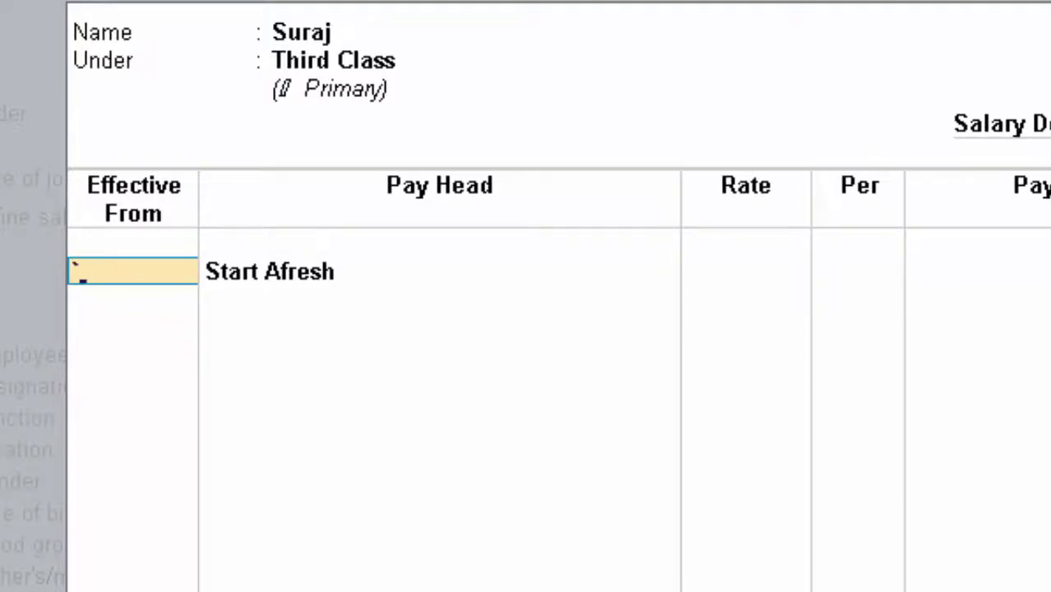
type("1-5-20")
key("Return")
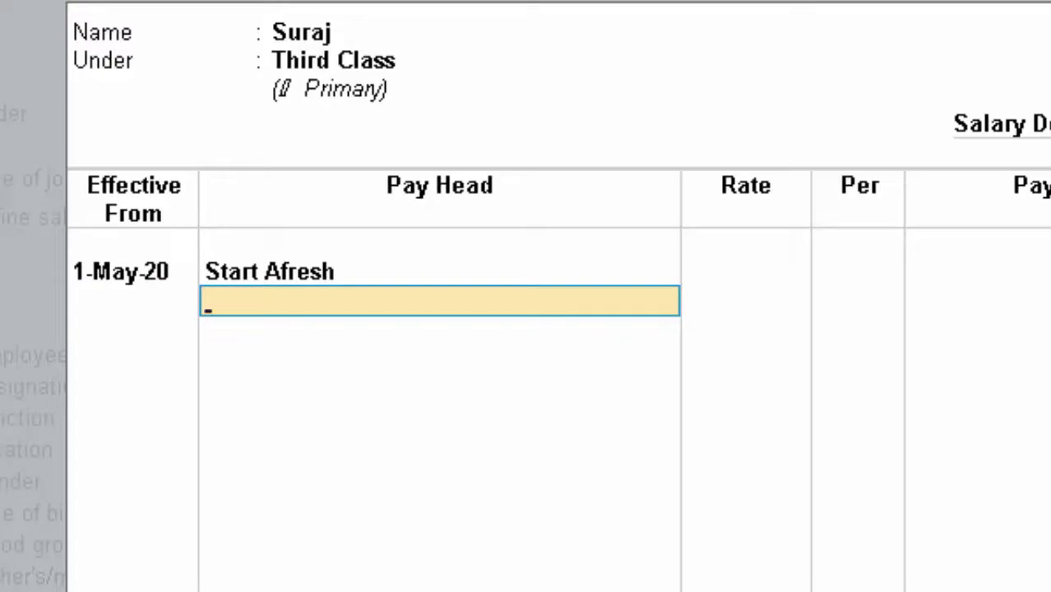
Step: Add the Basic Salary pay head to the employee's salary details at a rate of 25000 per month
key("Escape")
key("Return")
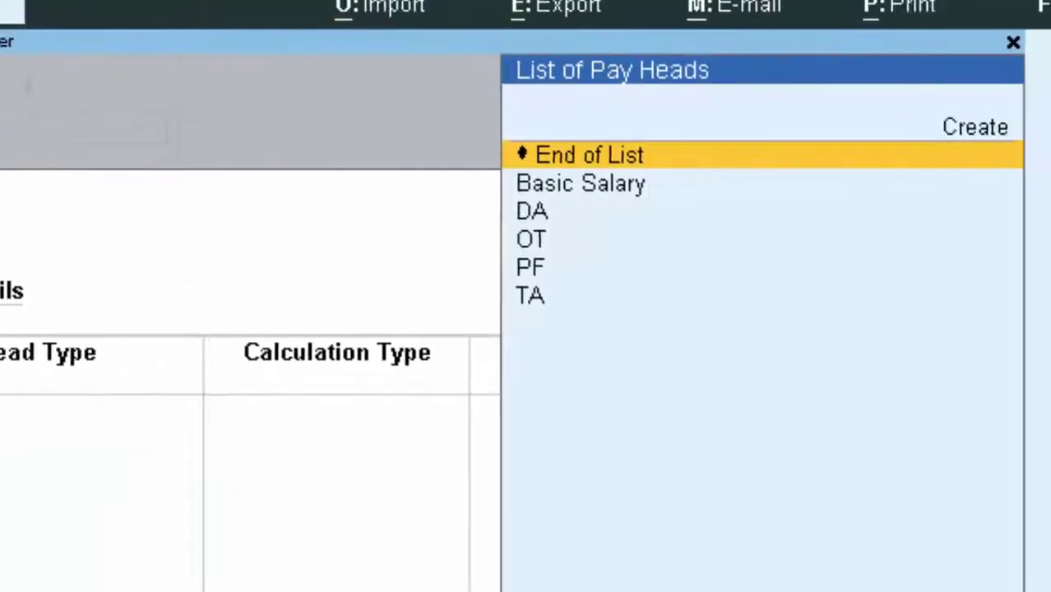
key("Down")
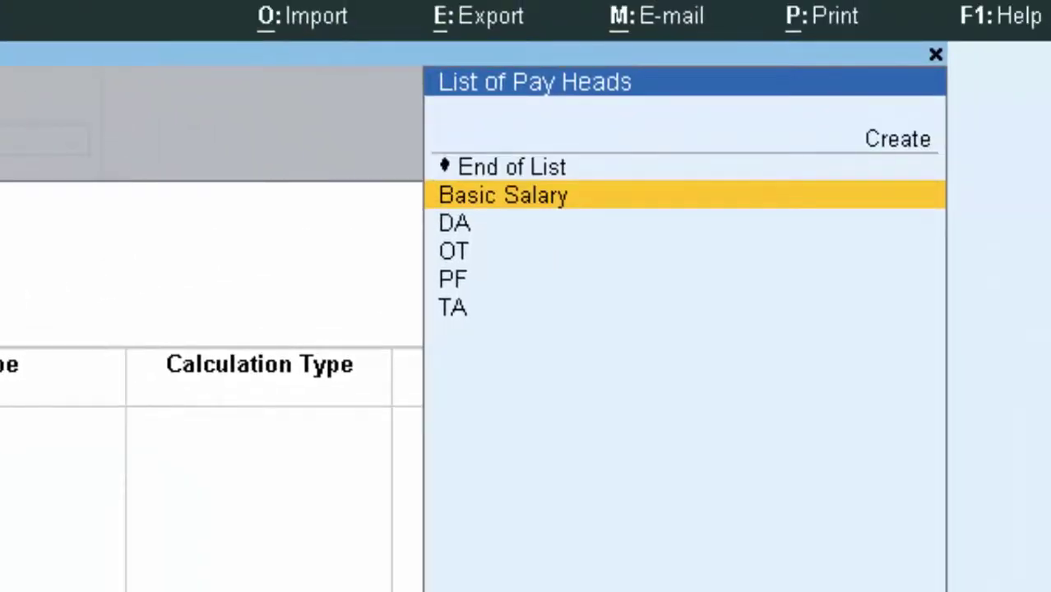
key("Return")
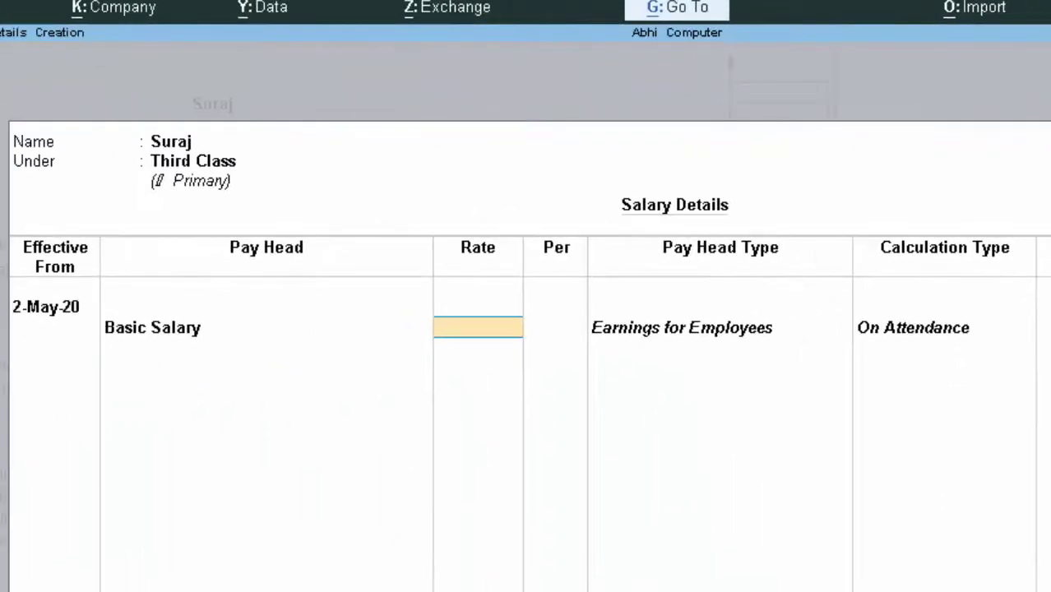
type("1")
type("00")
key("BackSpace")
key("BackSpace")
key("BackSpace")
type("25000")
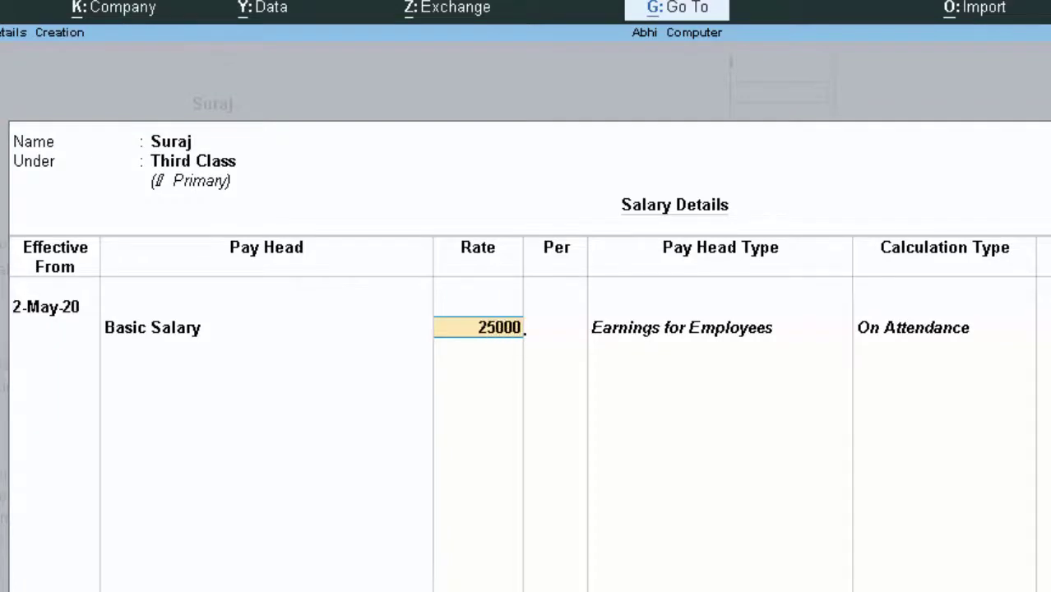
key("Return")
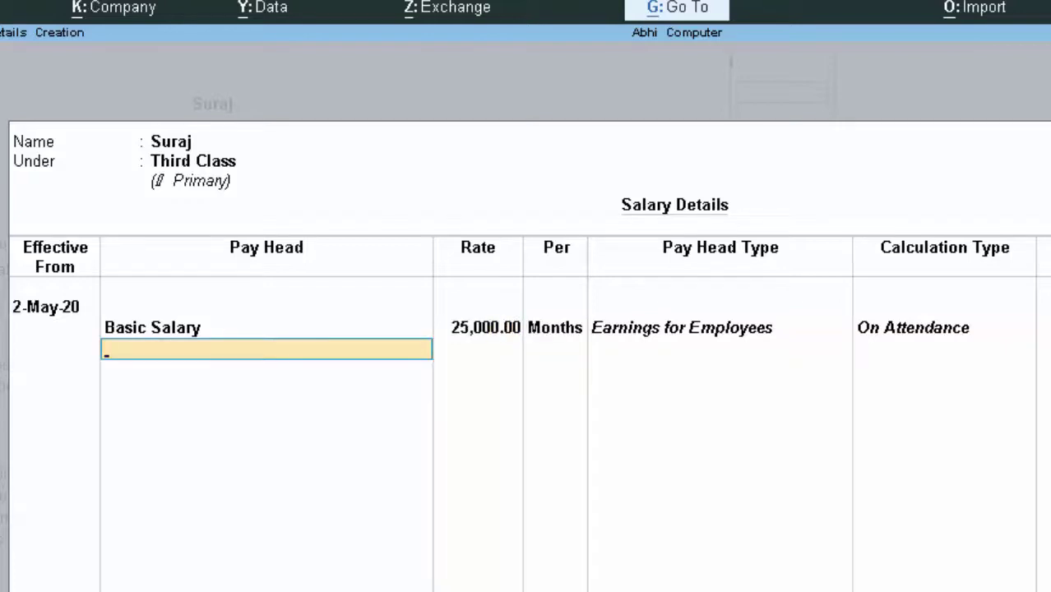
Step: Add the DA pay head and the OT pay head, giving OT a rate of 600 per hrs
key("Up")
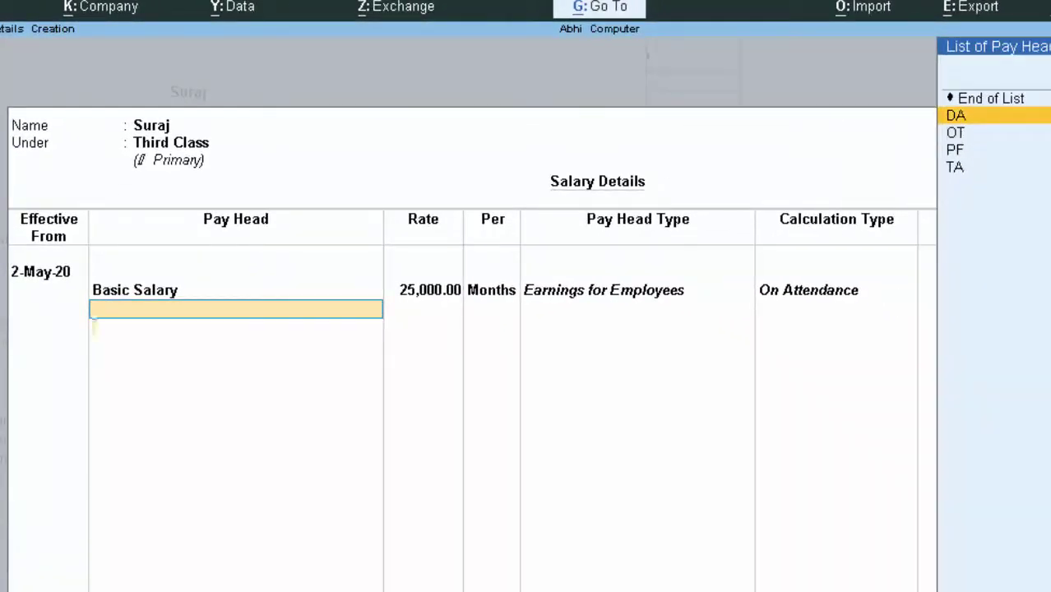
key("Return")
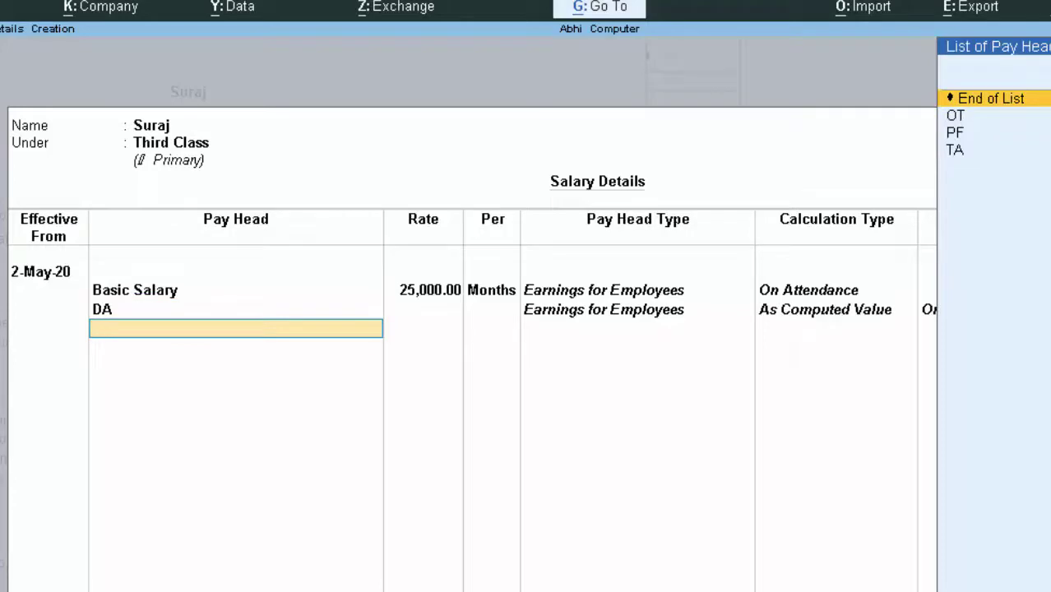
key("Down")
key("Return")
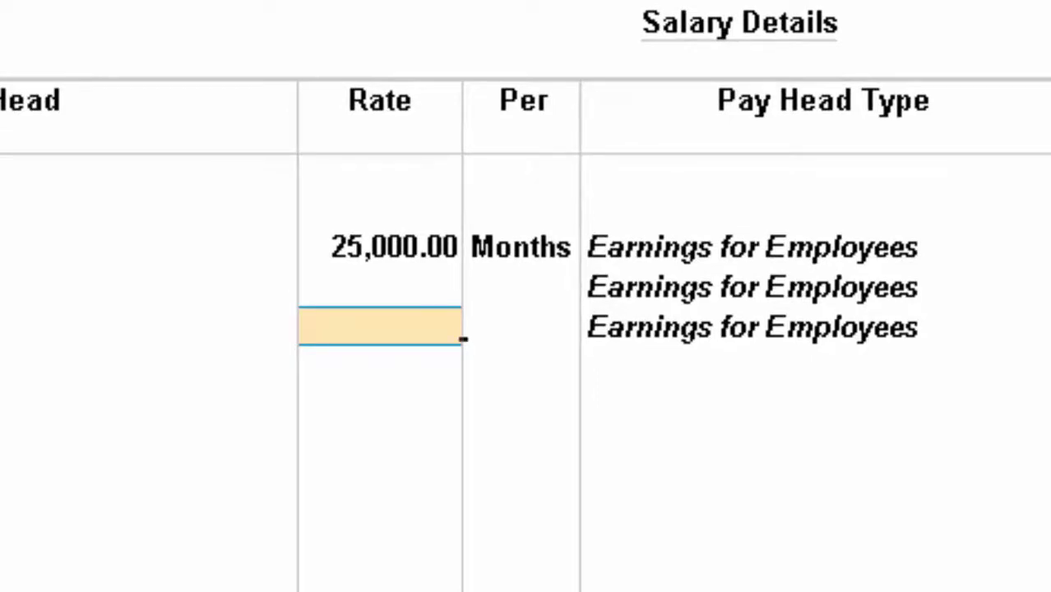
type("25,")
type("0")
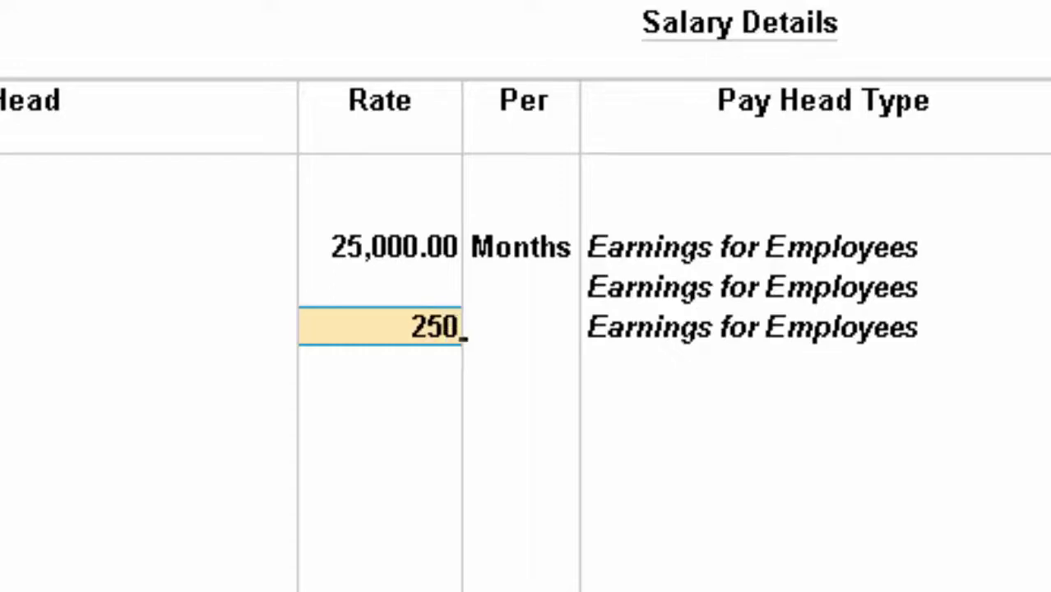
key("BackSpace")
key("BackSpace")
key("BackSpace")
type("600")
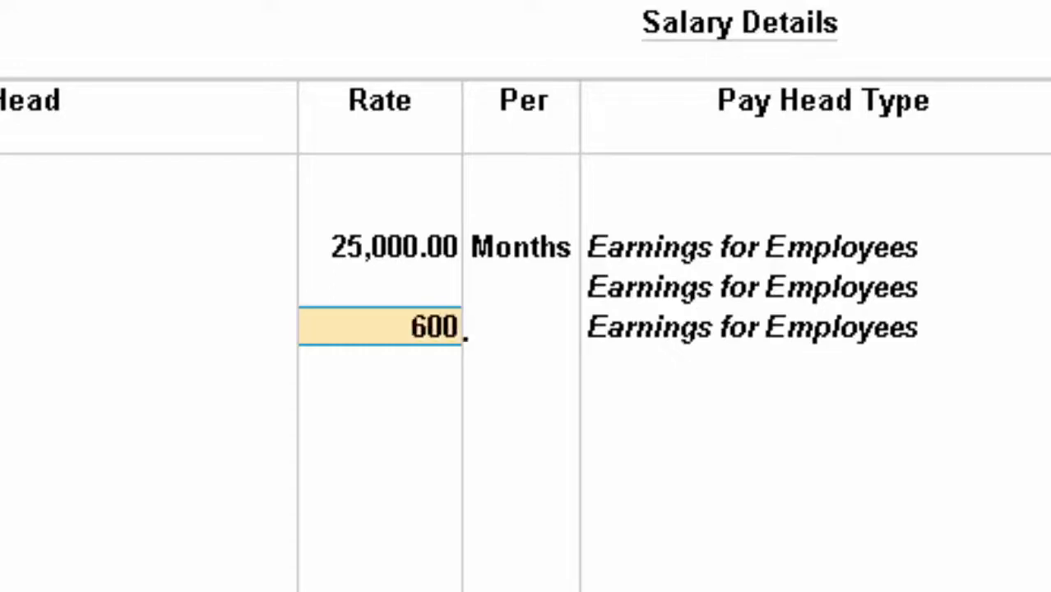
key("Return")
type("h")
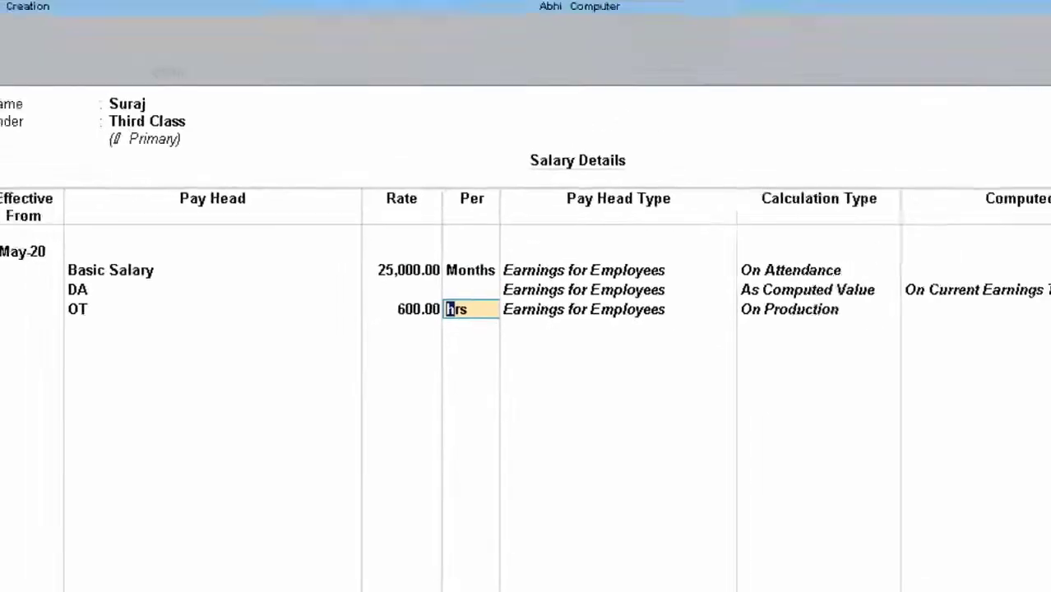
key("Return")
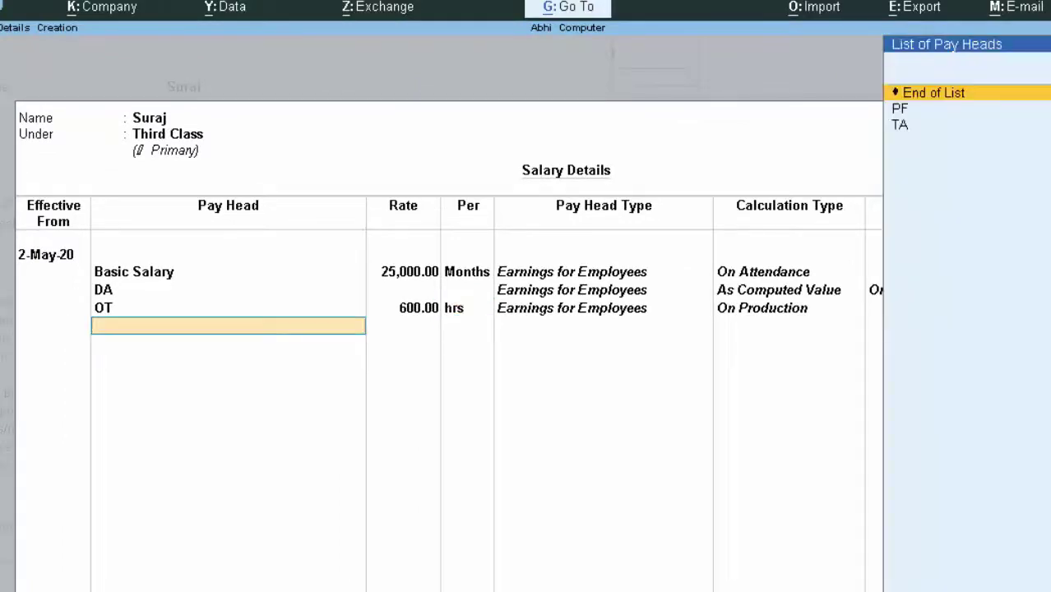
Step: Add the TA pay head to the employee's salary details at a rate of 1500 per month
key("Down")
key("Down")
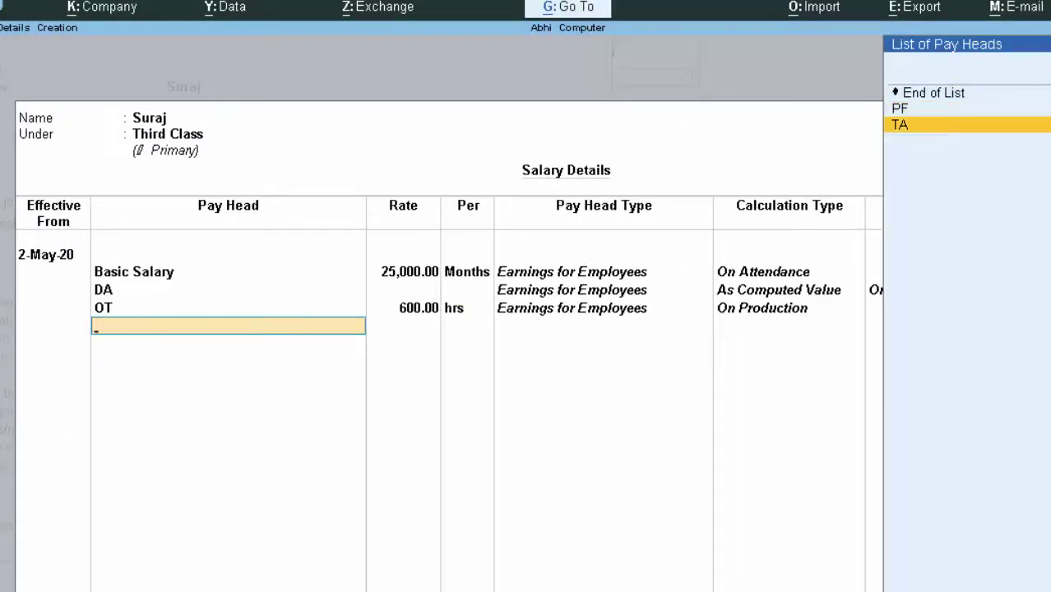
key("Return")
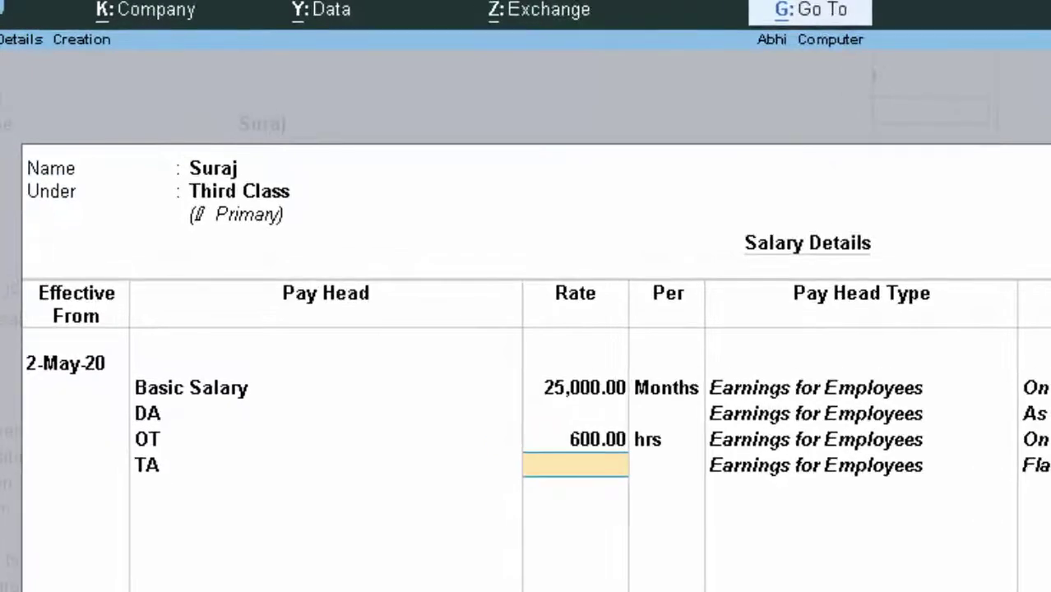
type("1500")
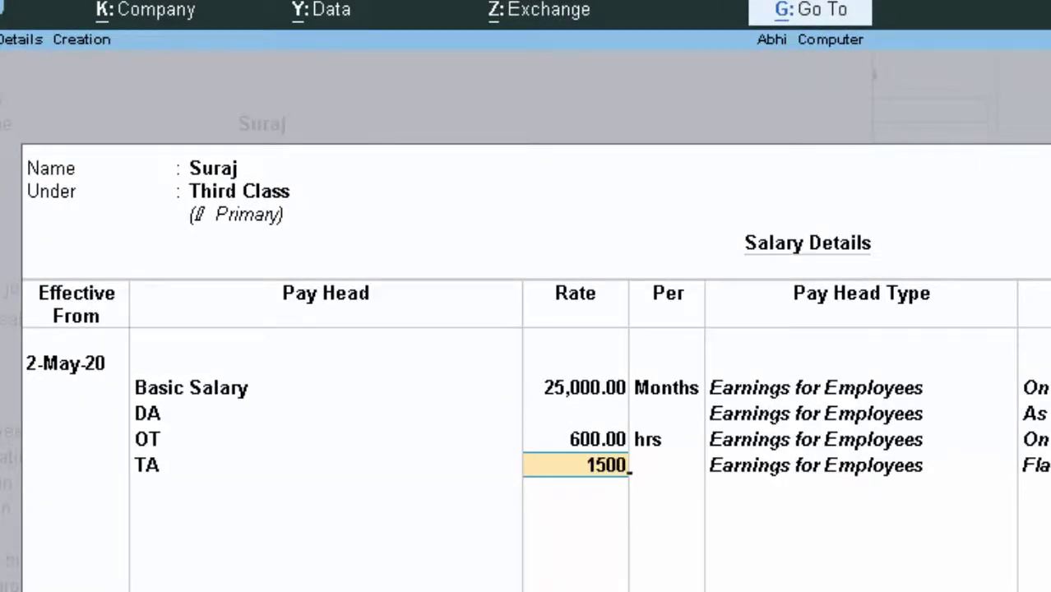
key("Return")
key("Return")
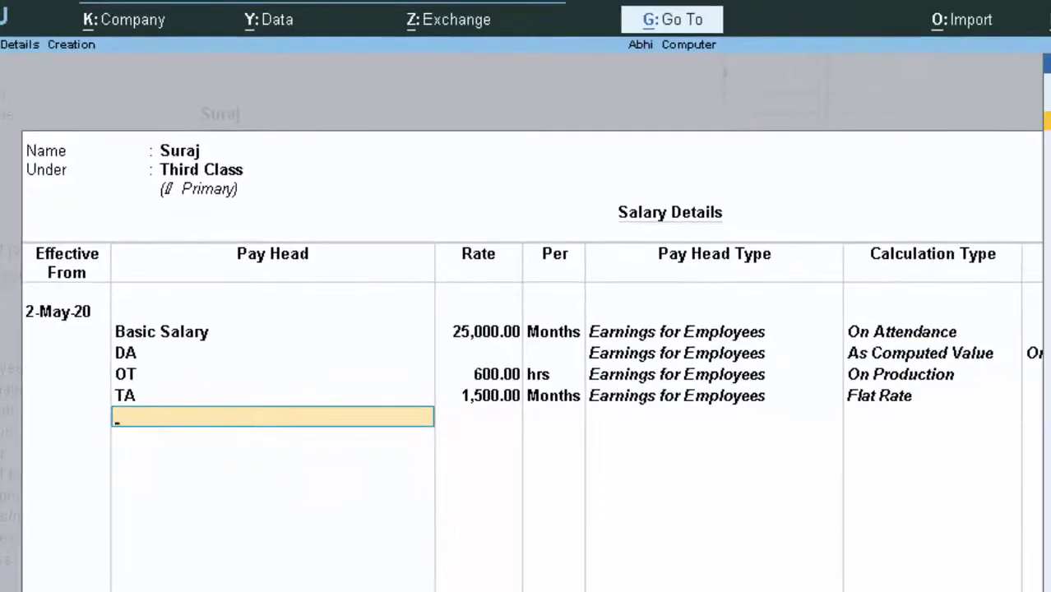
Step: Add the PF pay head at a rate of 2000 per month and finish the employee's salary details
type("PF")
key("Return")
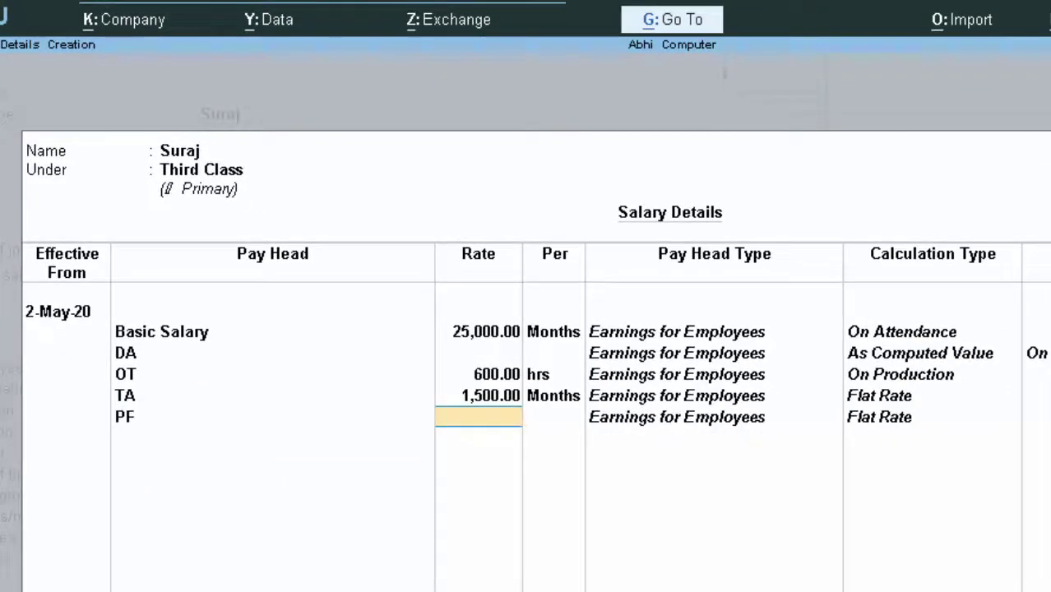
type("2000")
key("Return")
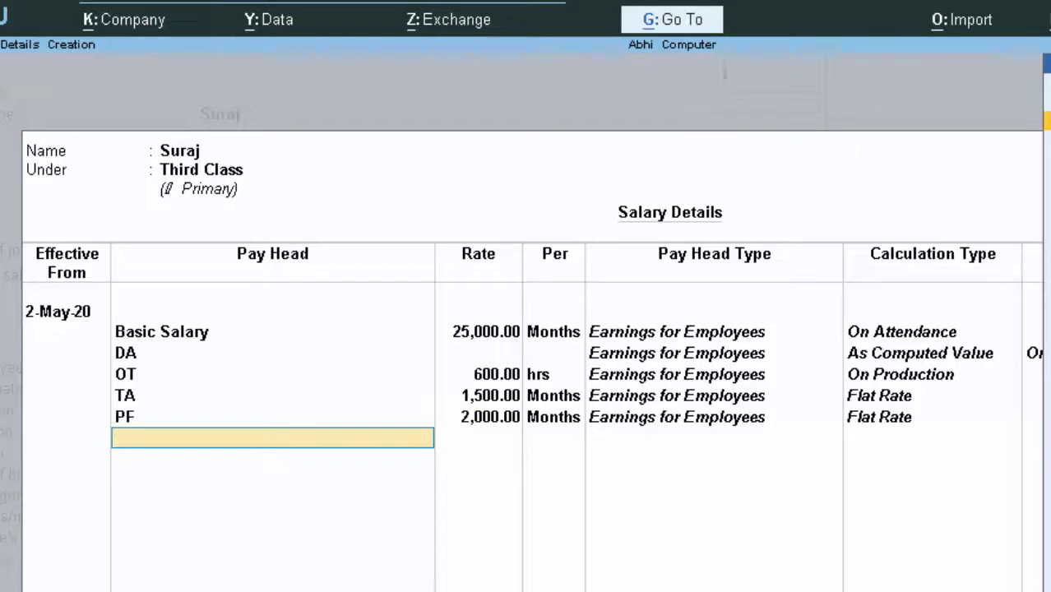
key("Return")
key("Return")
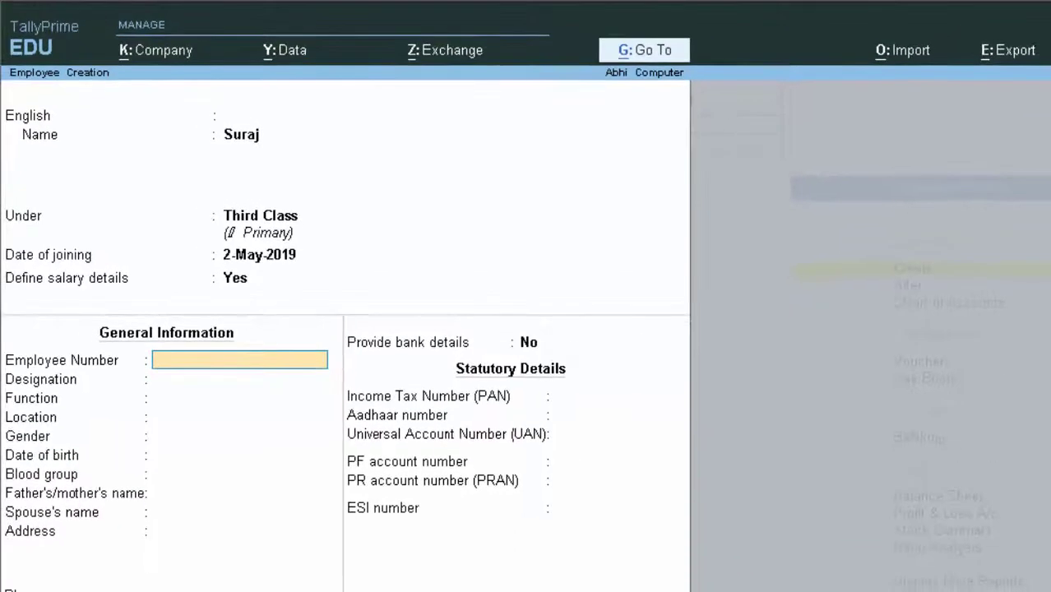
Step: Fill in the employee number, the designation Accountant and the function Accounts in the employee's general information
type("S101")
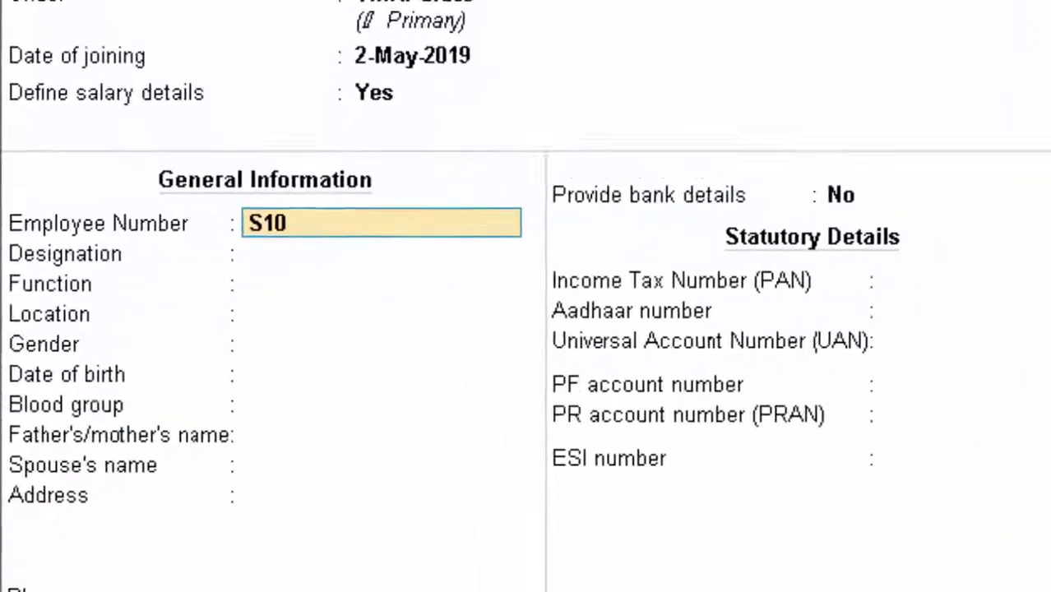
key("Return")
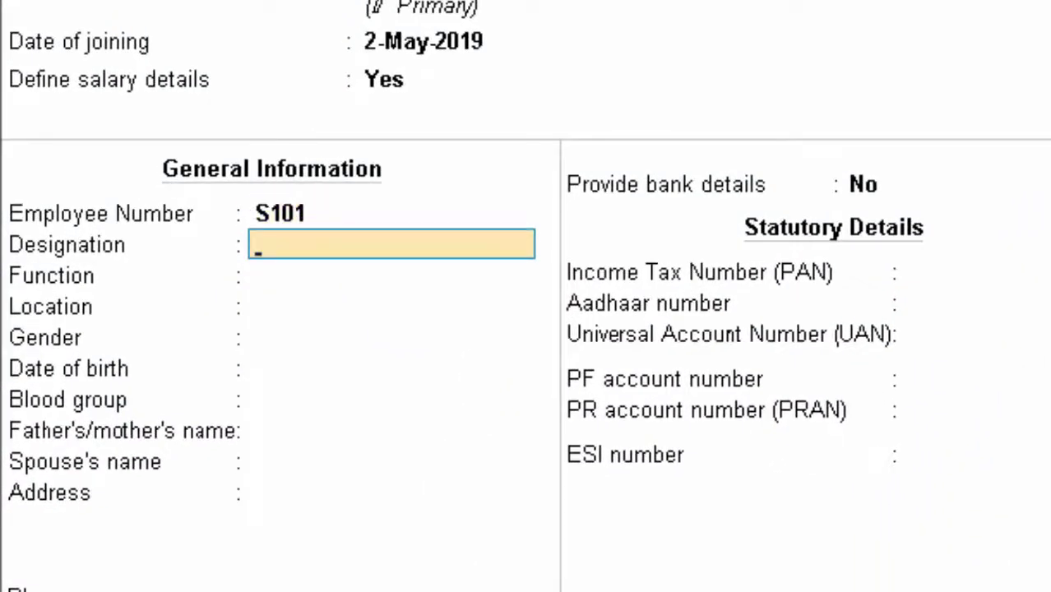
type("Accountant")
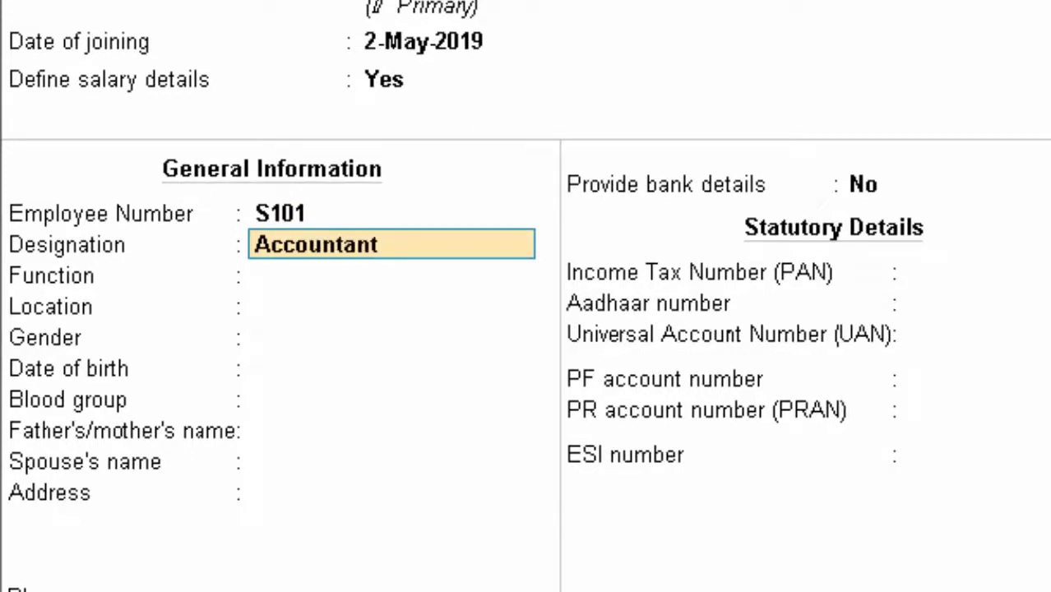
key("Return")
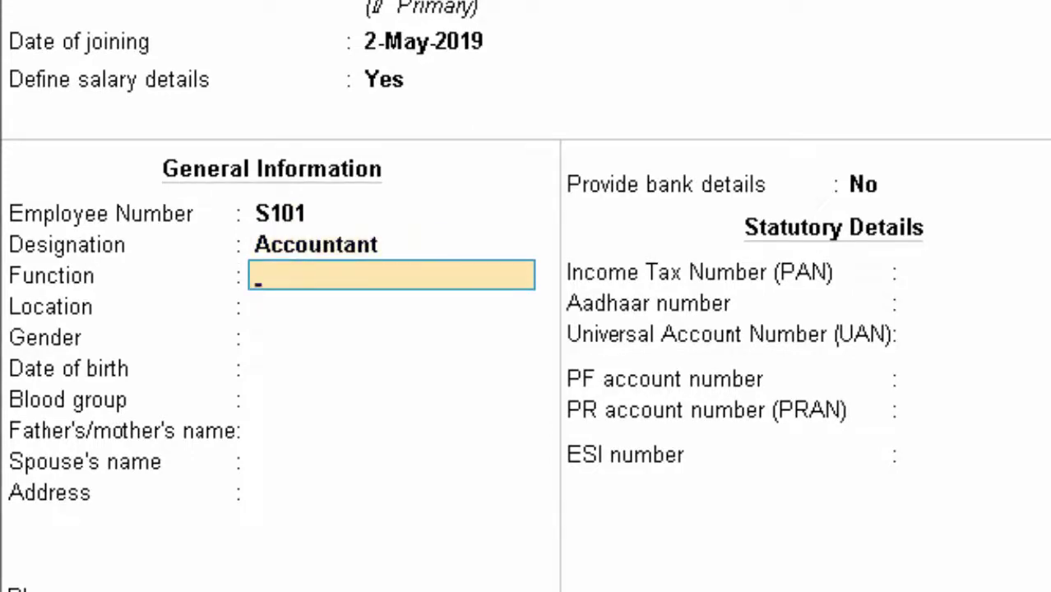
type("Accounts")
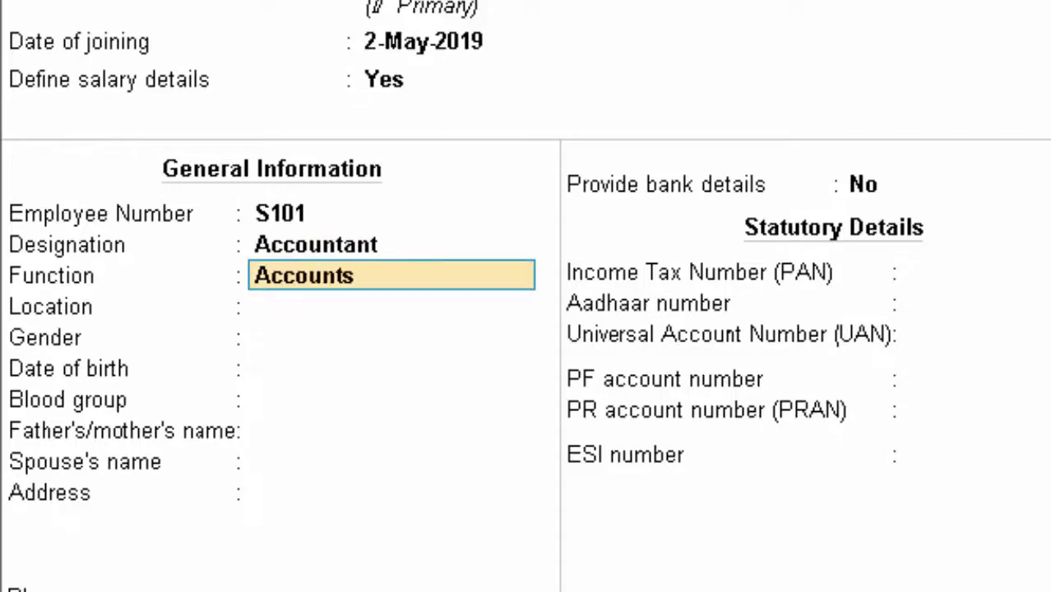
key("Return")
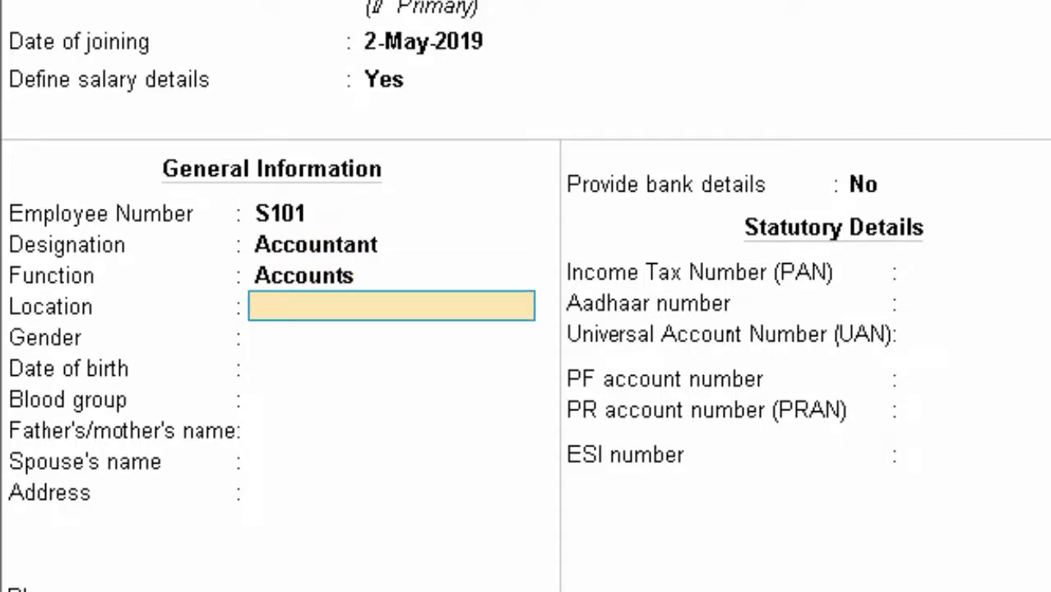
Step: Set the employee's location to Deoria and the gender to Male
type("Deor")
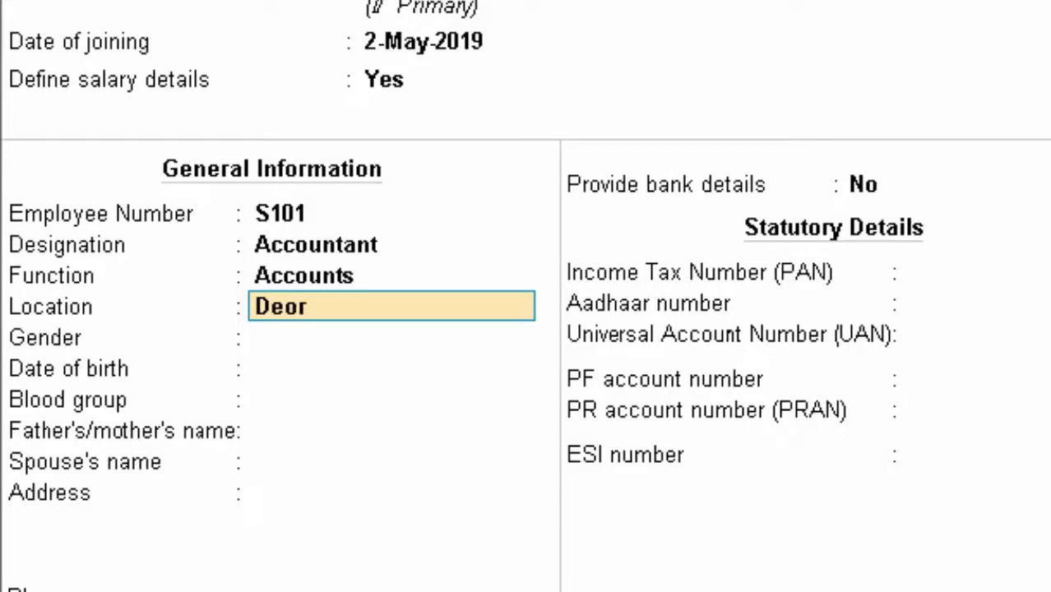
type("ia")
key("Return")
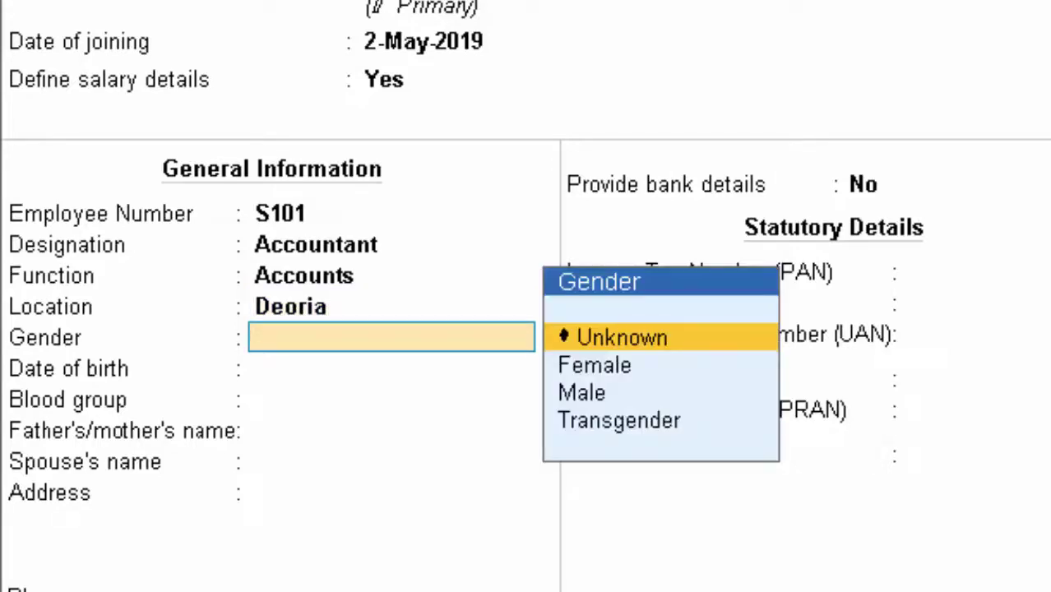
key("Down")
key("Down")
key("Return")
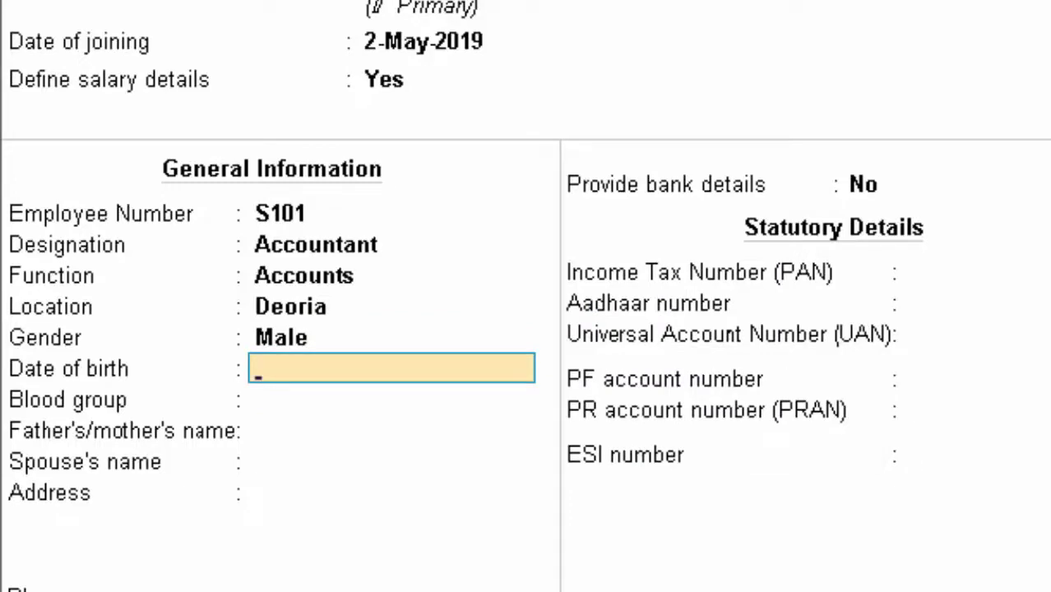
Step: Leave the date of birth blank and set the employee's blood group to AB Positive
key("Return")
key("Down")
key("Down")
key("Down")
key("Down")
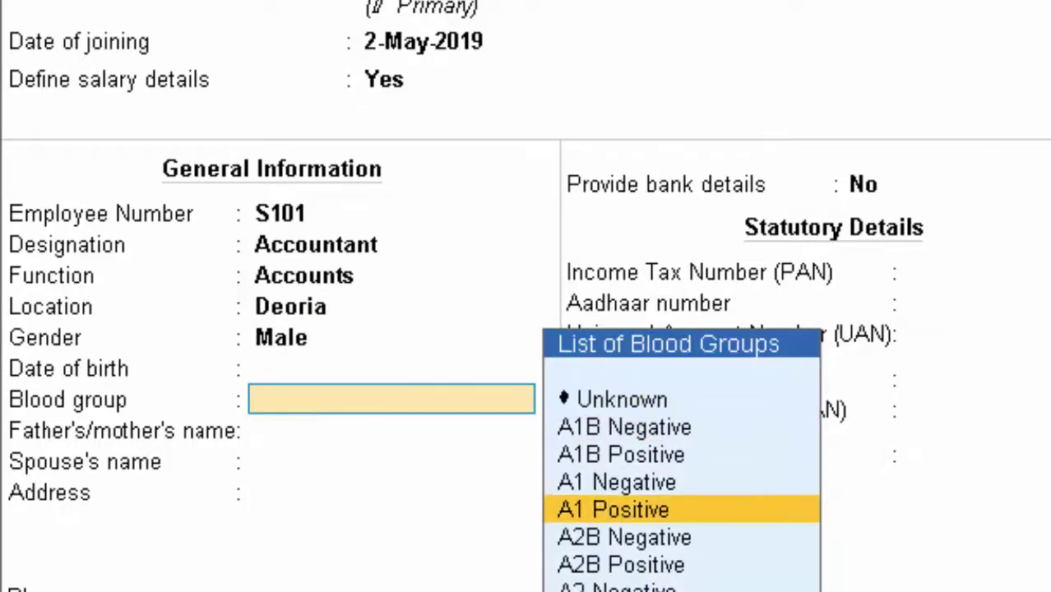
key("Down")
key("Down")
key("Down")
key("Down")
key("Down")
key("Down")
key("Return")
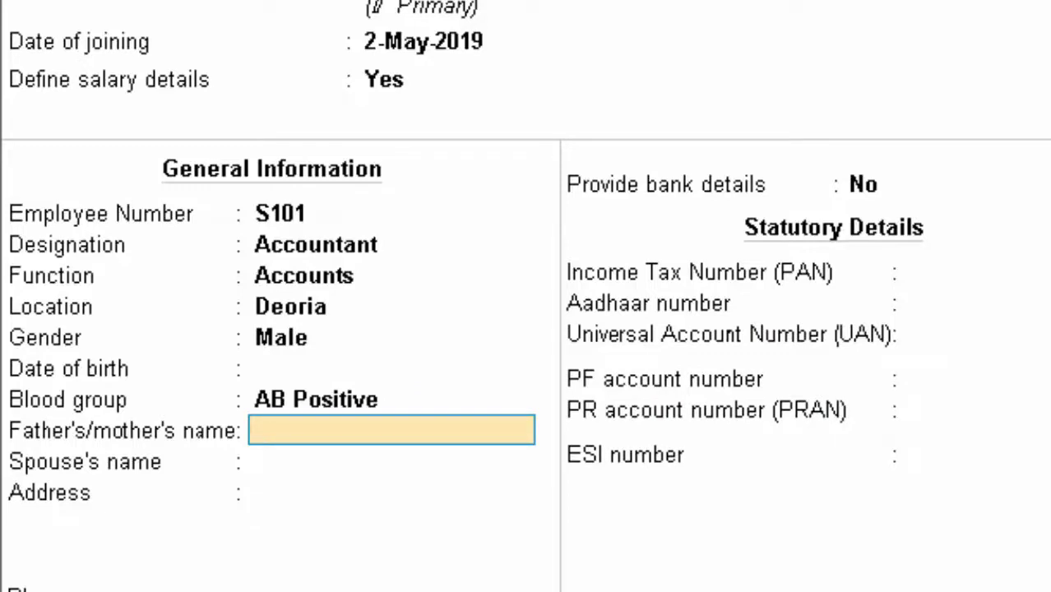
Step: Enter the father's/mother's name, leave spouse, address and contact fields blank, and keep bank details at No
type("PN tiwari")
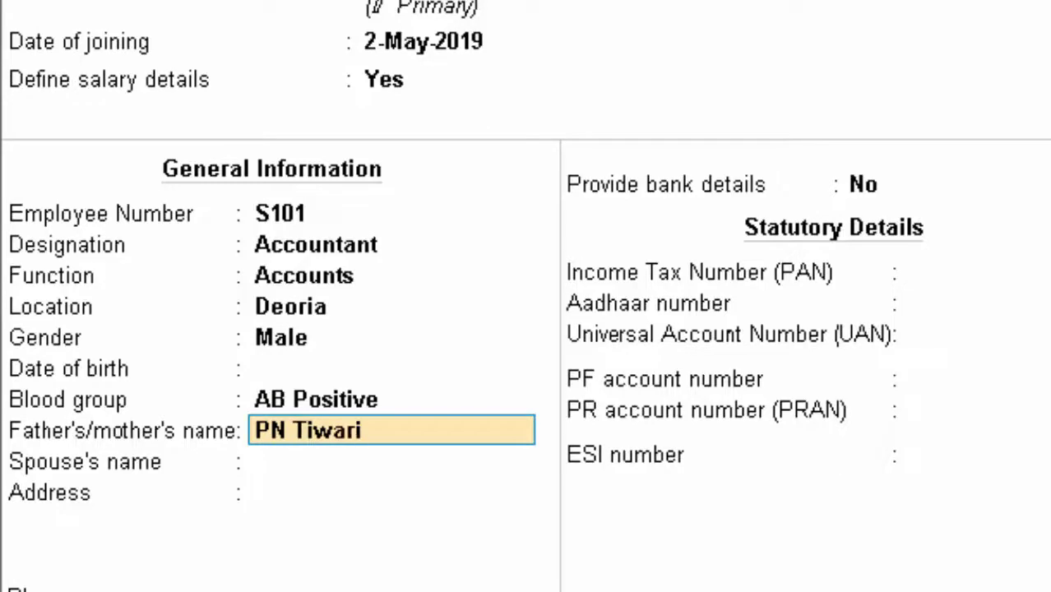
key("Return")
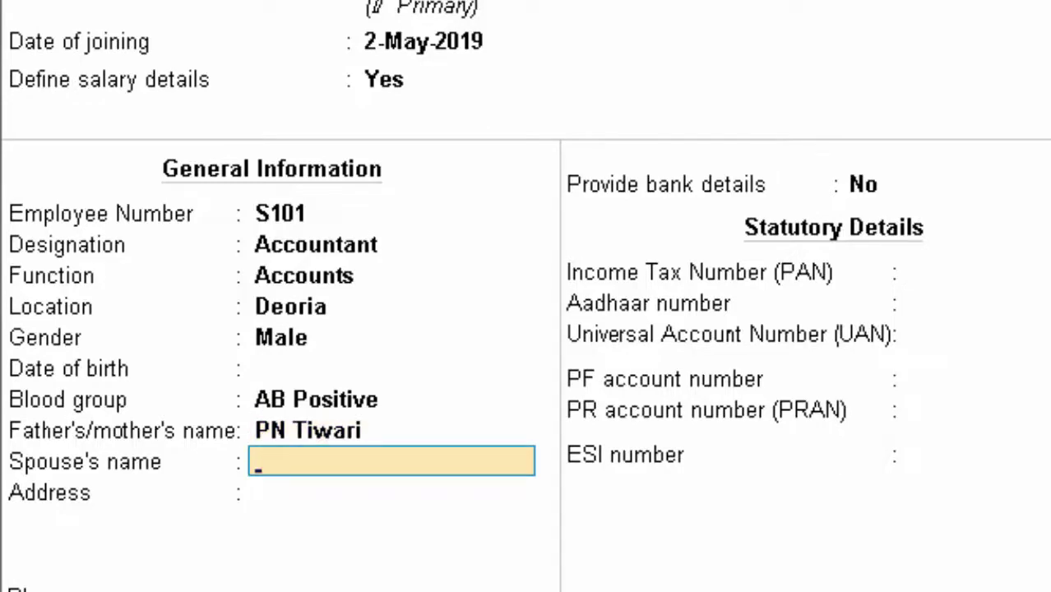
key("Return")
key("Return")
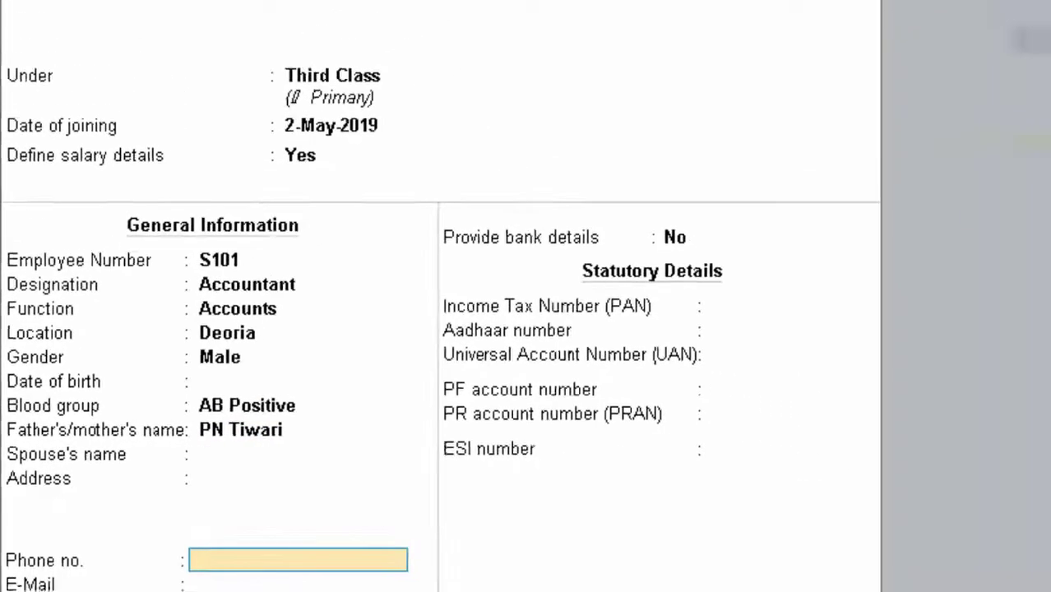
key("Return")
key("Return")
key("Return")
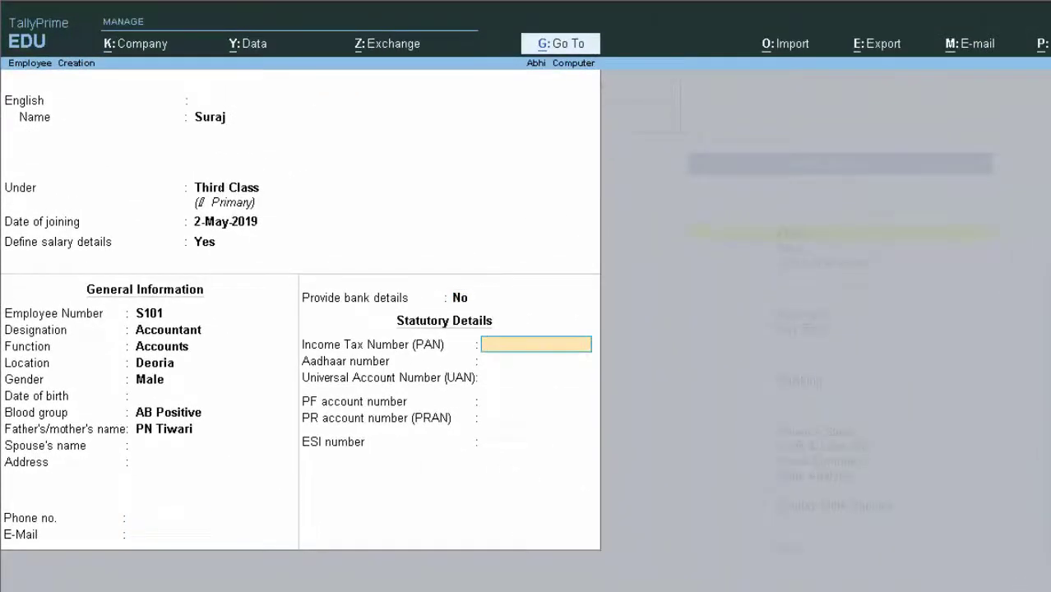
Step: Leave all statutory details blank and save the employee record
key("Return")
key("Return")
key("Return")
key("Return")
key("Return")
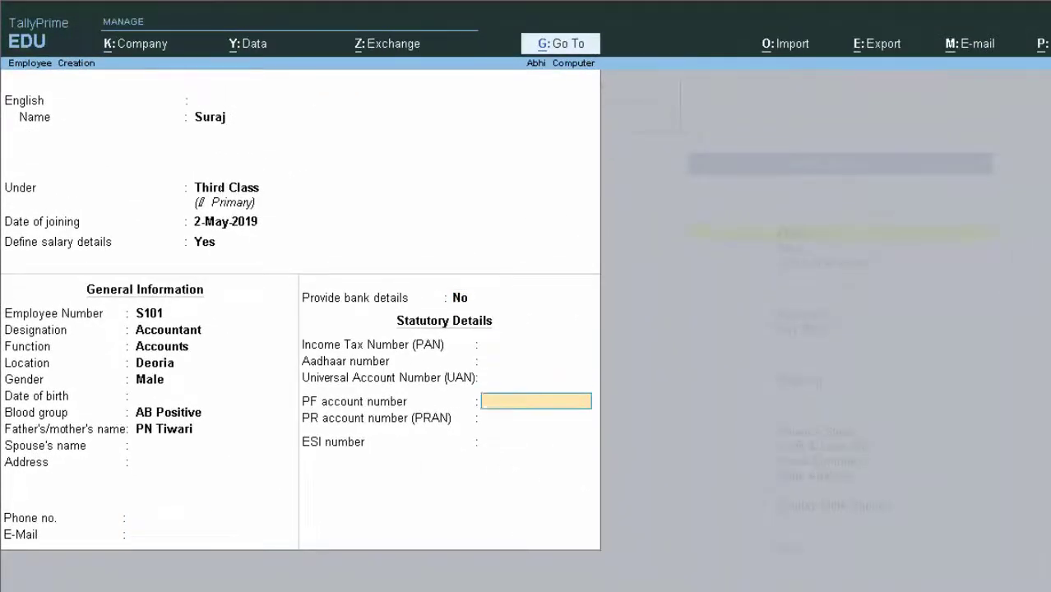
key("Return")
key("Return")
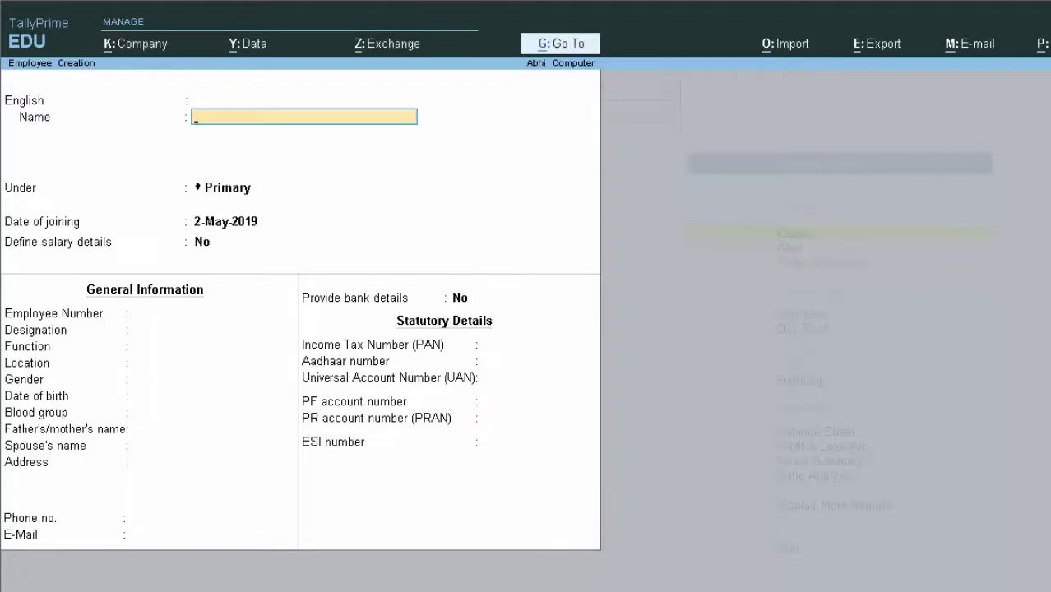
Step: Enter the next employee's name and place the employee under the First Class group
type("Rajes")
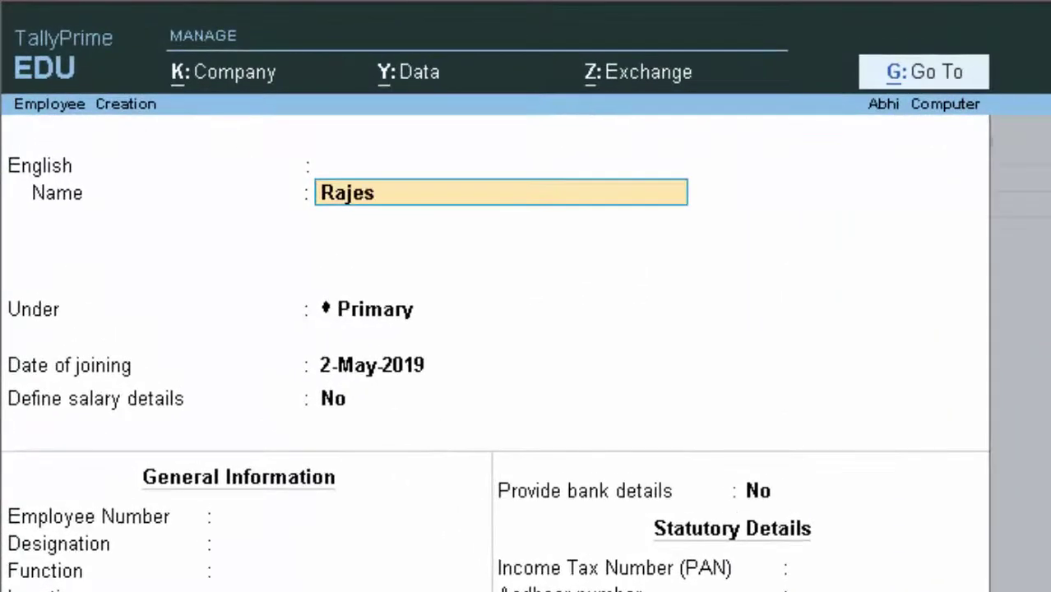
type("h")
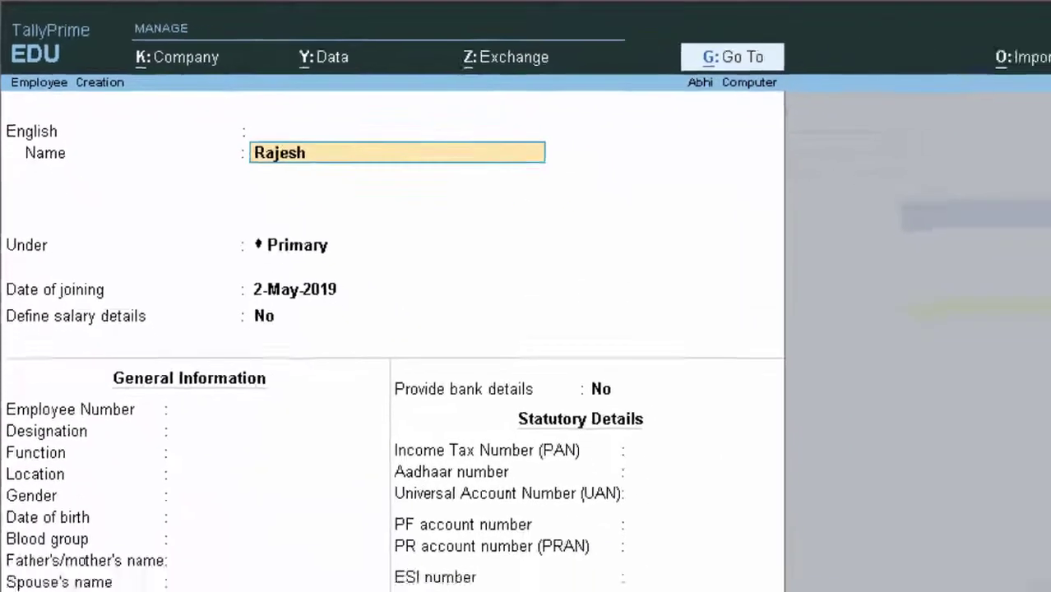
key("Return")
key("Return")
key("Return")
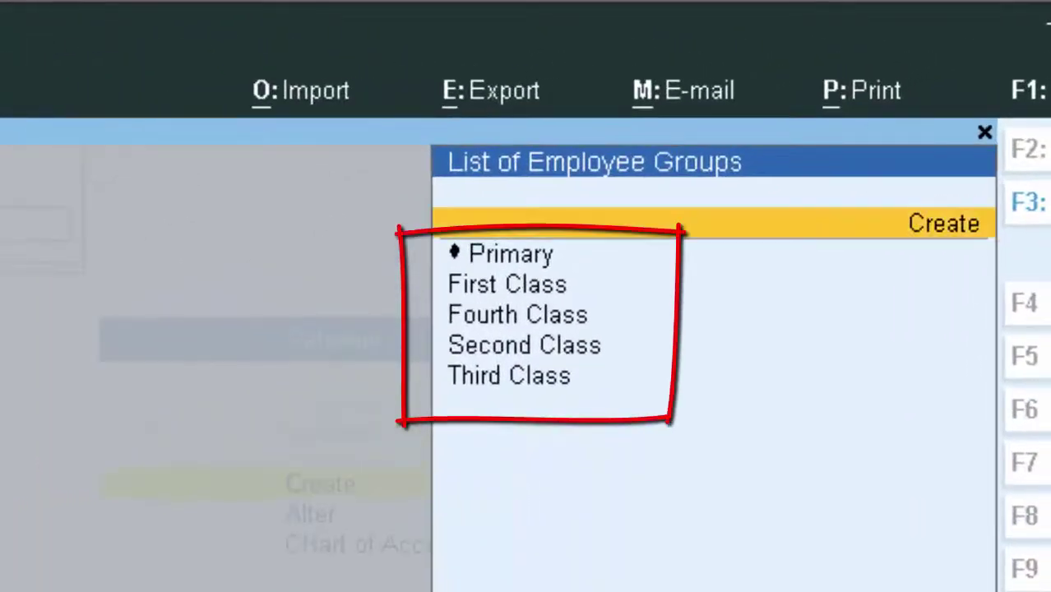
key("Down")
key("Down")
key("Return")
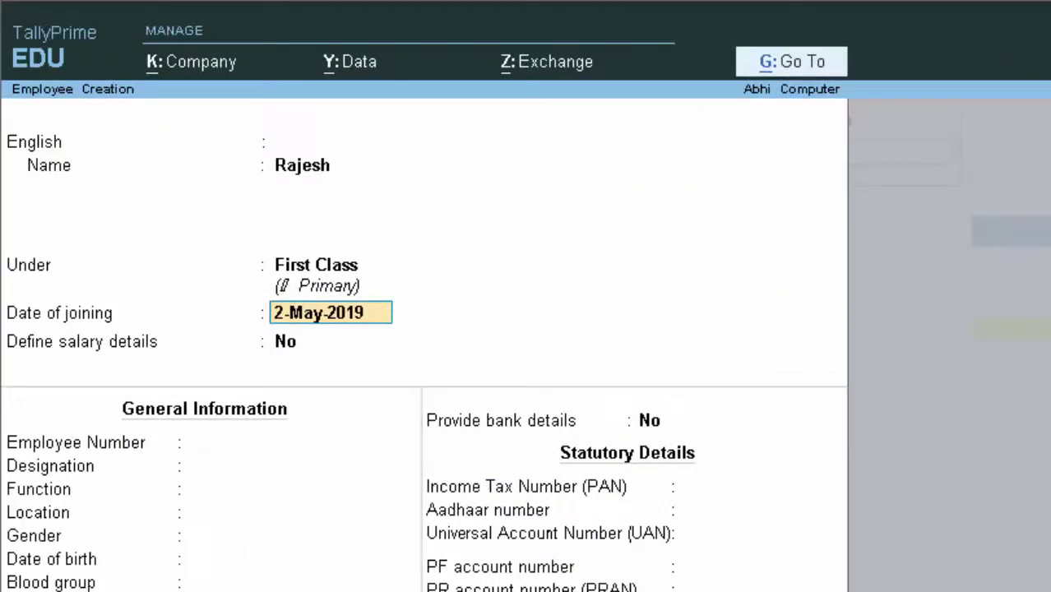
Step: Keep the joining date 2-May-2019 and enable defining salary details for the First Class employee
key("Return")
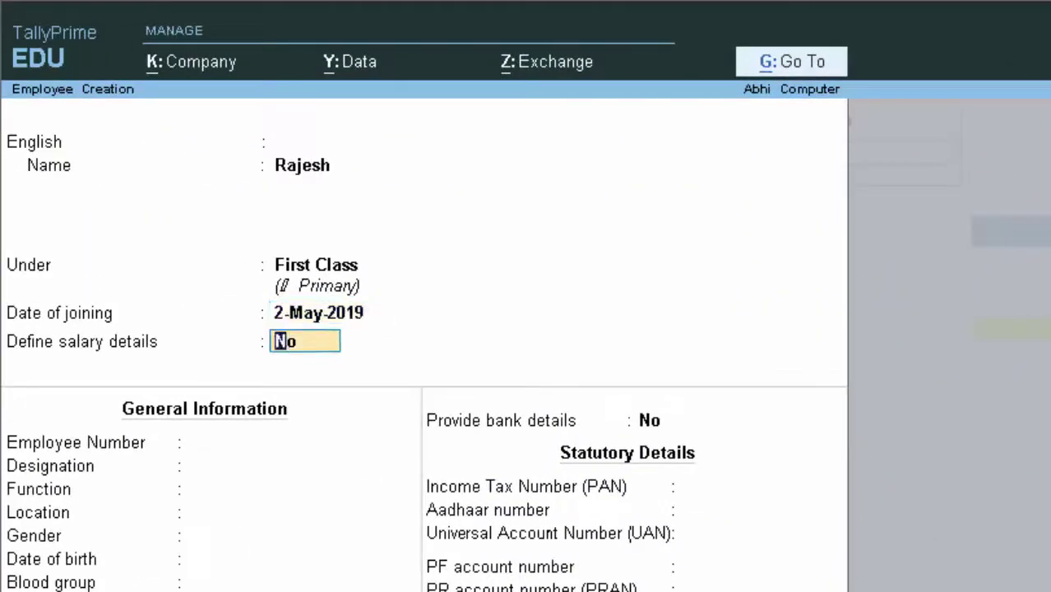
type("y")
key("Return")
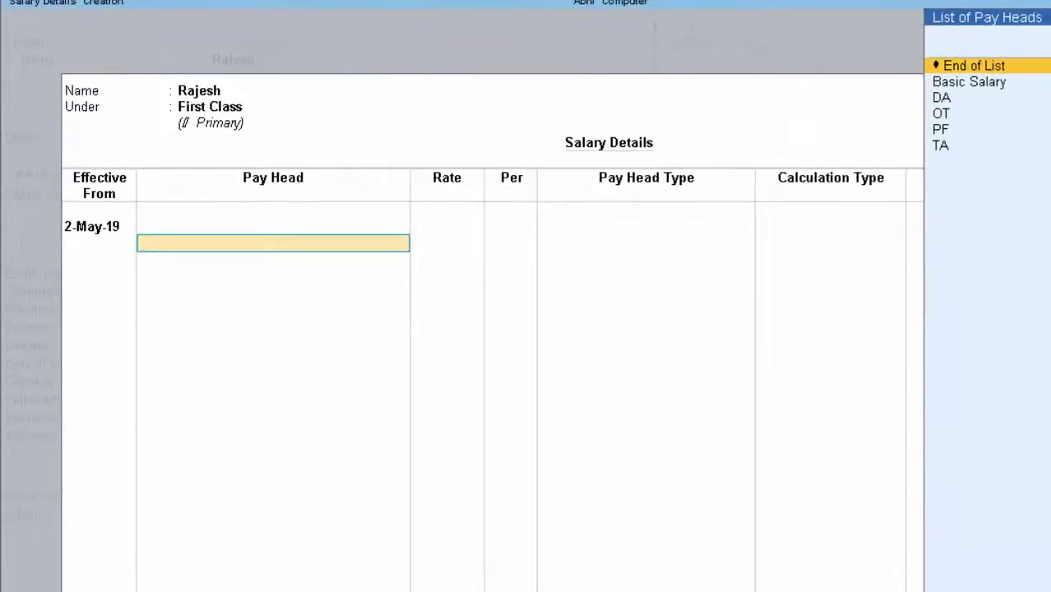
Step: Add the Basic Salary pay head to the First Class employee's salary details at a rate of 120000 per month
key("Down")
key("Return")
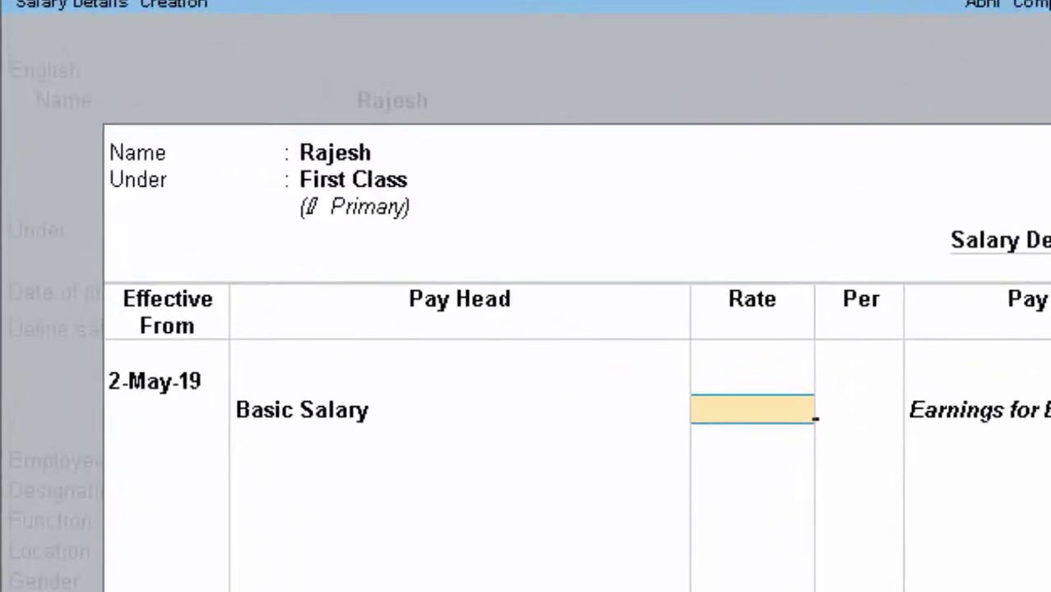
type("1200")
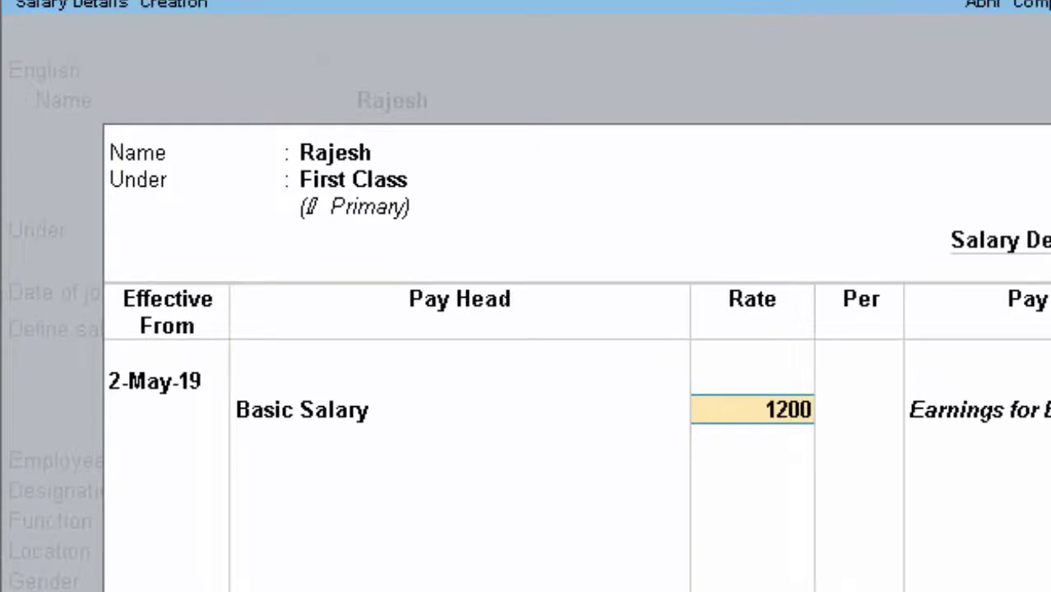
type("00")
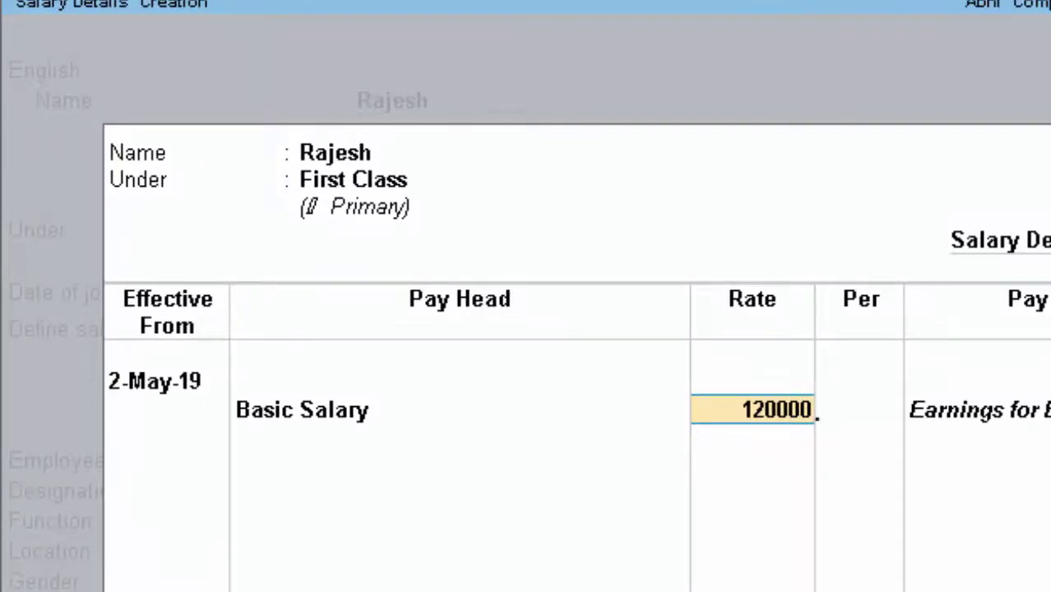
key("Return")
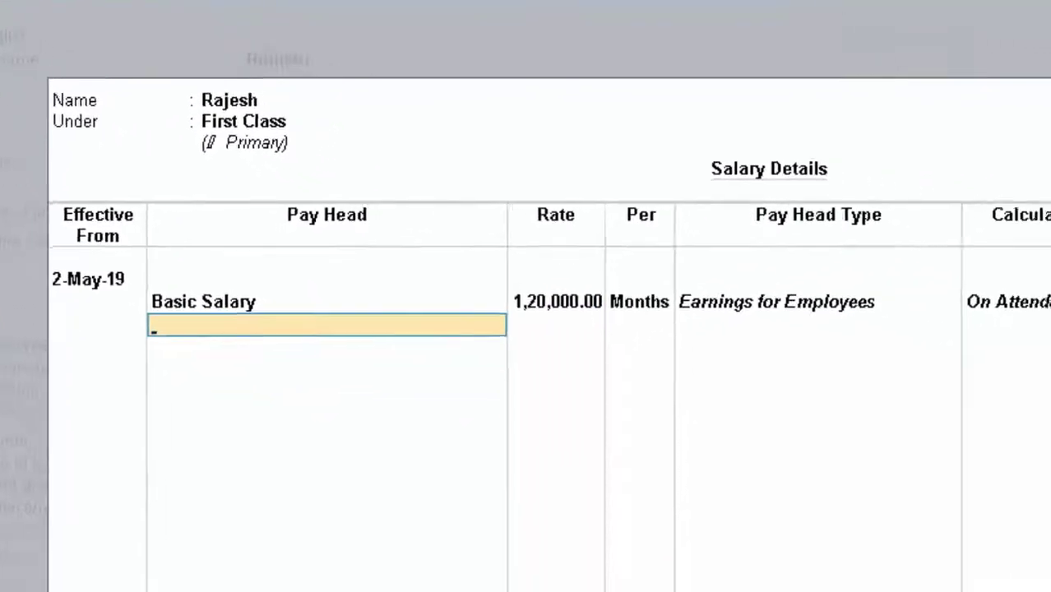
Step: Add the DA pay head, and the OT pay head at a rate of 1500 per hour, to the First Class employee's salary details
key("Down")
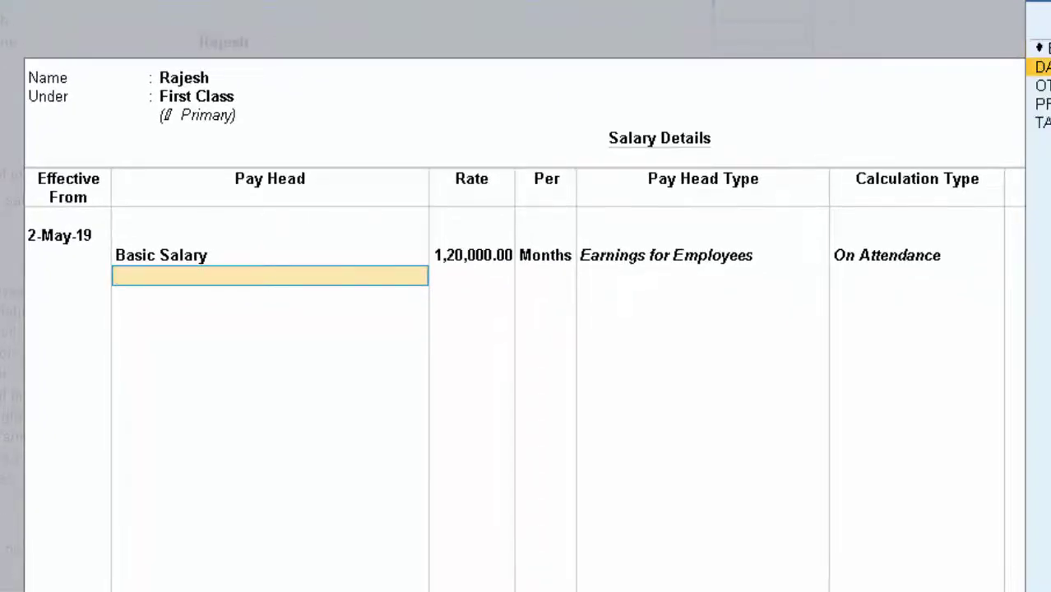
key("Return")
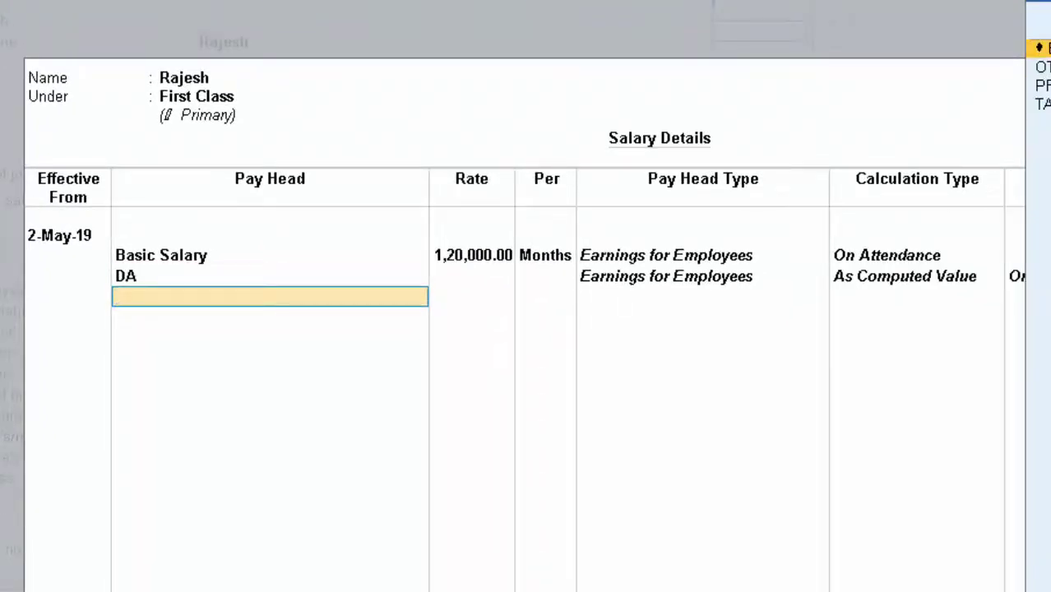
key("Down")
key("Return")
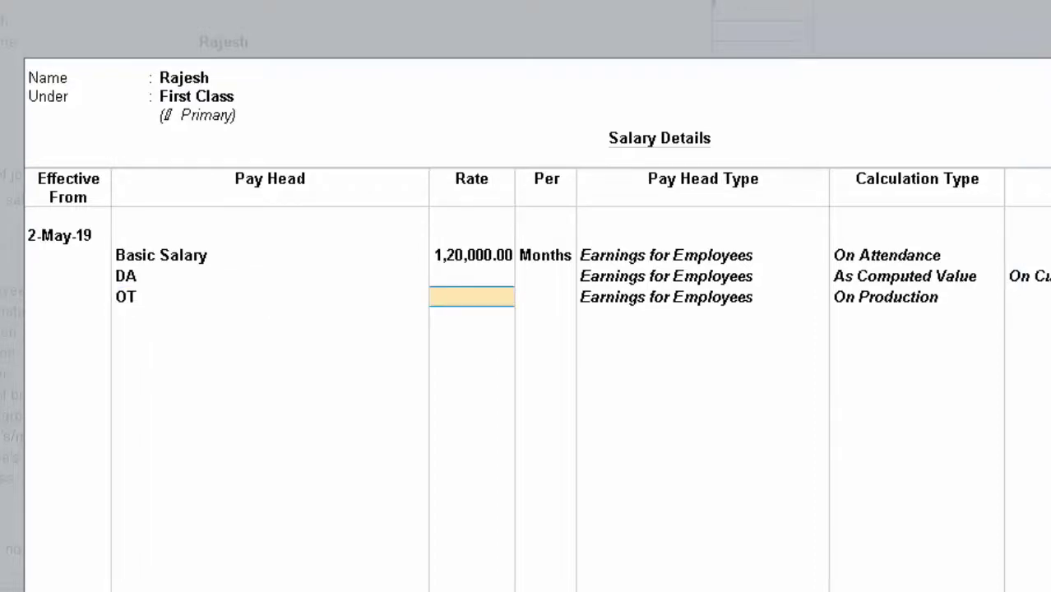
type("1500")
key("Return")
key("Return")
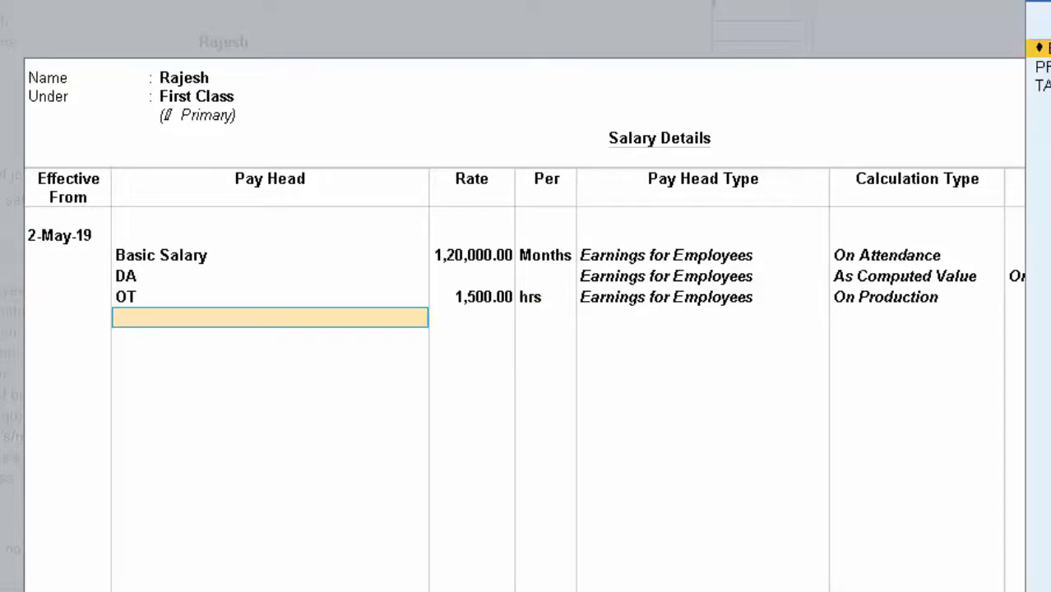
Step: Add the TA pay head at a rate of 2000 per month to the employee's salary details
key("Down")
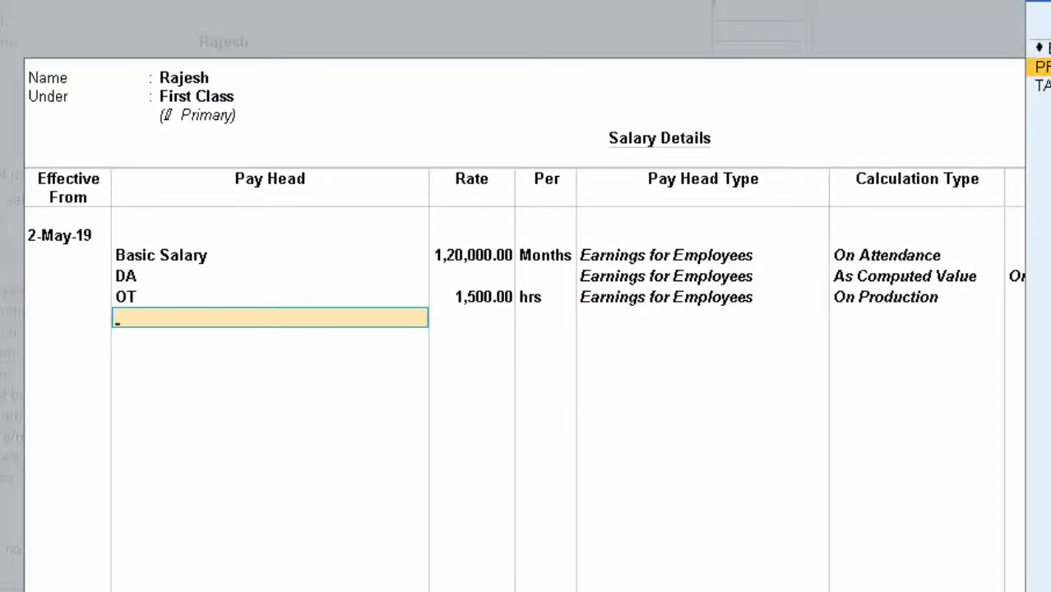
key("Down")
key("Return")
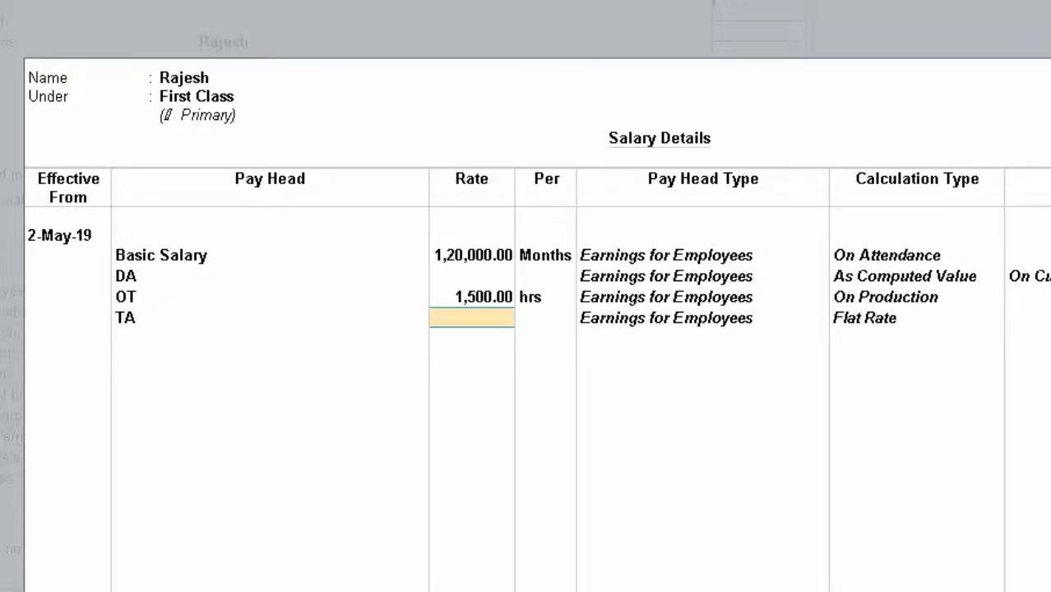
type("2000")
key("Return")
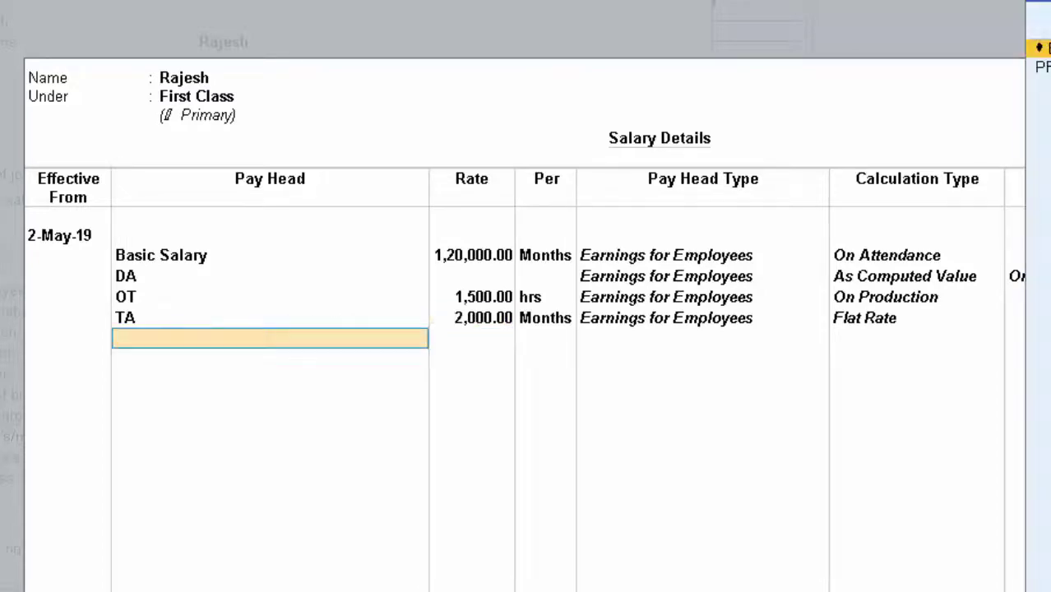
Step: Add the PF pay head at a rate of 10,000 per month and finish the employee's salary details
key("Down")
key("Return")
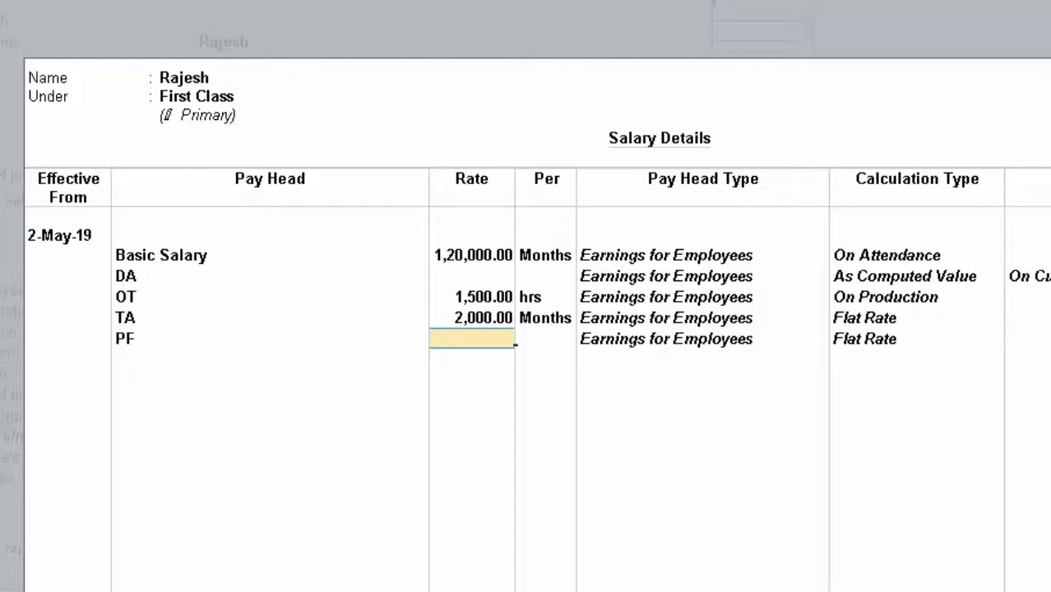
type("7")
key("BackSpace")
type("10,000")
key("Return")
key("Return")
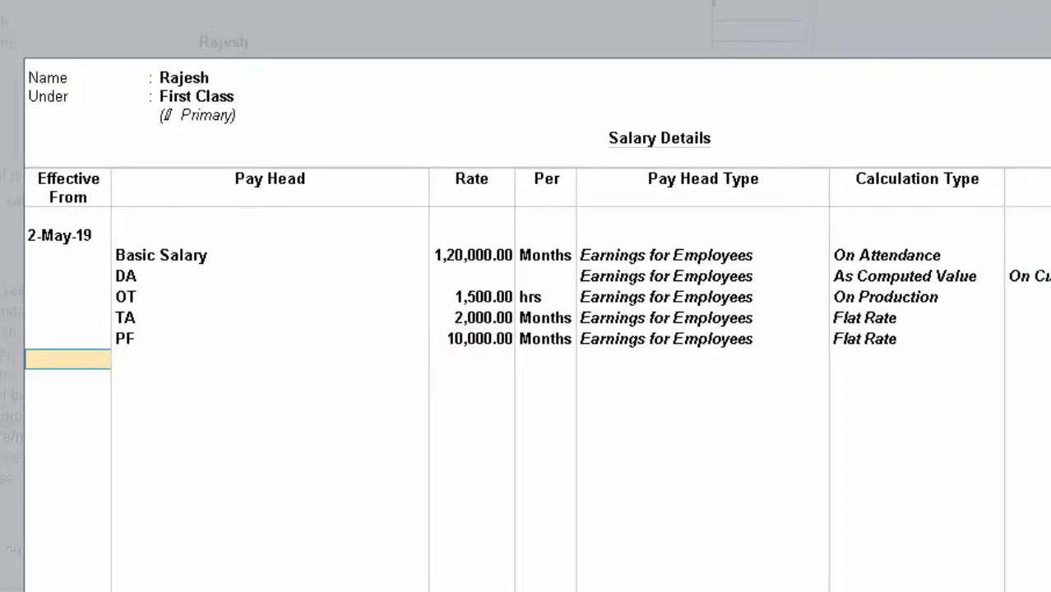
key("Return")
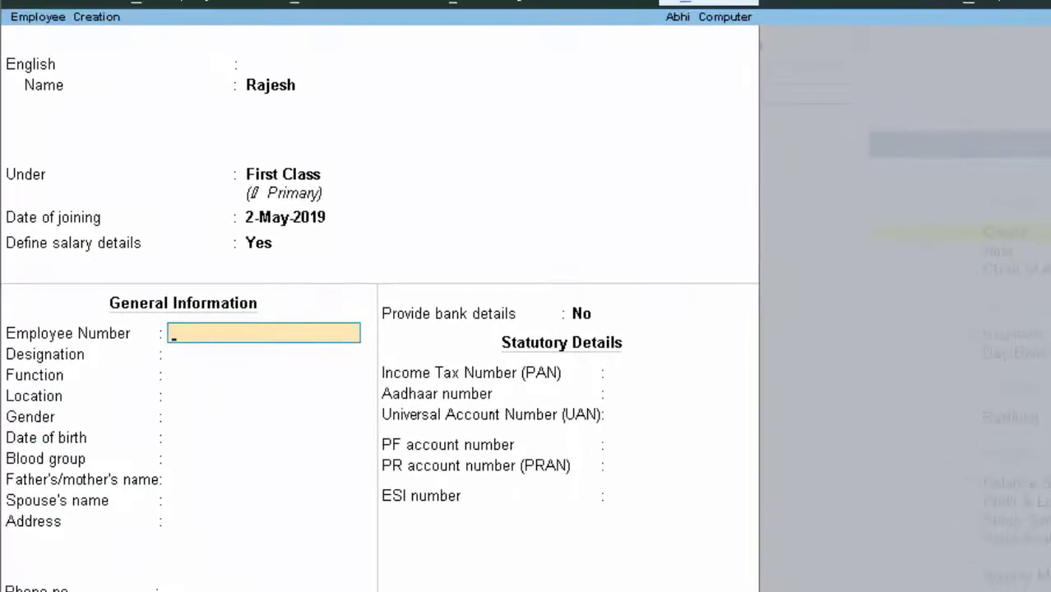
Step: Enter the employee number, keep gender and blood group as Unknown, and leave the other general information blank
type("R01")
key("Return")
key("Return")
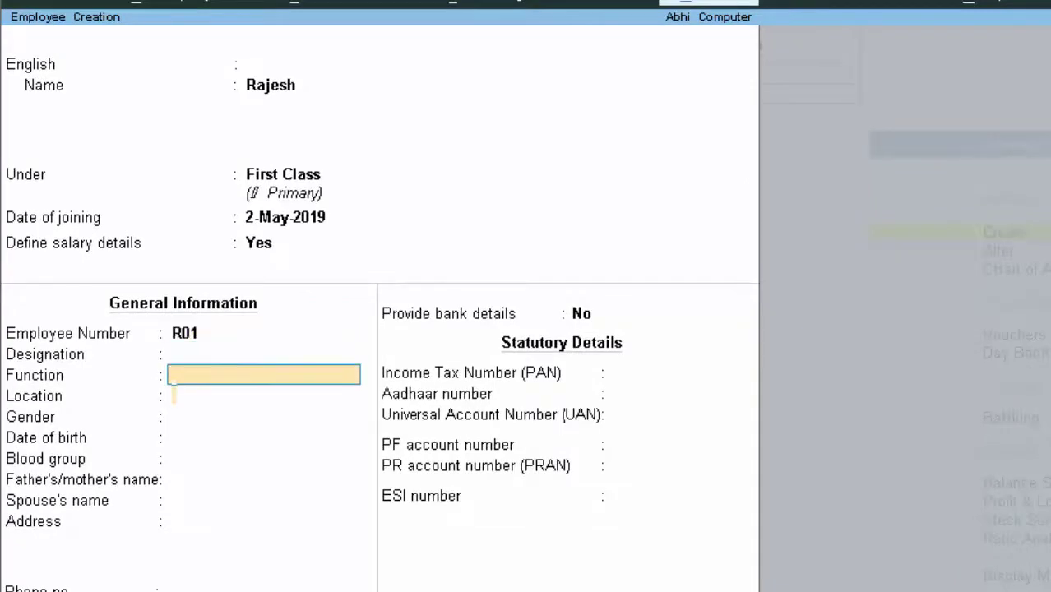
key("Return")
key("Return")
key("Return")
key("Return")
key("Return")
key("Return")
key("Return")
key("Return")
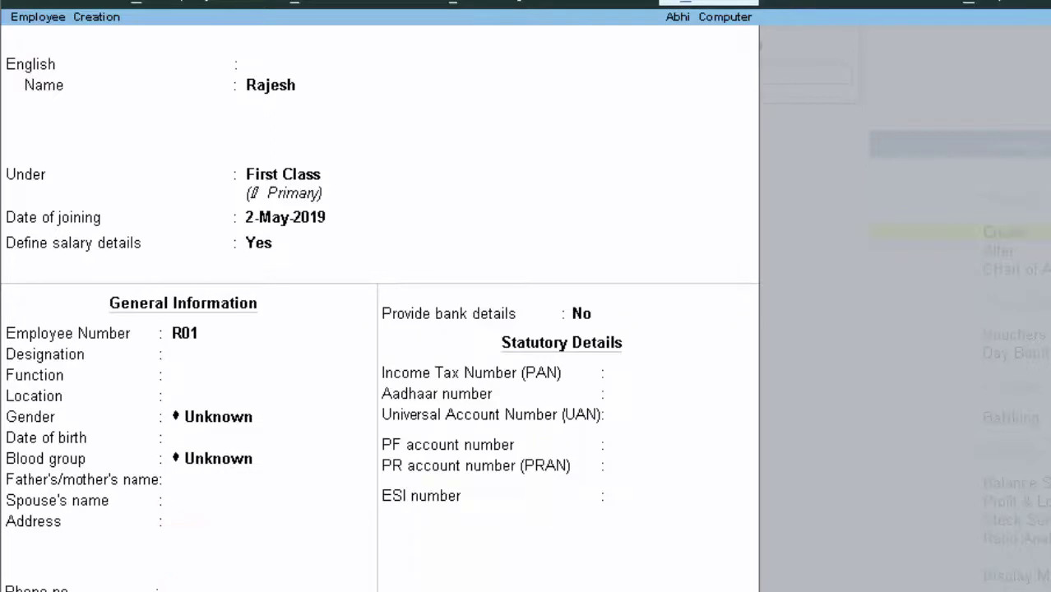
Step: Keep bank details at No, leave the statutory details blank and save the First Class employee's record
key("Return")
key("Return")
key("Return")
key("Return")
key("Return")
key("Return")
key("Return")
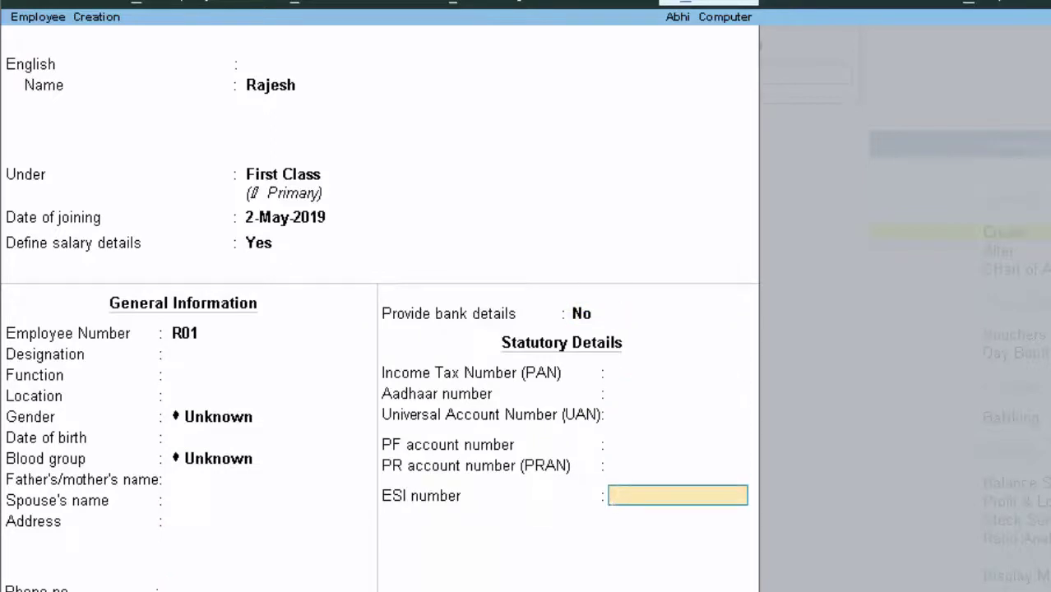
key("Return")
key("Return")
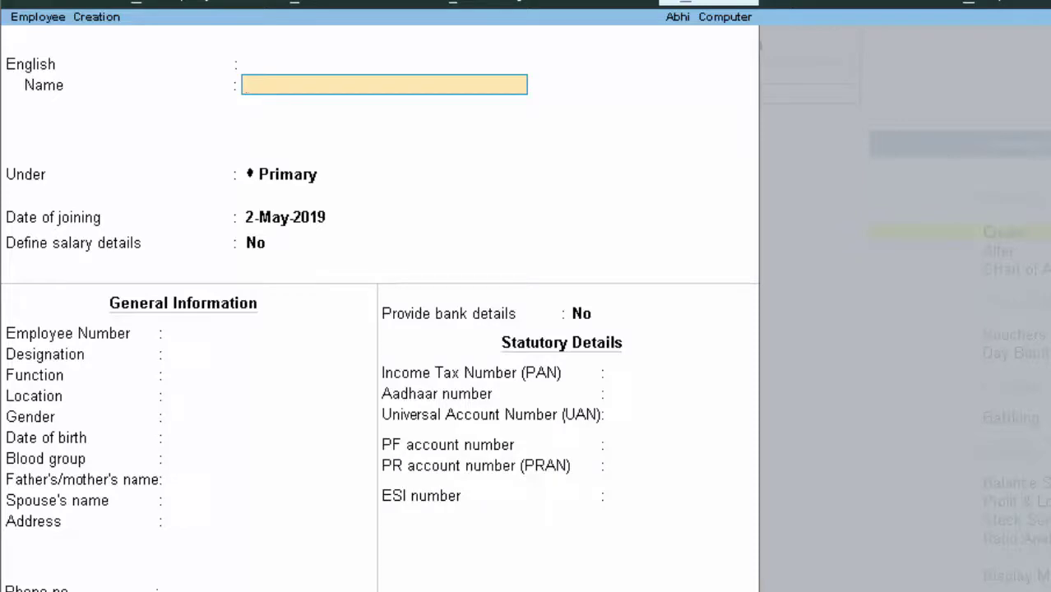
Step: Enter another employee's name without adding a language alias and assign the employee to the First Class group
type("Ramba")
type("bu ")
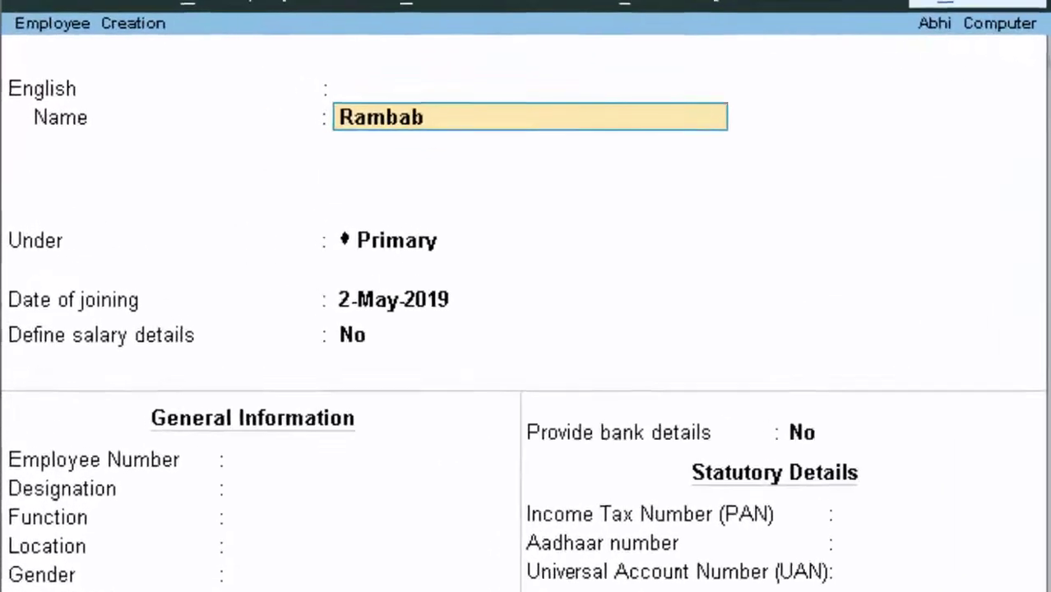
type("Sir")
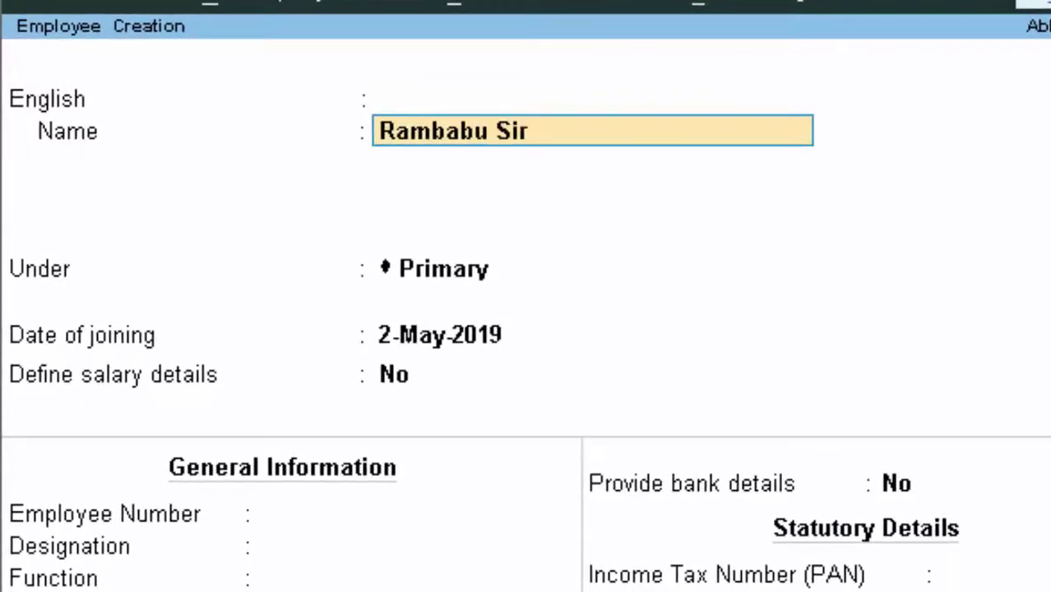
key("Return")
key("Return")
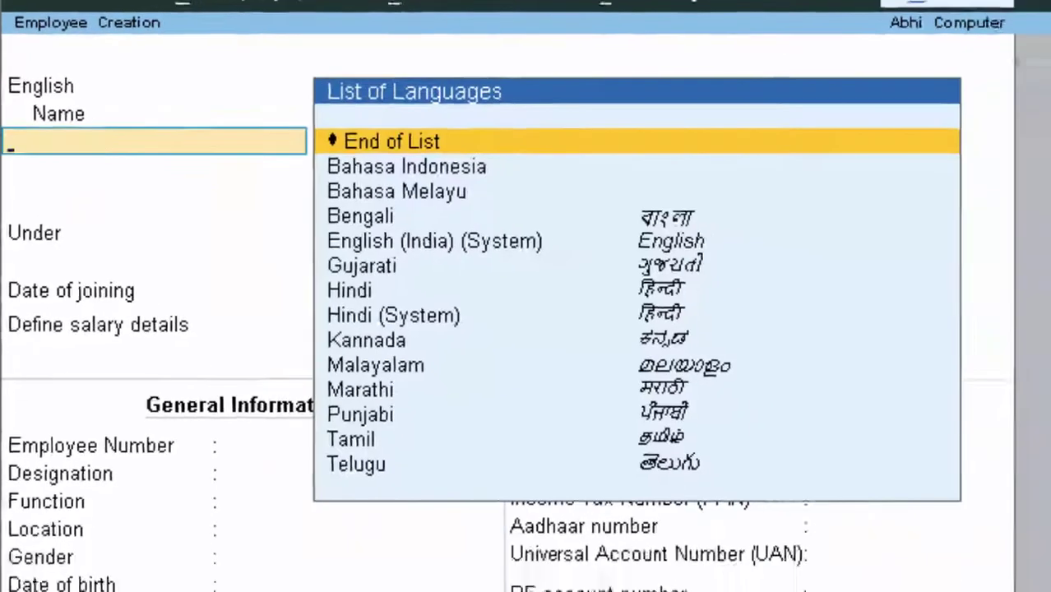
key("Return")
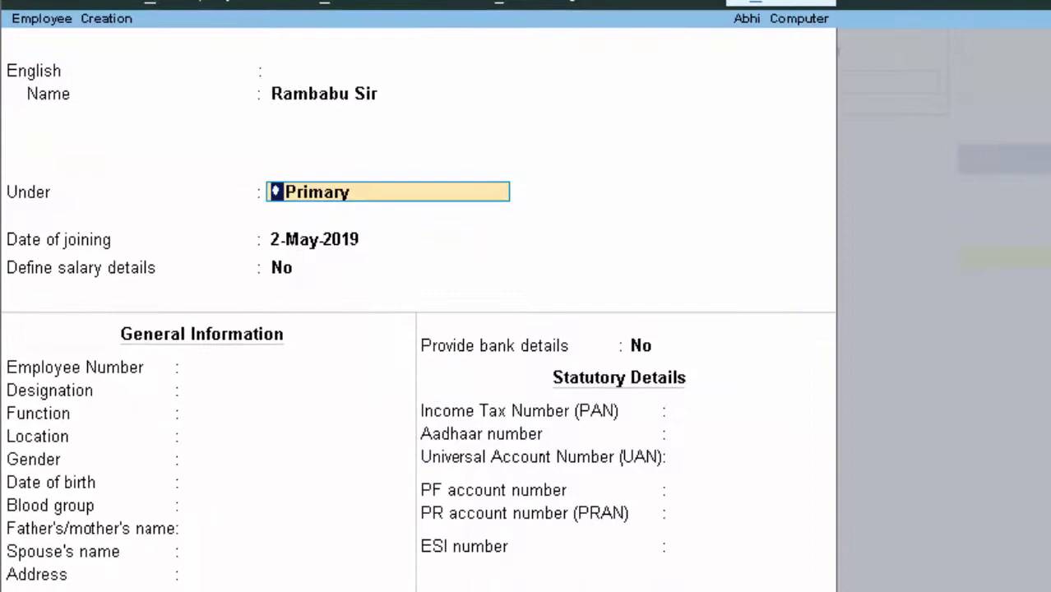
key("BackSpace")
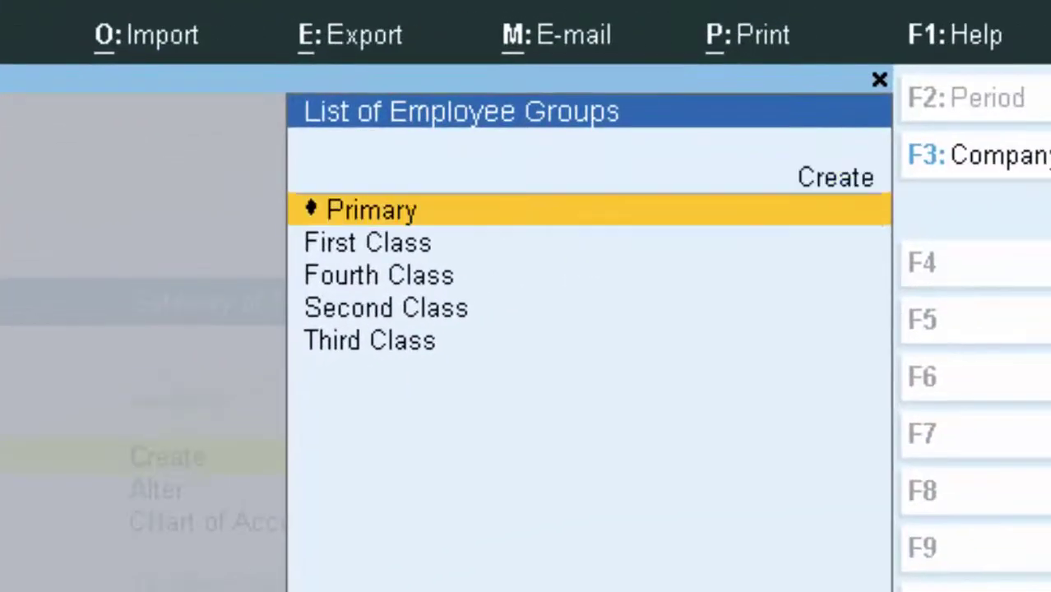
key("Down")
key("Return")
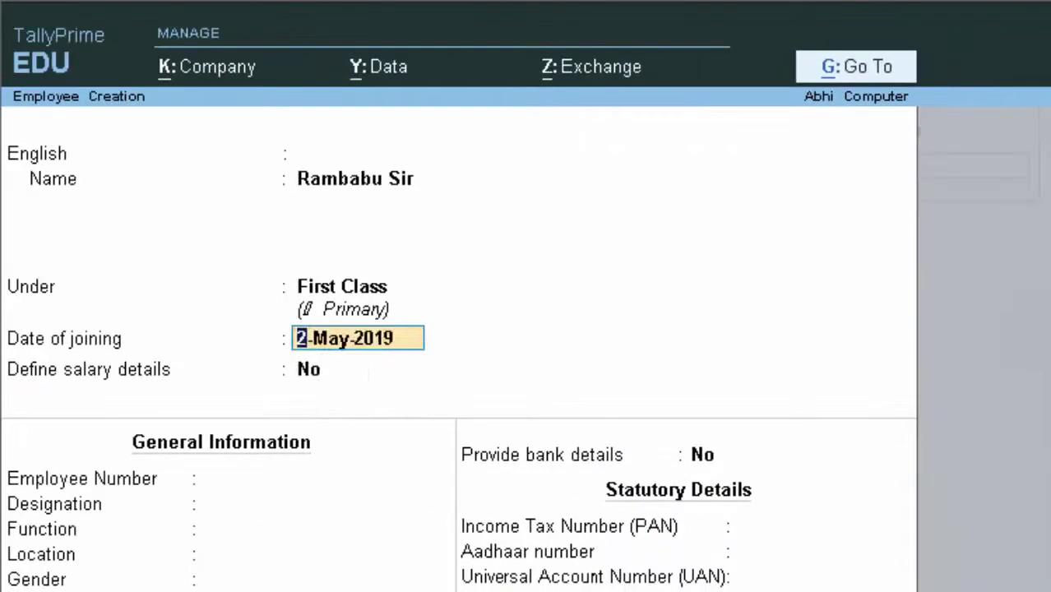
Step: Keep 2-May-2019 as the new employee's joining date and set defining salary details to Yes
key("Return")
type("y")
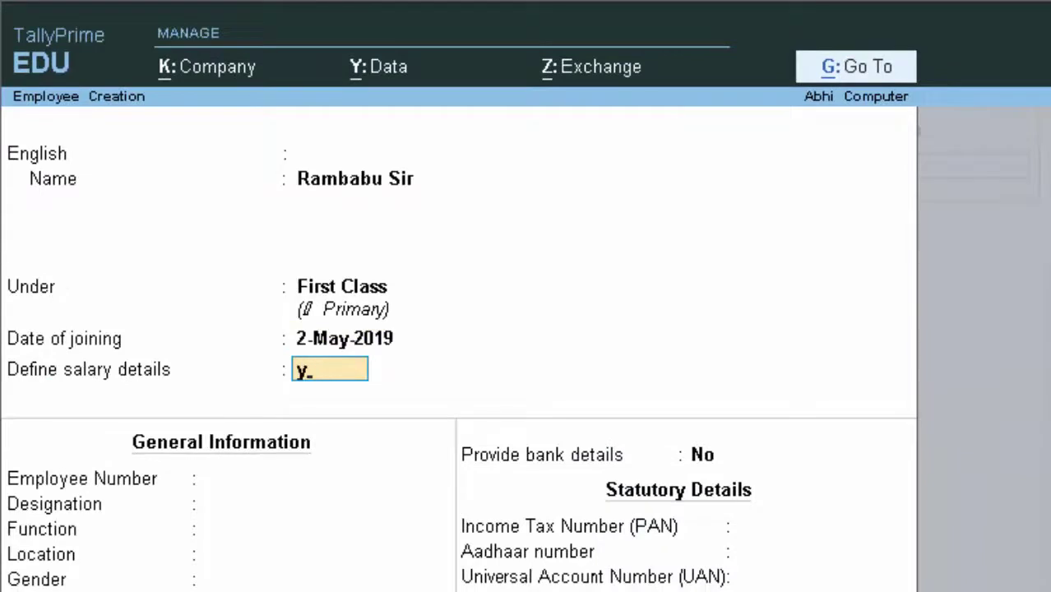
key("Return")
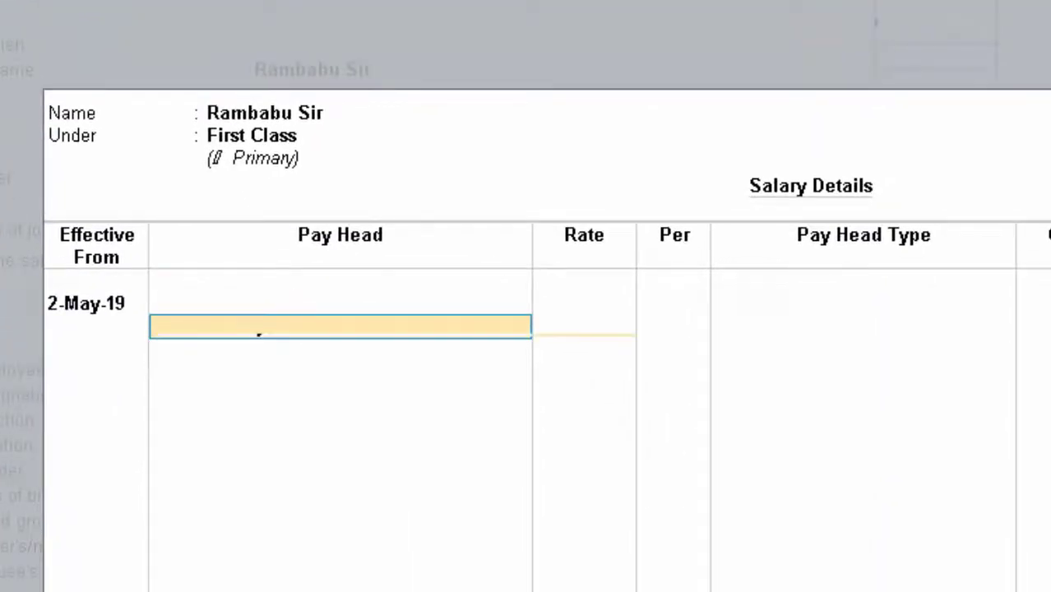
Step: Add the Basic Salary pay head at a rate of 2,00,000 per month, effective from 2-May-19
key("Return")
type("2,00,0")
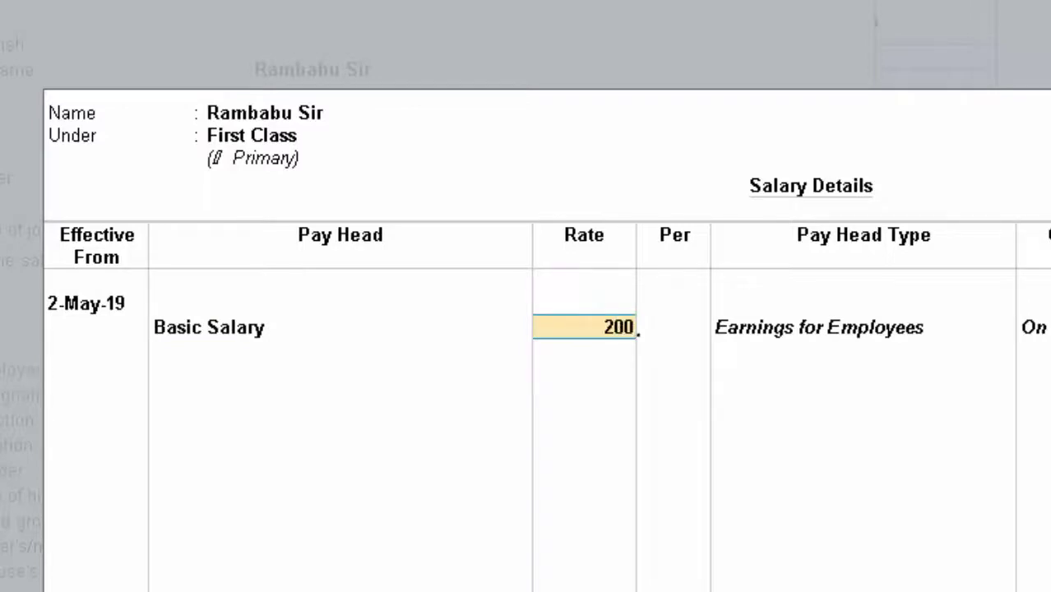
type("00")
key("Return")
key("Return")
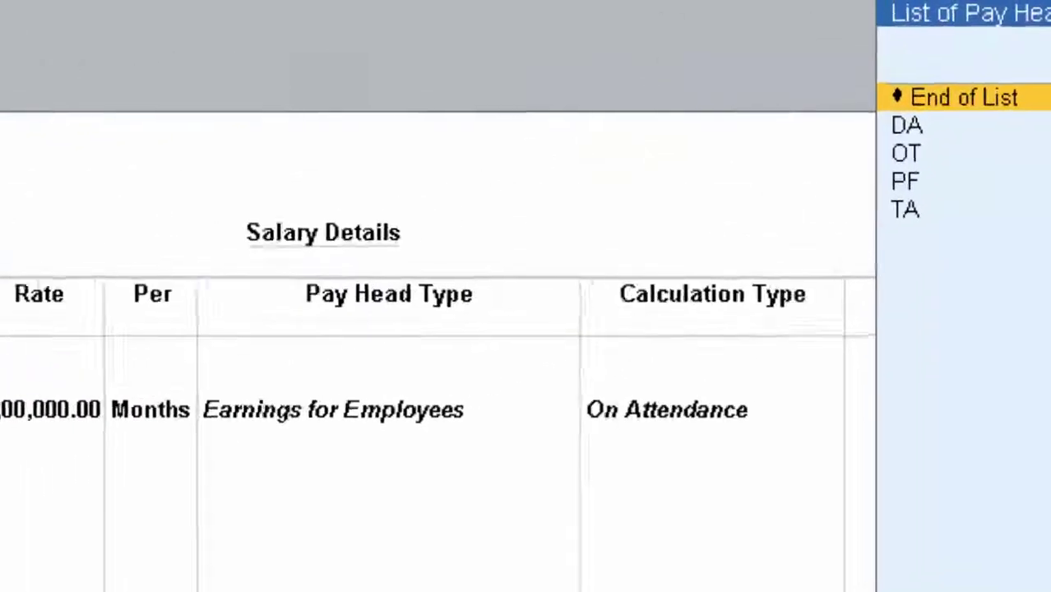
Step: Add the DA pay head below Basic Salary in the employee's salary details
key("Down")
key("Down")
key("Down")
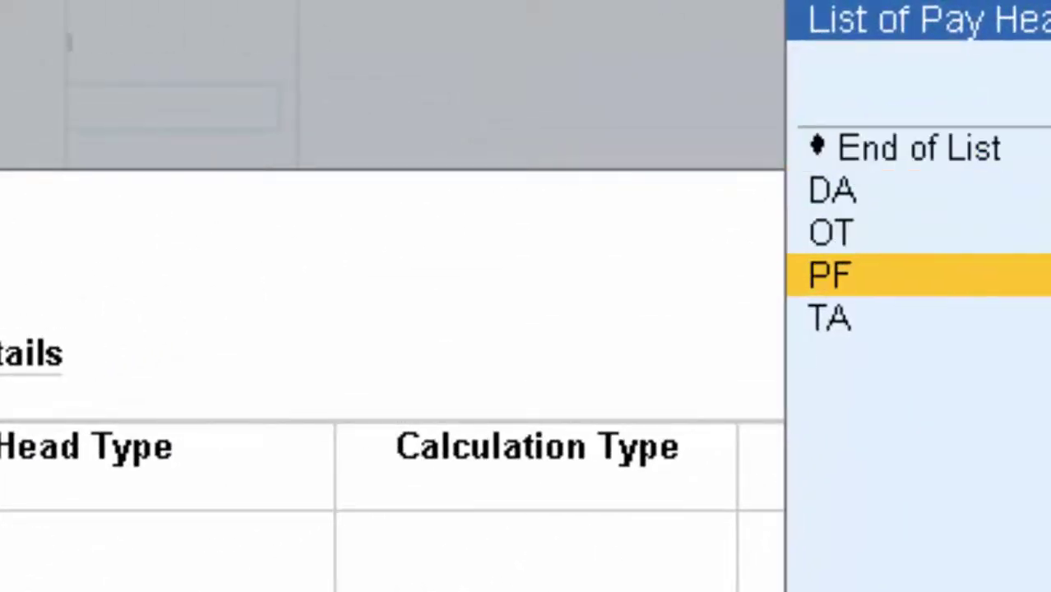
key("Up")
key("Up")
key("Return")
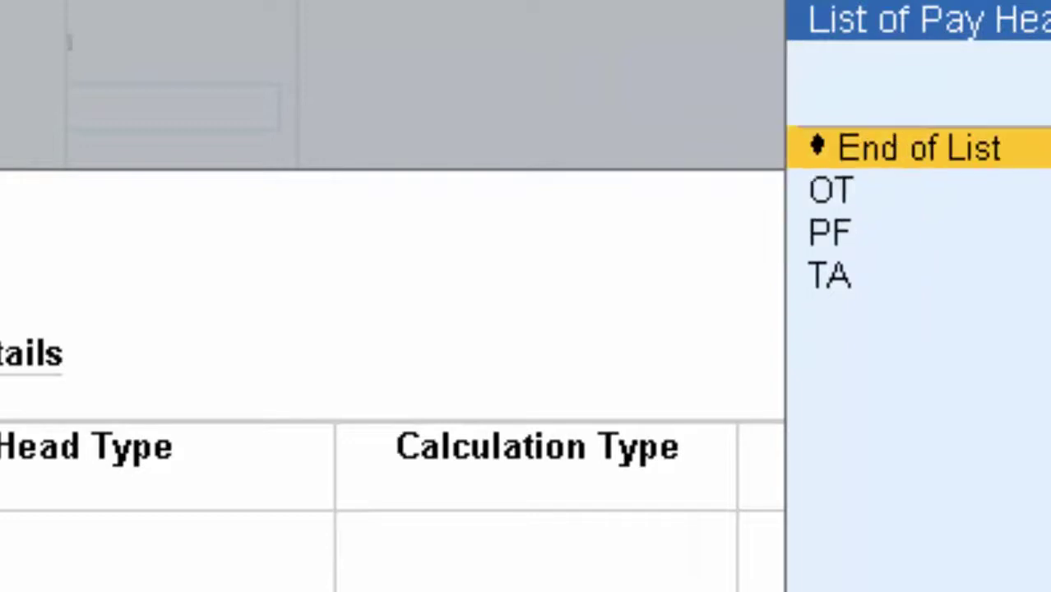
Step: Add the OT pay head at a rate of 5000 per hour below DA
key("Down")
key("Down")
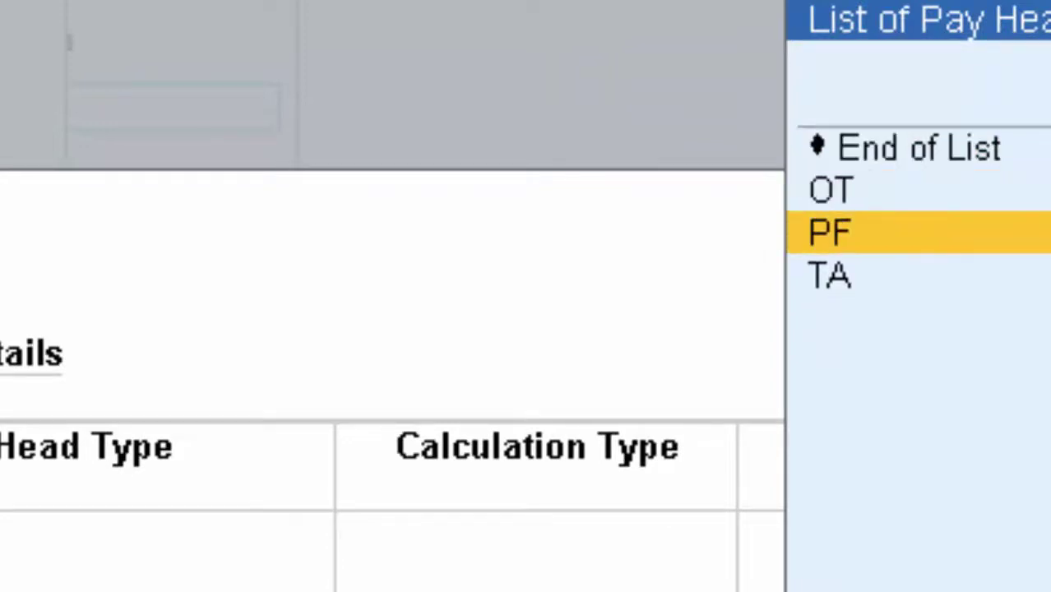
key("Up")
key("Return")
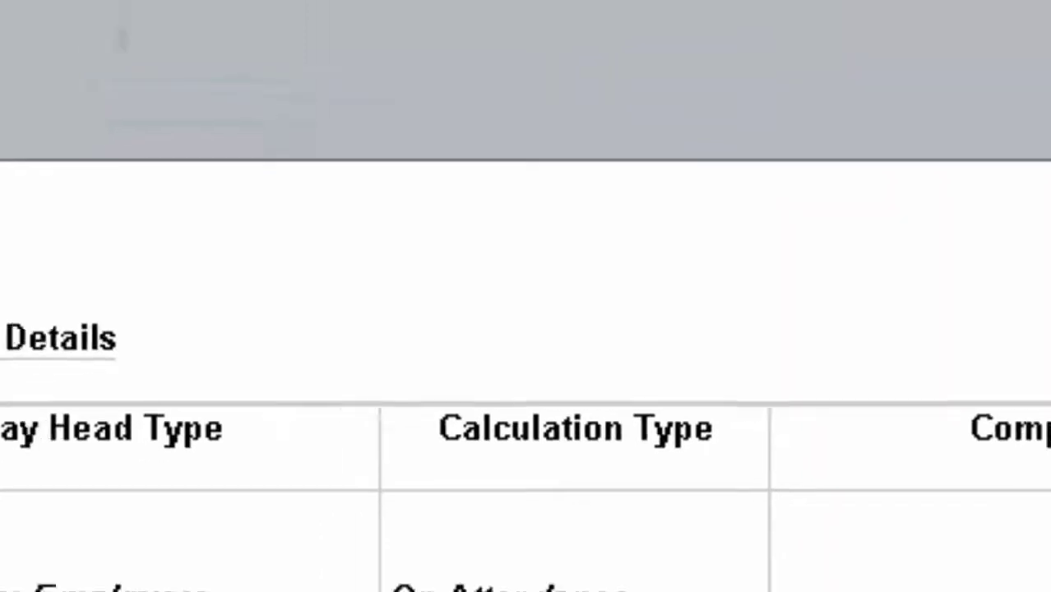
type("5")
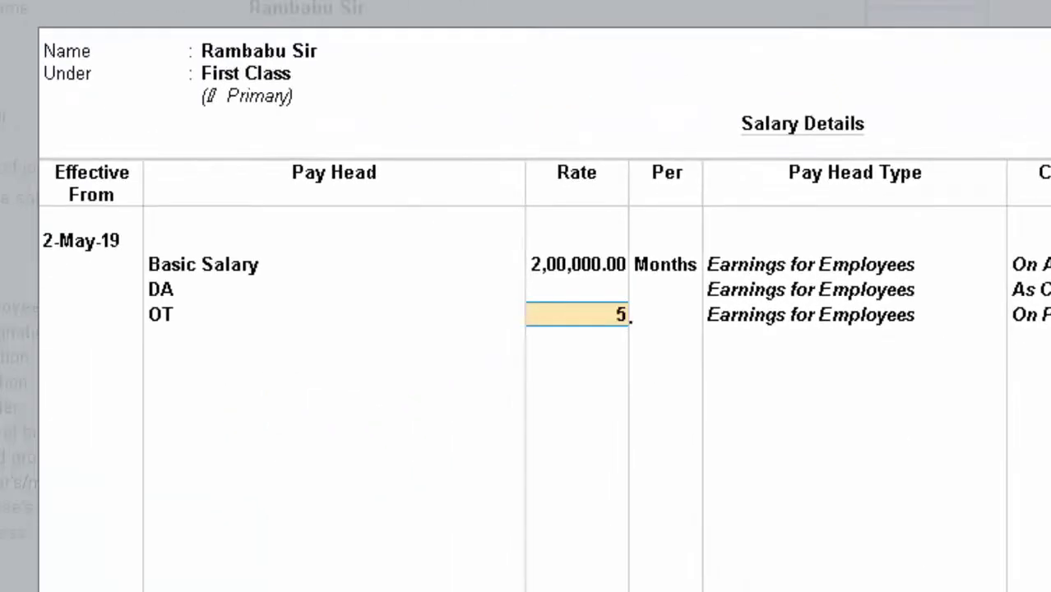
type("000h")
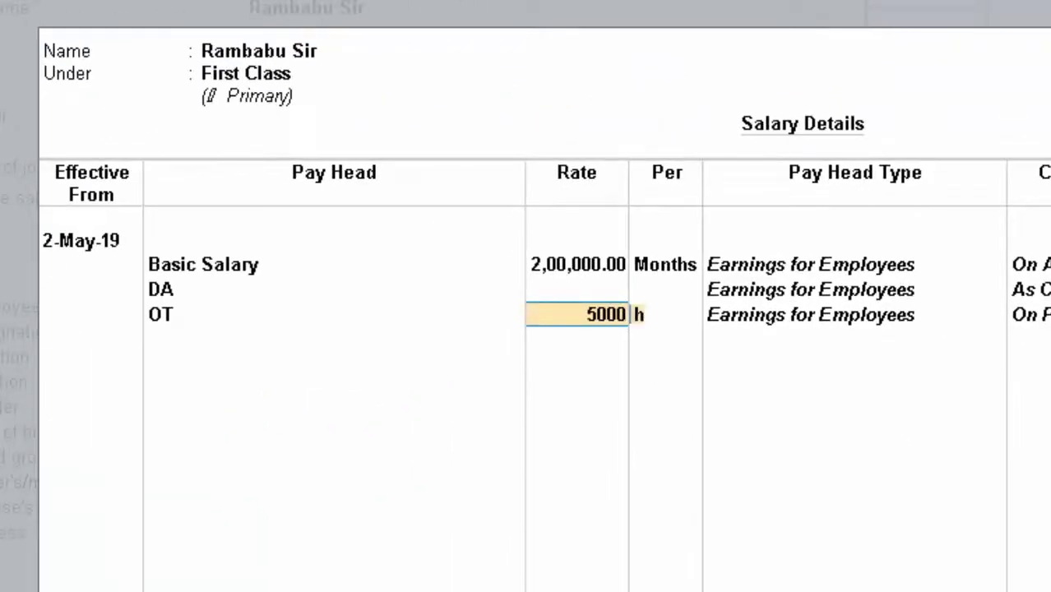
key("Return")
key("Return")
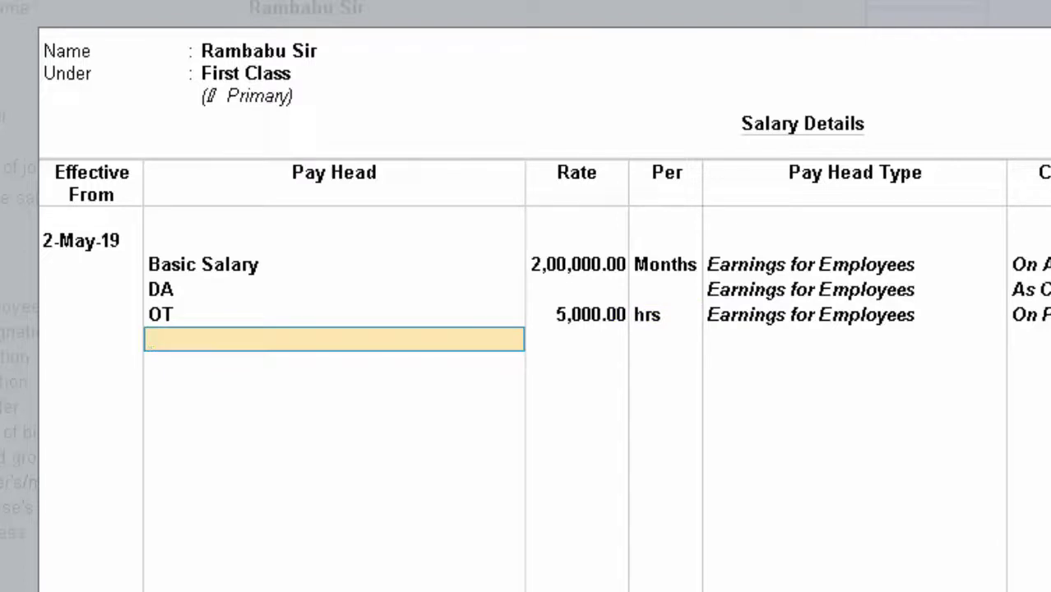
Step: Add the PF pay head at a rate of 20,000 per month below OT in the employee's salary details
type("PF")
key("Return")
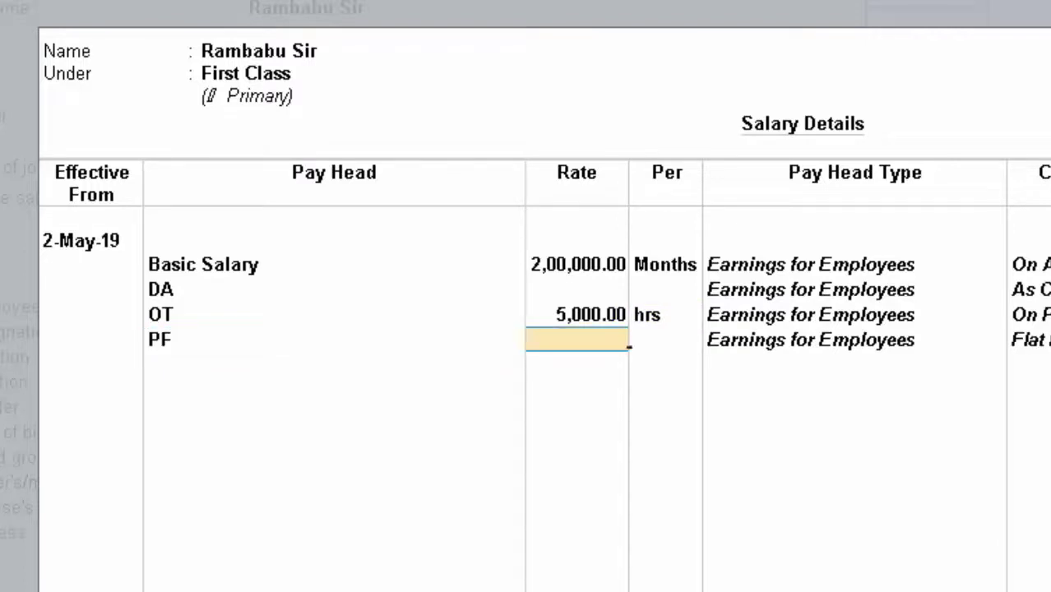
type("20,000")
key("Return")
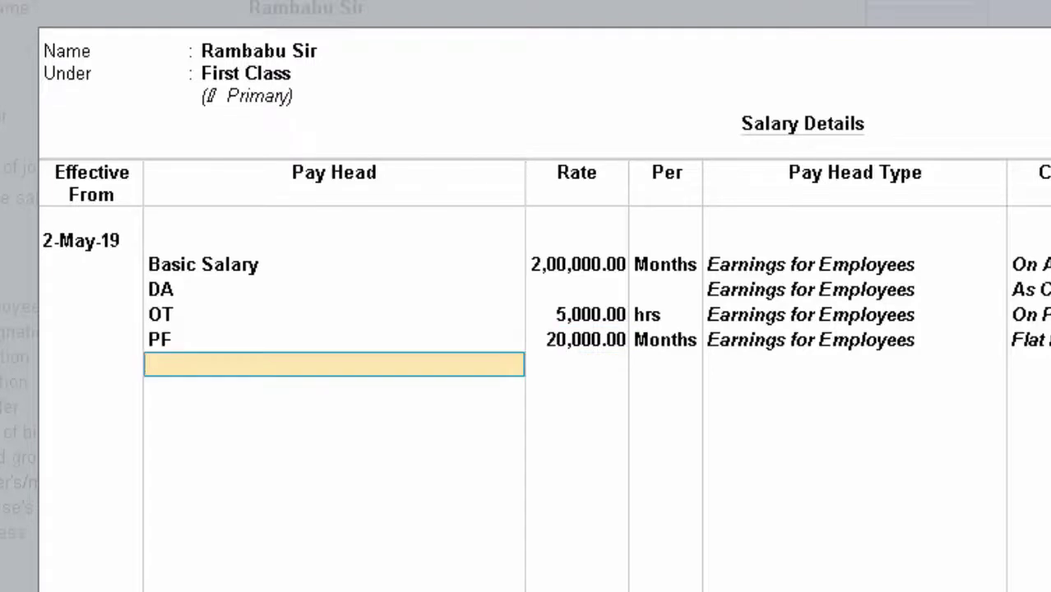
Step: Add the TA pay head at a rate of 8000 below PF and save the salary details
type("TA")
key("Return")
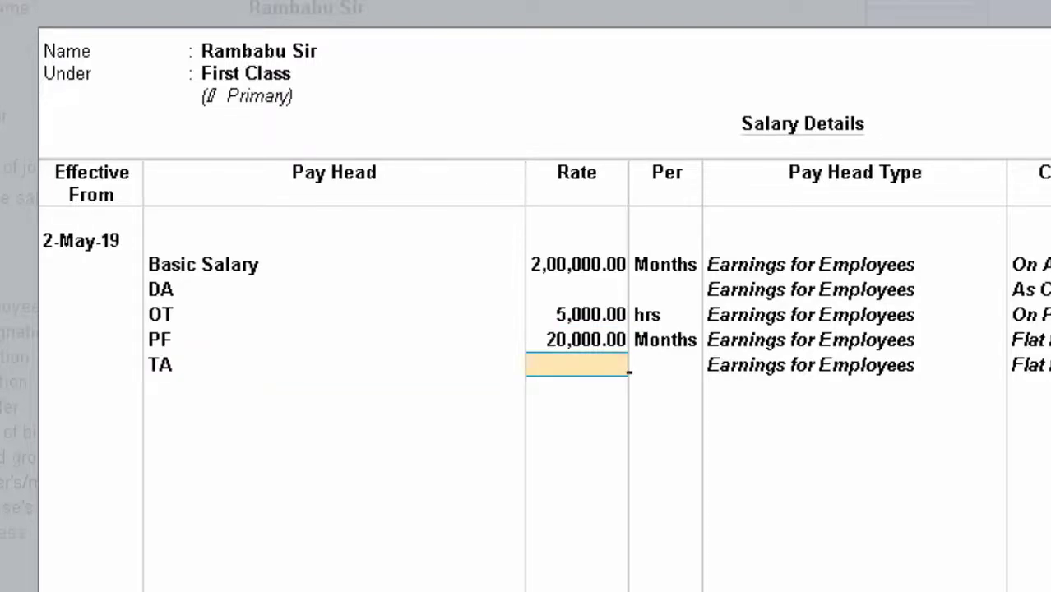
type("8000")
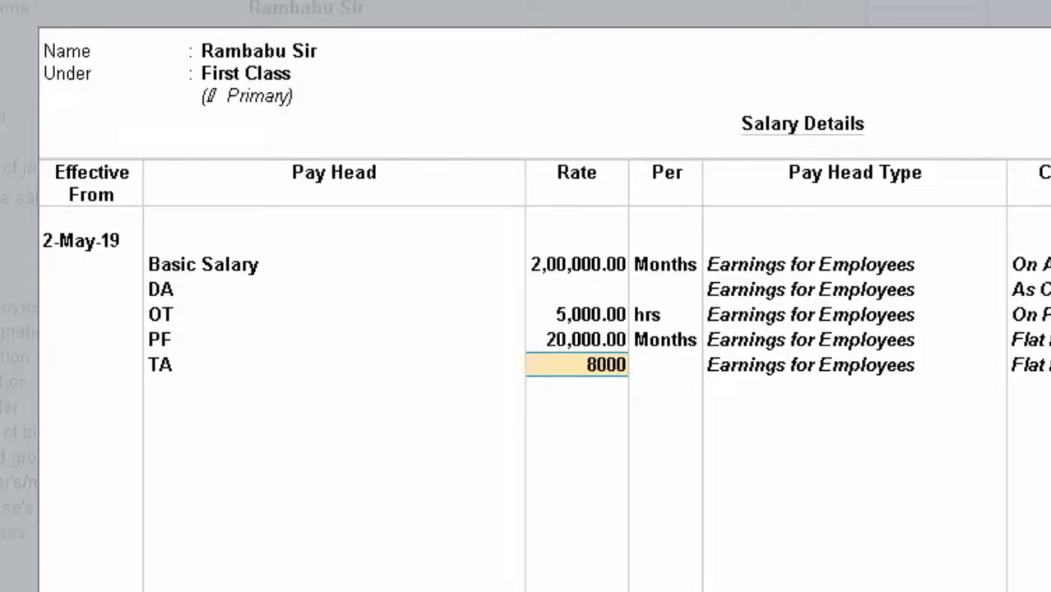
key("Return")
key("Return")
key("Return")
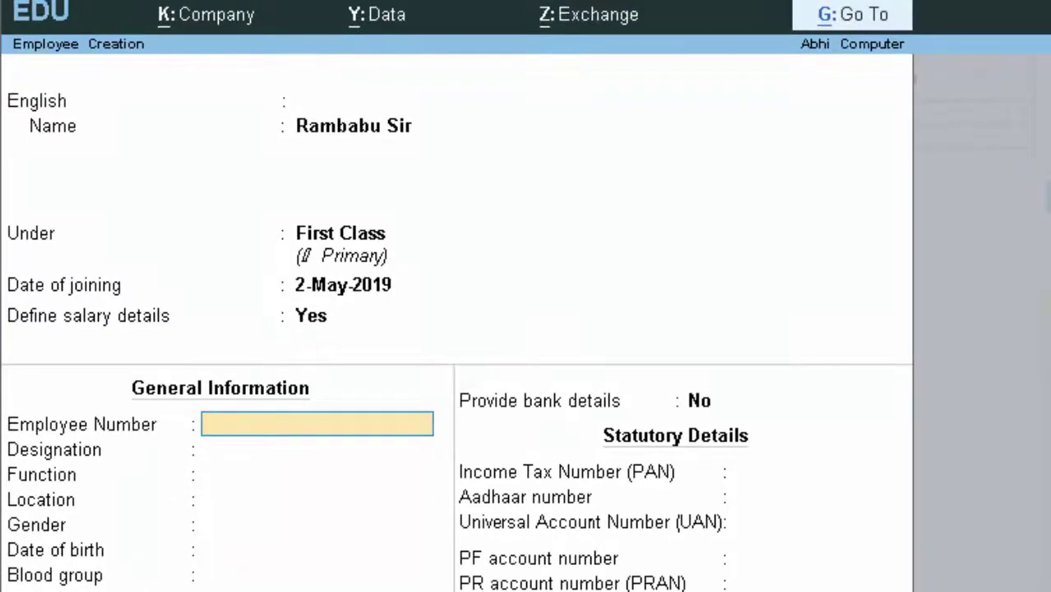
Step: Enter the employee number, leave the remaining general, bank and statutory details at their defaults, and save the employee
type("R023")
key("Return")
key("Return")
key("Return")
key("Return")
key("Return")
key("Return")
key("Return")
key("Return")
key("Return")
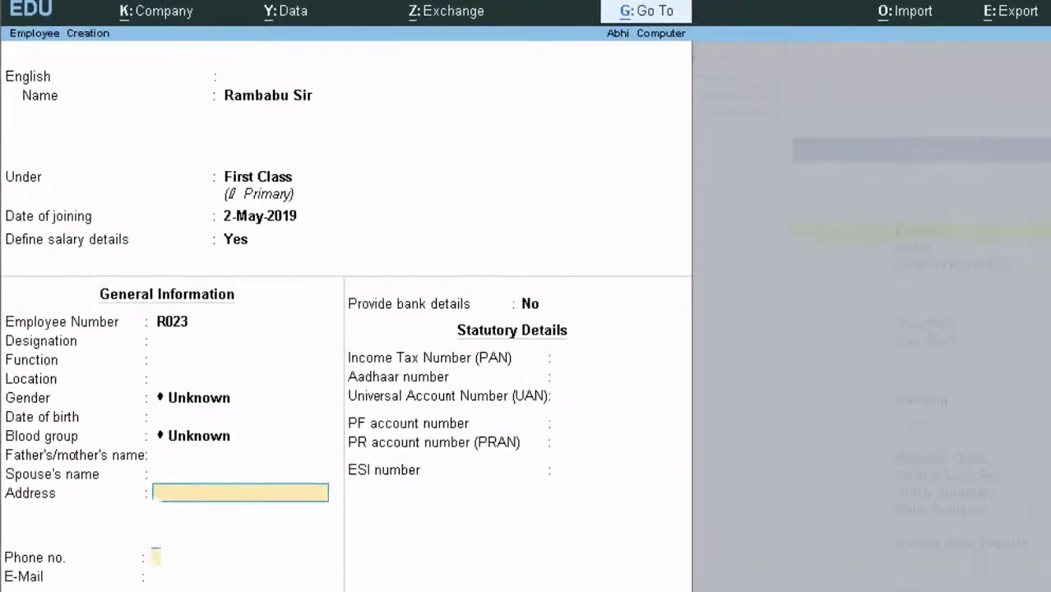
key("Return")
key("Return")
key("Return")
key("Return")
key("Return")
key("Return")
key("Return")
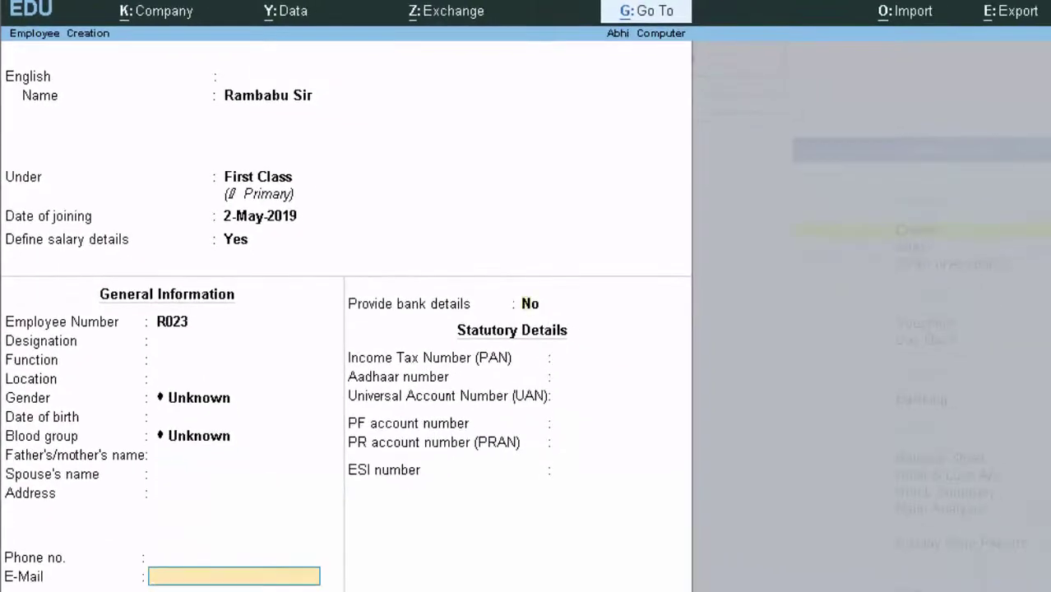
key("Return")
key("Return")
key("Return")
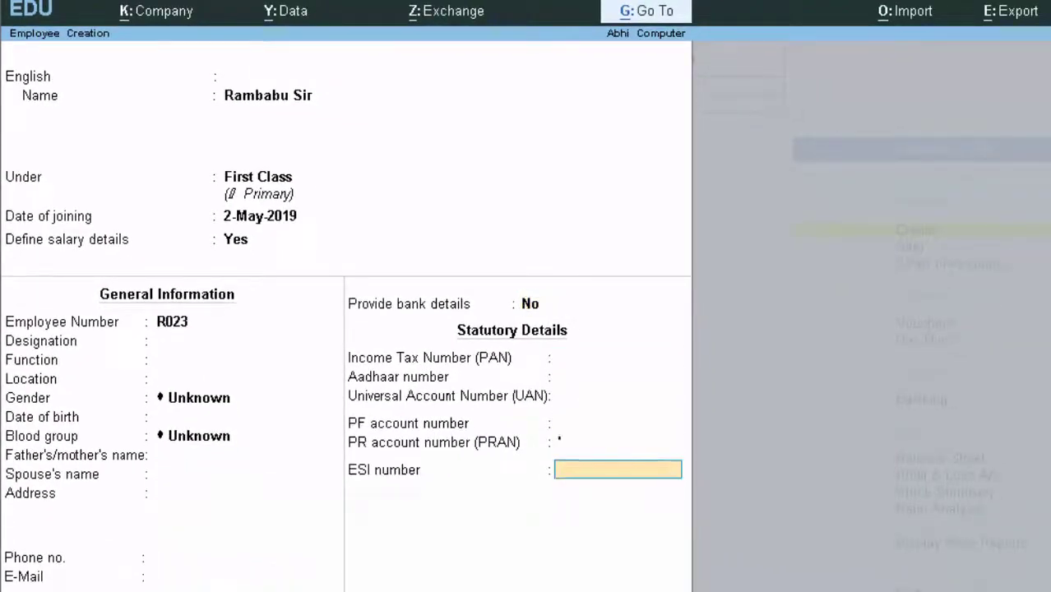
key("Return")
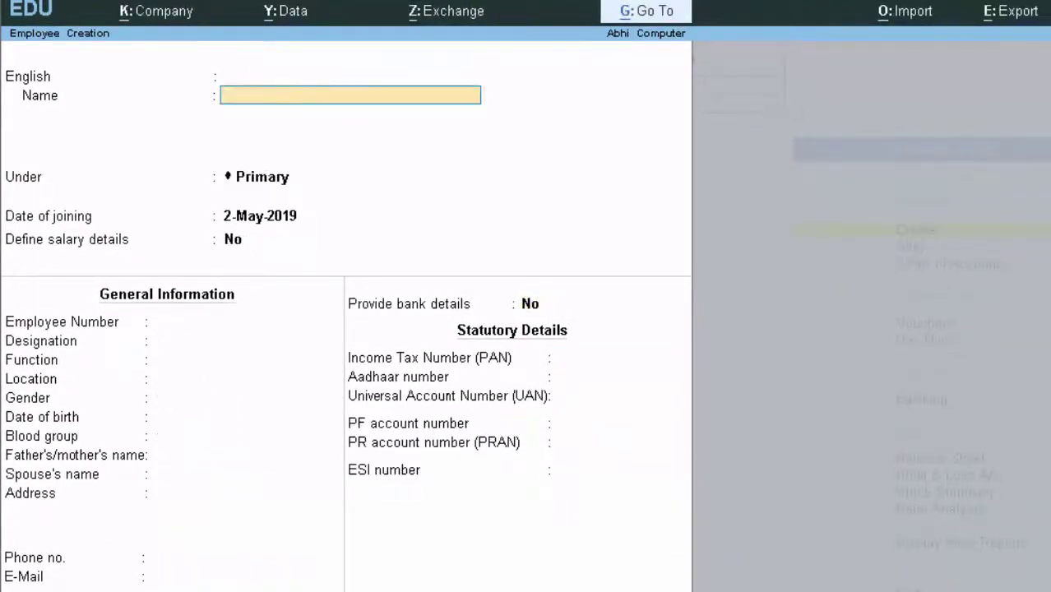
Step: Leave employee creation, open voucher entry and change the voucher type from Payment to Attendance
key("Escape")
key("Return")
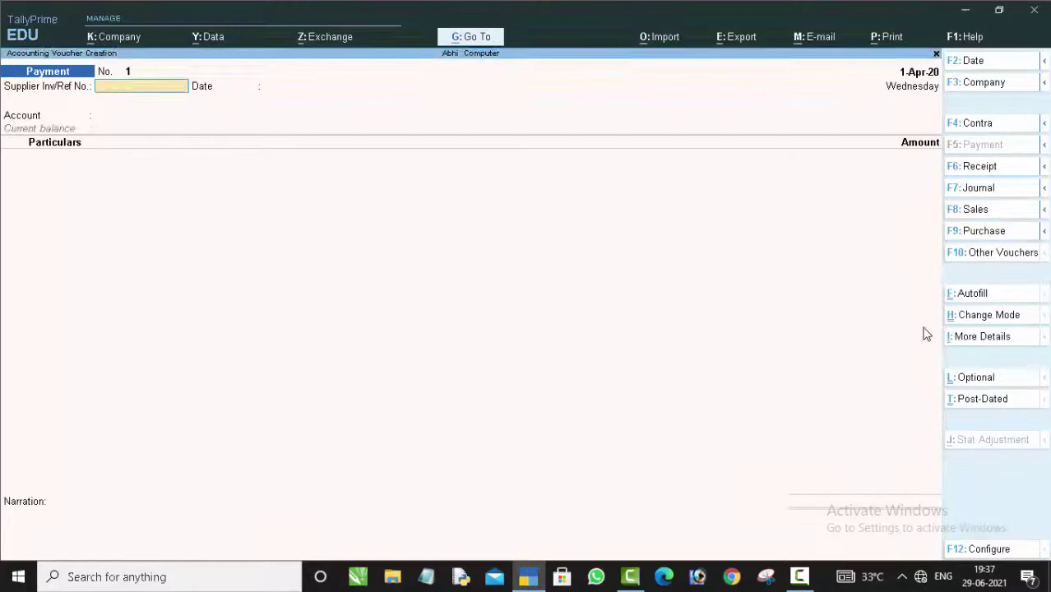
key("Return")
key("Return")
key("Return")
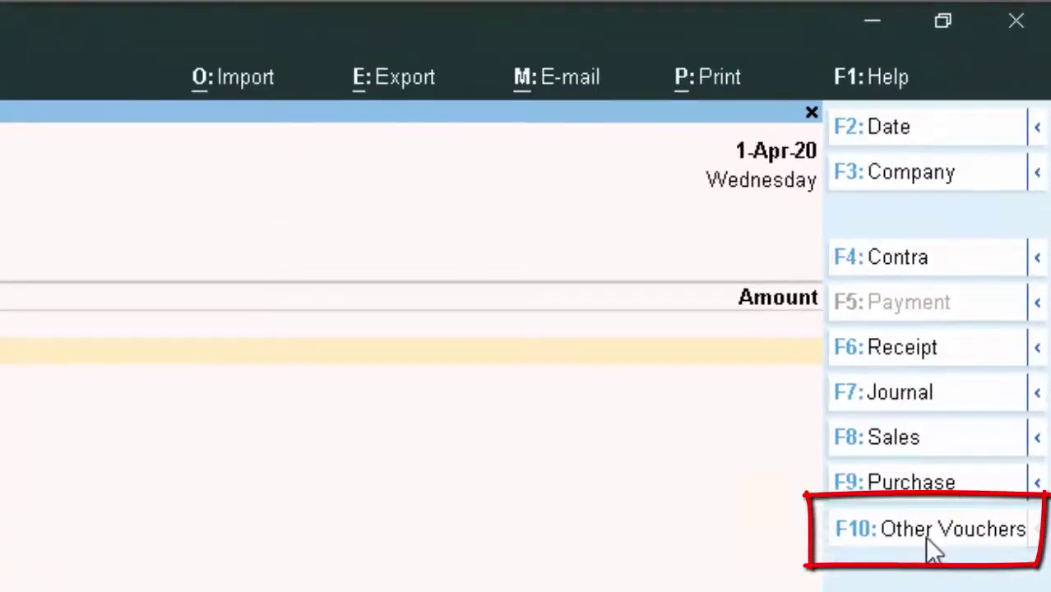
left_click(926, 539)
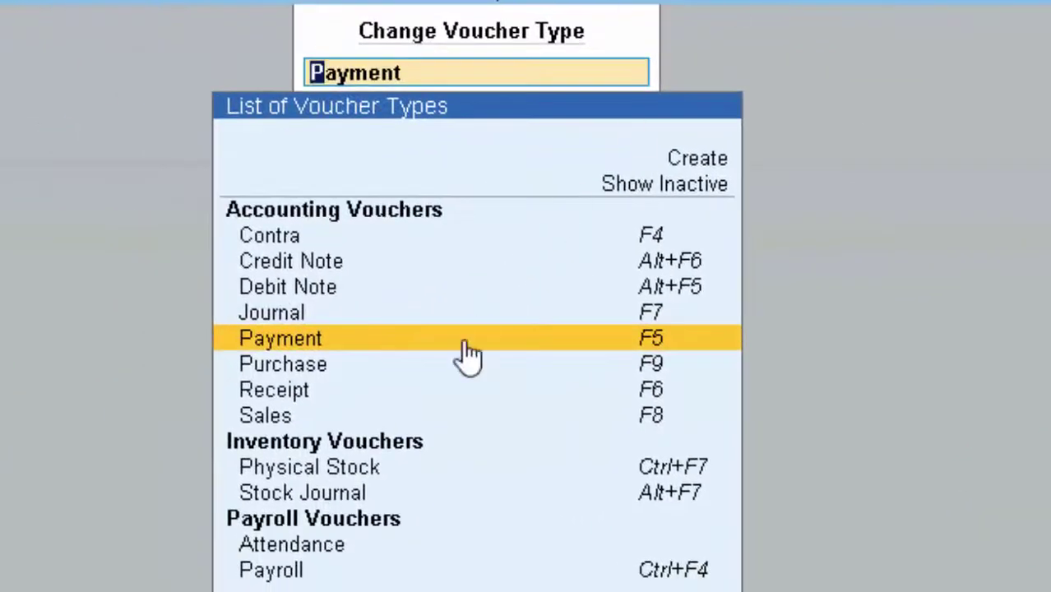
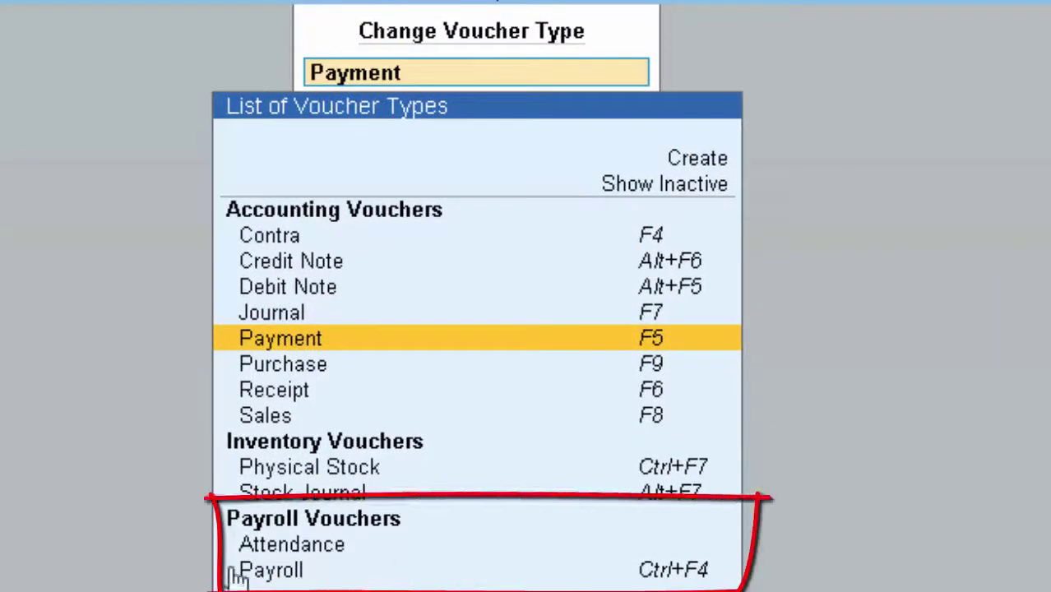
left_click(312, 545)
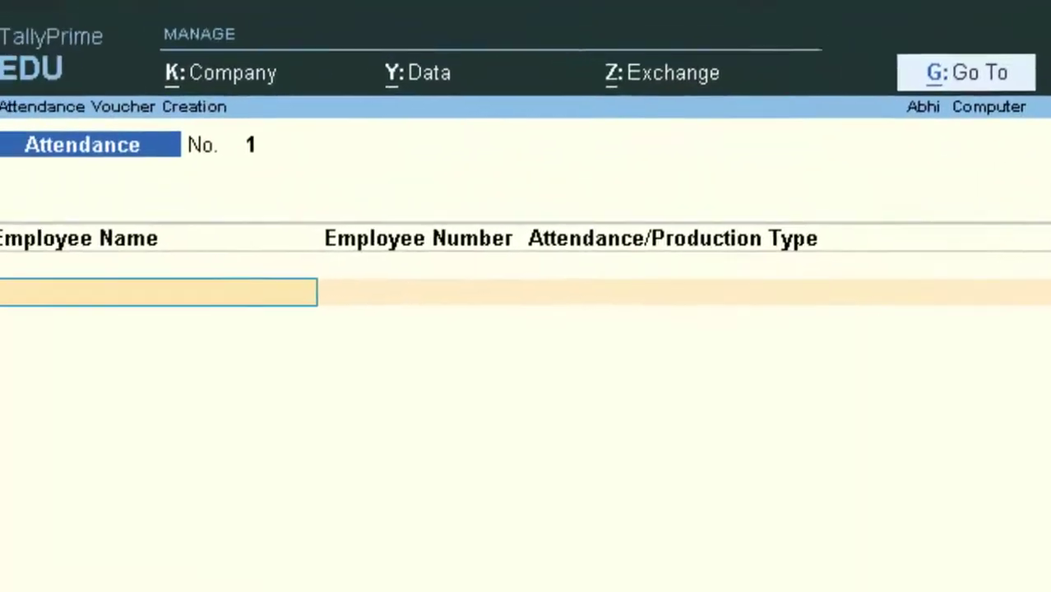
Step: Record 5 days of Absent for the first listed First Class employee in the attendance voucher
type("r")
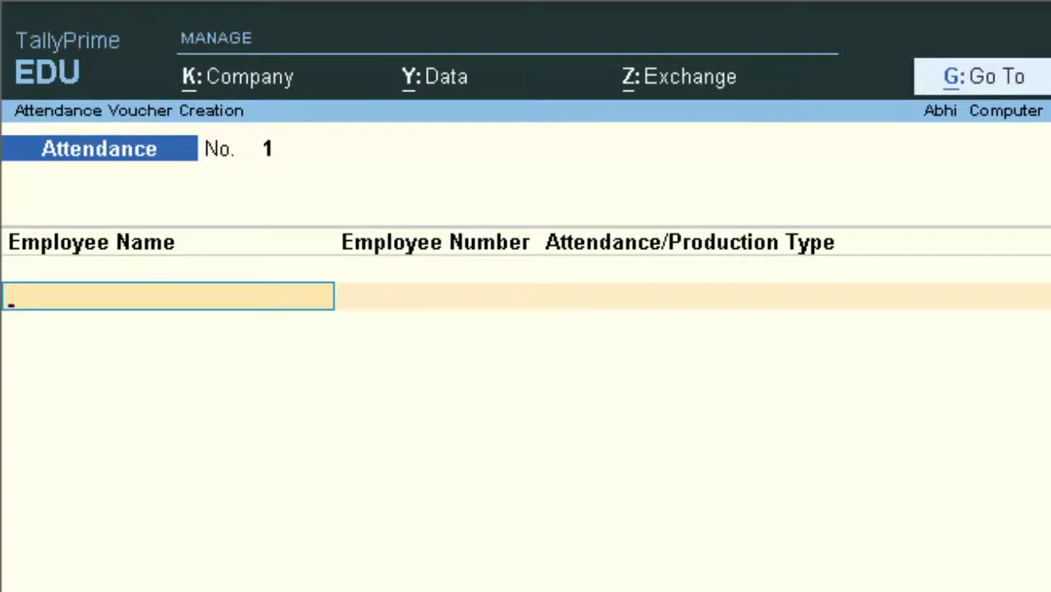
key("Return")
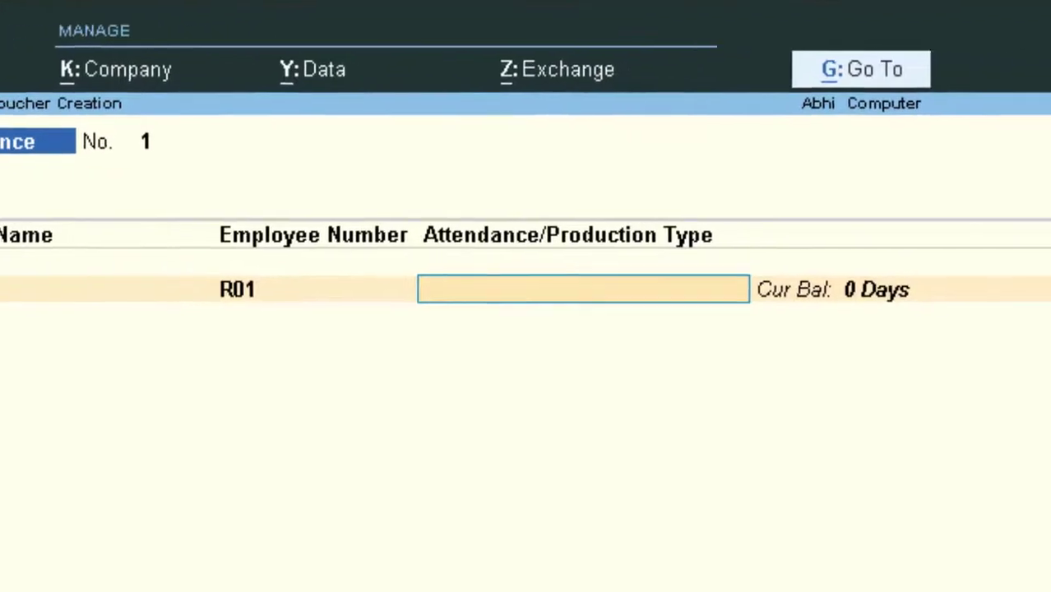
key("Down")
key("Up")
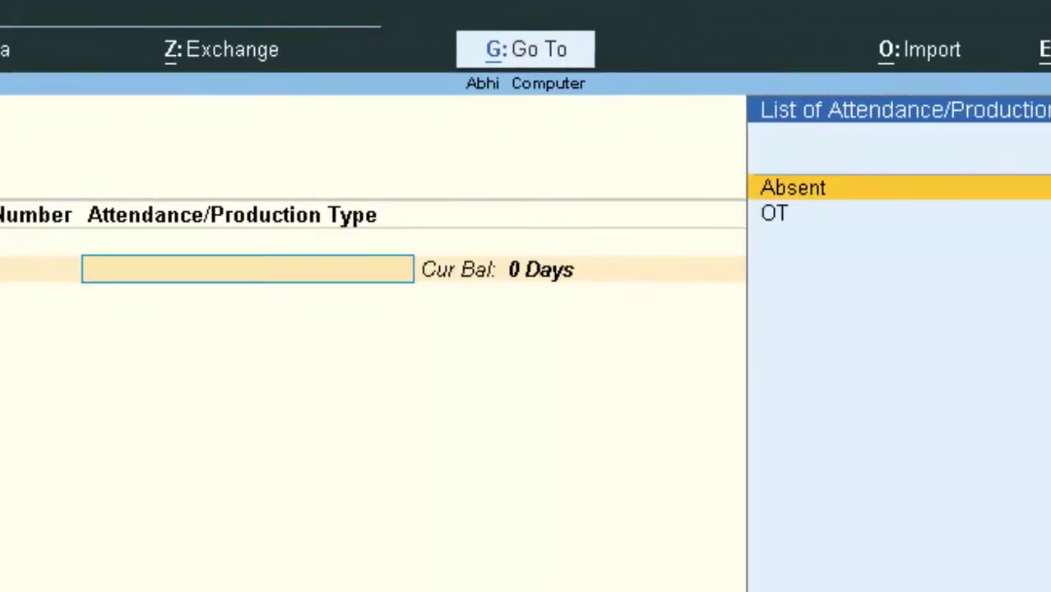
key("Return")
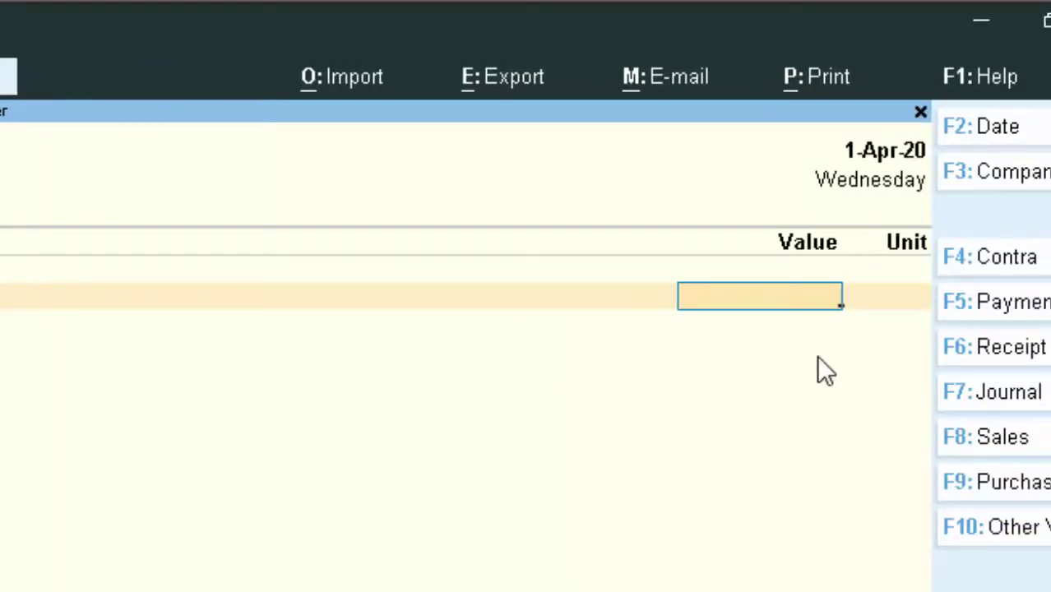
type("5")
key("Return")
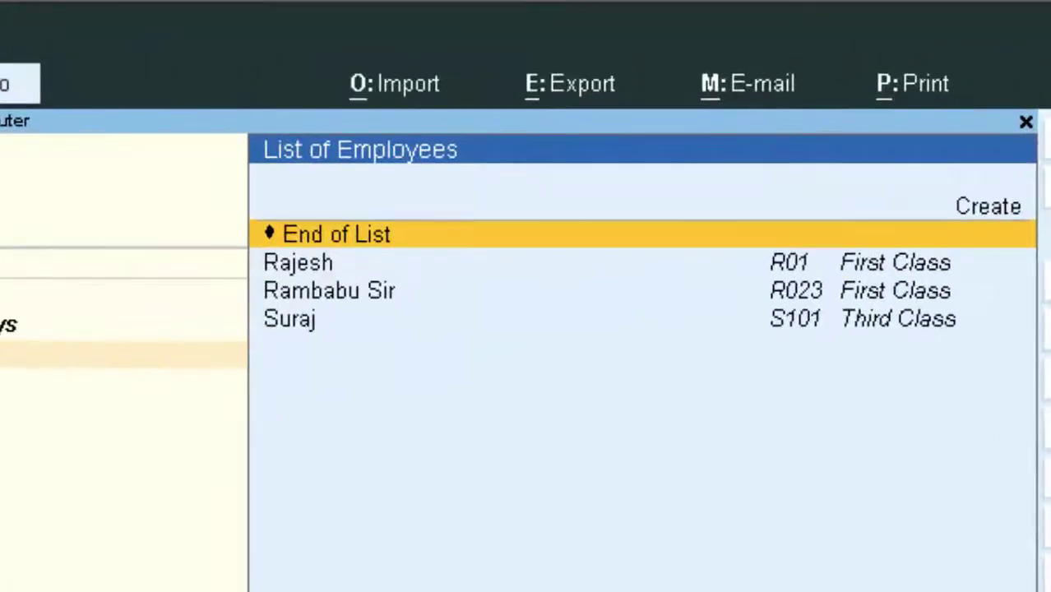
Step: Add an attendance line of 12 hrs of OT for the second listed First Class employee
key("Down")
key("Down")
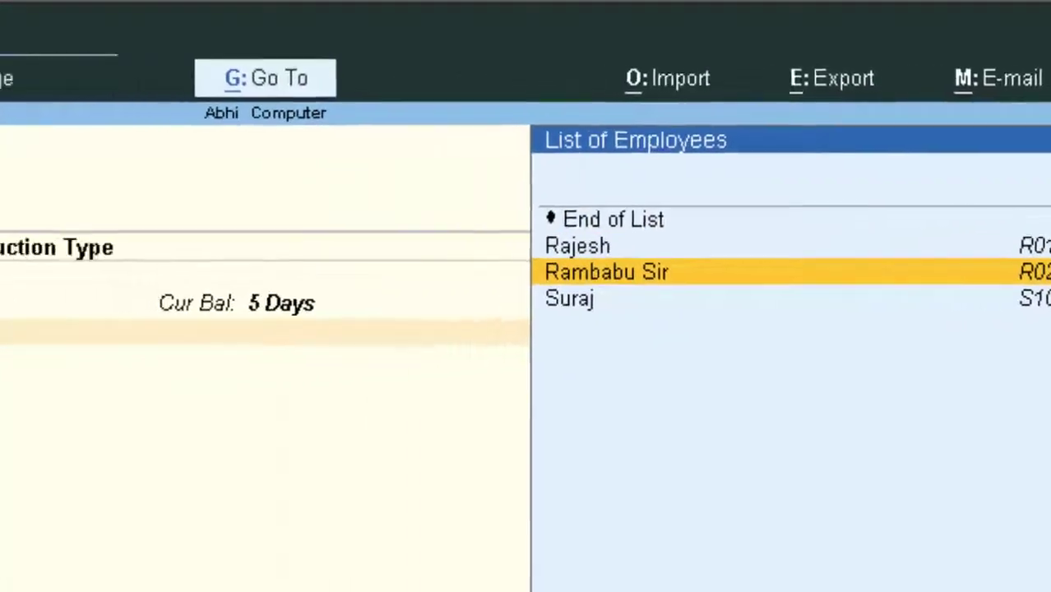
key("Return")
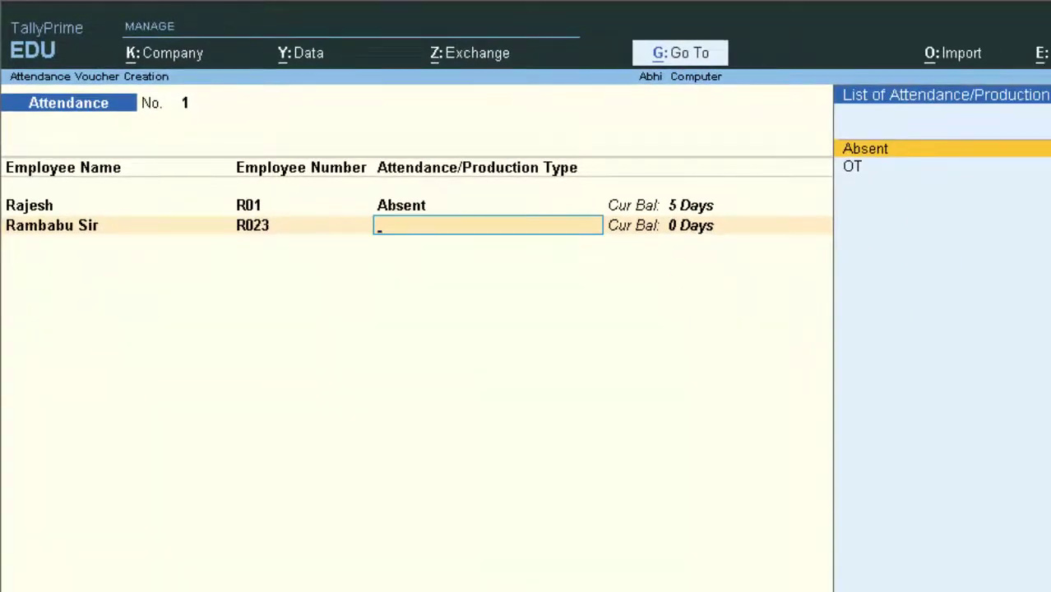
key("Down")
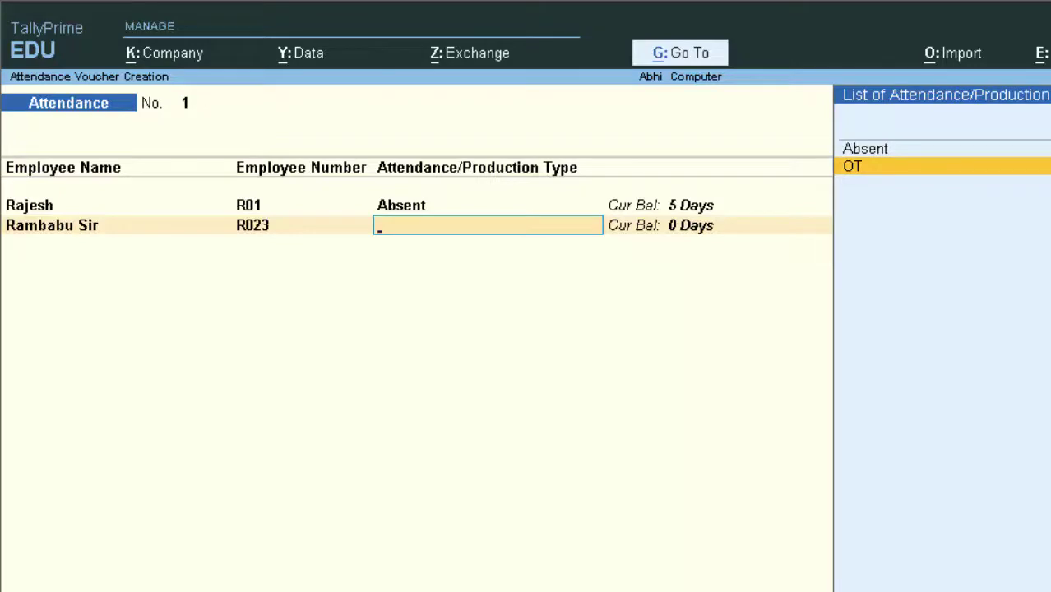
key("Return")
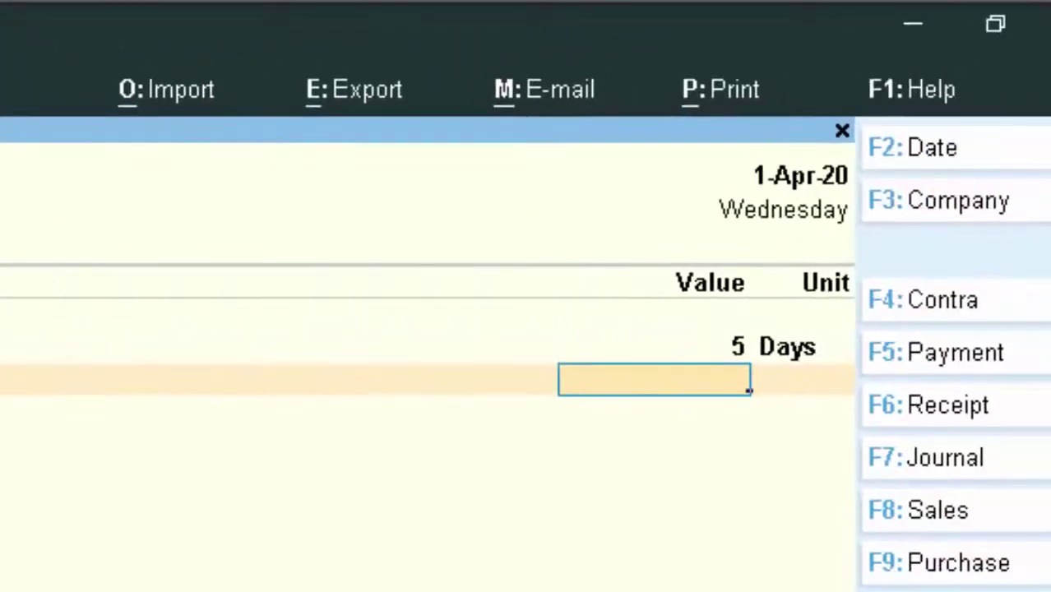
type("12")
key("Return")
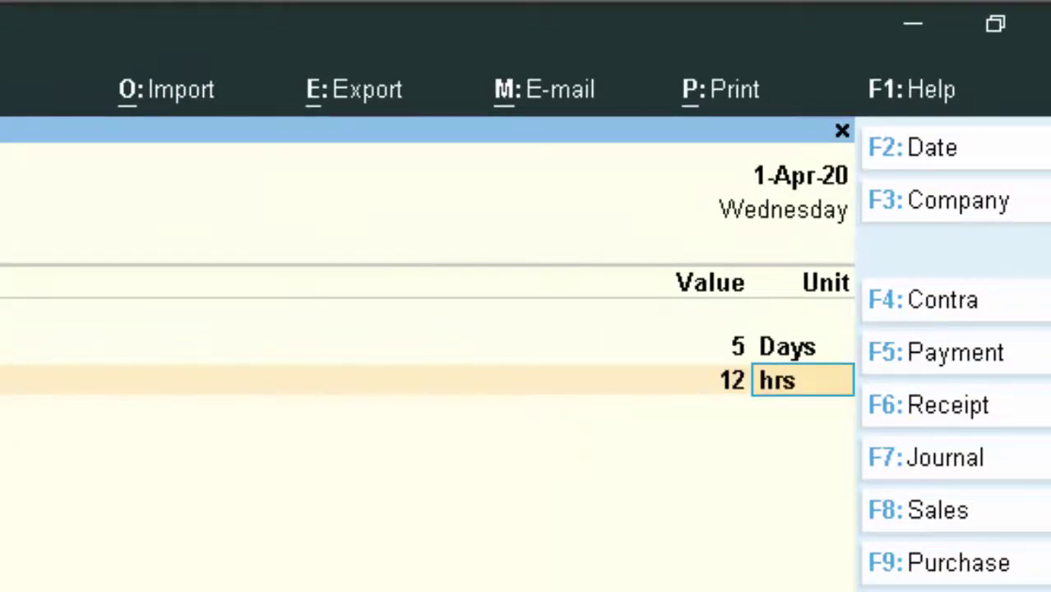
key("Return")
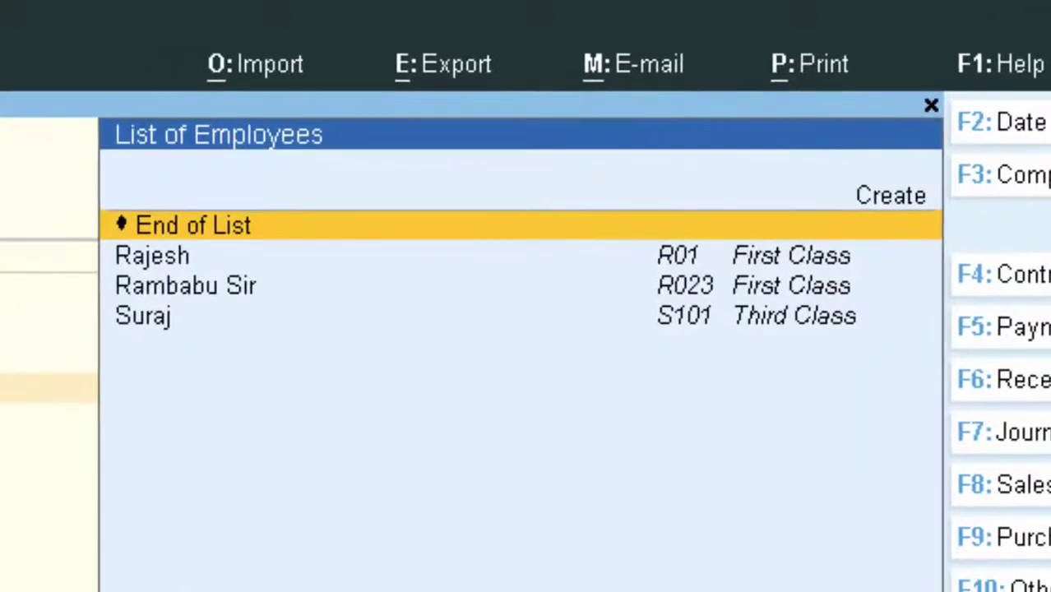
Step: Add an Absent line of 1 day for the same First Class employee who has the OT entry
key("Down")
key("Down")
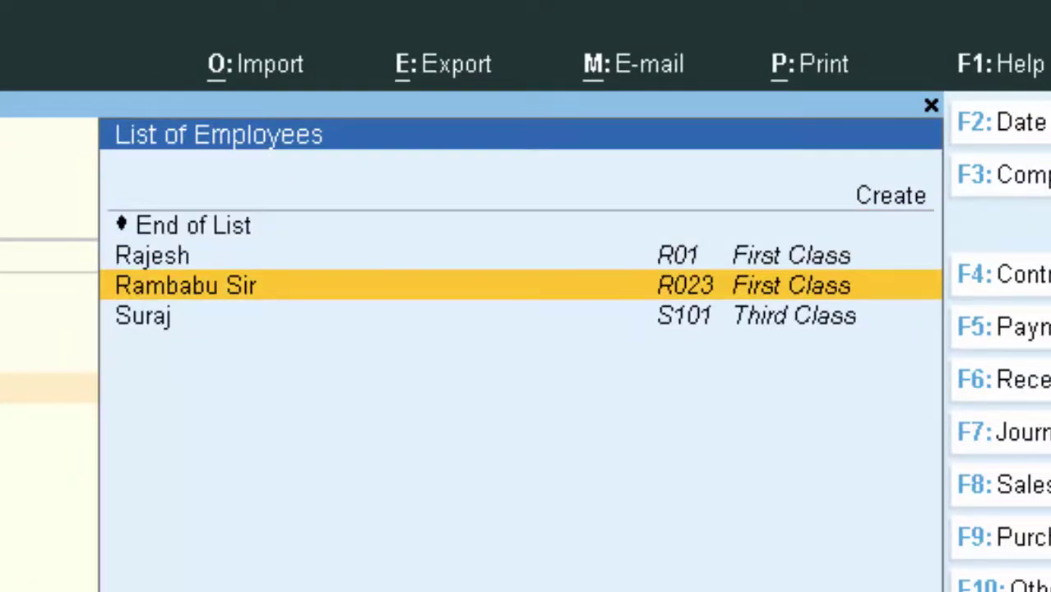
key("Return")
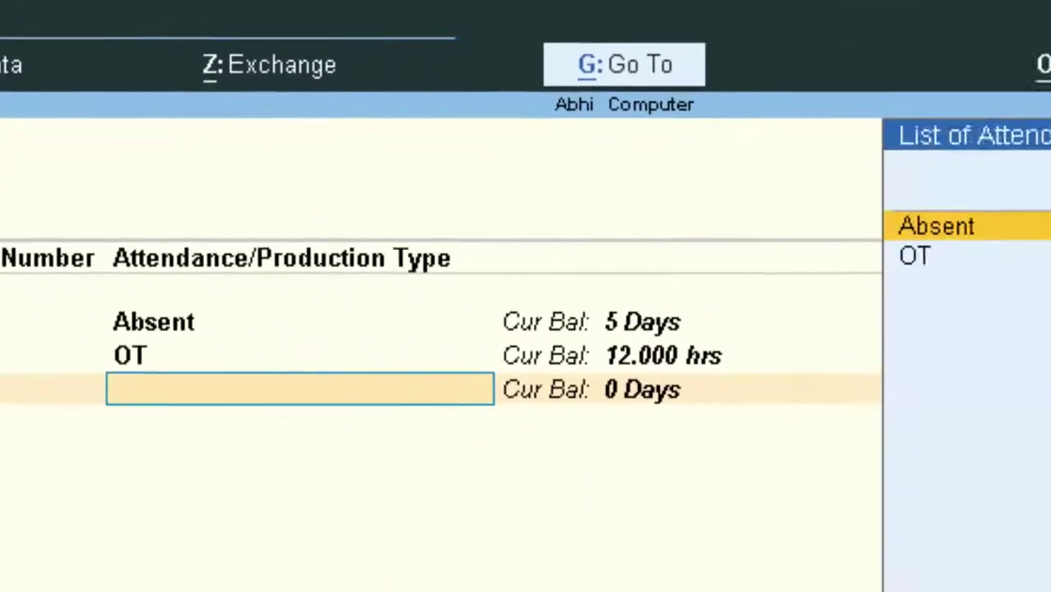
key("Return")
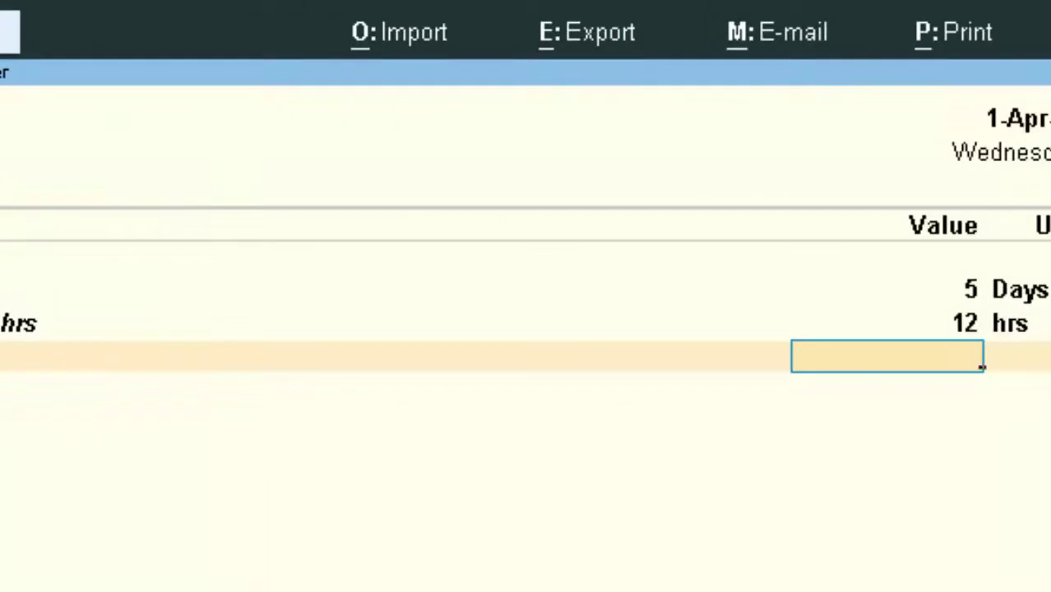
type("1")
key("Return")
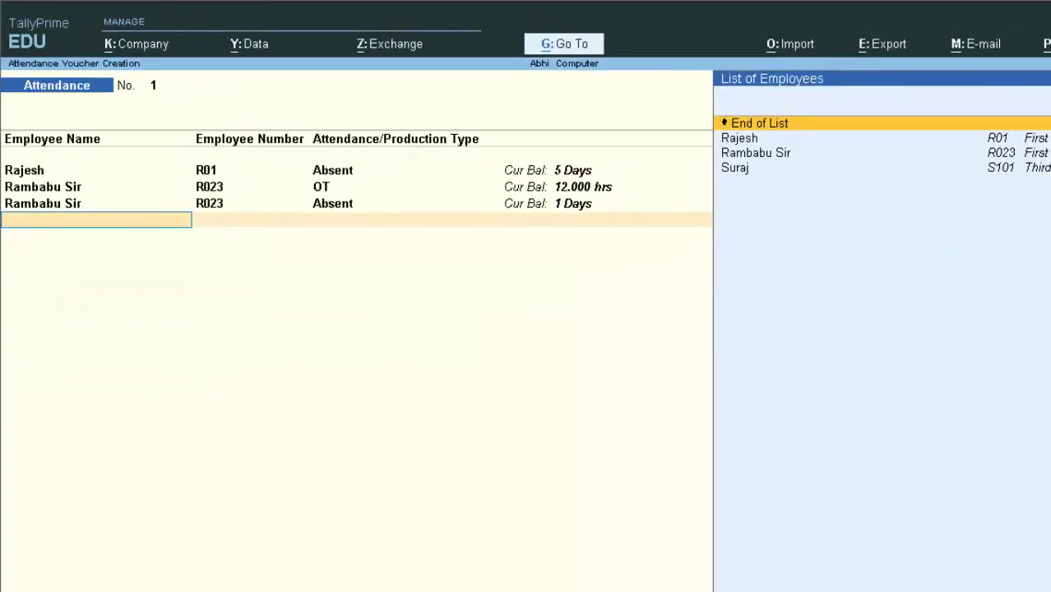
key("Return")
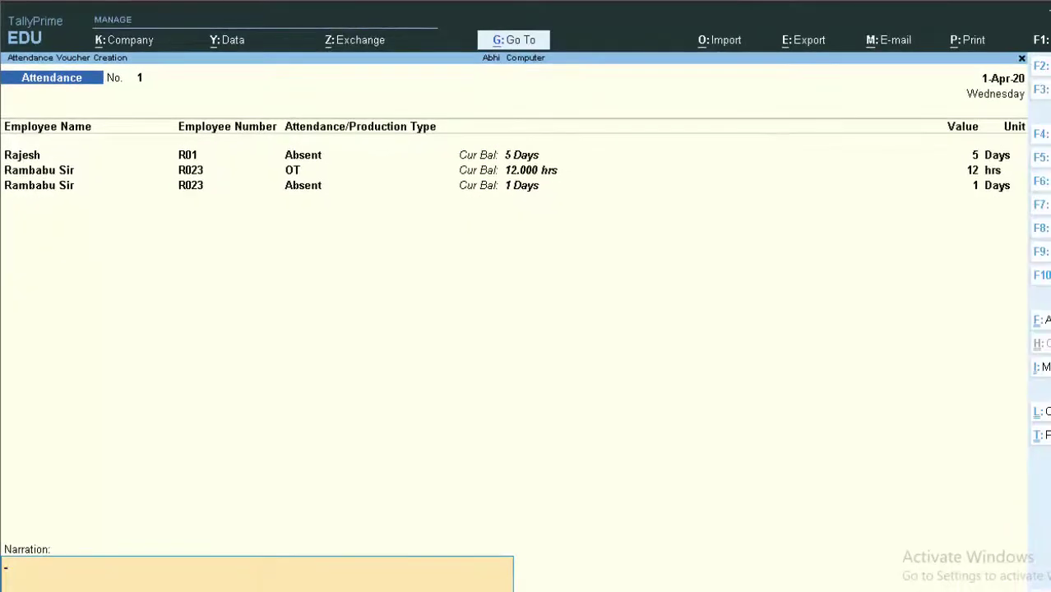
key("BackSpace")
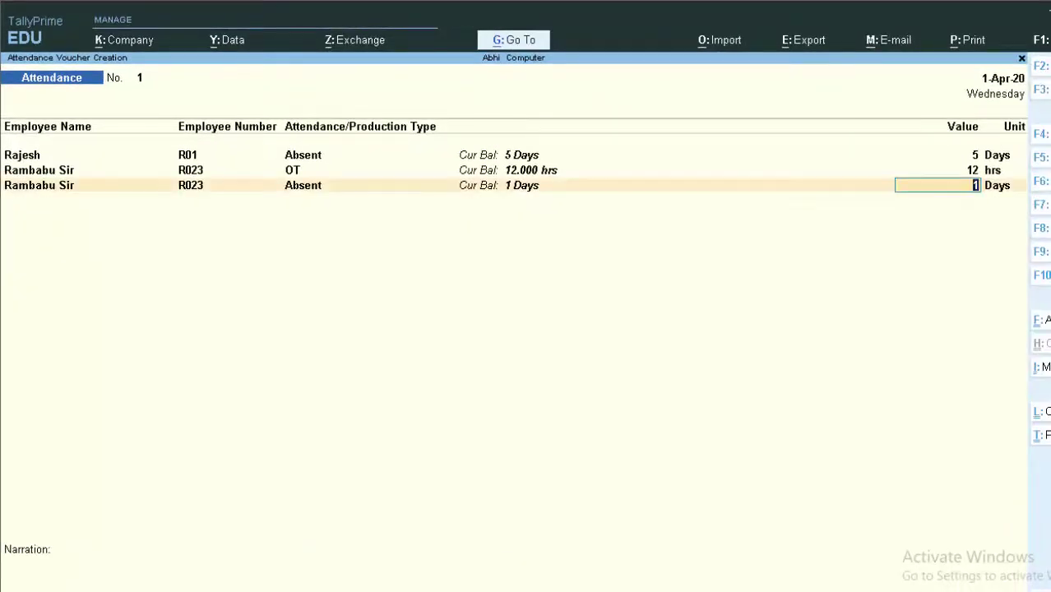
key("Return")
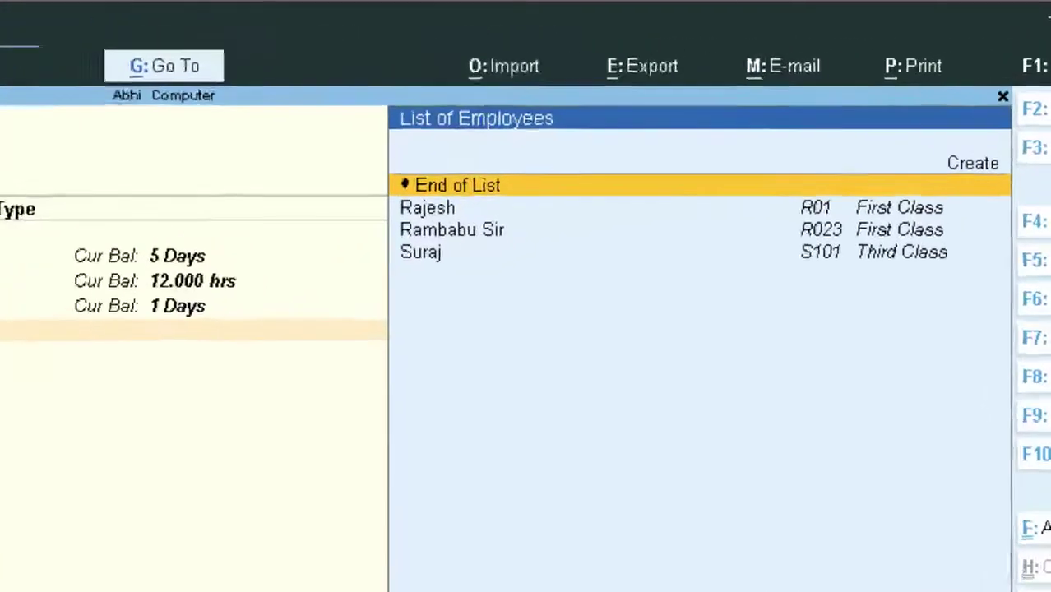
Step: Add an attendance line of 17 days of Absent for the Third Class employee
key("Down")
key("Down")
key("Down")
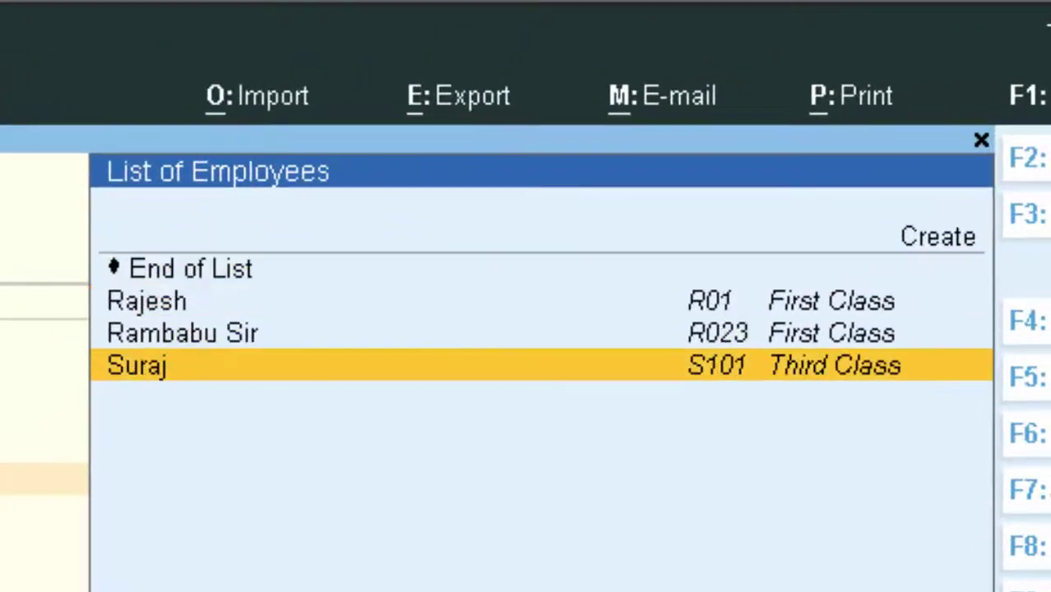
key("Return")
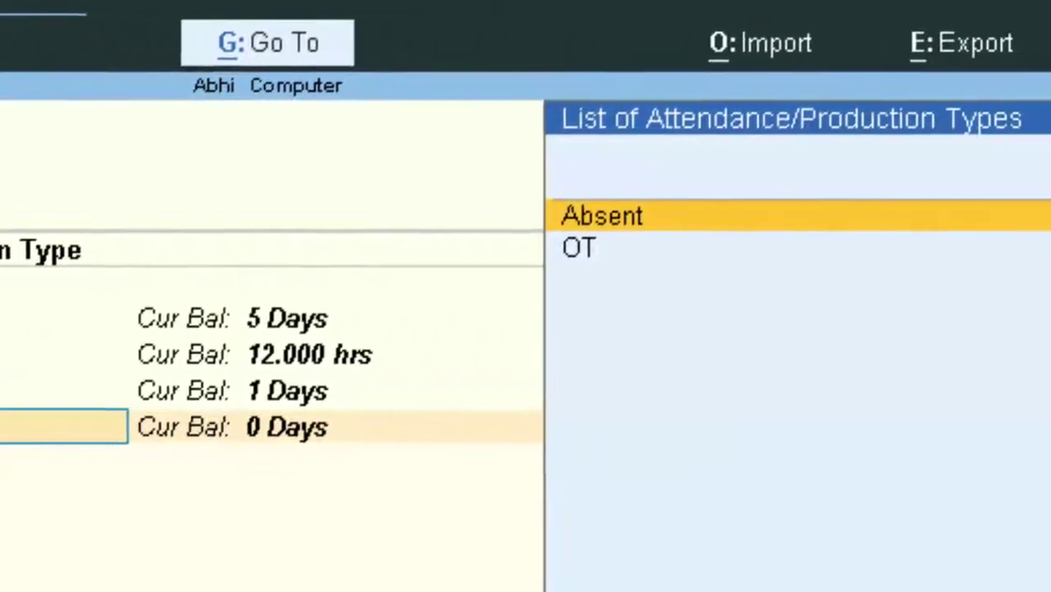
key("Return")
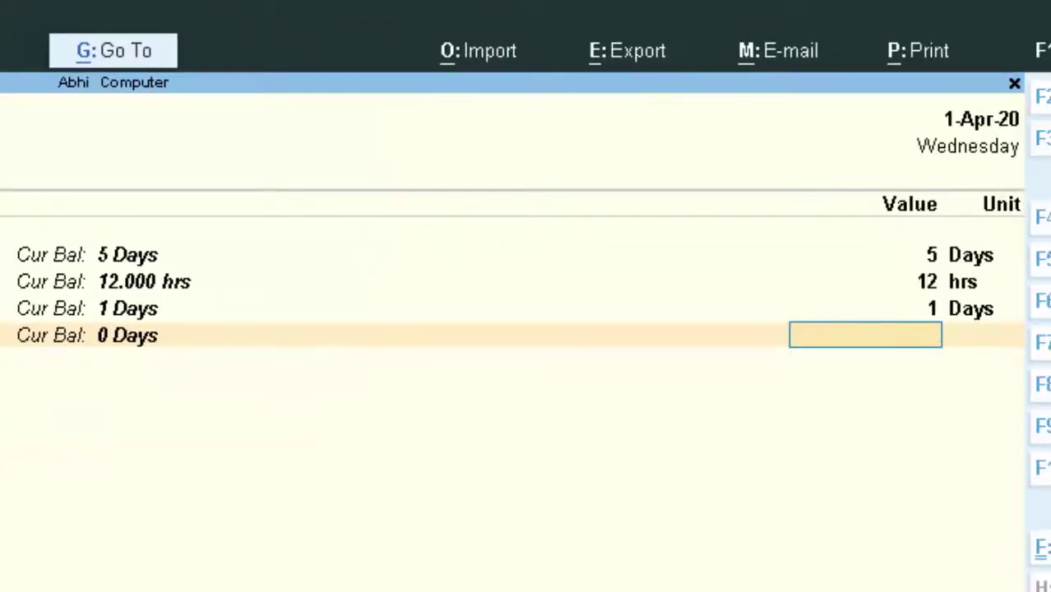
type("17")
key("Return")
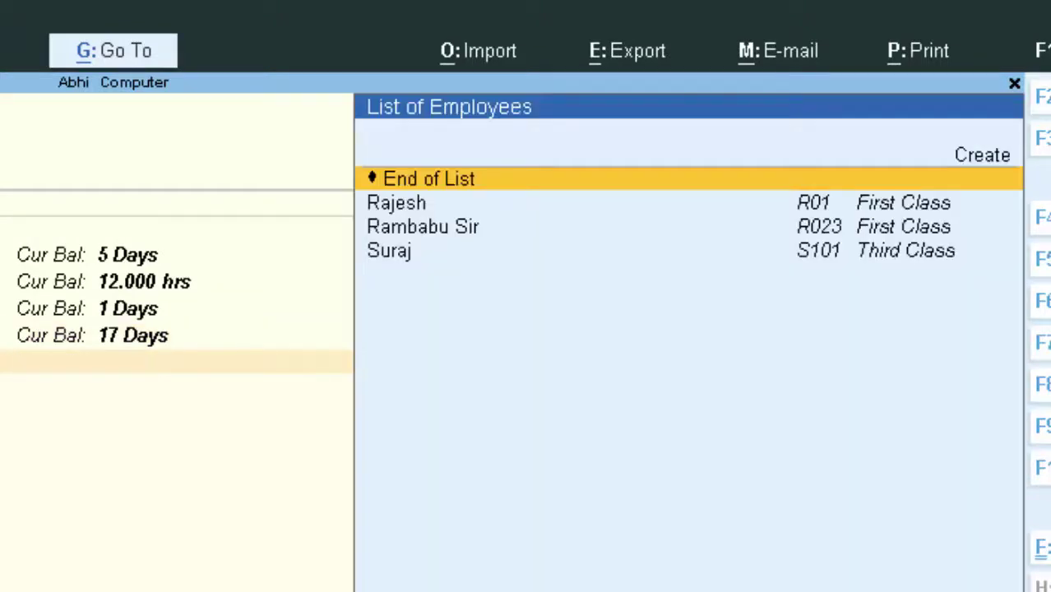
Step: Add an attendance line of 56 hrs of OT for the same Third Class employee
key("Down")
key("Down")
key("Down")
key("Return")
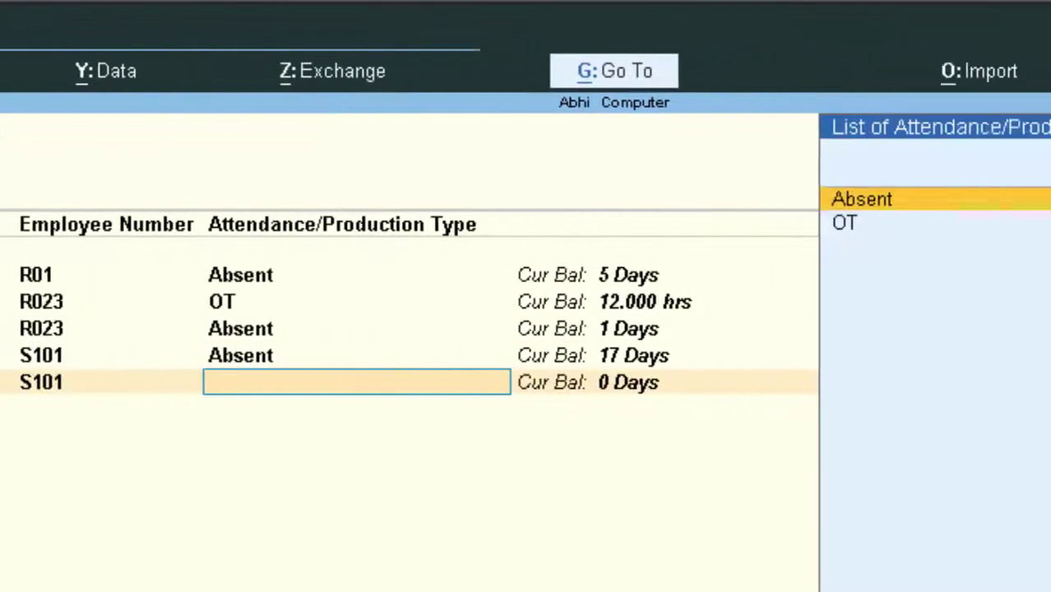
key("Down")
key("Return")
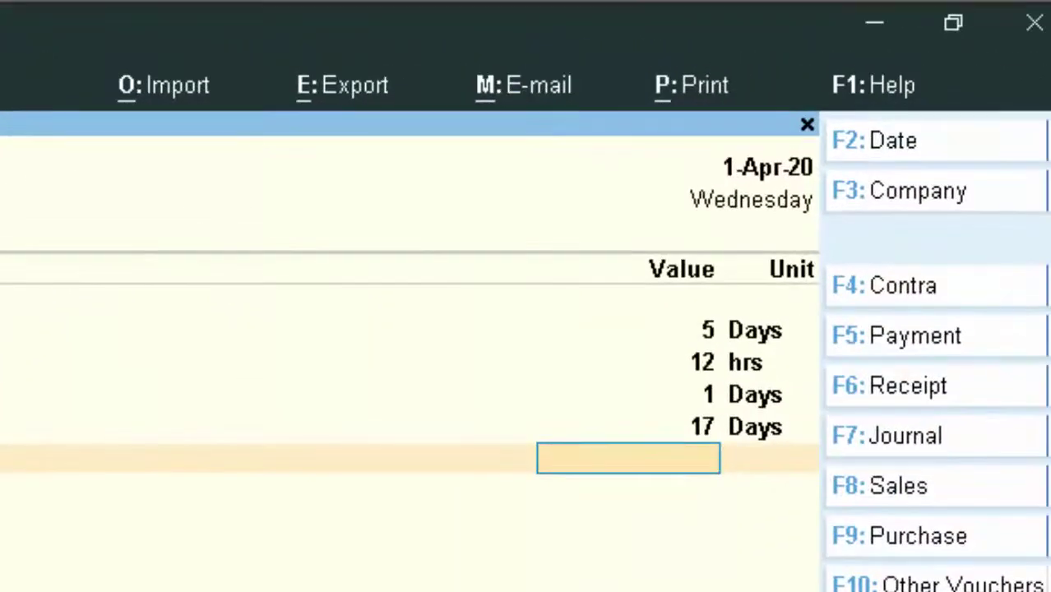
type("56")
key("Return")
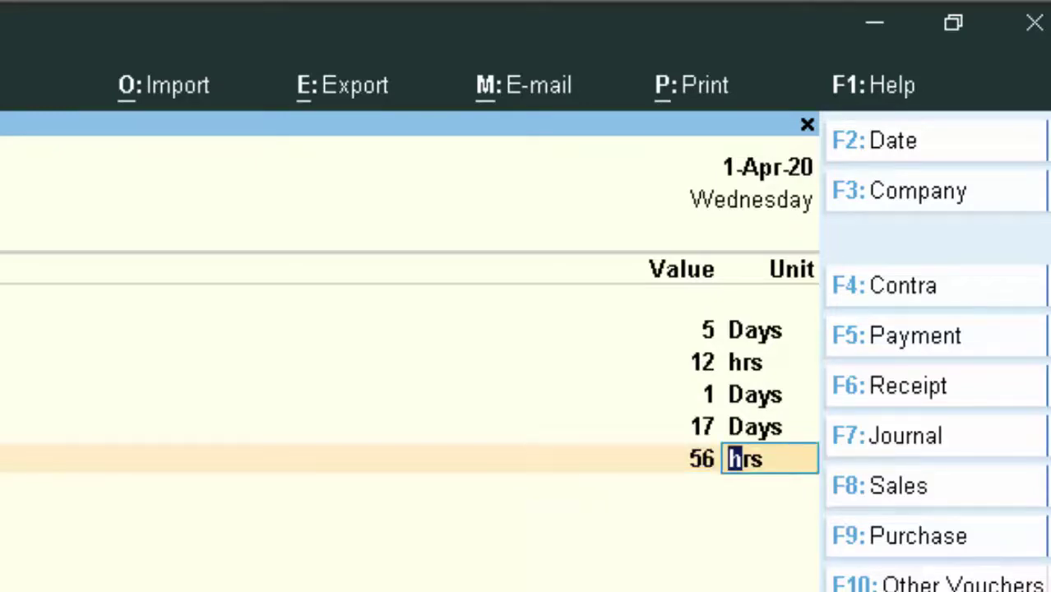
key("Return")
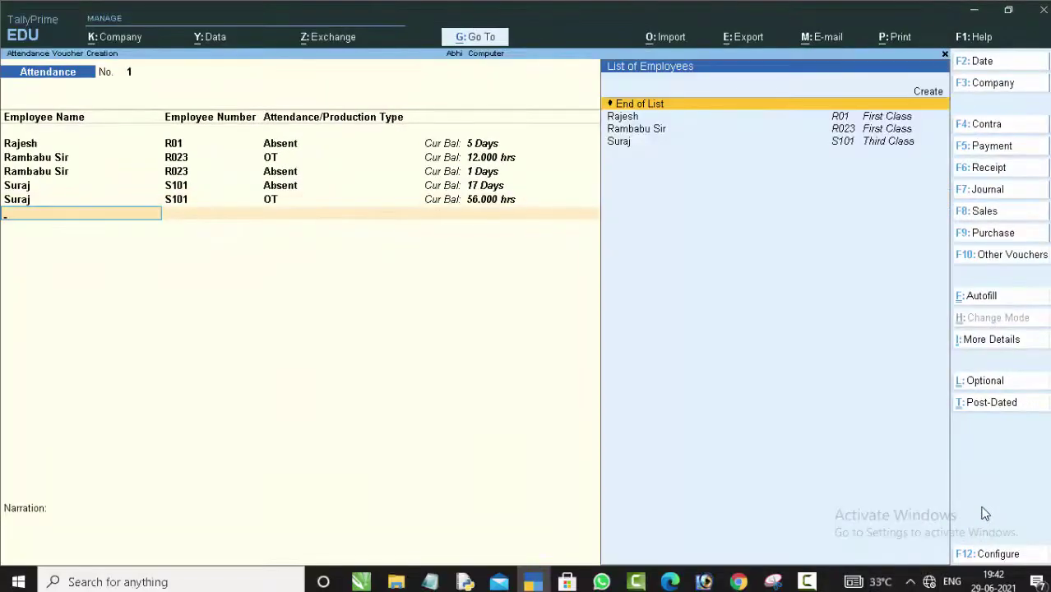
Step: Save the attendance voucher without a narration and change the voucher type to Payroll
key("Return")
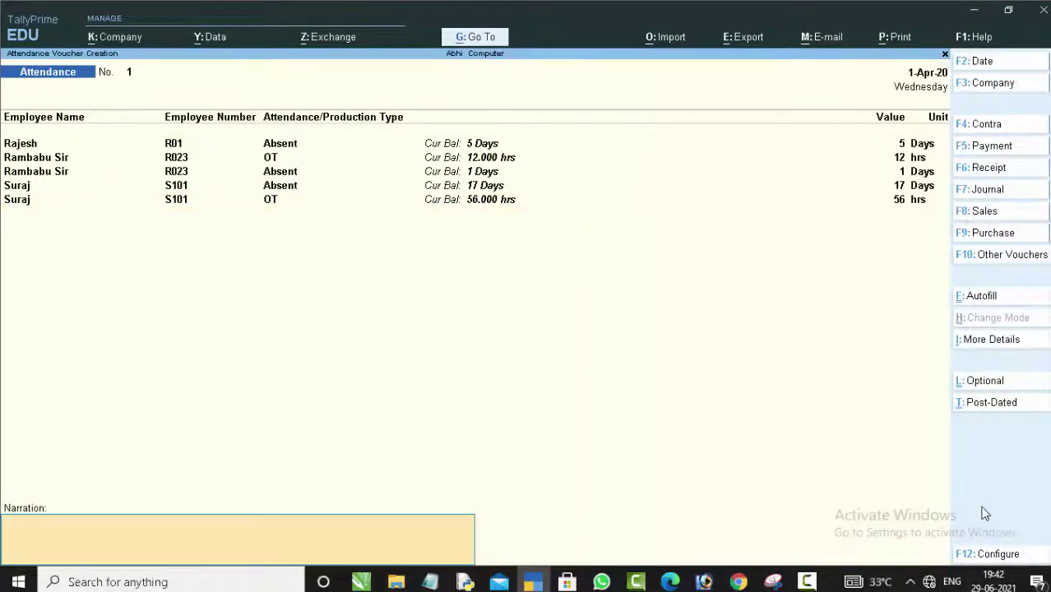
key("Return")
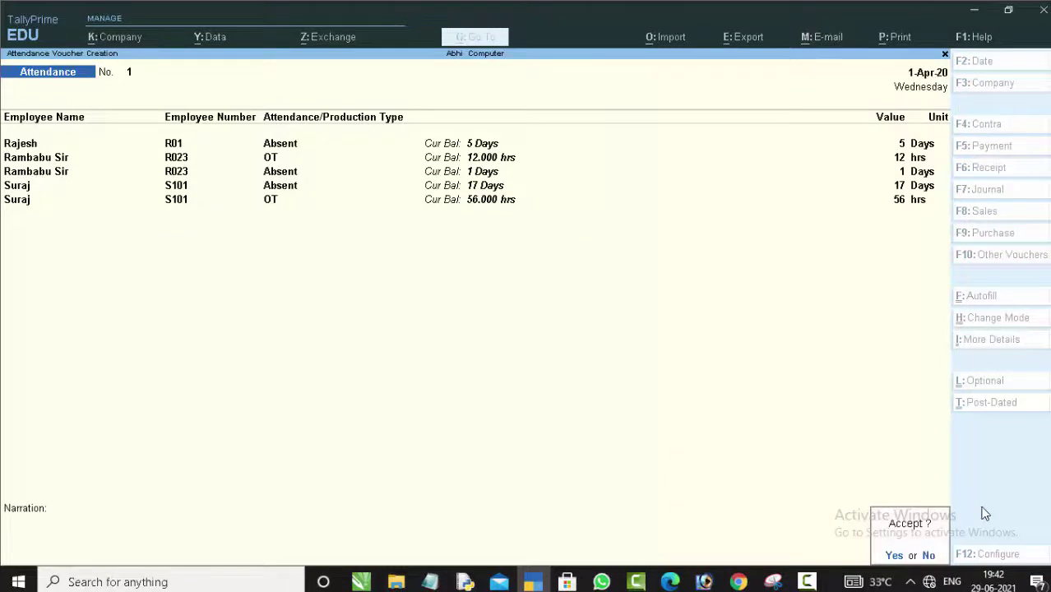
key("Return")
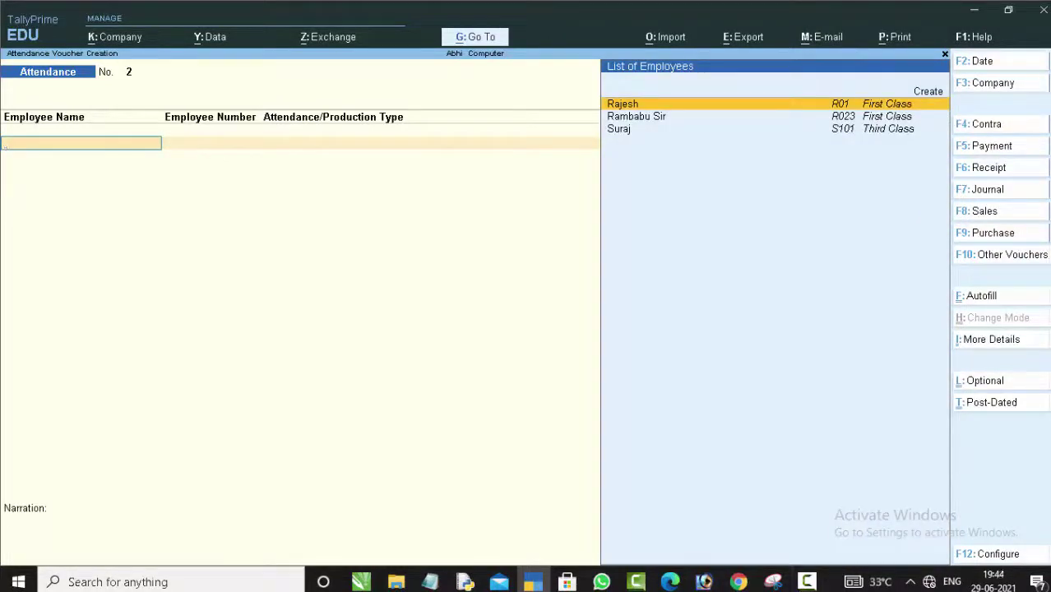
left_click(981, 260)
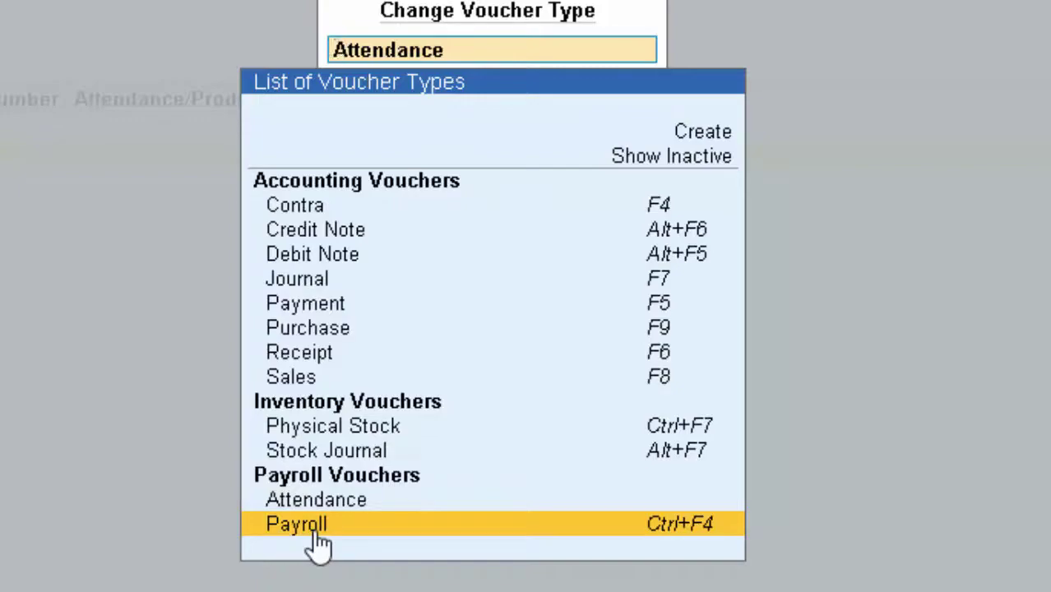
left_click(319, 539)
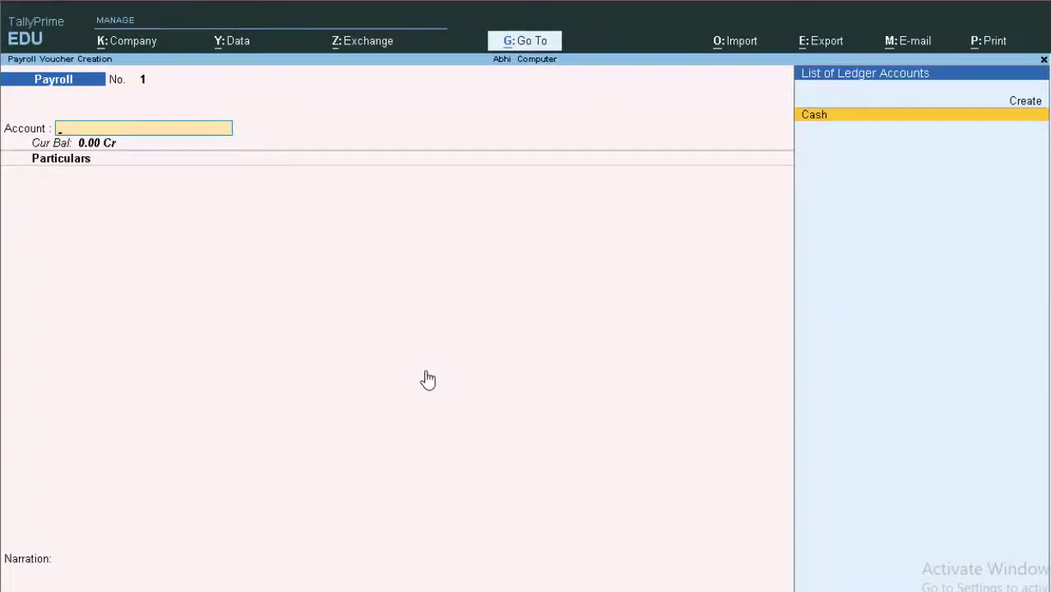
Step: Start a new ledger named HDFC Bank from the payroll voucher's account field and place it under Bank Accounts
key("alt+c")
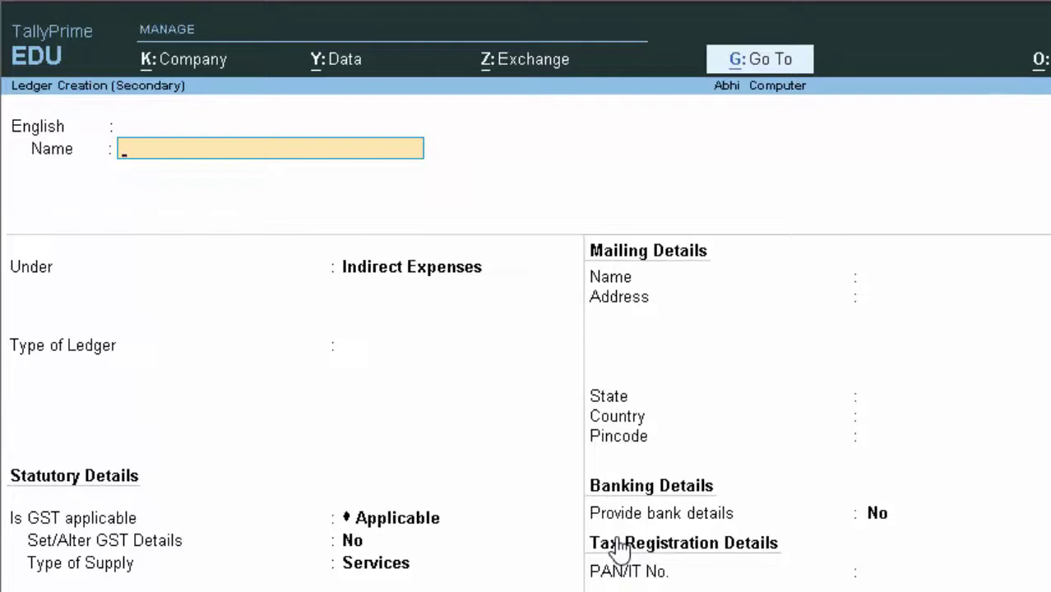
type("HDFC Bab")
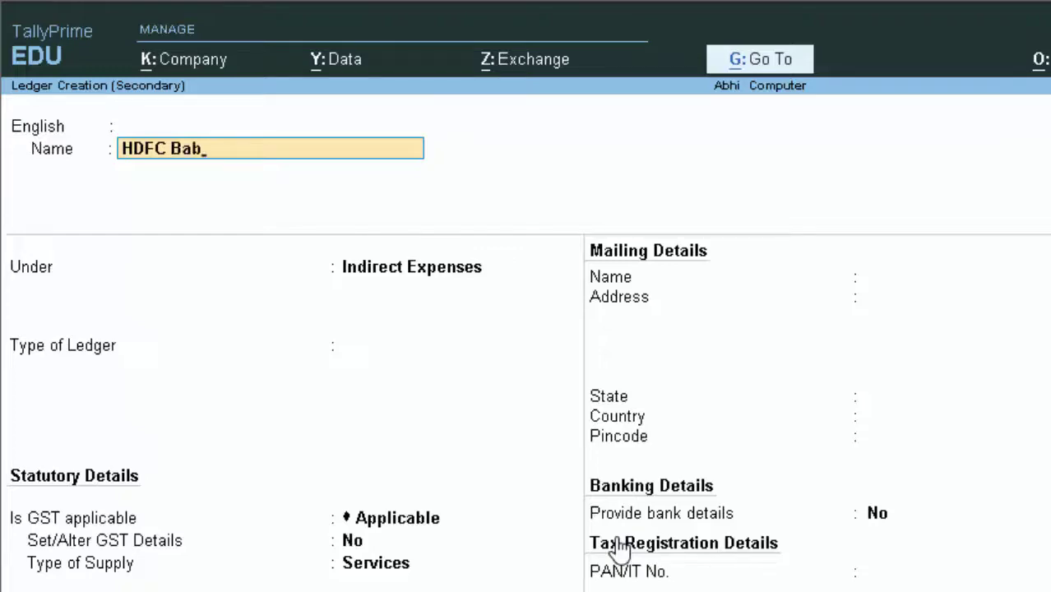
key("BackSpace")
type("nk")
key("Return")
key("Return")
key("Return")
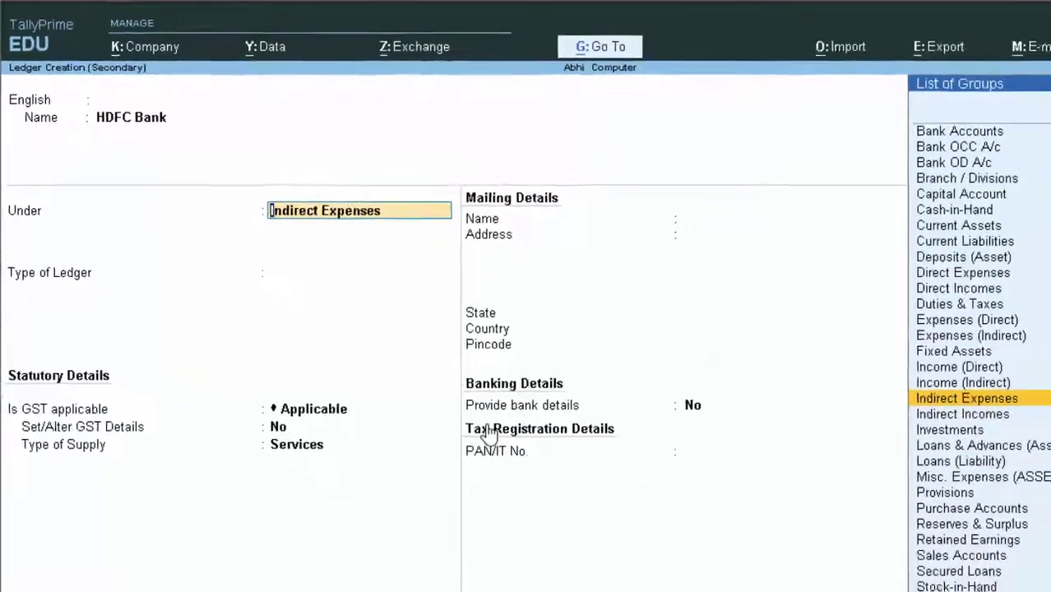
type("B")
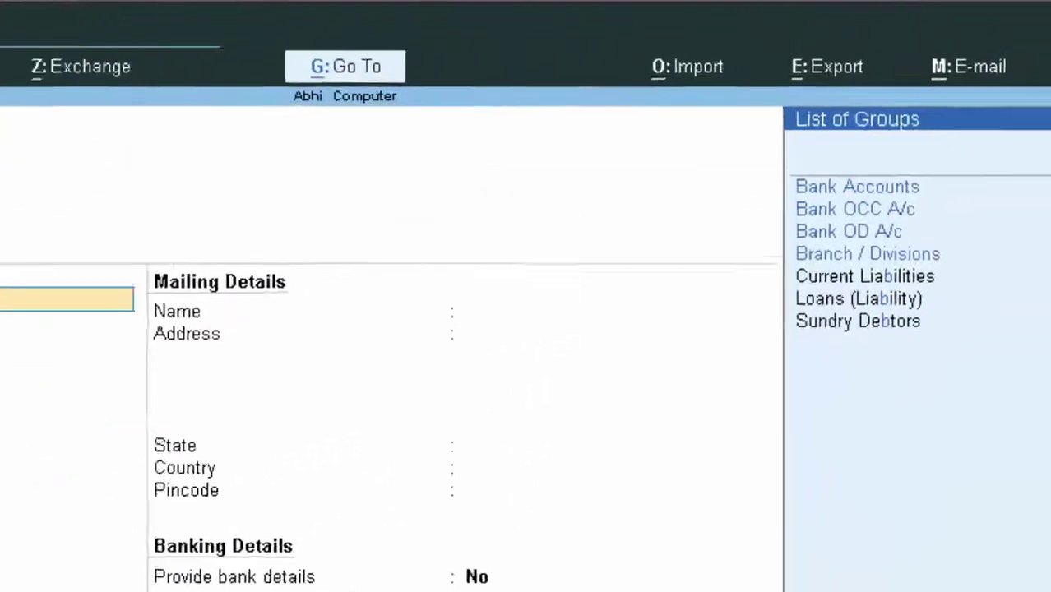
key("Down")
key("Up")
key("Return")
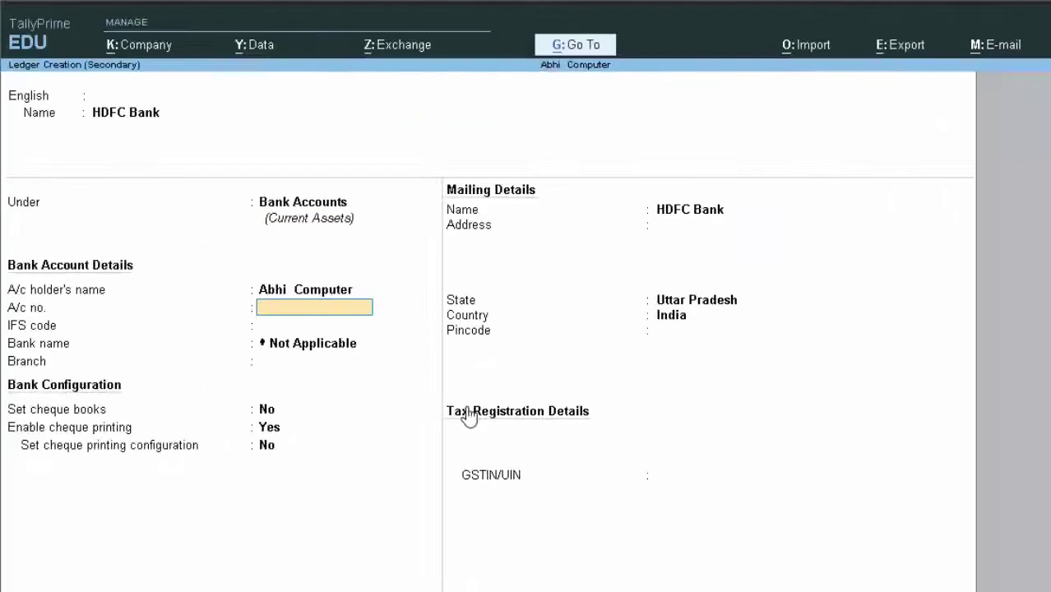
Step: Enter the bank account number and set the branch to Deoria, leaving the IFS code and bank name unchanged
type("333")
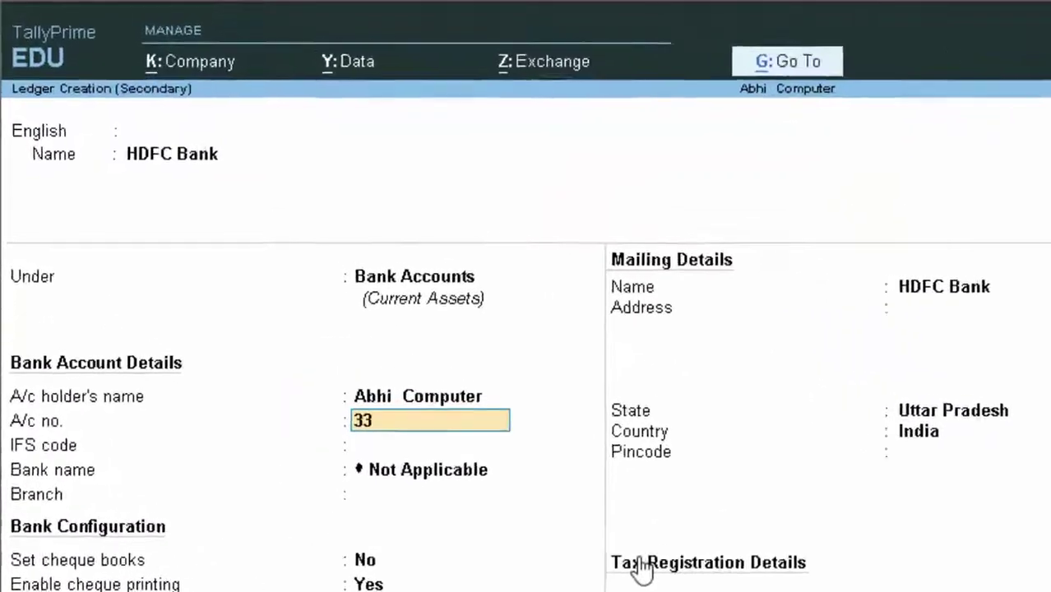
type("033")
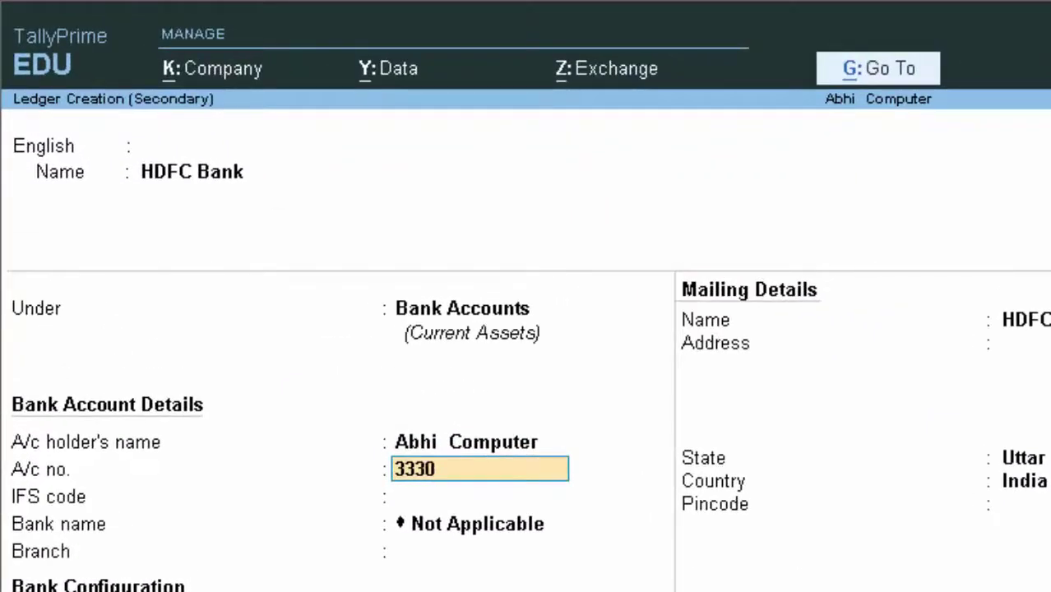
type("4567")
key("Return")
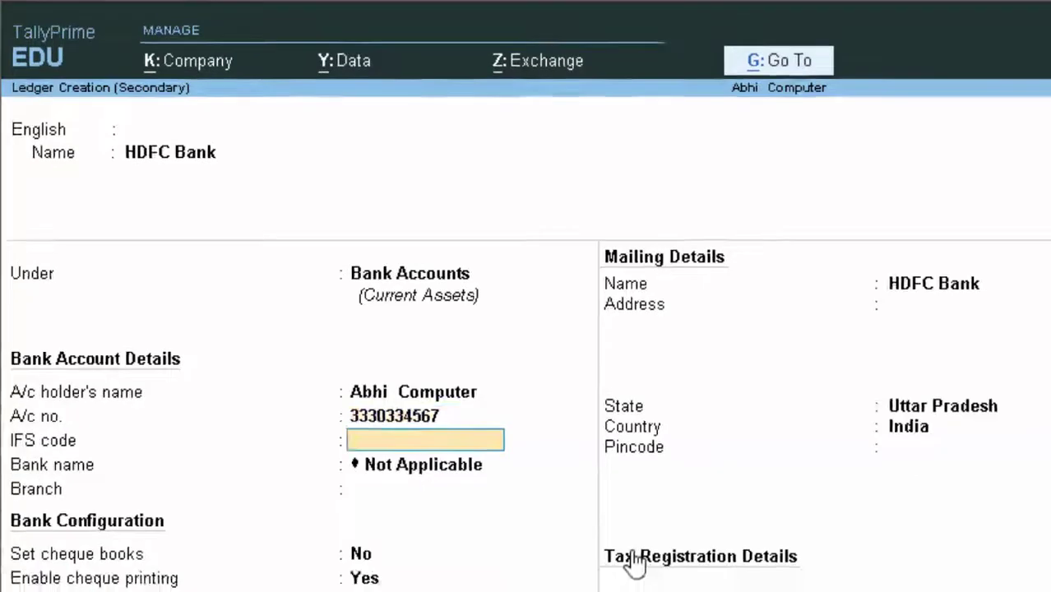
key("Return")
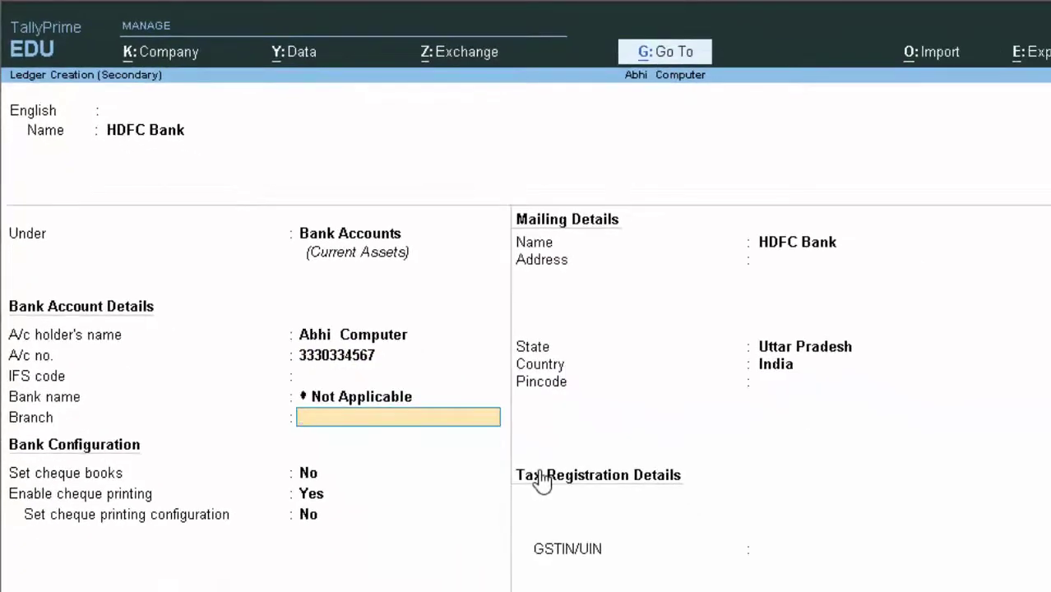
type("Deoria")
key("Return")
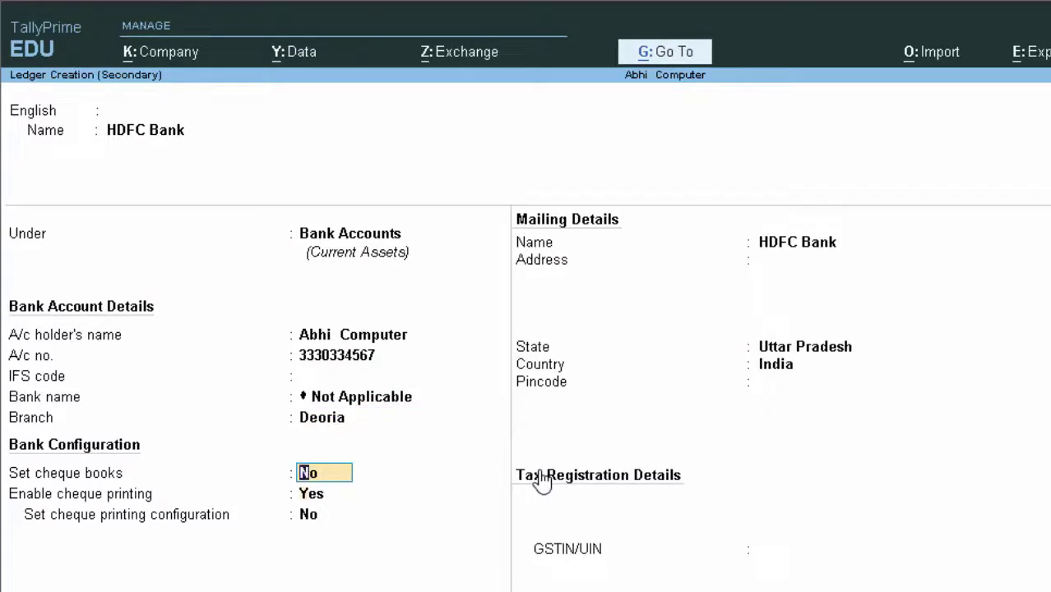
Step: Keep the default cheque, mailing and tax registration details and save the HDFC Bank ledger
key("Return")
key("Return")
key("Return")
key("Return")
key("Return")
key("Return")
key("Return")
key("Return")
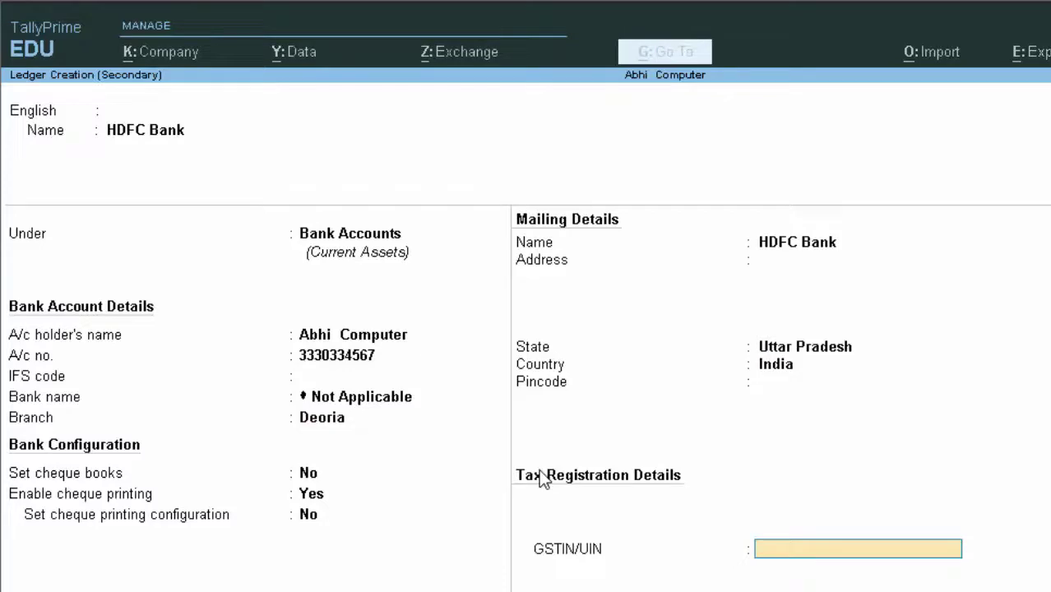
key("Return")
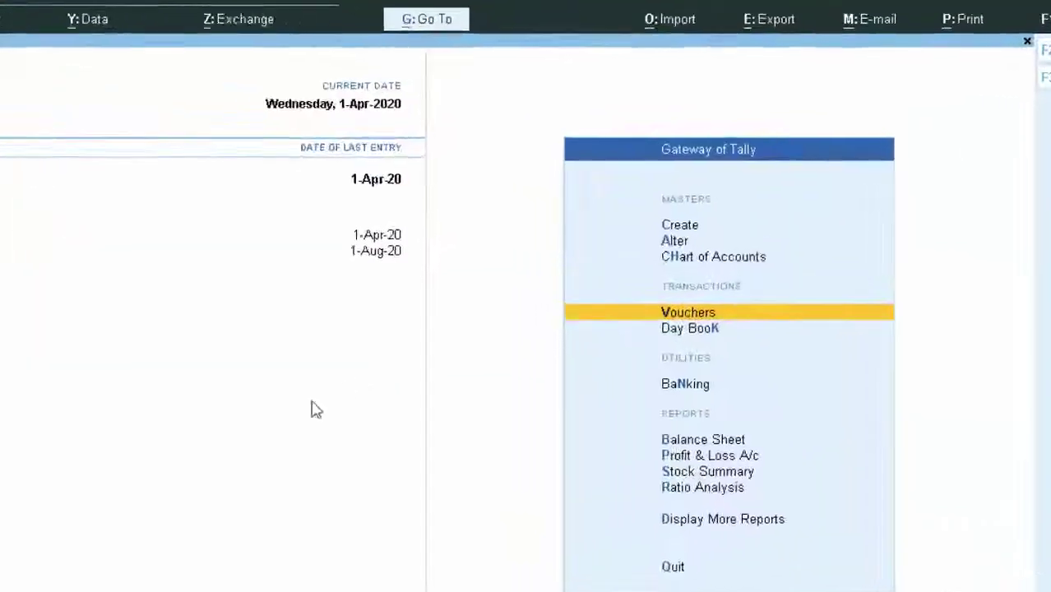
Step: From the Gateway of Tally, open the HDFC Bank ledger for alteration
key("Up")
key("Up")
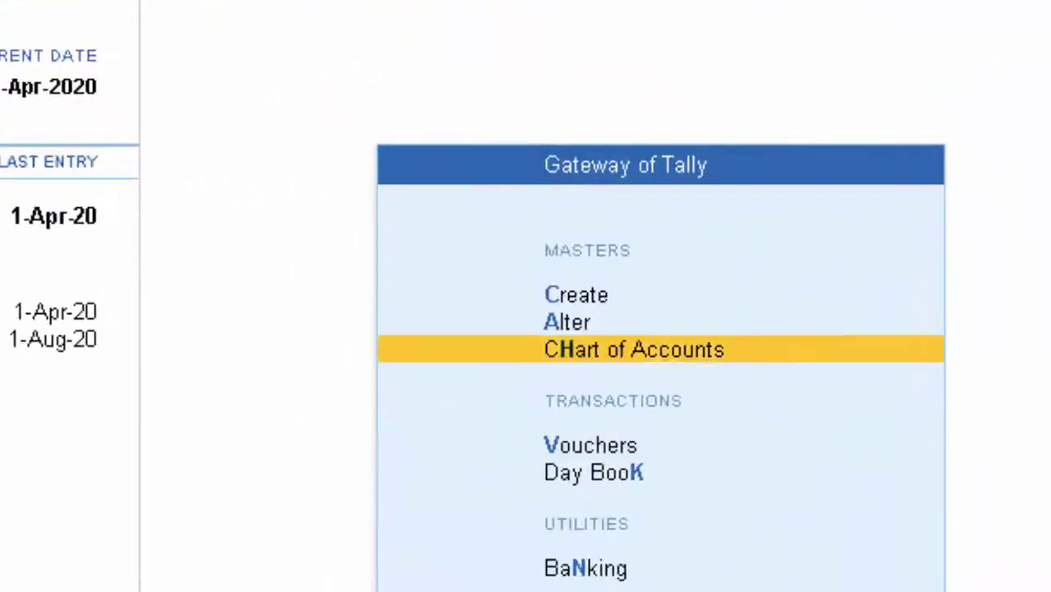
key("Return")
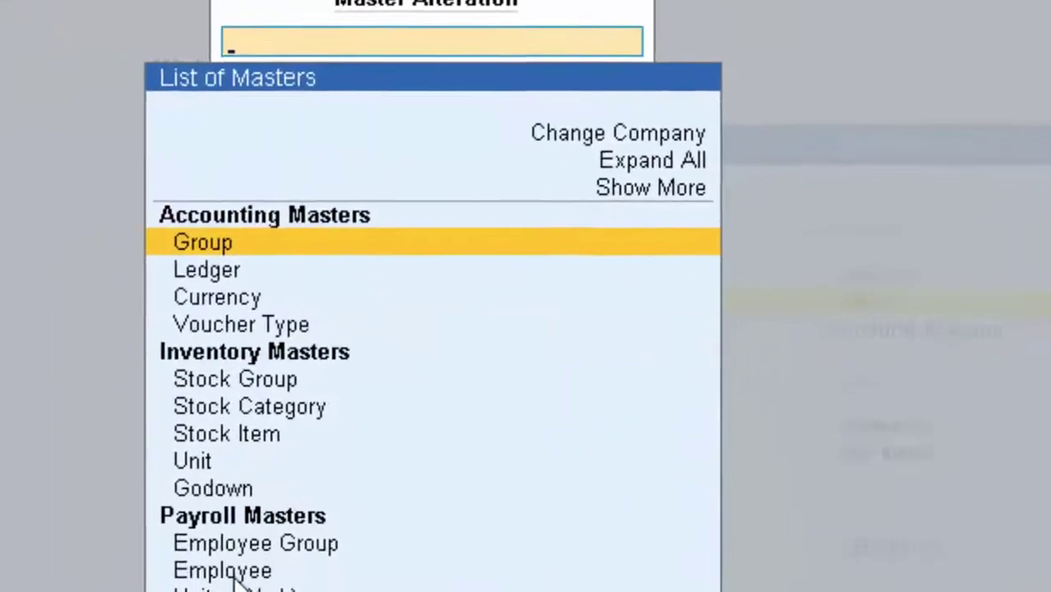
key("Down")
key("Down")
key("Down")
key("Down")
key("Down")
key("Down")
key("Down")
key("Down")
key("Down")
key("Down")
key("Down")
key("Down")
key("Down")
key("Down")
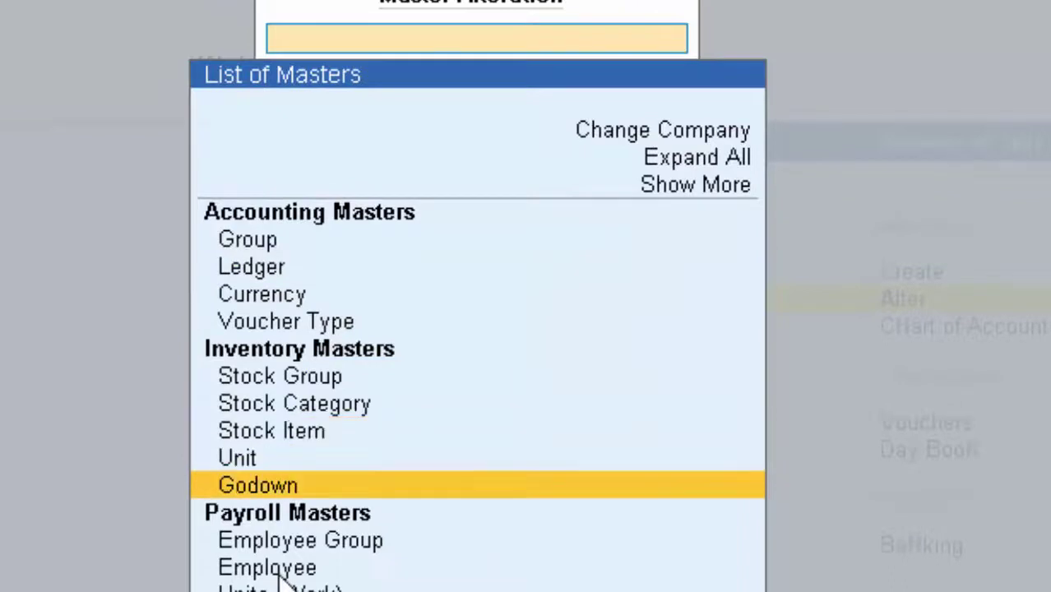
key("Down")
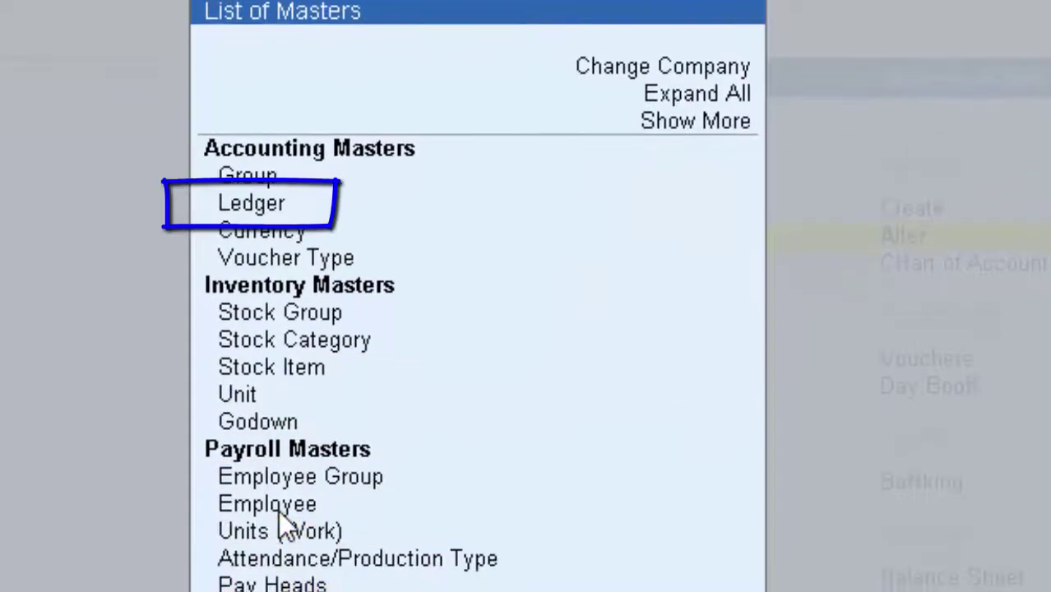
key("Up")
key("Up")
key("Up")
key("Up")
key("Up")
key("Up")
key("Up")
key("Up")
key("Up")
key("Up")
key("Up")
key("Up")
key("Up")
key("Up")
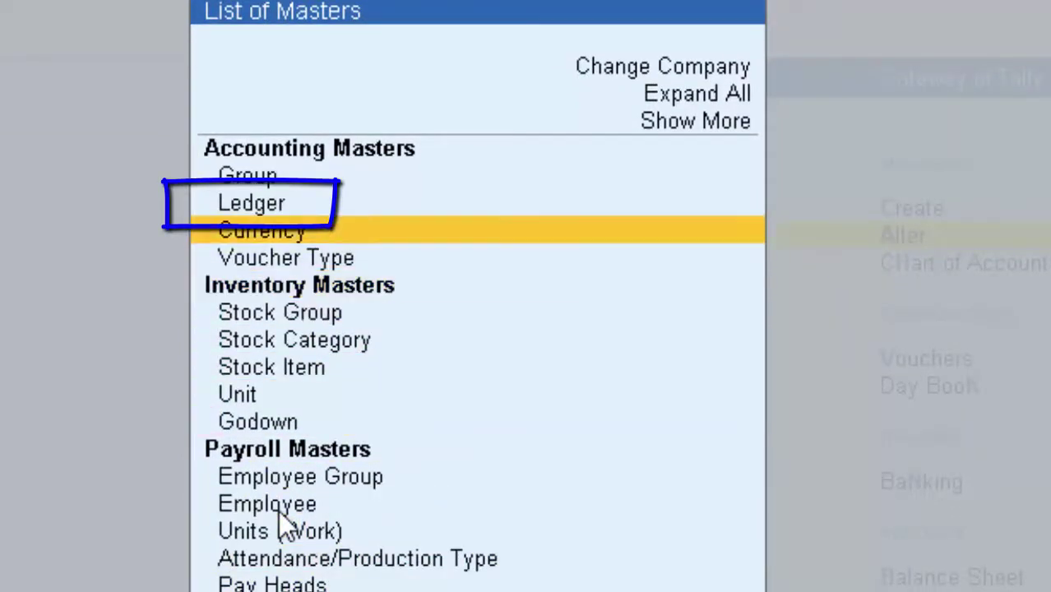
key("Return")
key("Down")
key("Down")
key("Down")
key("Down")
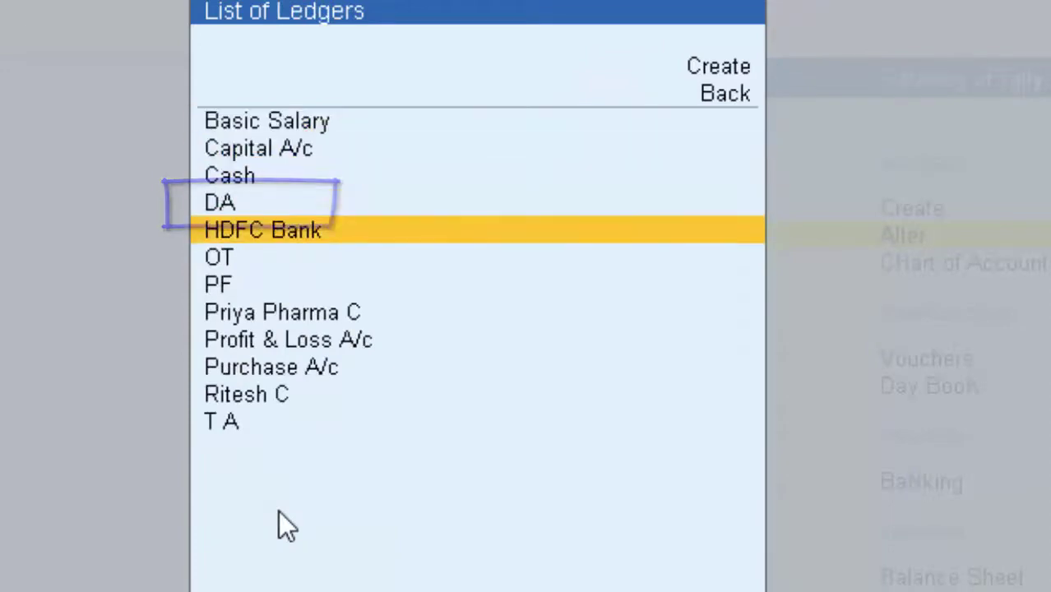
key("Return")
Step: Set the HDFC Bank ledger's opening balance to 1000000, keeping its other details, then save it and return to the Gateway of Tally
key("Return")
key("Return")
key("Return")
key("Return")
key("Return")
key("Return")
key("Return")
key("Return")
key("Return")
key("Return")
key("Return")
key("Return")
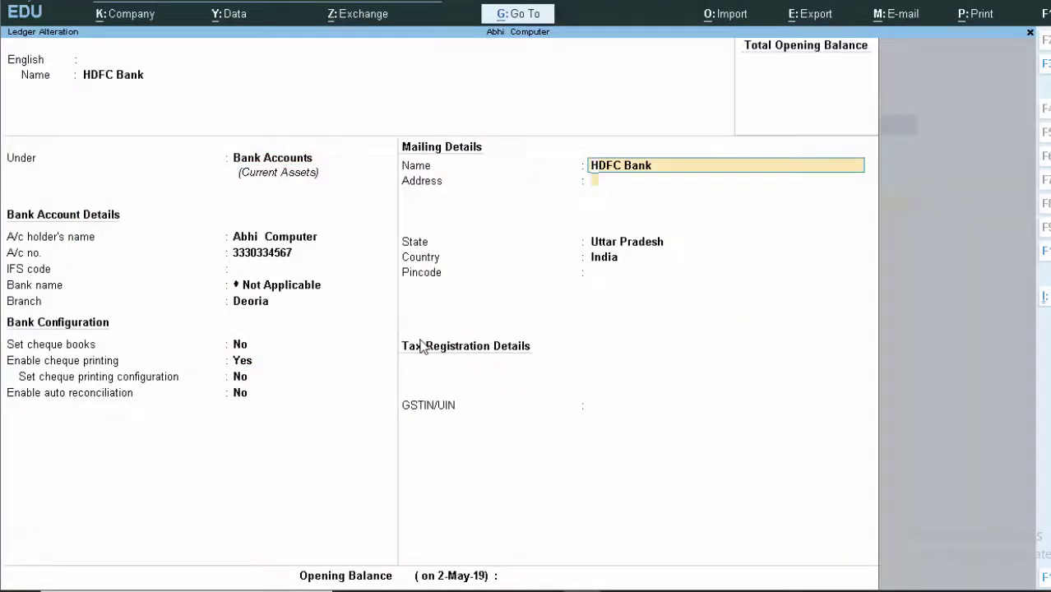
key("Return")
key("Return")
key("Return")
key("Return")
key("Return")
key("Return")
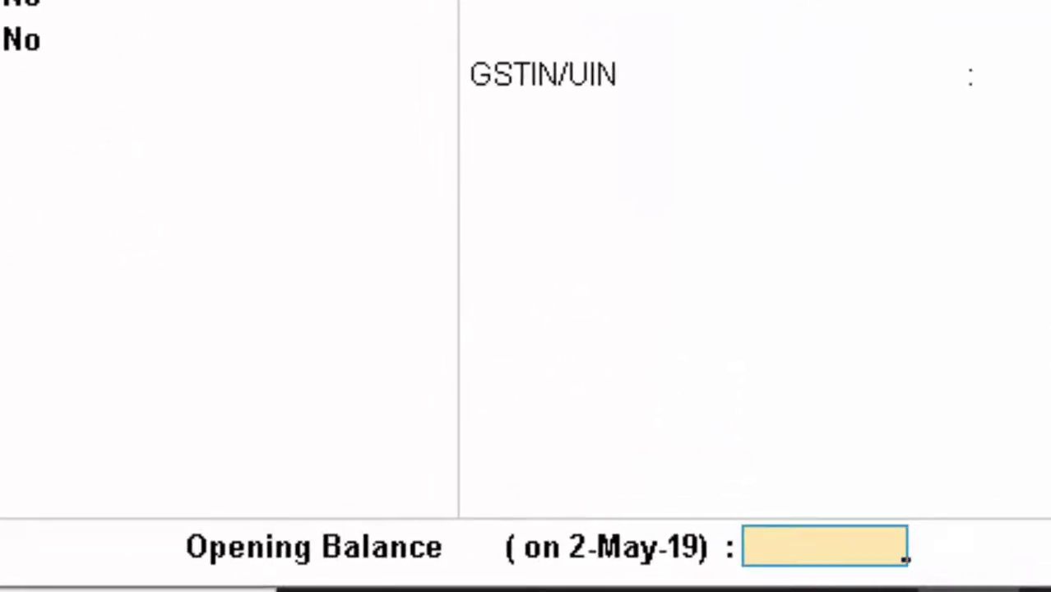
type("1")
type("0,00,0")
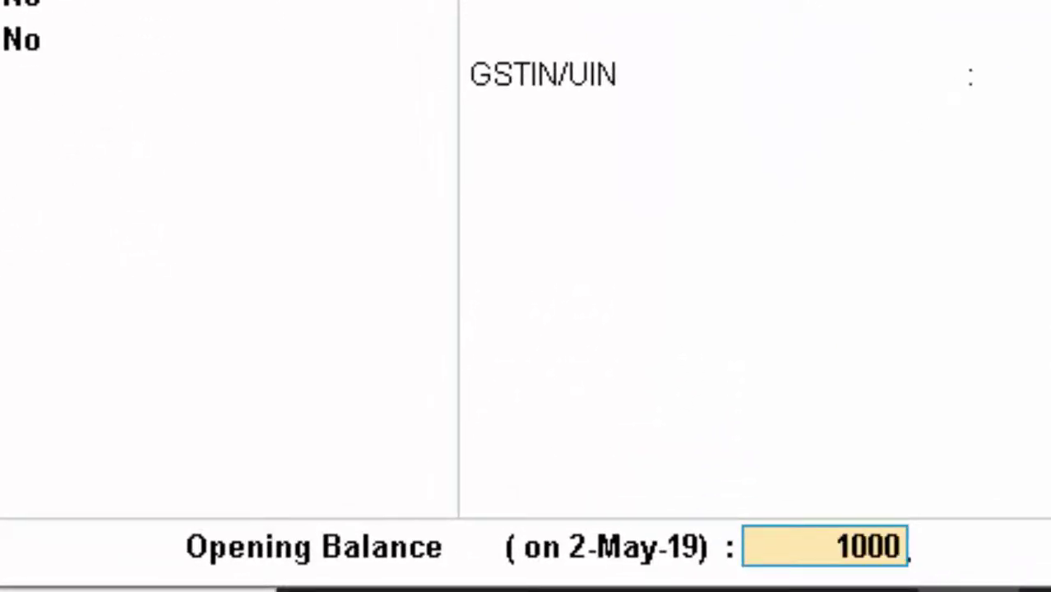
type("000")
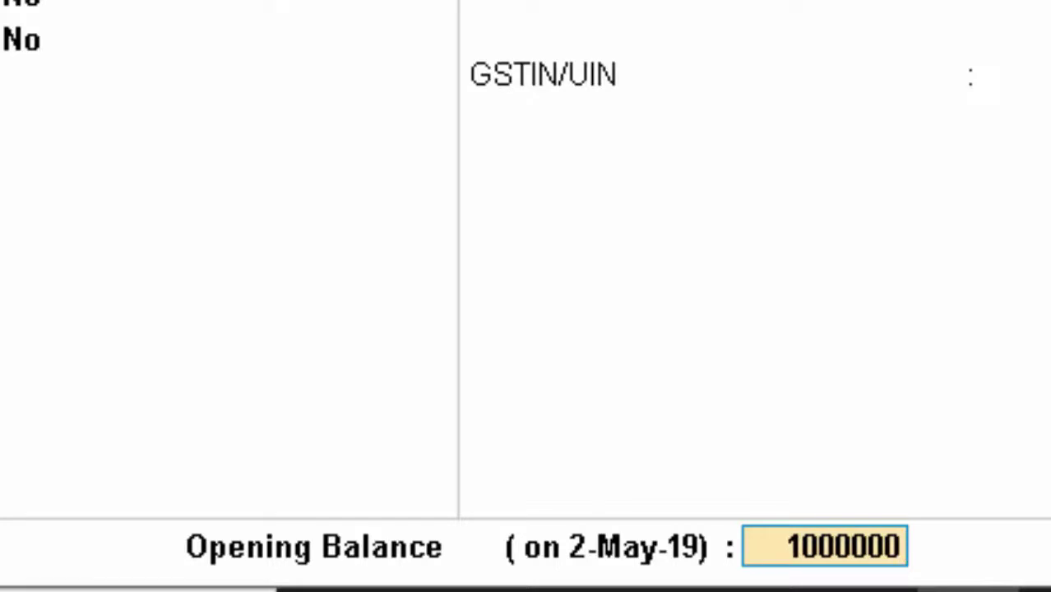
key("Return")
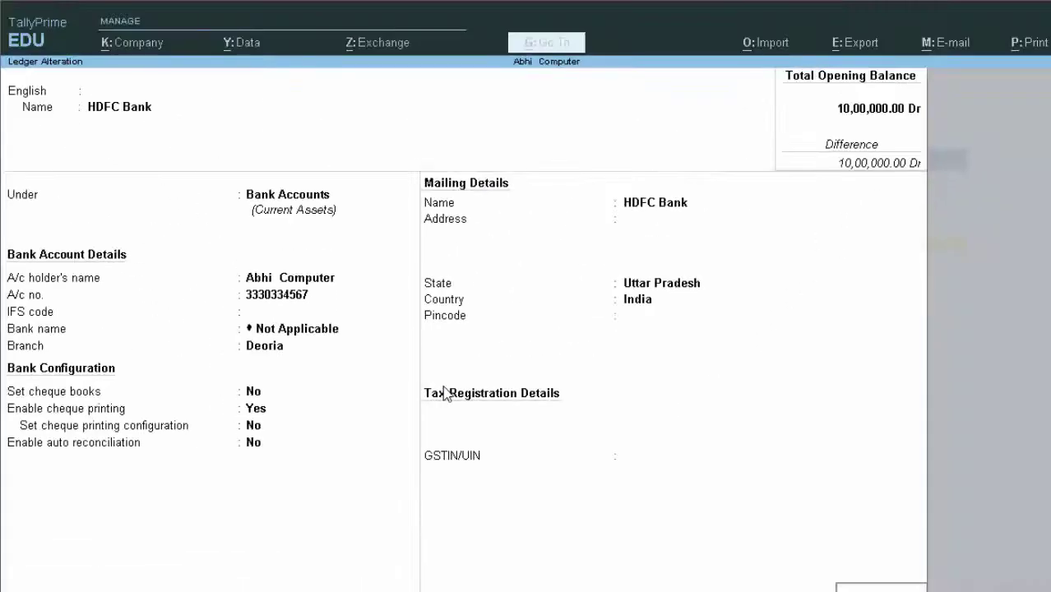
key("ctrl+a")
key("Escape")
key("Escape")
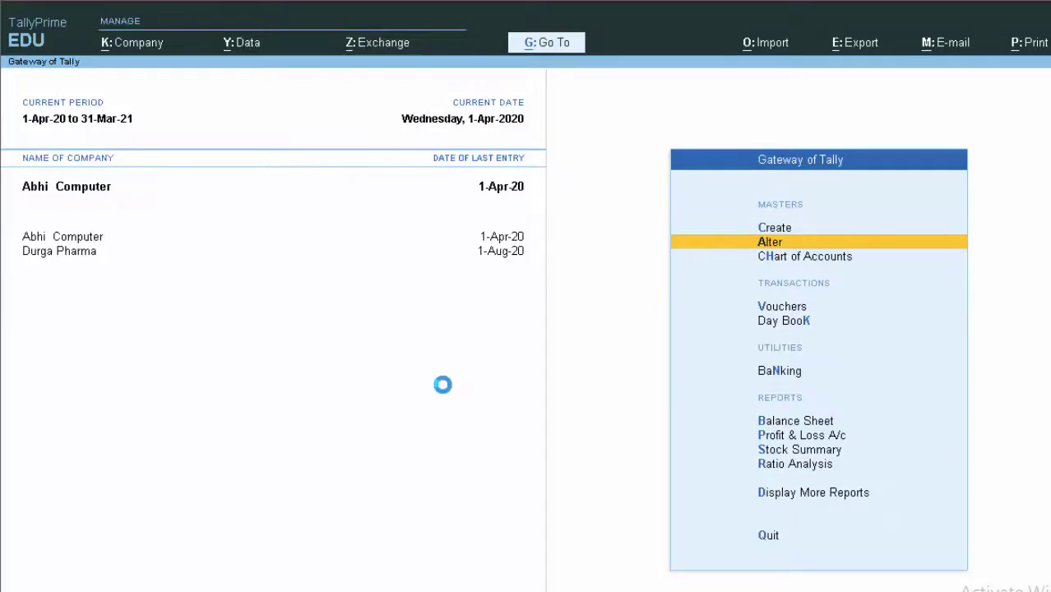
Step: Open a new payroll voucher and choose HDFC Bank as its account
key("ctrl+F4")
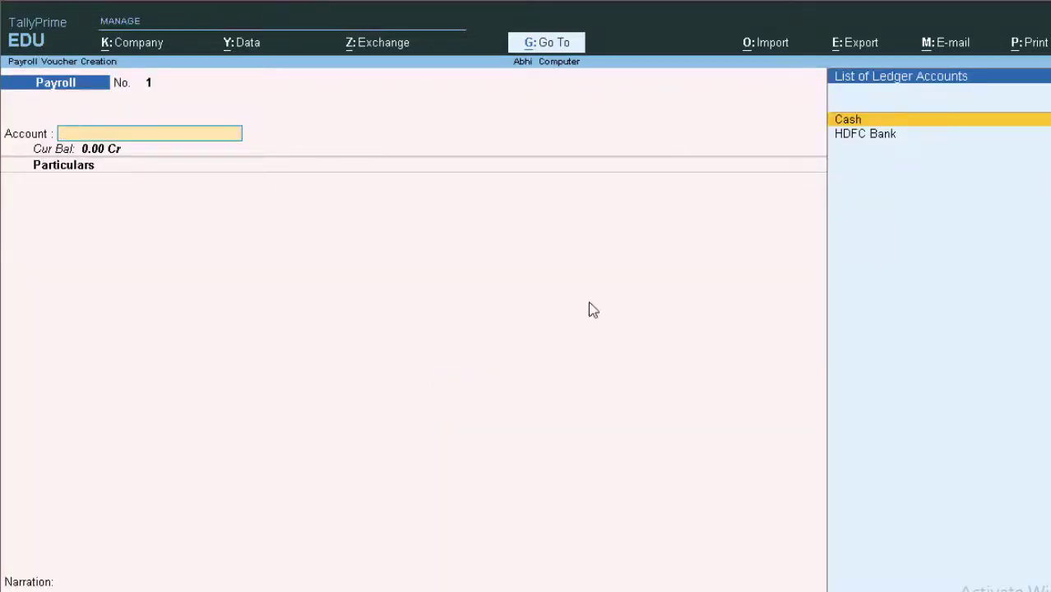
key("Down")
key("Return")
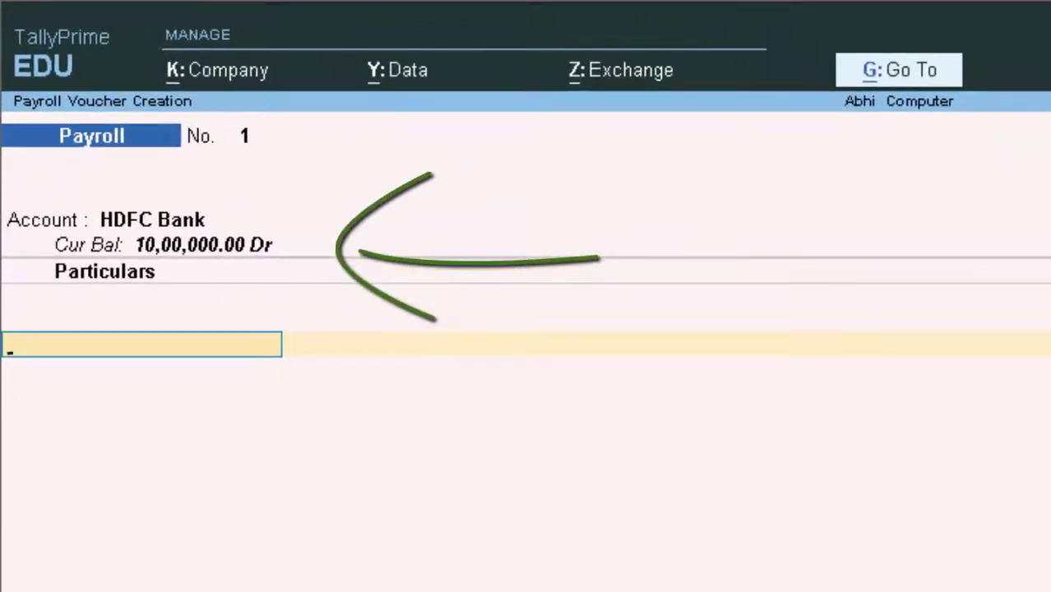
Step: Add the second employee in the employee list to the voucher with a Basic Salary of 200000 as debit
key("Down")
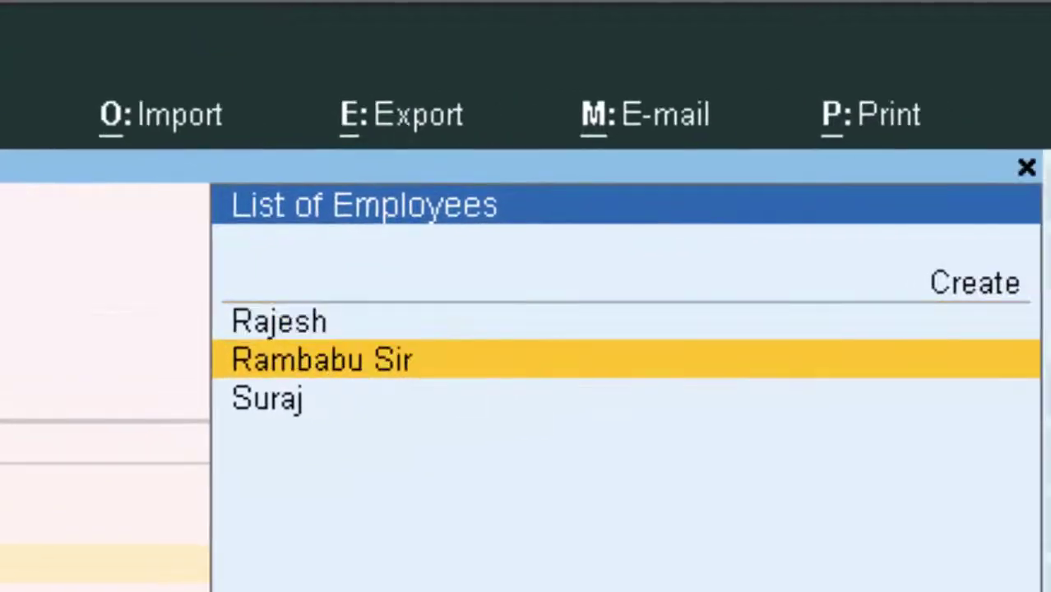
key("Return")
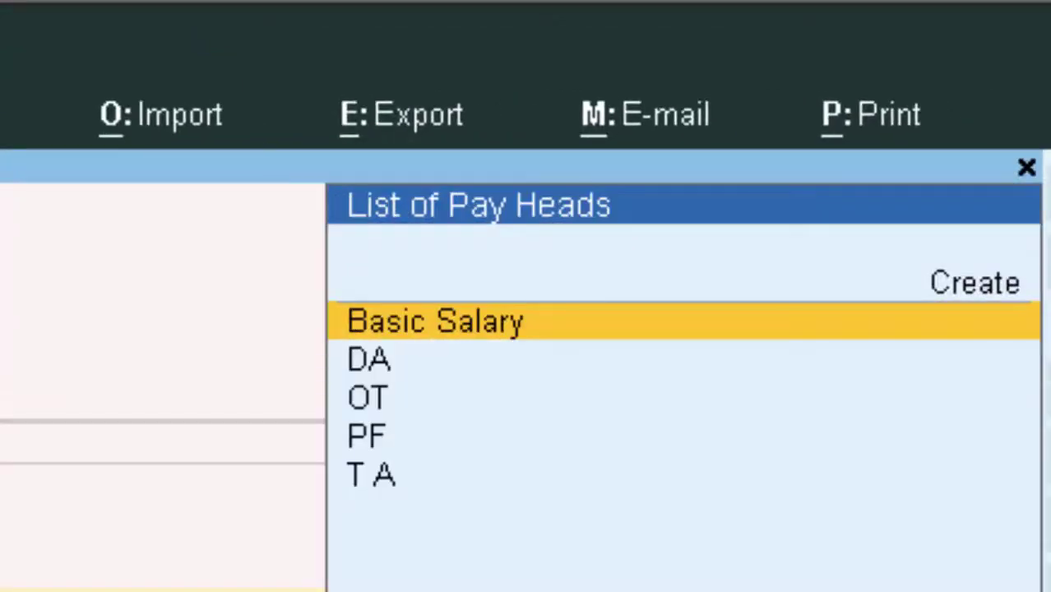
key("Return")
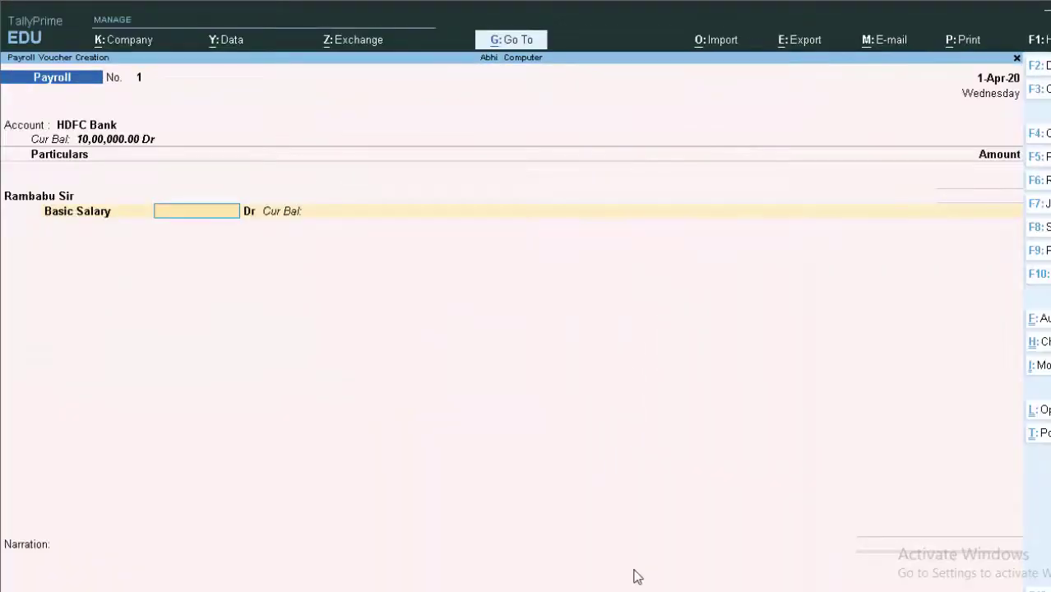
type("200000")
key("Return")
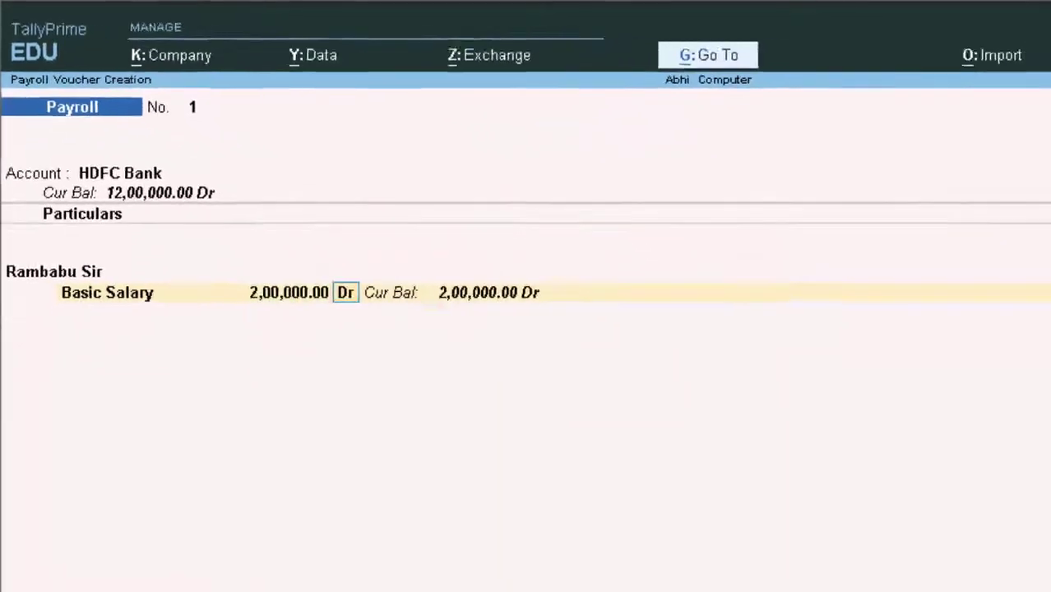
key("Return")
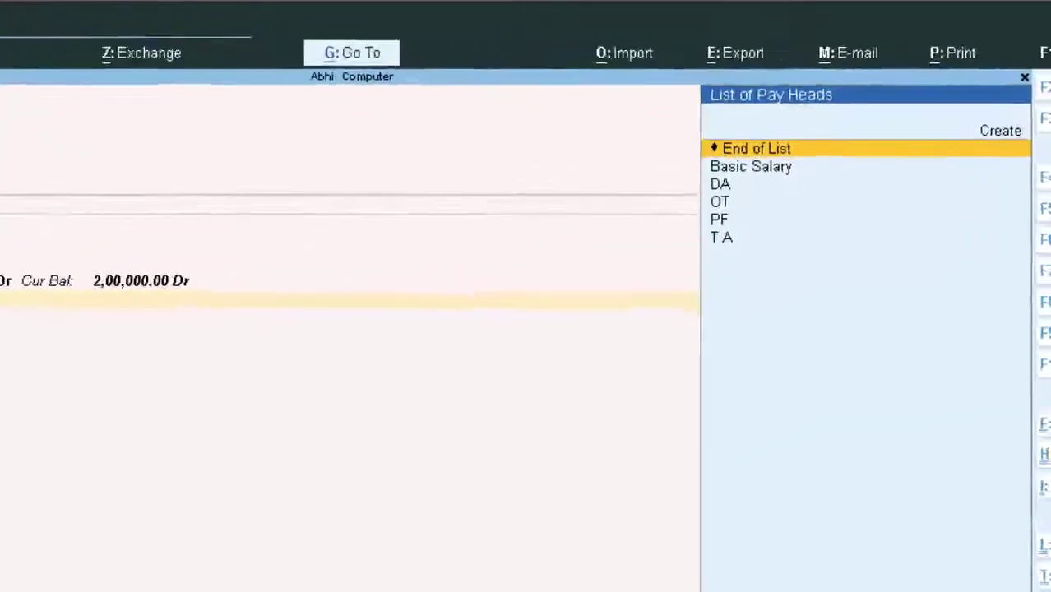
Step: Add the DA pay head with 5000 as debit under the voucher's first employee
key("Down")
key("Down")
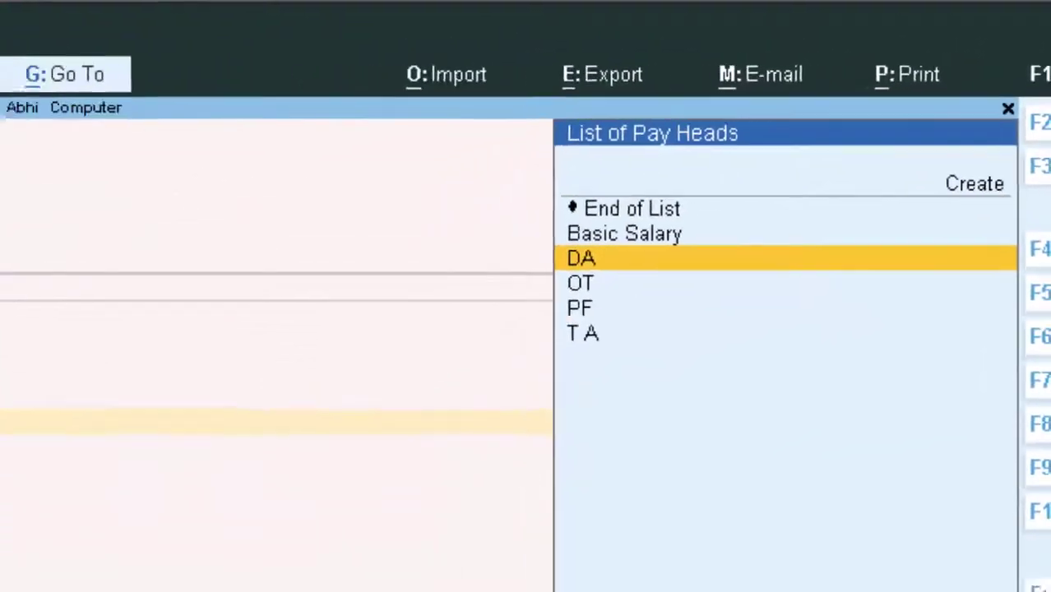
key("Return")
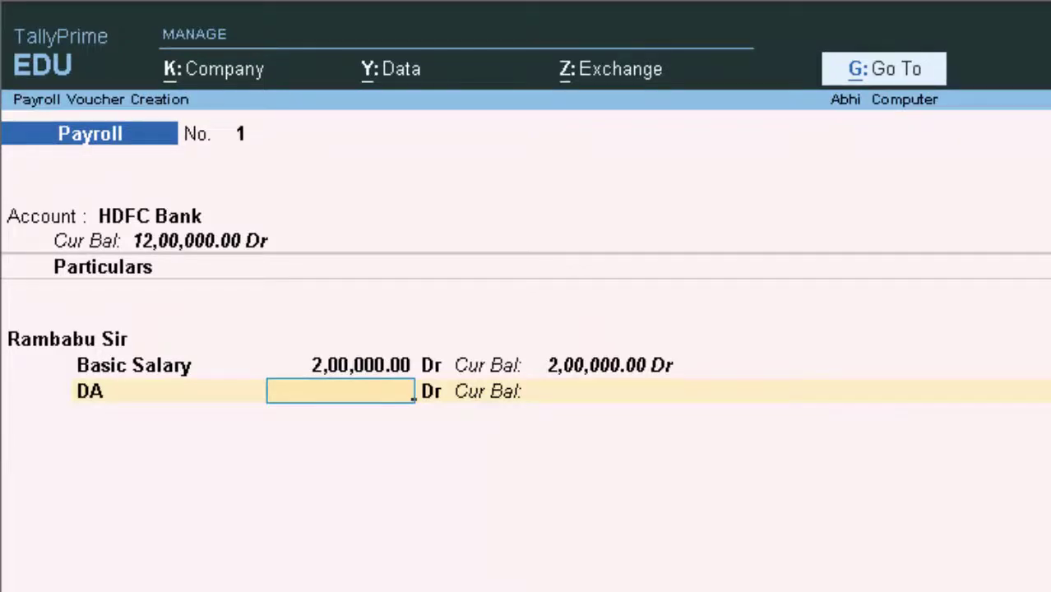
type("5000")
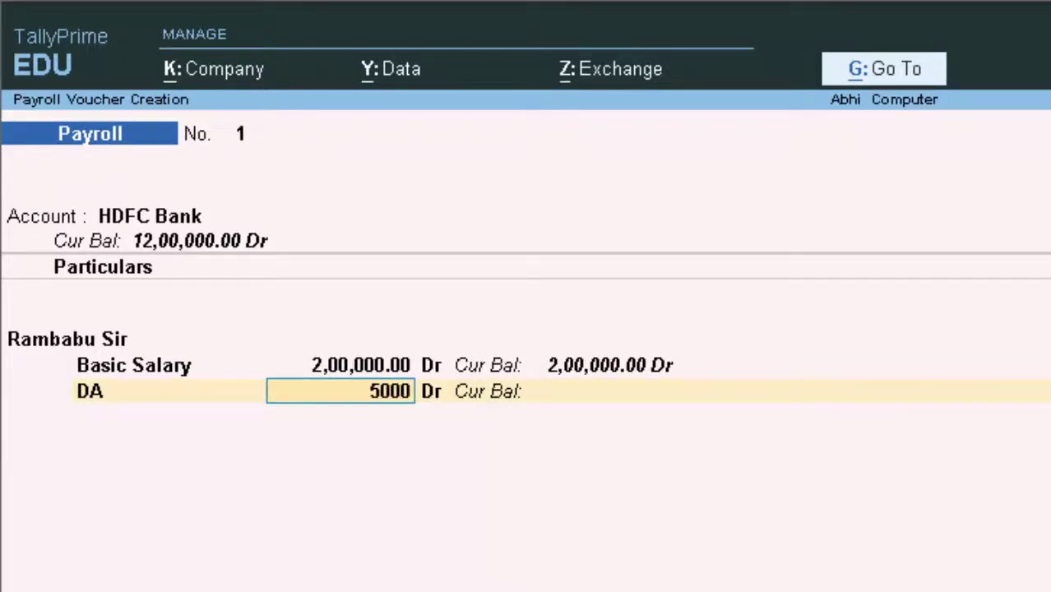
key("Return")
key("Return")
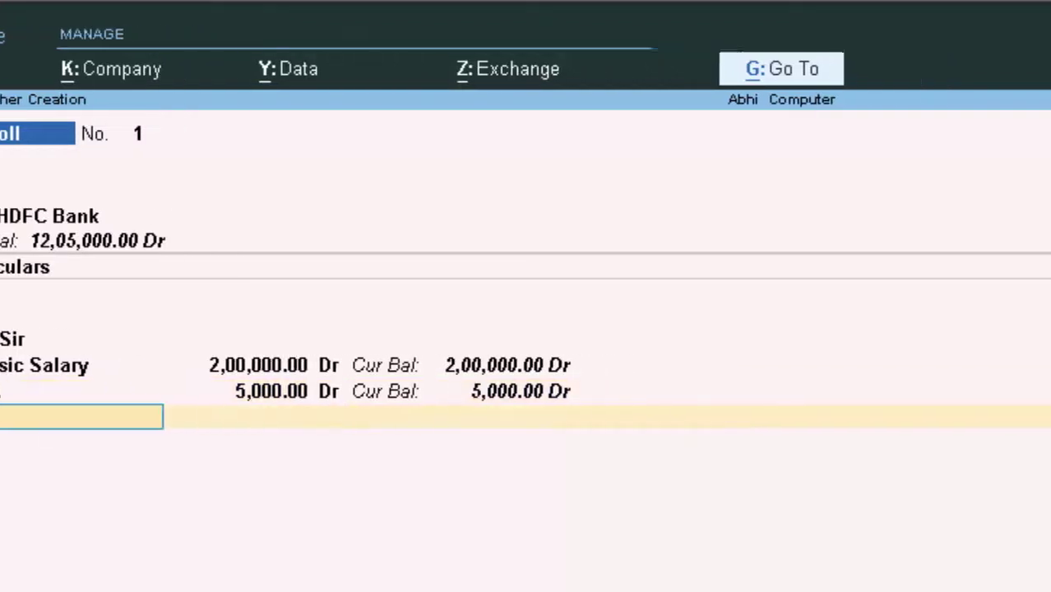
Step: Add the OT pay head with 70000 as debit for the same employee
key("Down")
key("Down")
key("Down")
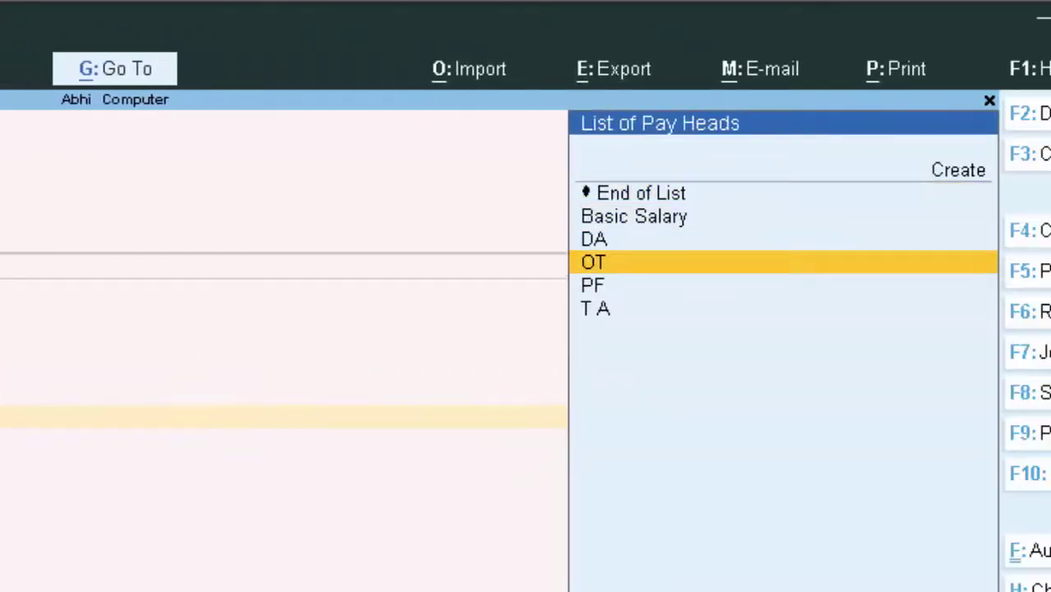
key("Return")
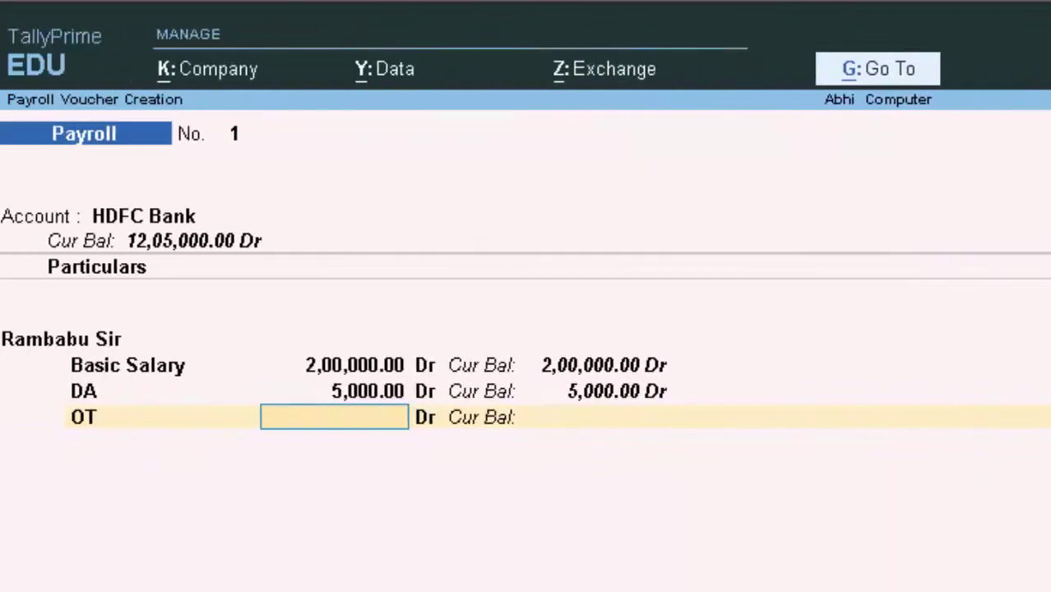
type("70000")
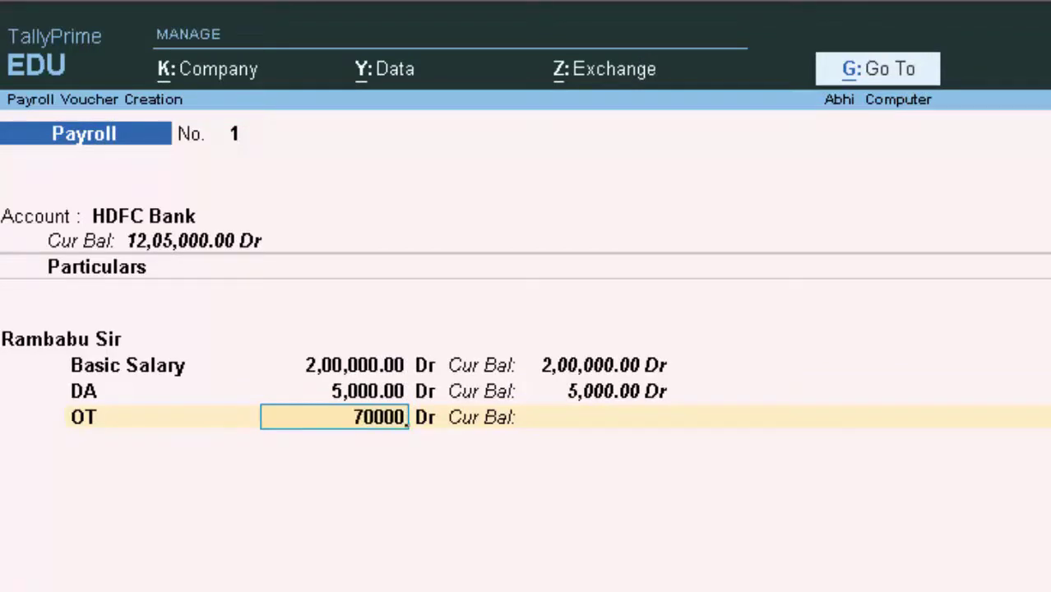
key("Return")
key("Return")
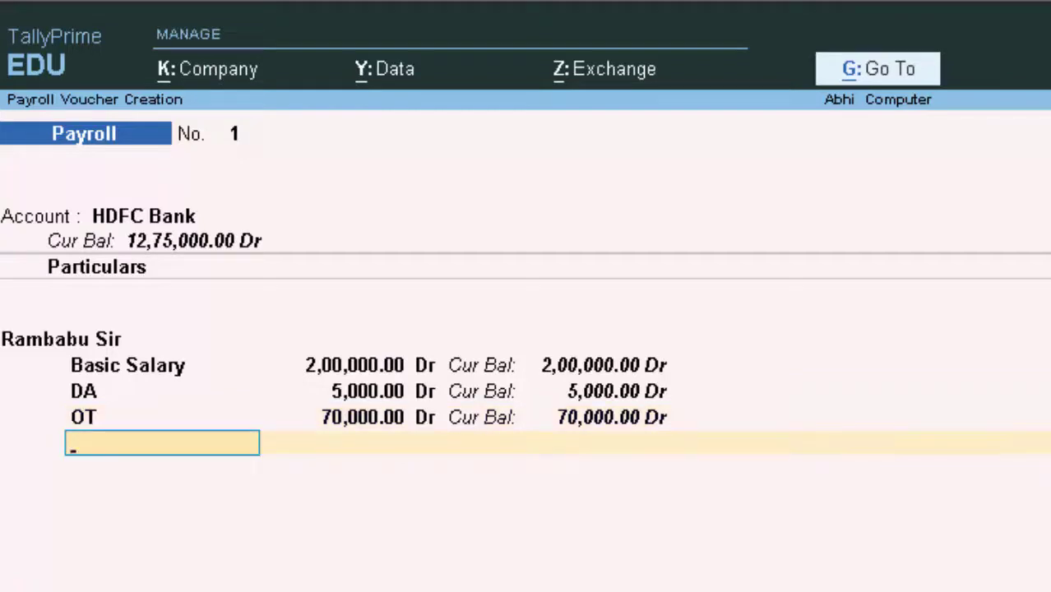
Step: Add the PF pay head with 40000 as debit for the same employee
type("PF")
key("Return")
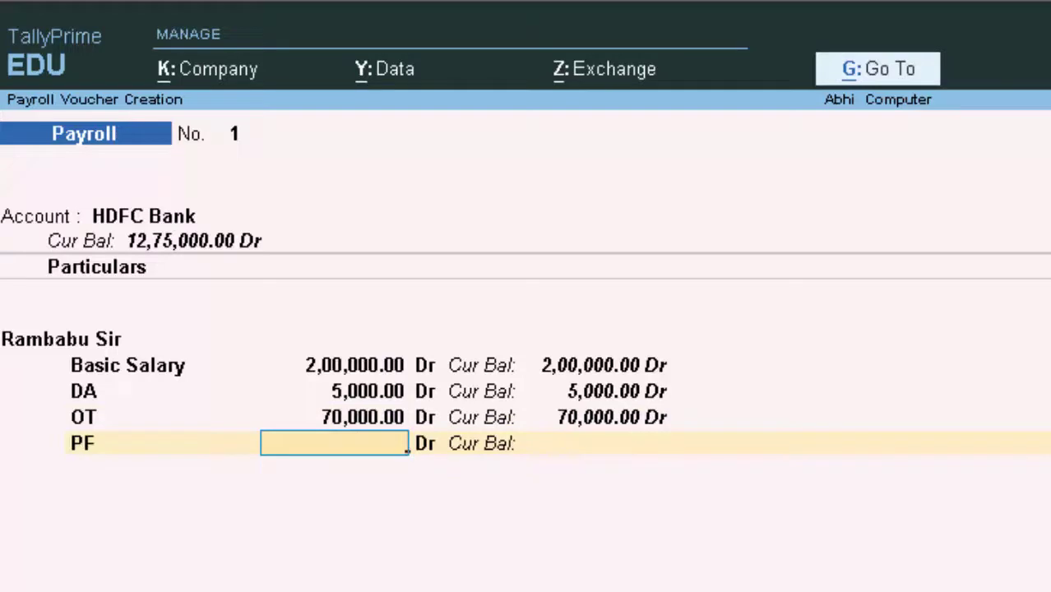
type("40000")
key("Return")
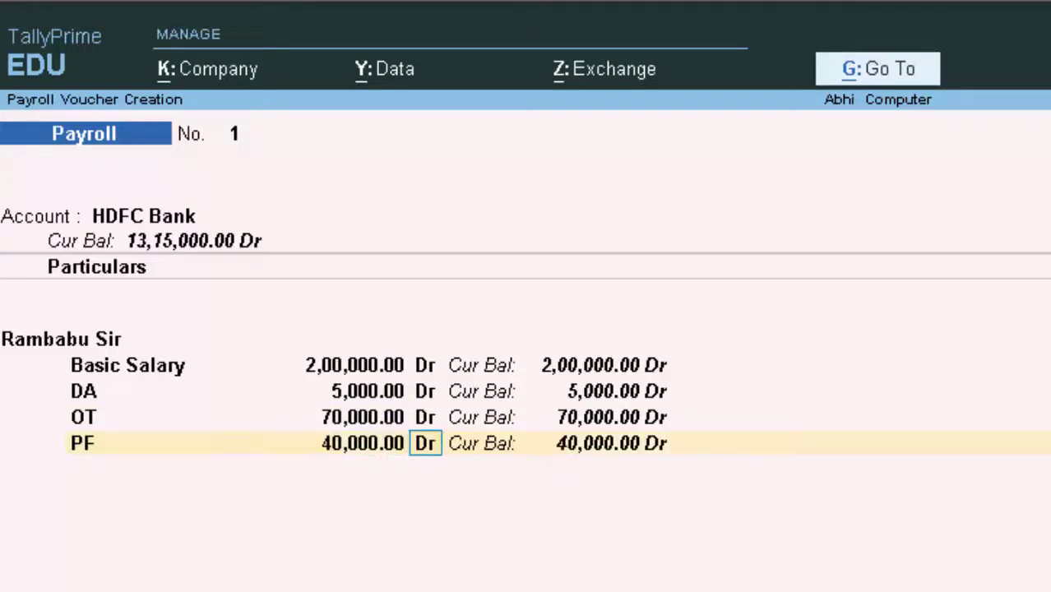
key("Return")
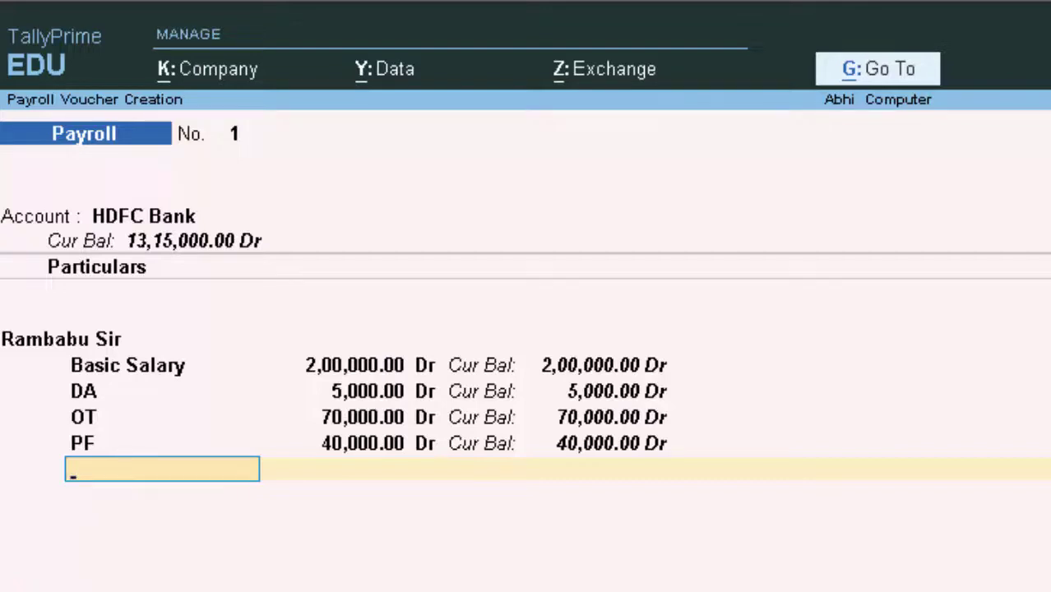
Step: End the current employee's pay heads and add the first employee in the employee list with a Basic Salary of 50000 as debit
type("OT")
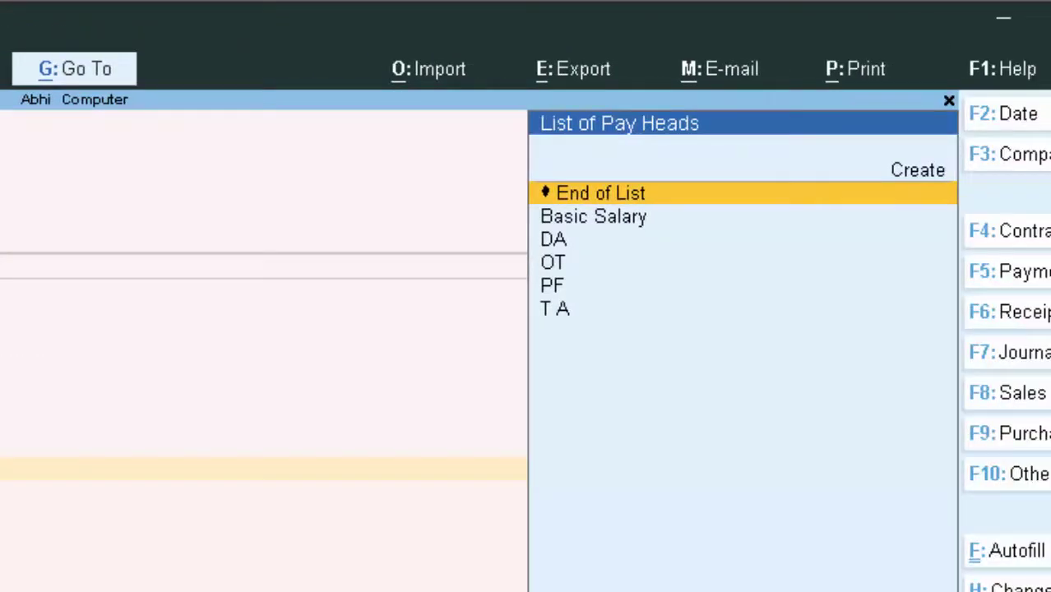
key("Return")
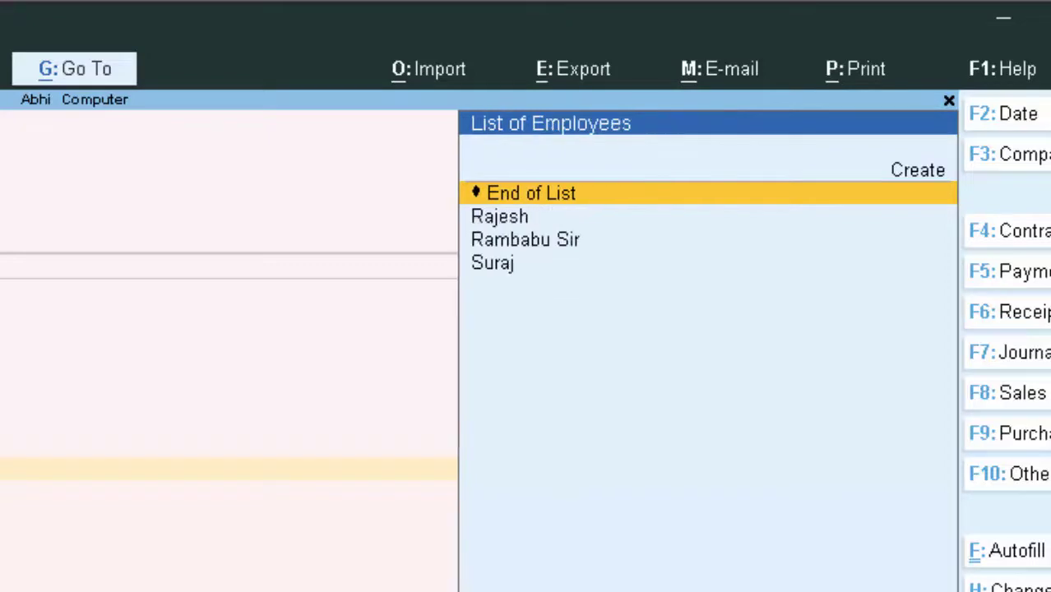
key("Down")
key("Return")
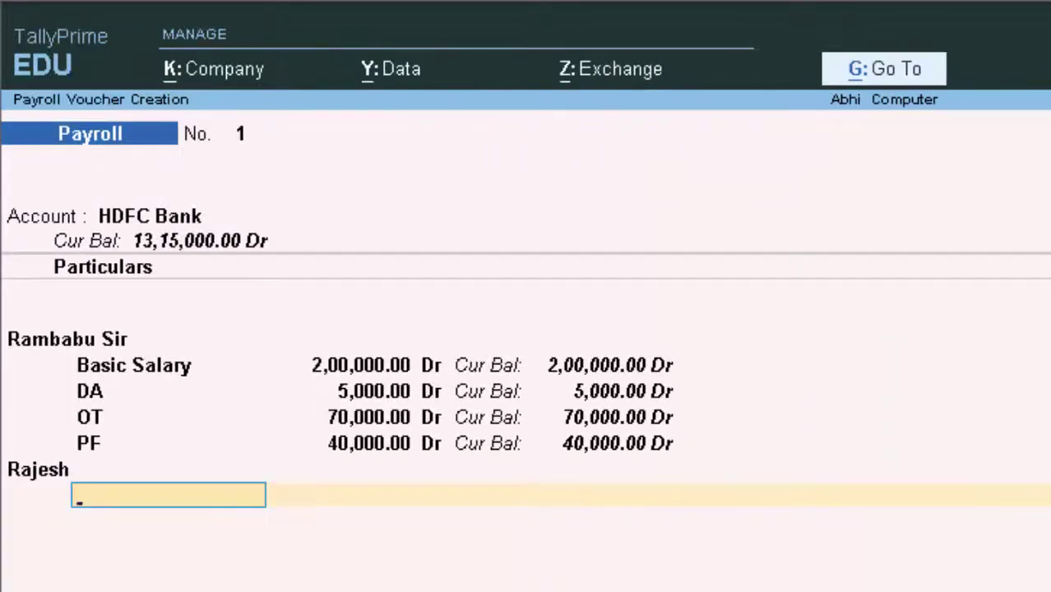
type("B")
key("Return")
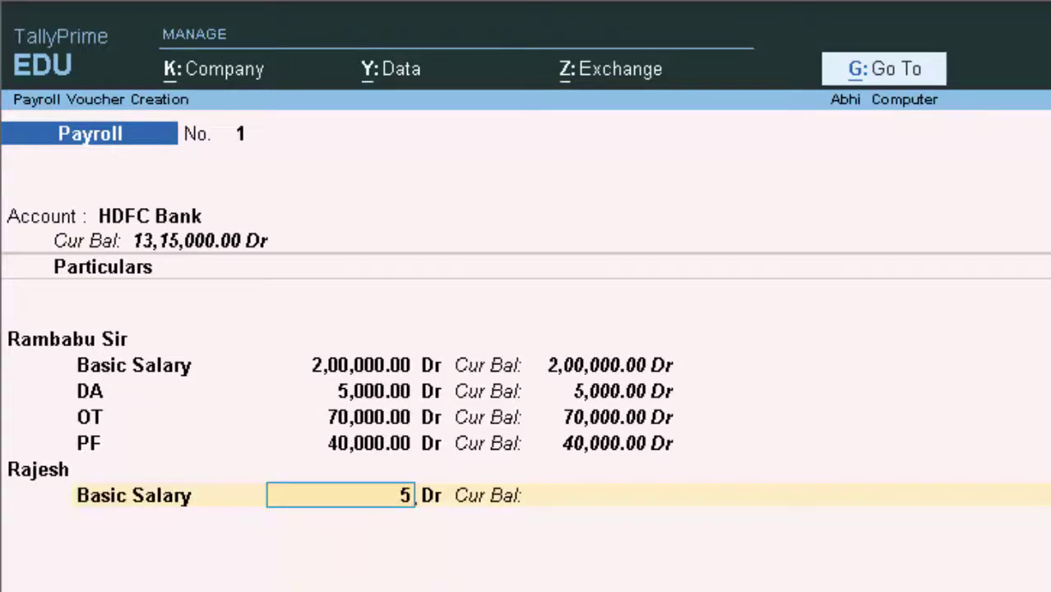
type("0000")
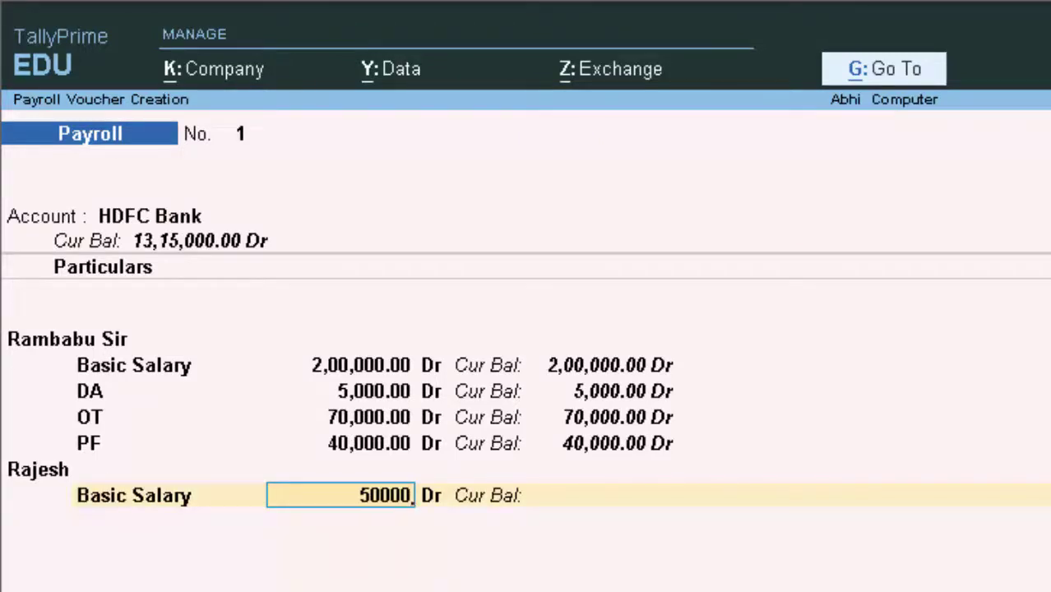
key("Return")
key("Return")
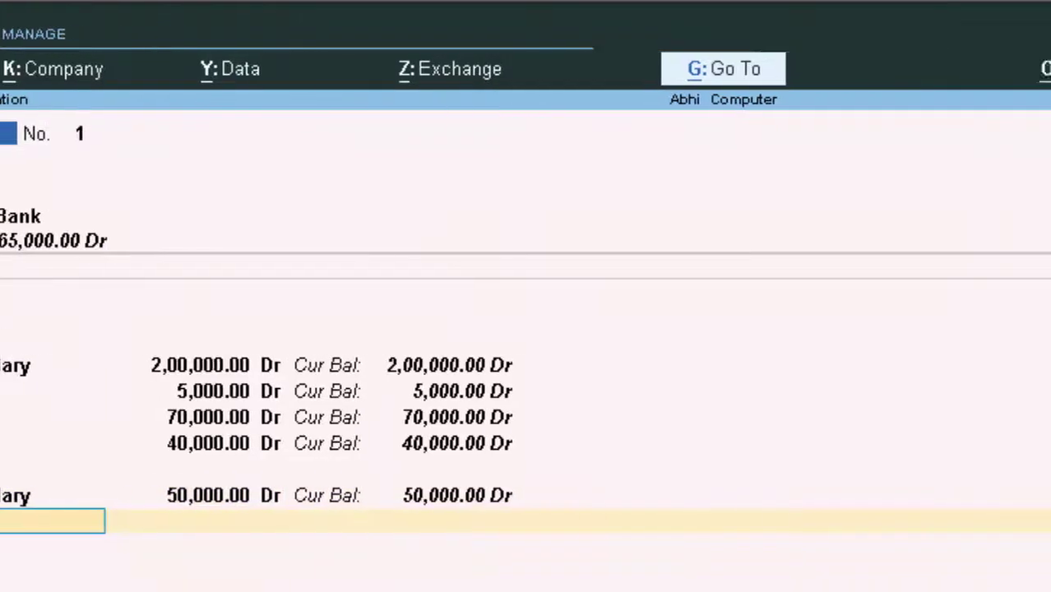
Step: Add the DA pay head with 6000 as debit under the voucher's second employee
key("Down")
key("Return")
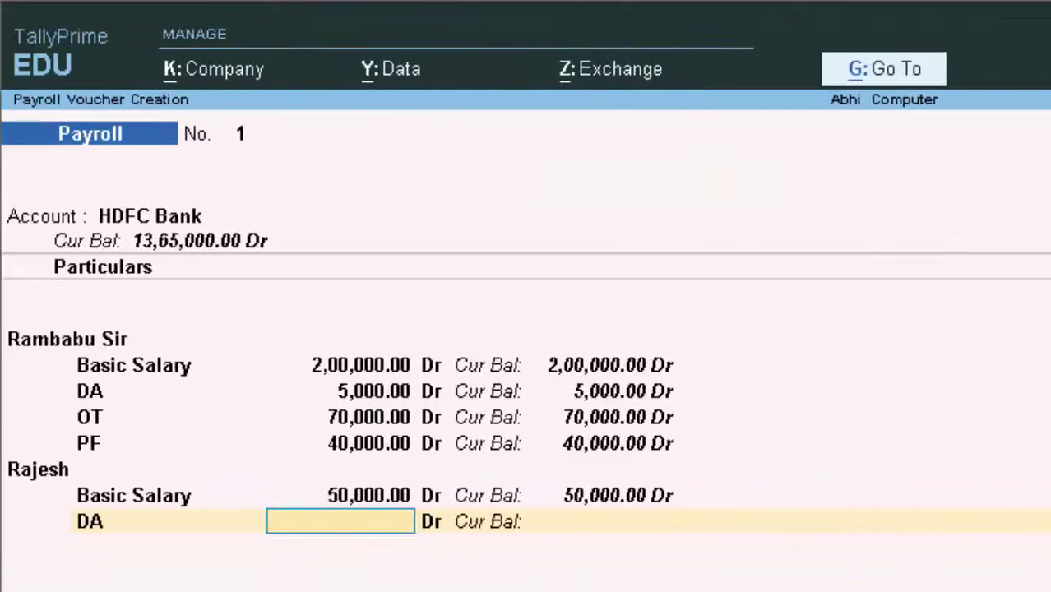
type("6000")
key("Return")
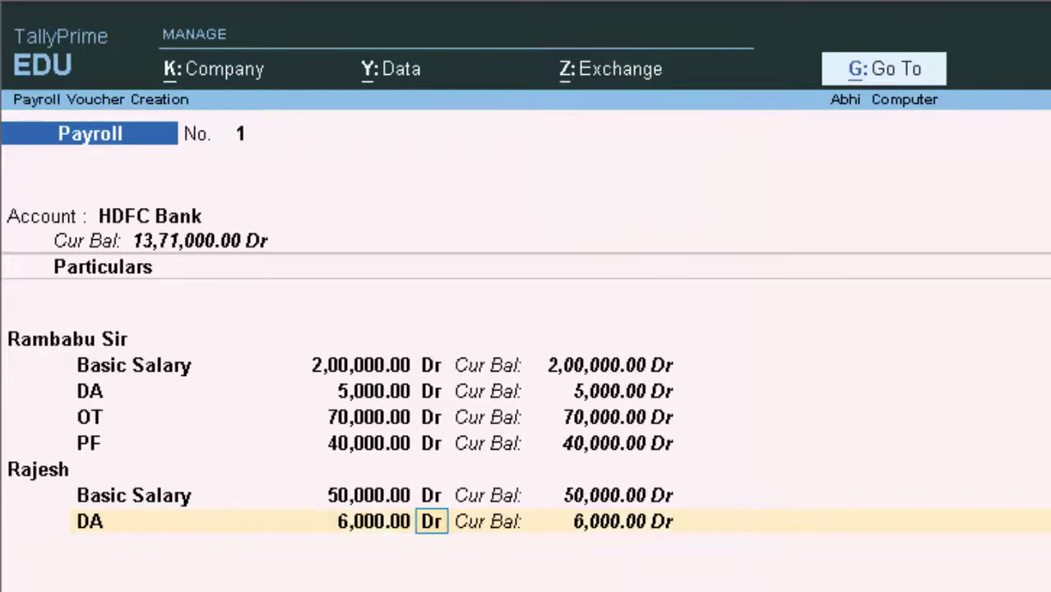
key("Return")
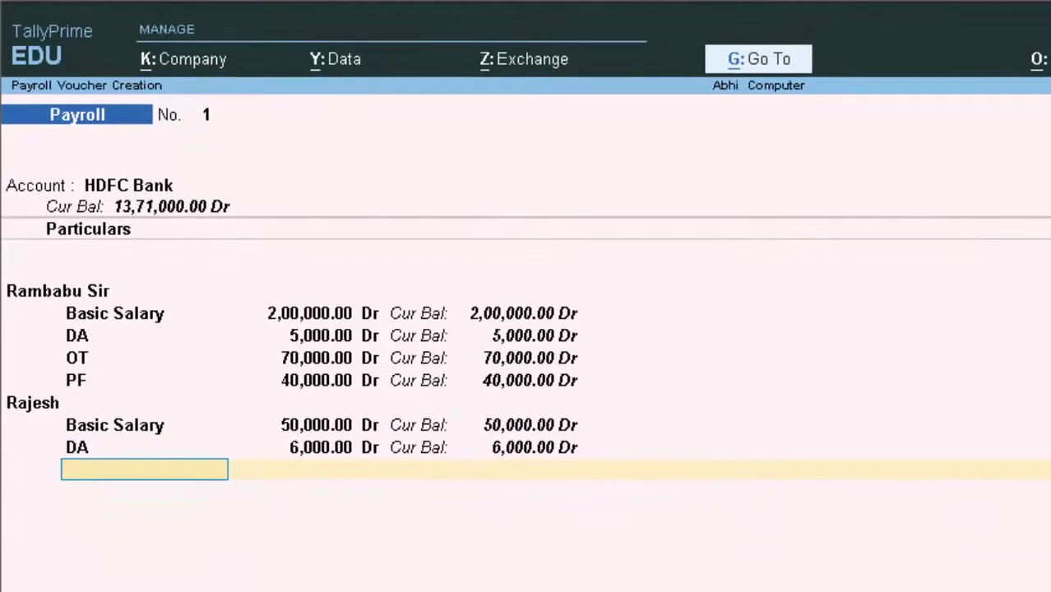
Step: Add the T A pay head with 1500 for the voucher's second employee
type("t")
key("Return")
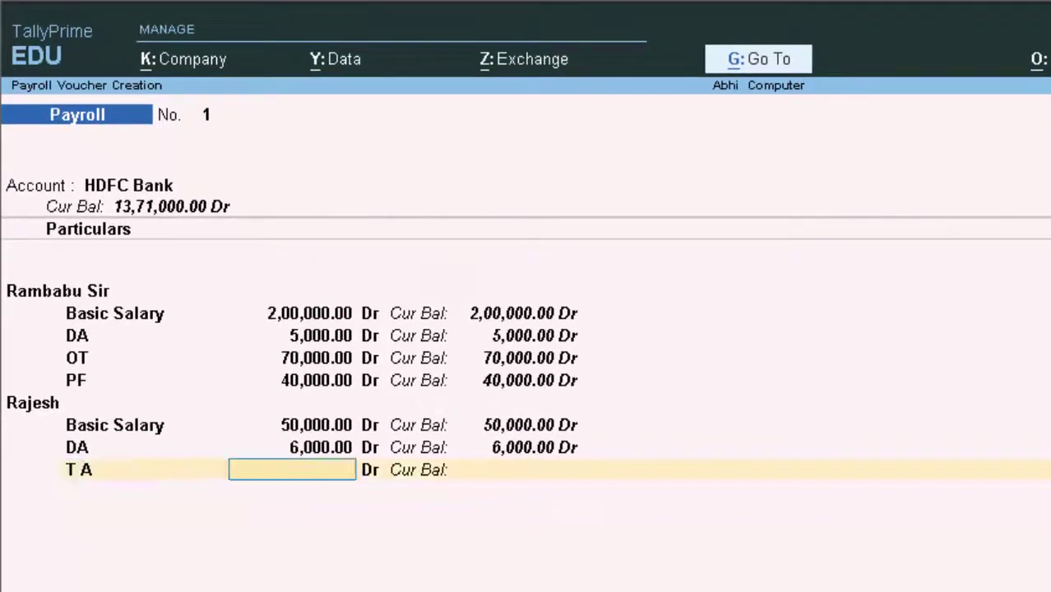
type("200")
key("BackSpace")
key("BackSpace")
key("BackSpace")
type("1500")
key("Return")
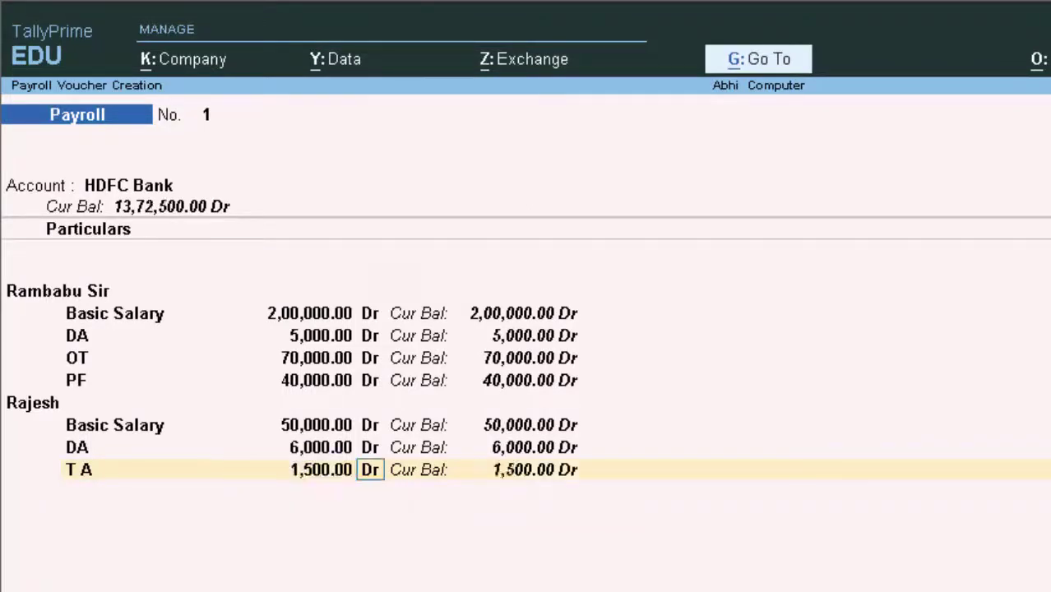
Step: Confirm 1,500 as the debit amount of the second employee's T A pay head
key("Return")
key("BackSpace")
key("BackSpace")
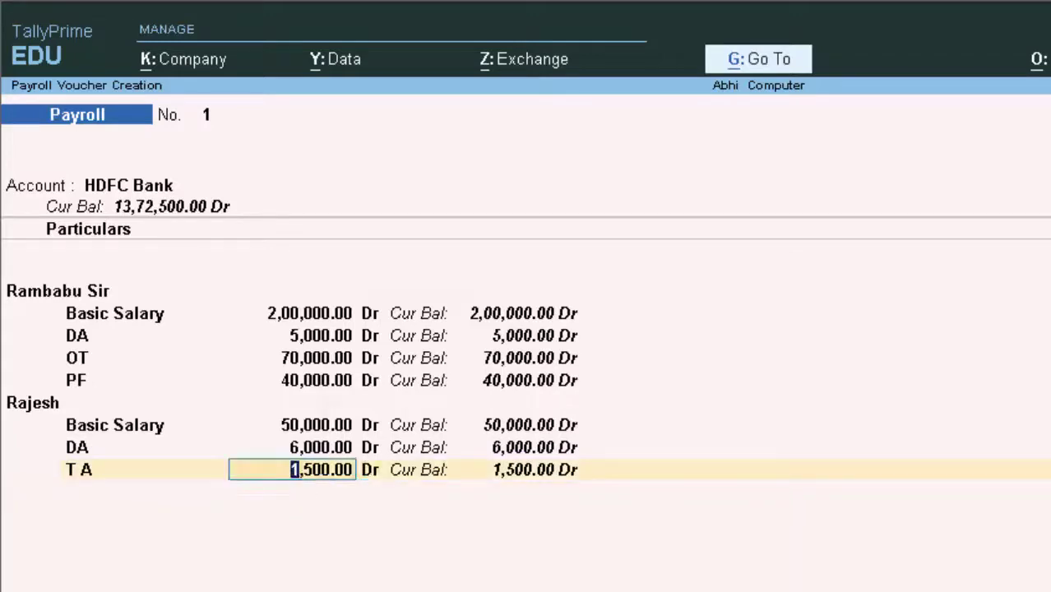
key("Return")
key("Return")
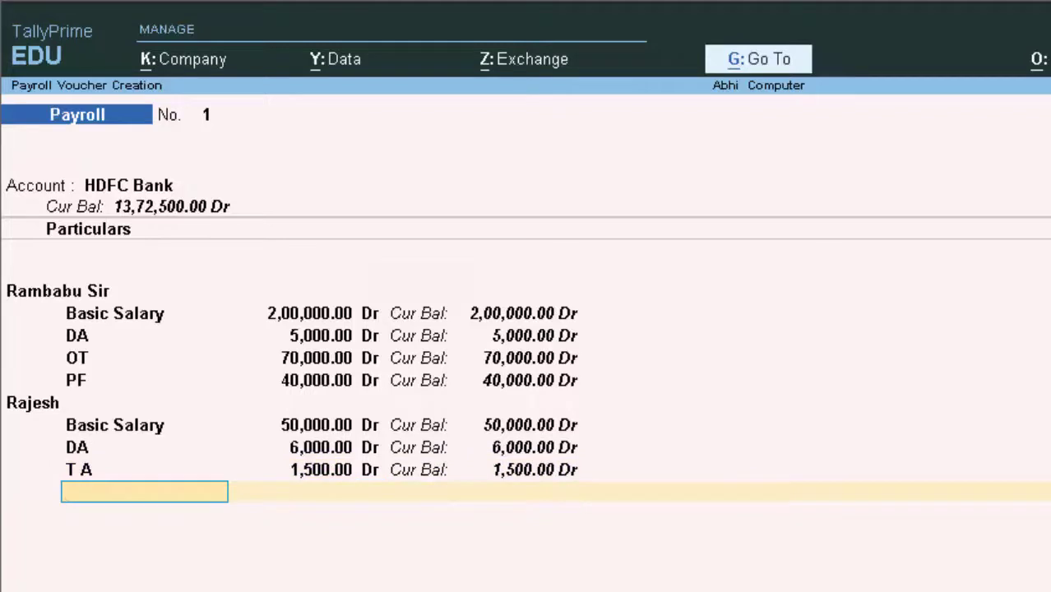
Step: Add the PF pay head with 7000 as debit under the voucher's second employee
type("PF")
key("Return")
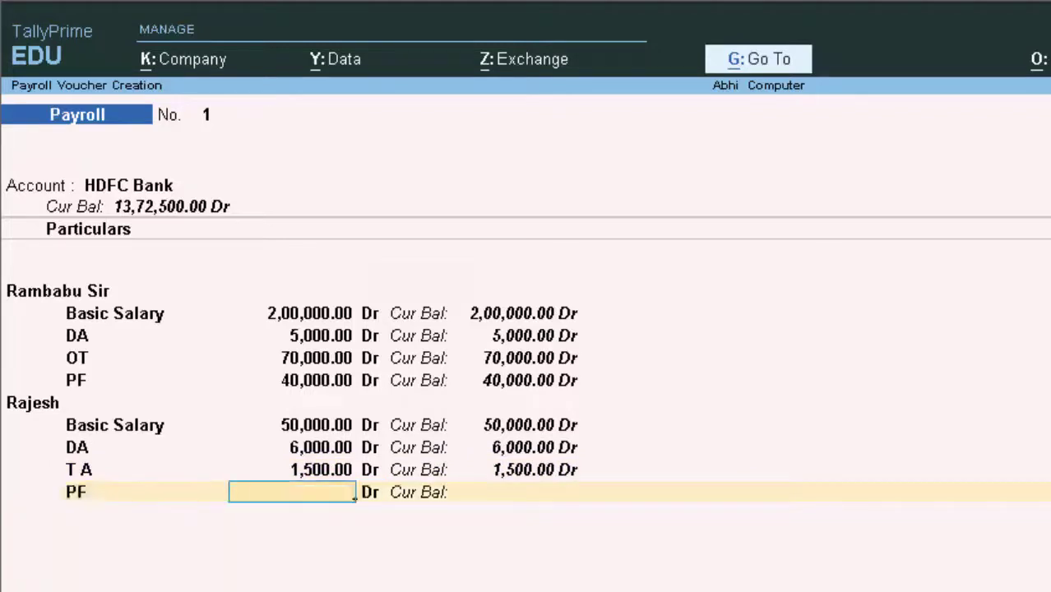
type("7000")
key("Return")
key("Return")
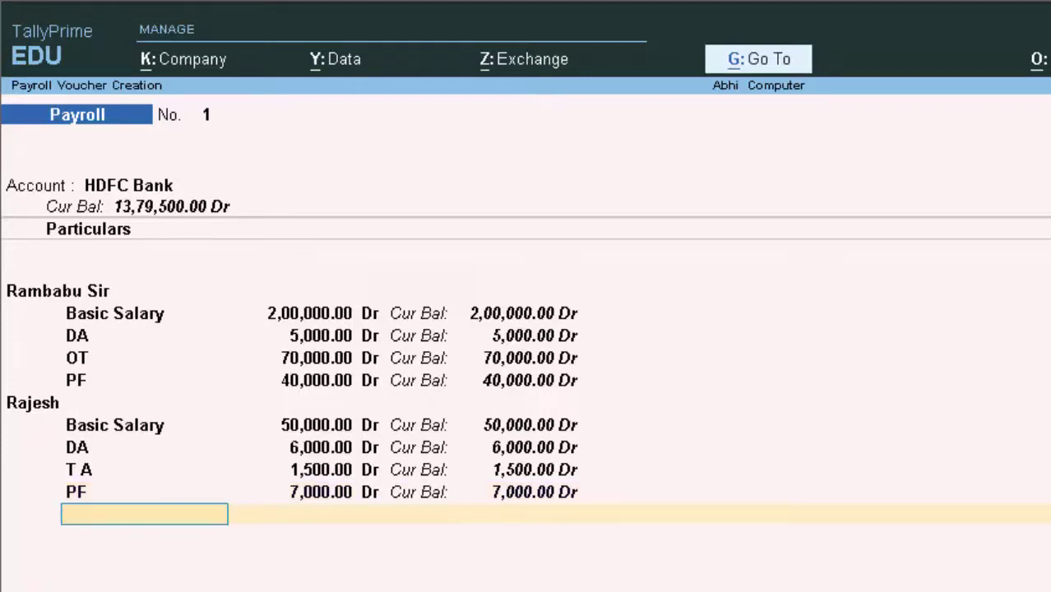
Step: Add the OT pay head with 5000 as debit under the voucher's second employee
type("OT")
key("Return")
type("5,000")
key("Return")
key("Return")
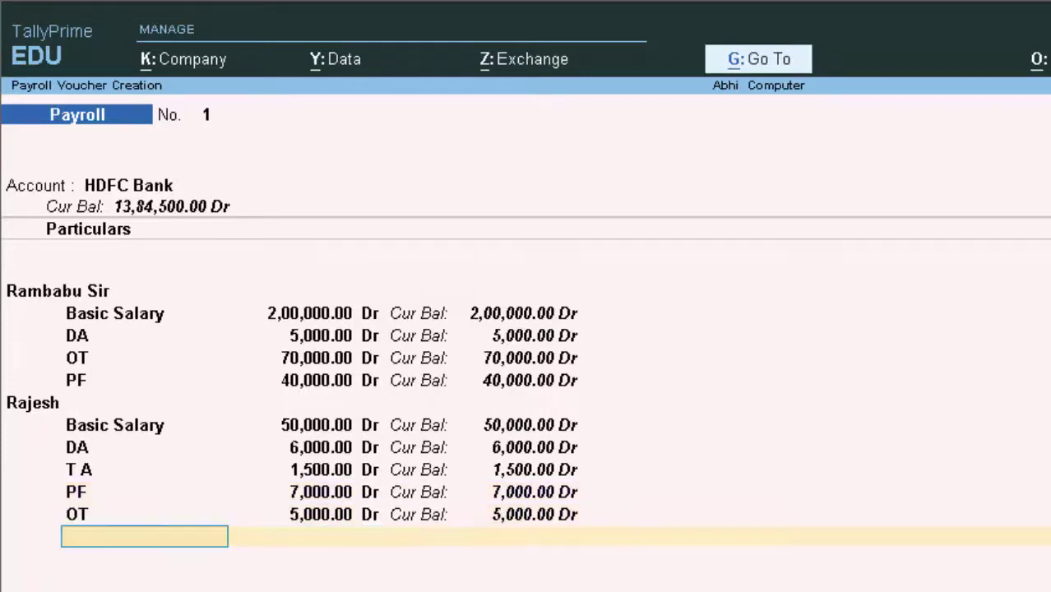
Step: End the second employee's pay heads and add the last employee in the employee list with a Basic Salary of 25000 as debit
key("Return")
key("Down")
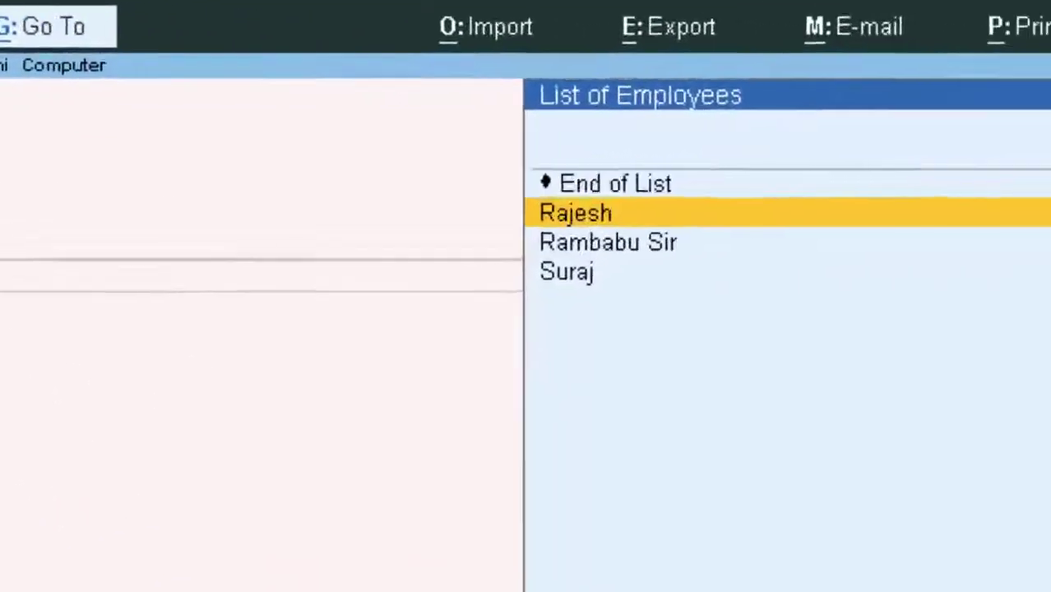
key("Down")
key("Down")
key("Return")
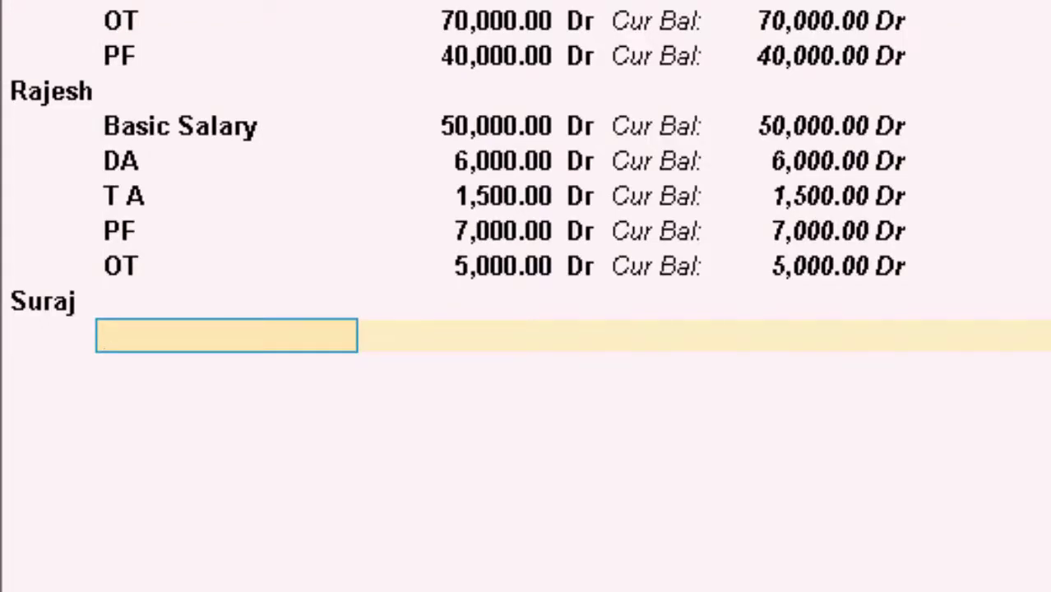
key("Return")
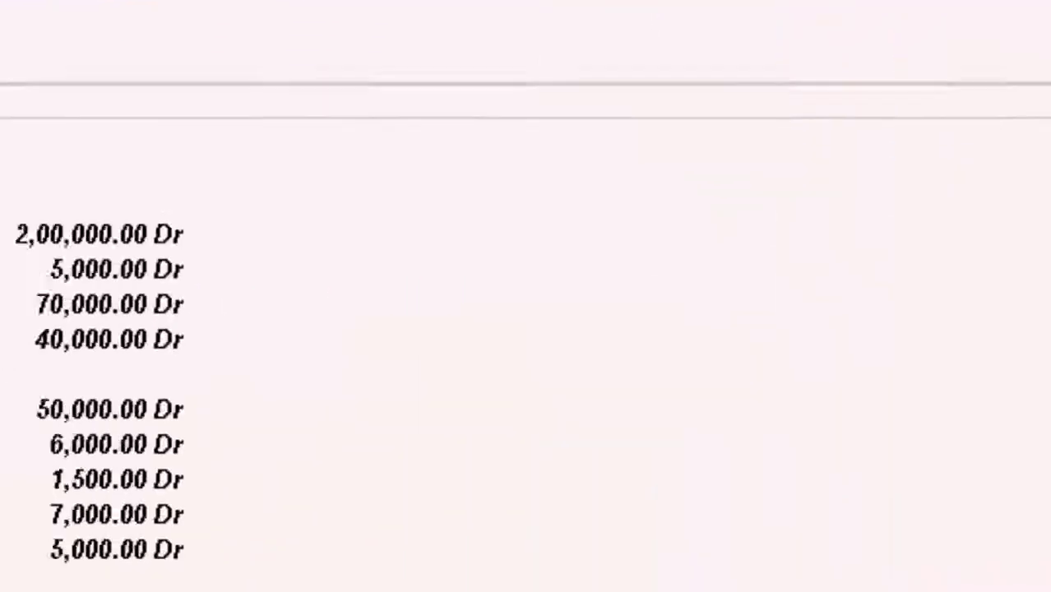
type("25")
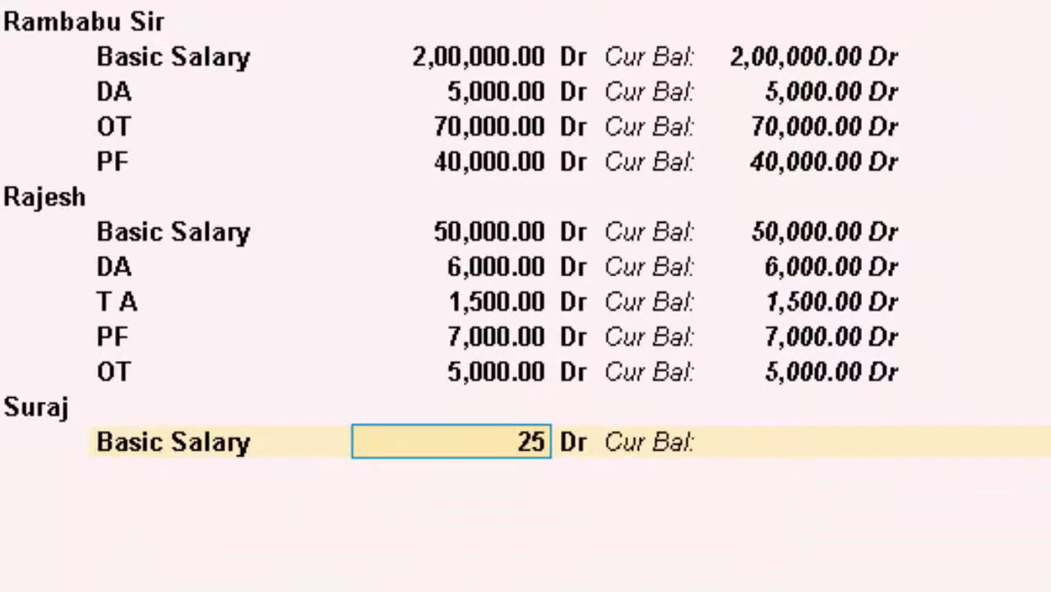
type(",00000")
key("Return")
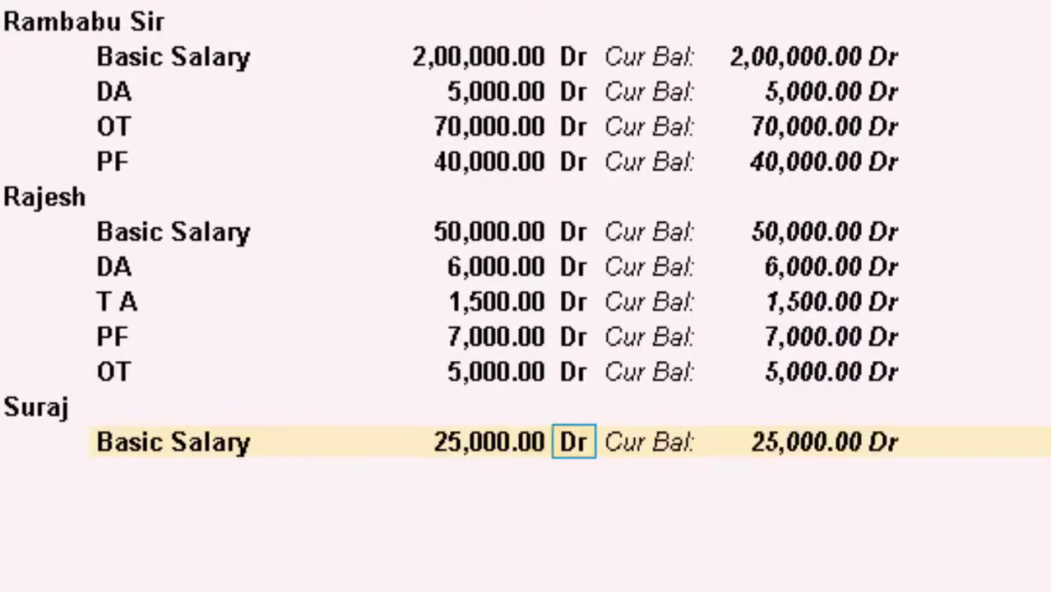
key("Return")
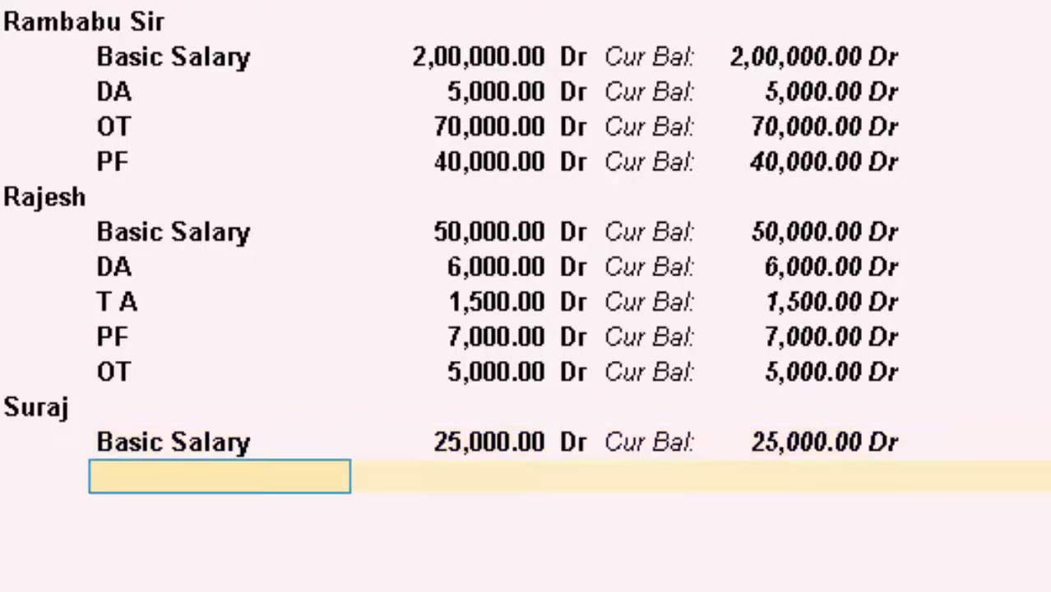
Step: Add the DA pay head with 200 as debit under the voucher's third employee
type("da")
key("Return")
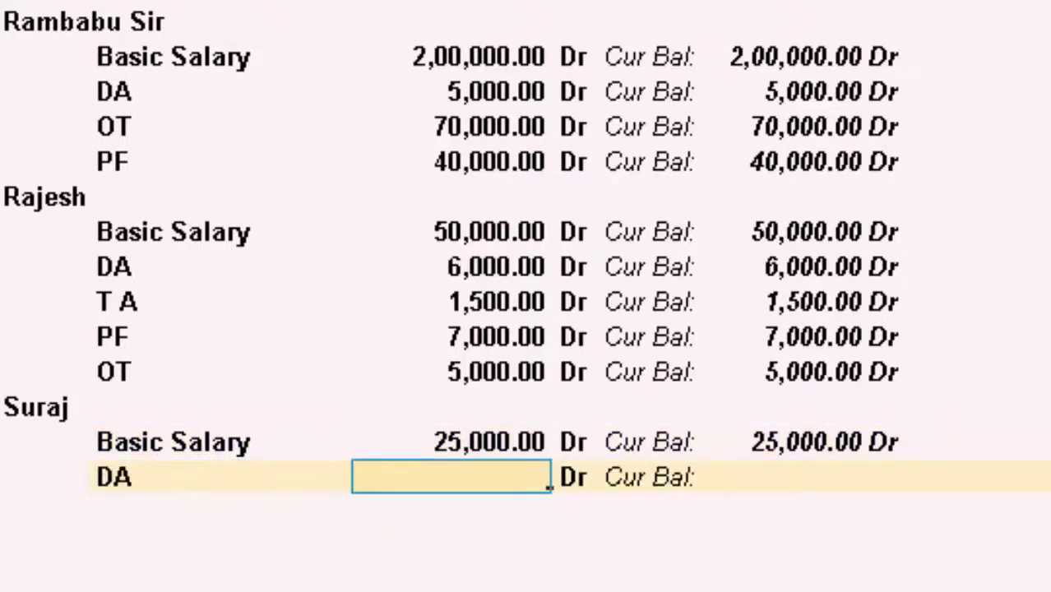
type("200")
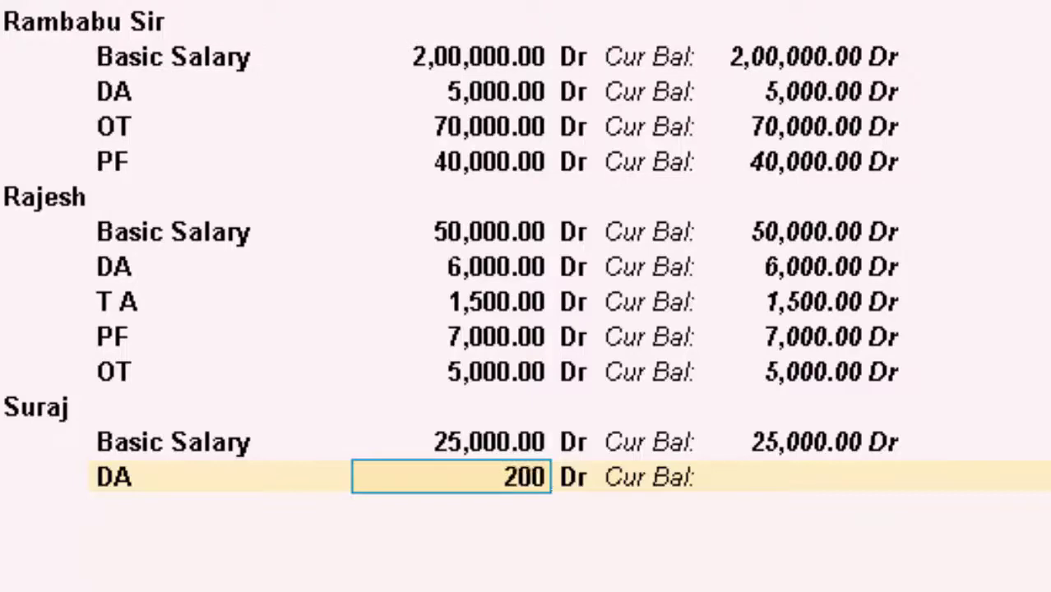
key("Return")
key("Return")
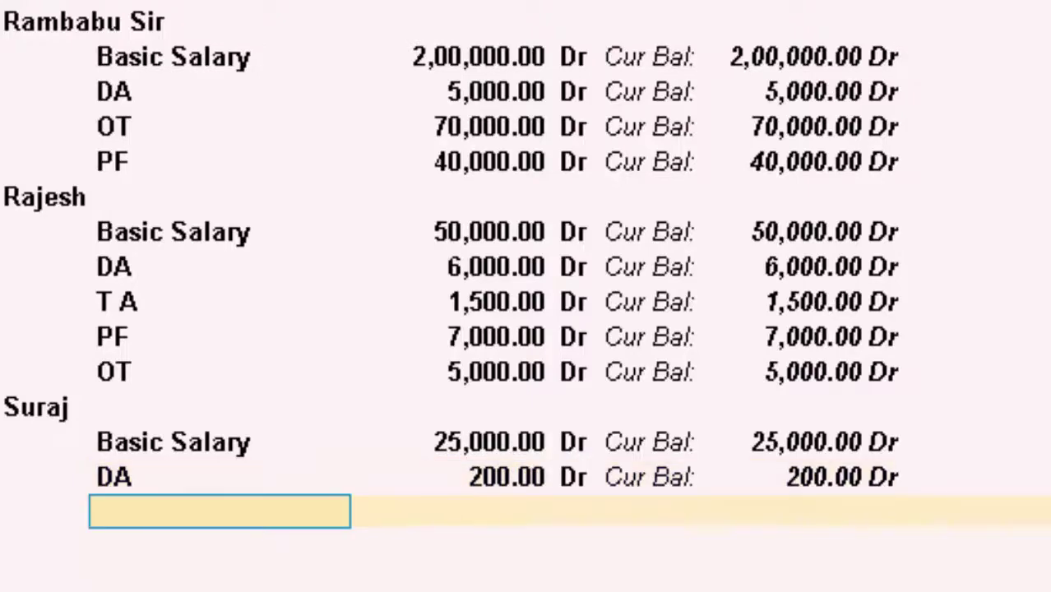
Step: Add the T A pay head with 1200 as debit under the voucher's third employee
key("Down")
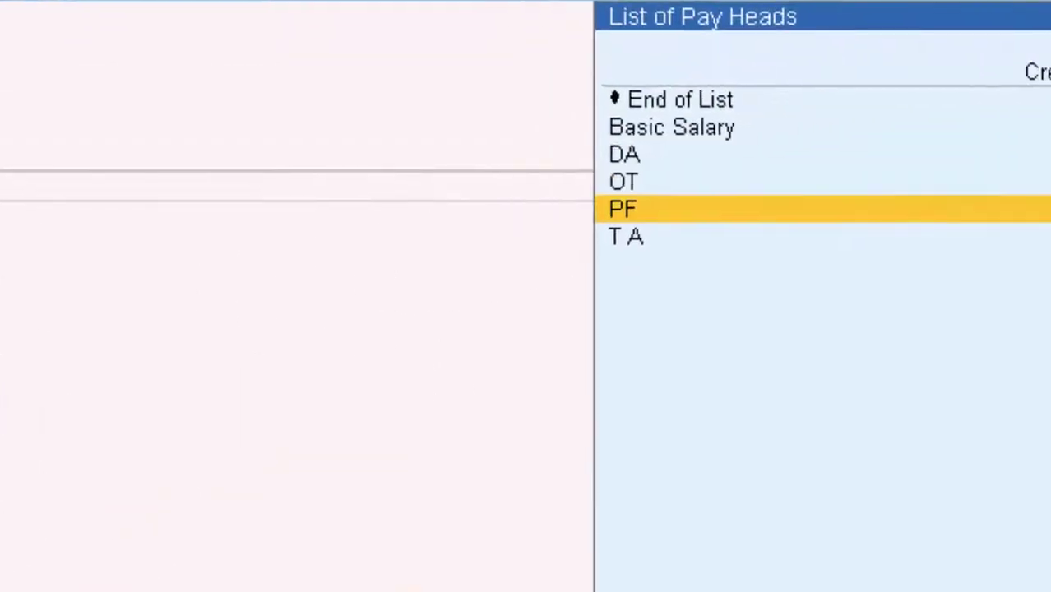
key("Down")
key("Return")
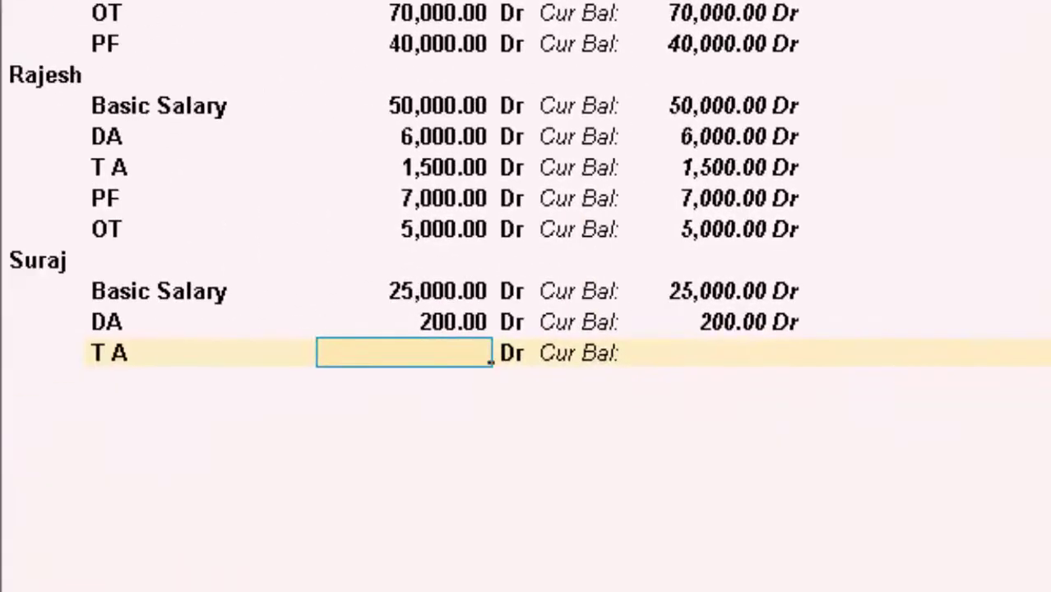
type("1200")
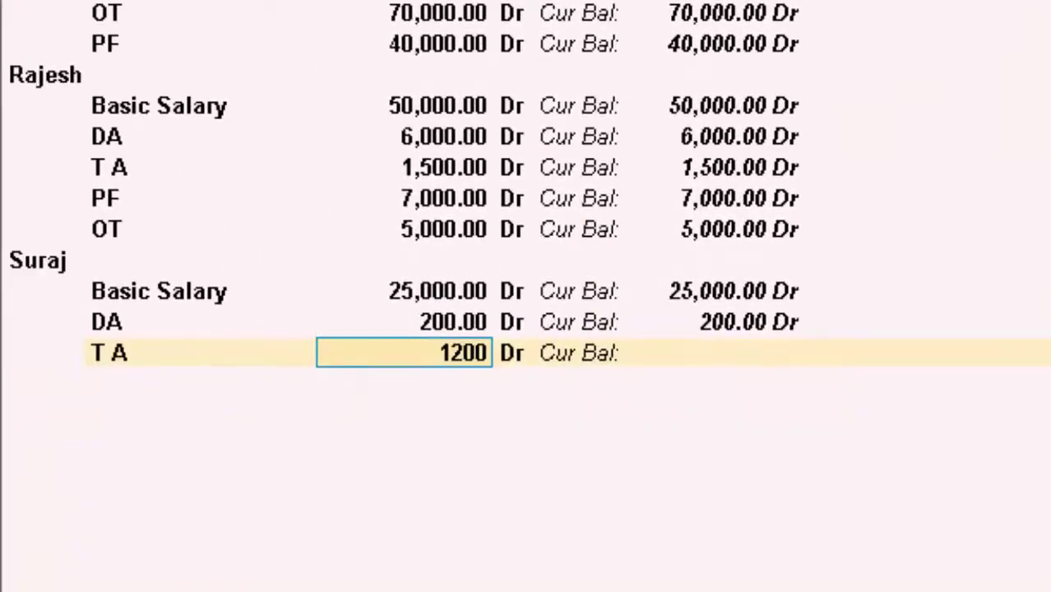
key("Return")
key("Return")
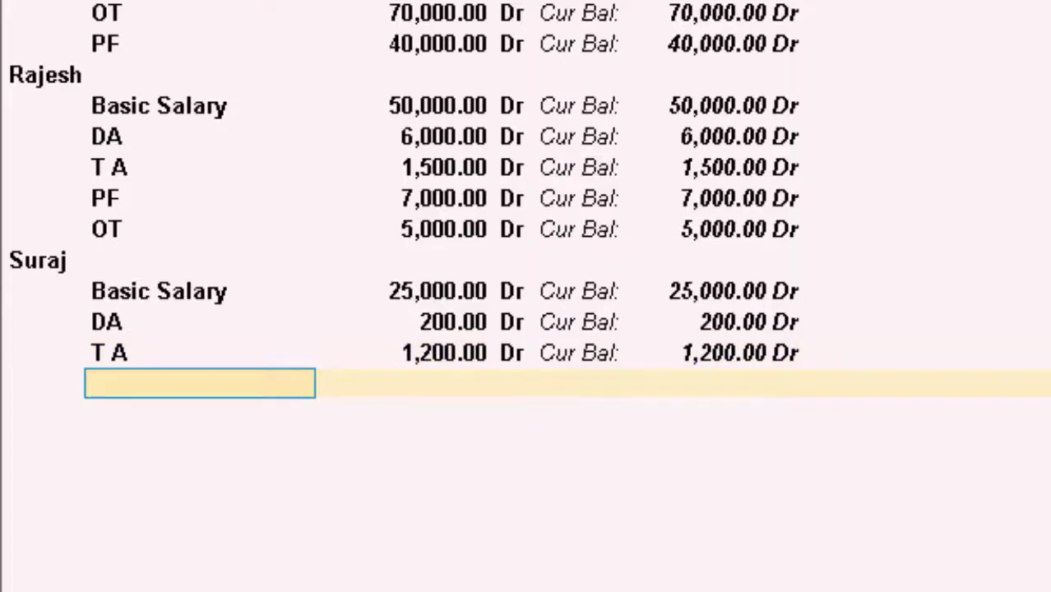
Step: Add the PF pay head with 3000 as debit under the voucher's third employee
type("PF")
key("Return")
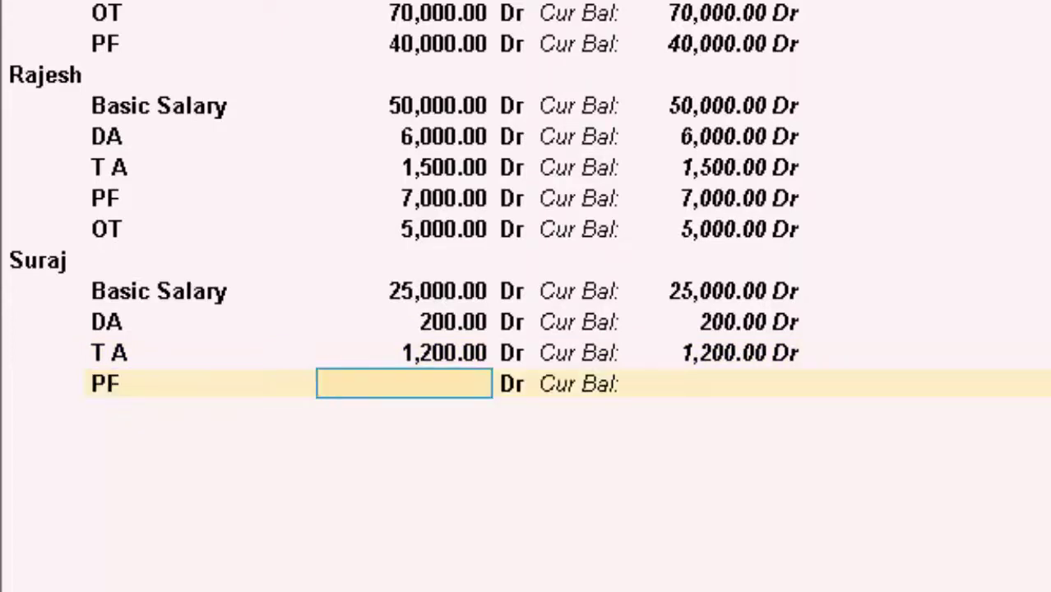
type("3,000")
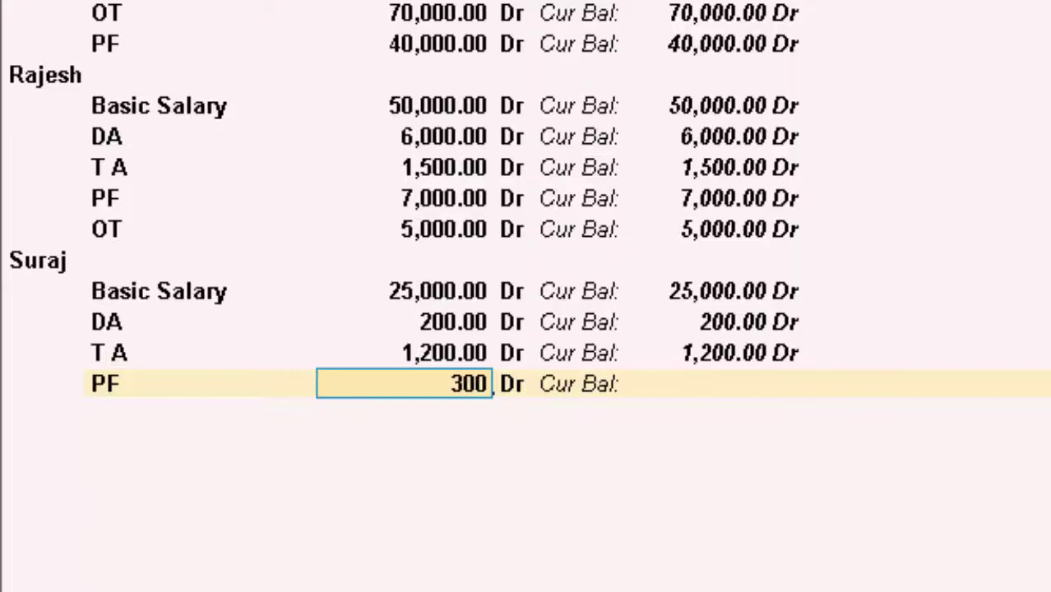
key("Return")
key("Return")
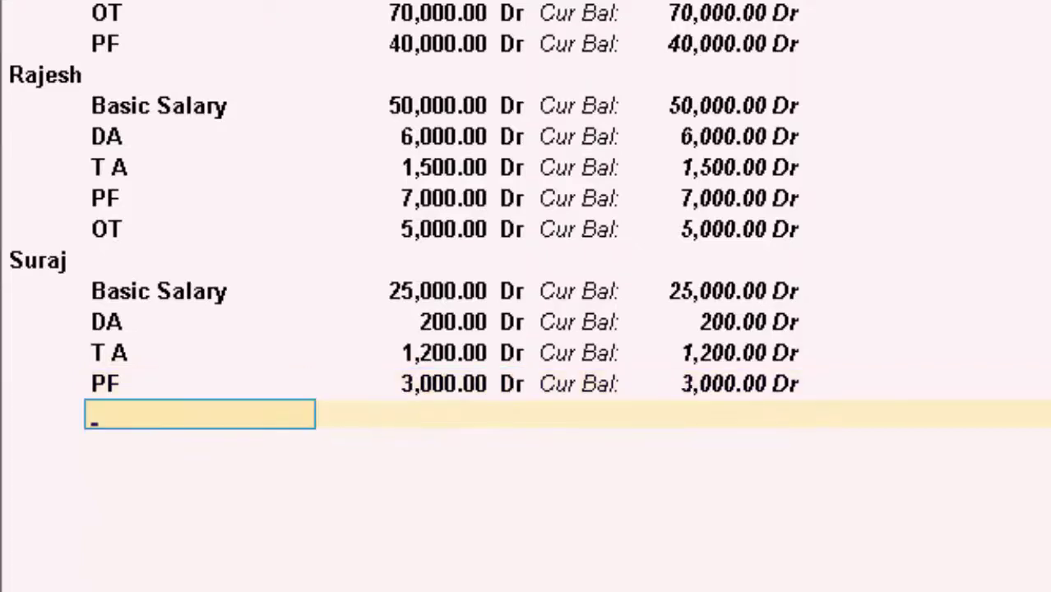
key("Return")
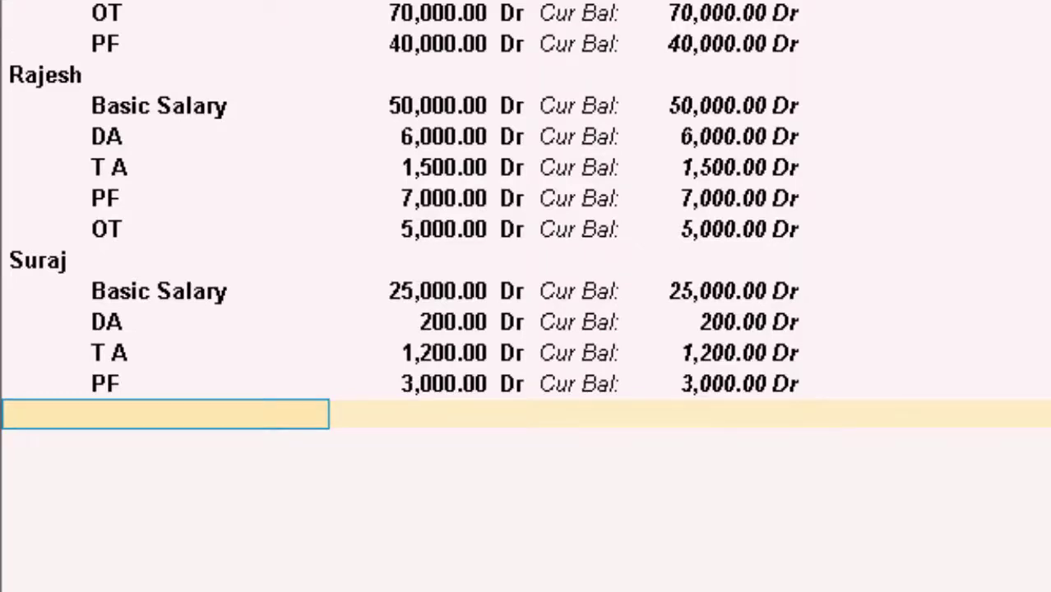
key("BackSpace")
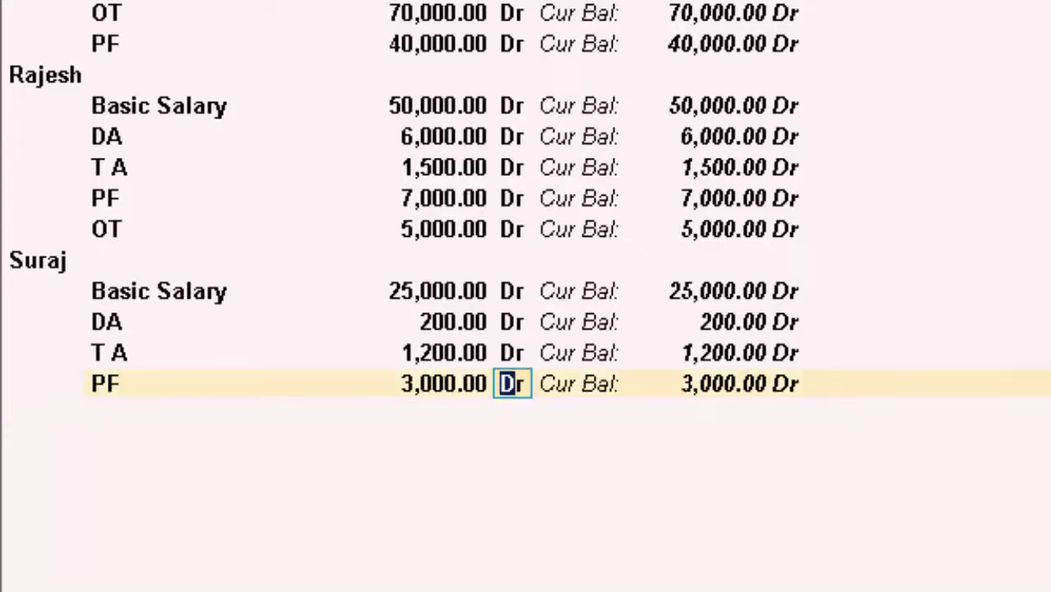
key("BackSpace")
key("Return")
key("Return")
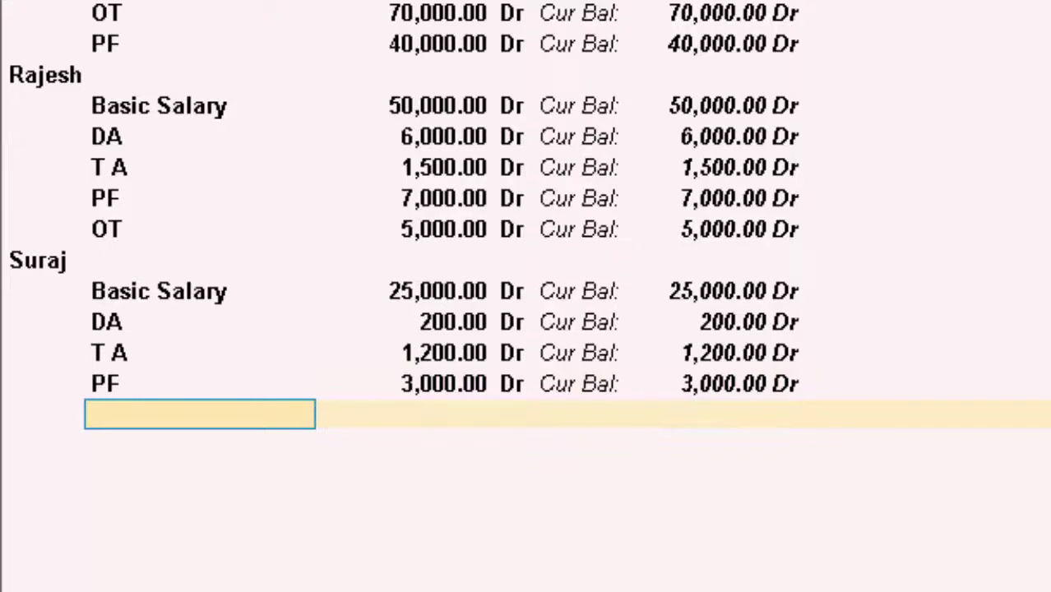
Step: Add the OT pay head with 5000 as debit under the voucher's third employee
type("OT")
key("Return")
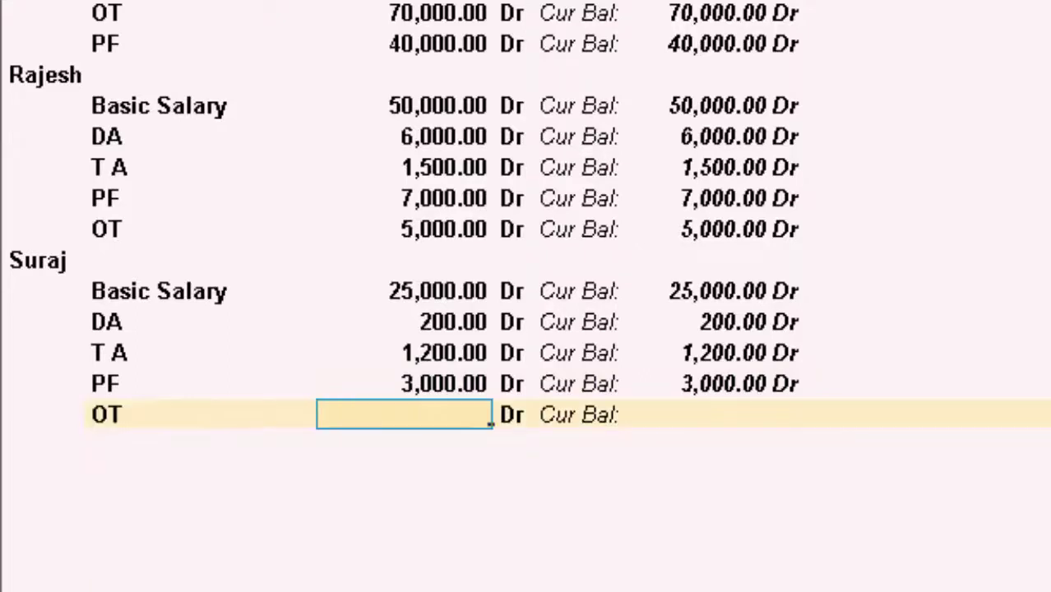
type("5,00")
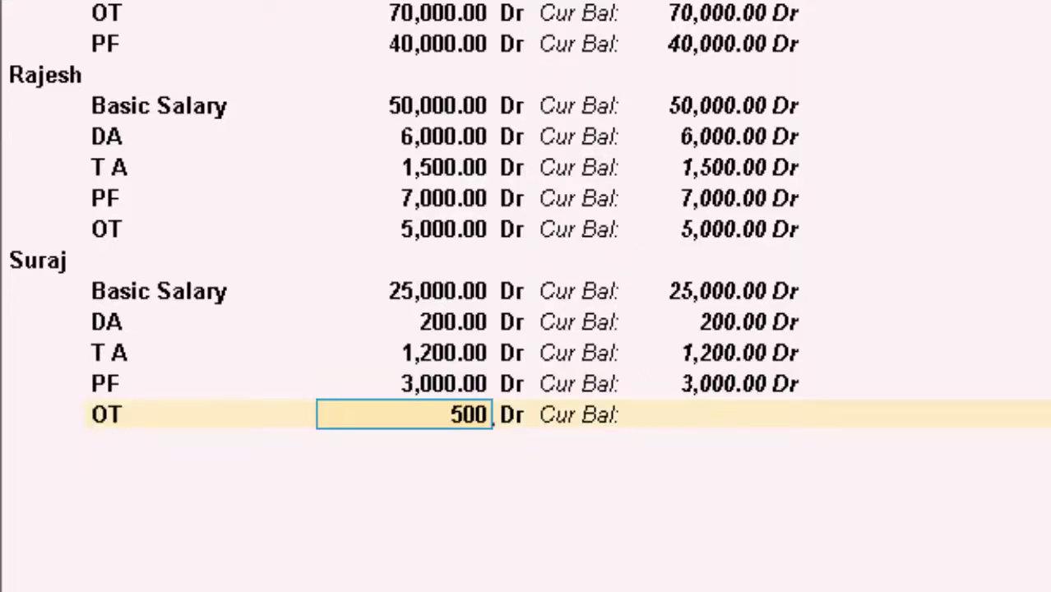
type("0")
key("Return")
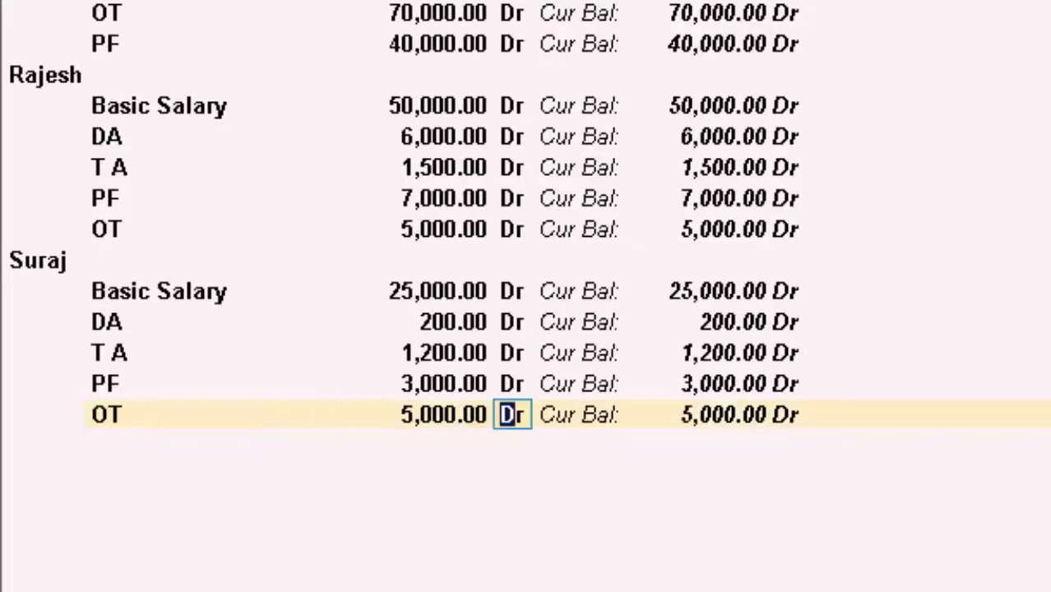
key("Return")
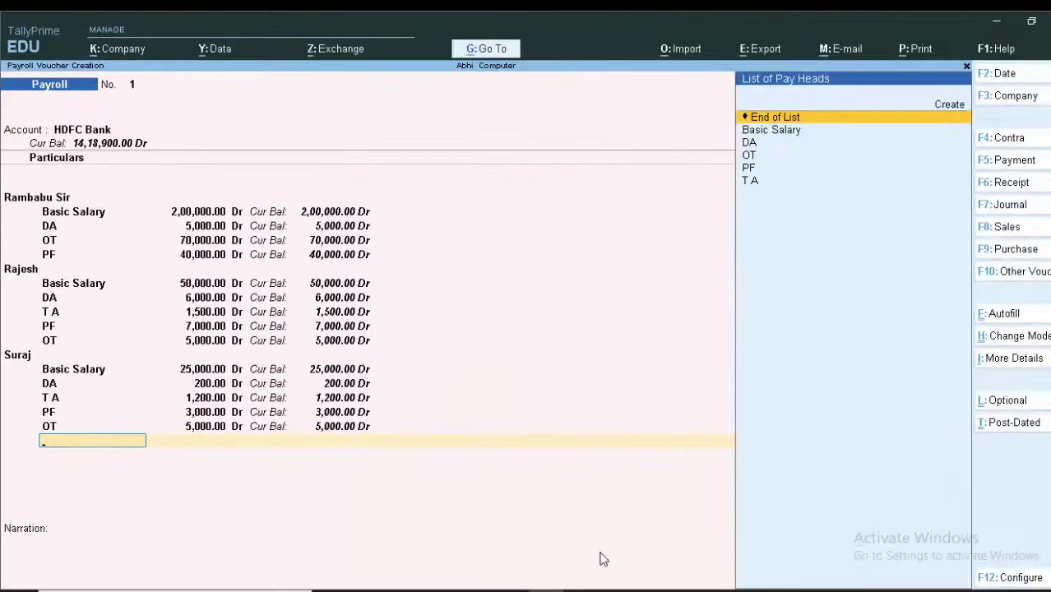
Step: End the third employee's pay heads and the voucher's employee entries, and accept the voucher total
key("Return")
key("Return")
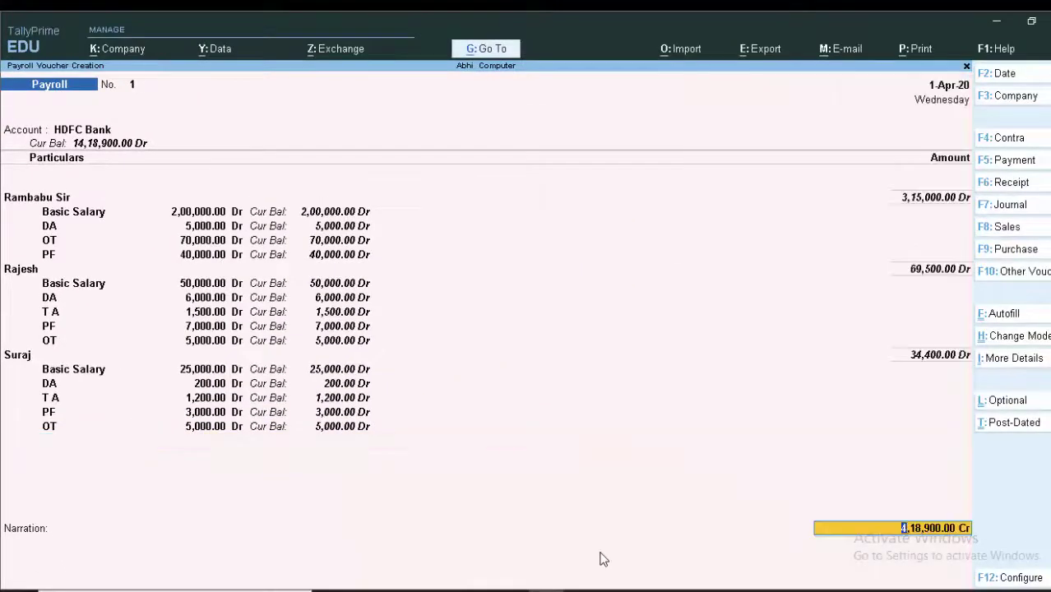
key("Return")
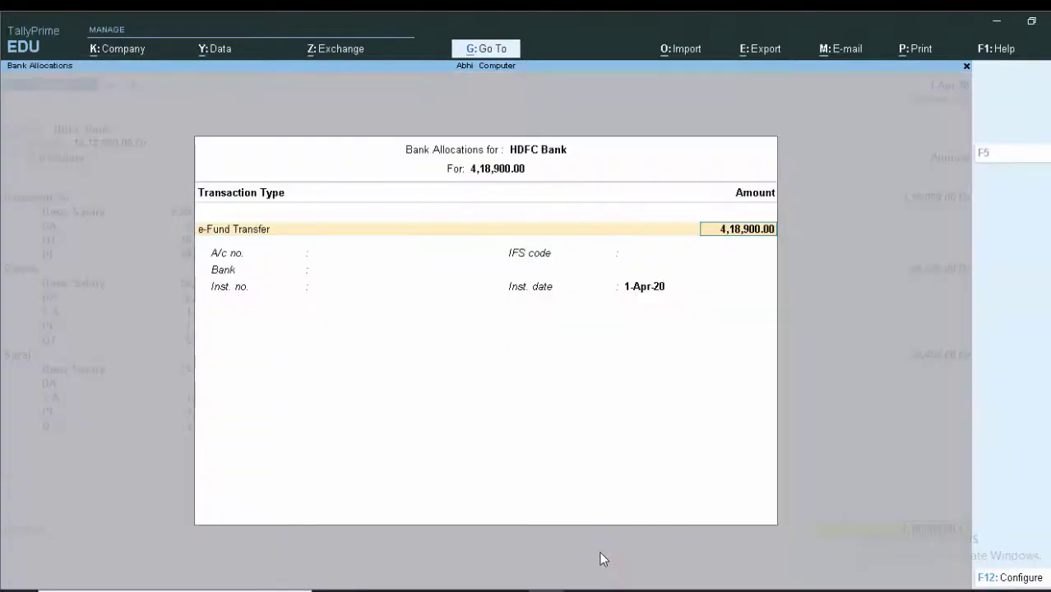
Step: Complete the e-Fund Transfer allocation with Bank as Not Applicable and the account, IFS and instrument numbers blank, and save the payroll voucher without narration
key("Return")
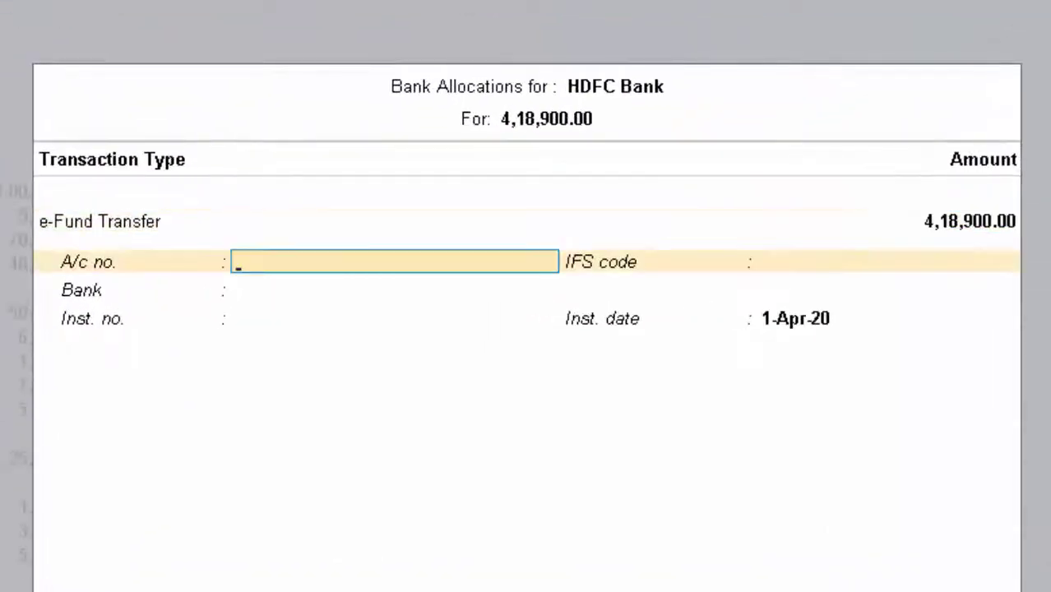
key("Return")
key("Return")
key("Return")
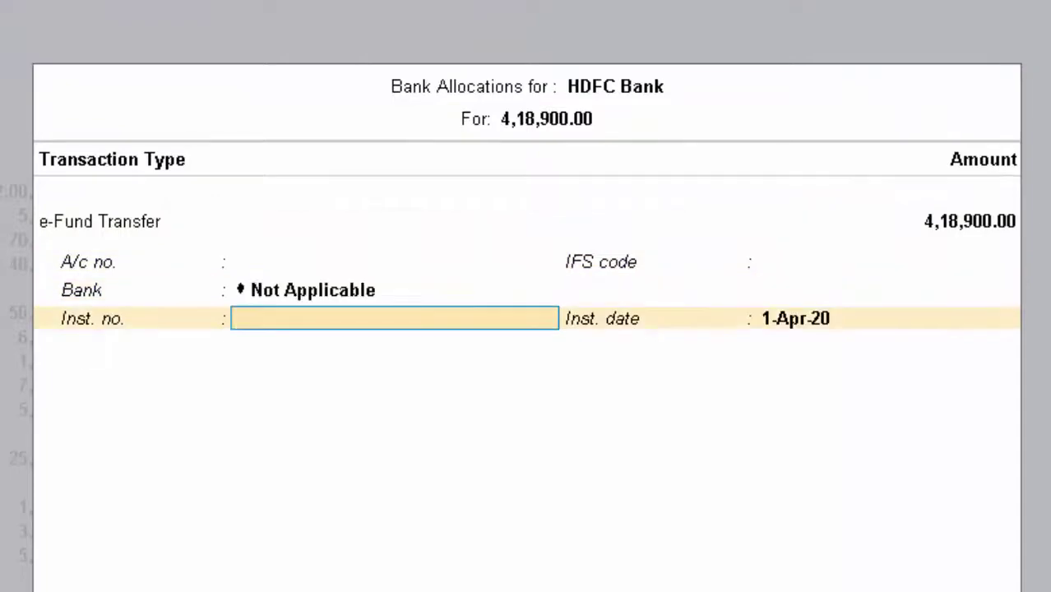
key("Return")
key("Return")
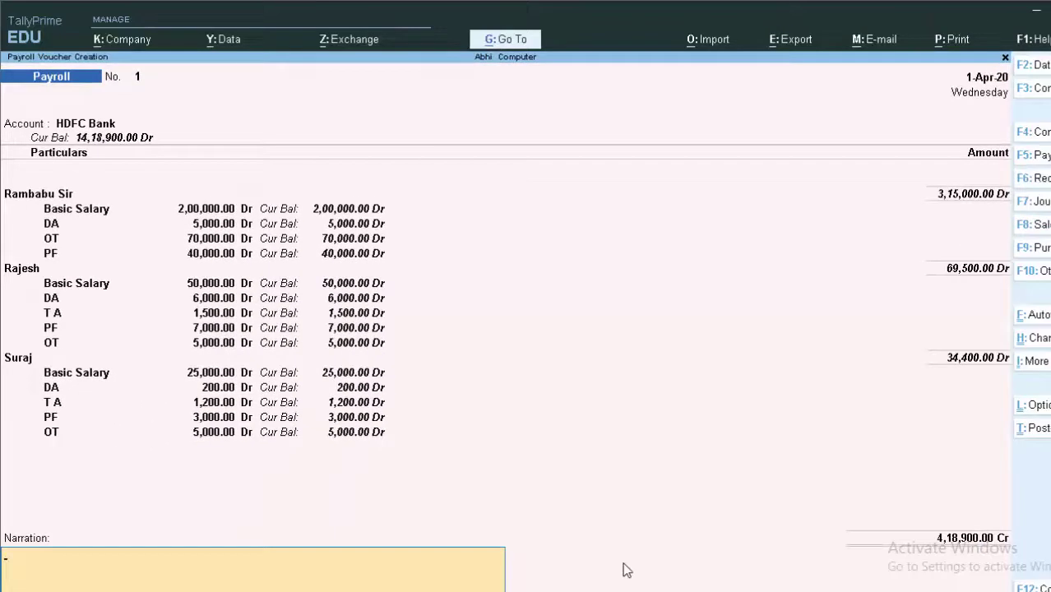
key("Return")
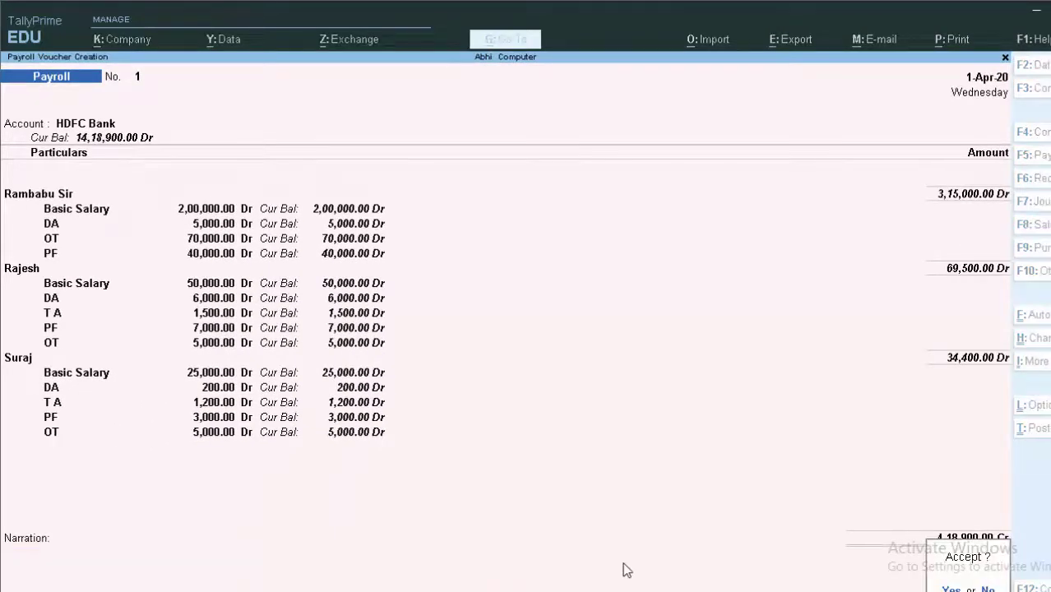
key("Return")
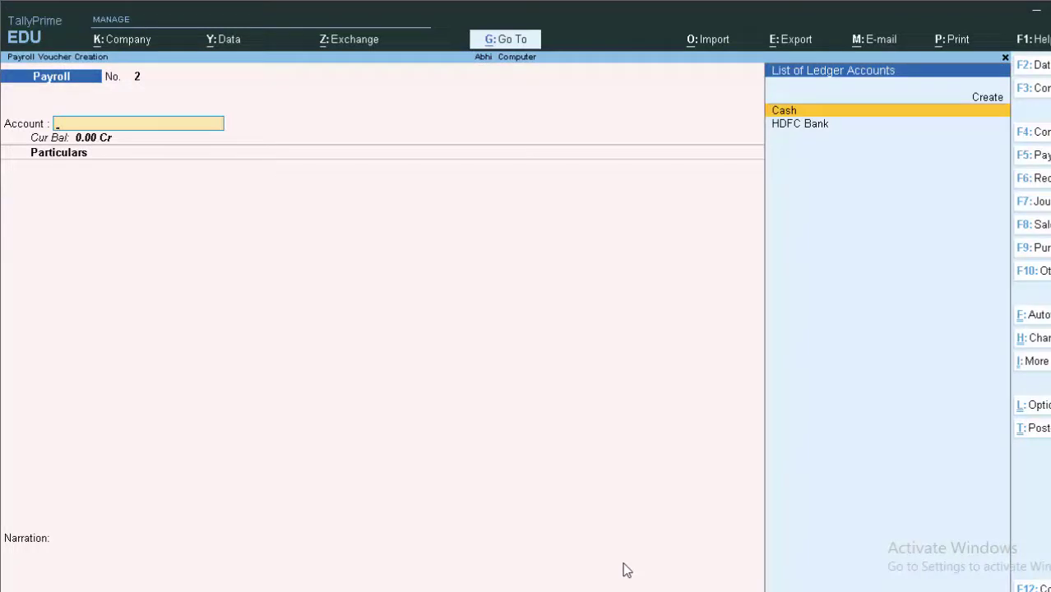
Step: Leave the blank payroll voucher and open the saved 1-Apr-20 payroll voucher from the Day Book
key("Escape")
key("Return")
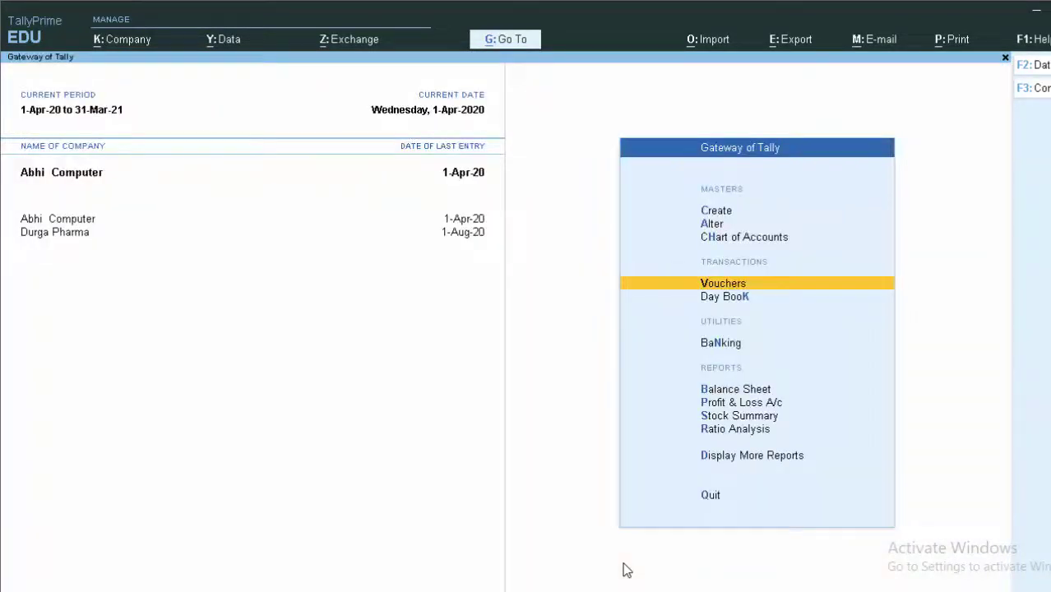
key("d")
key("y")
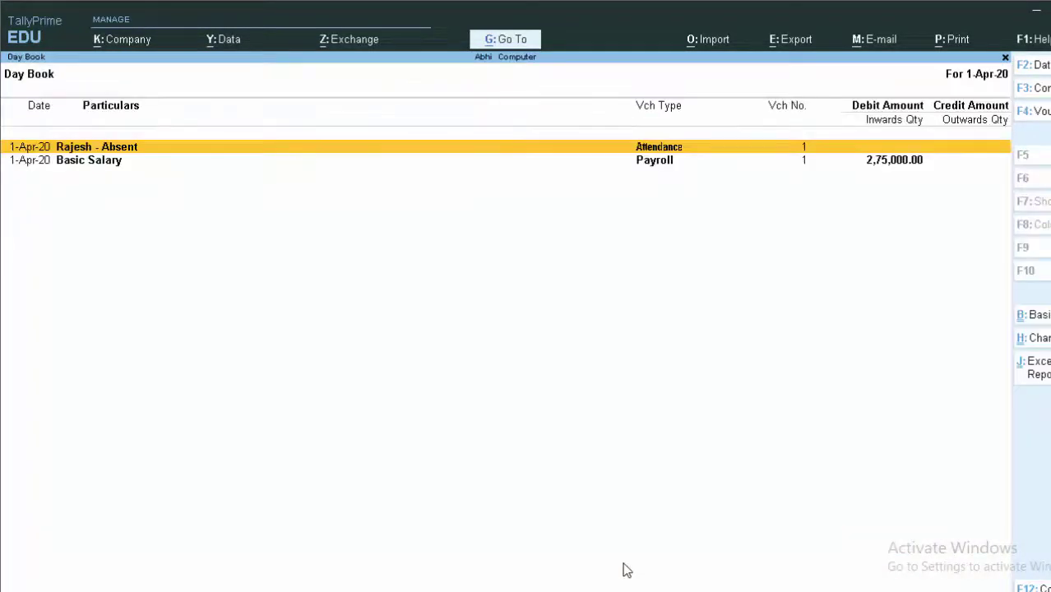
key("Down")
key("Return")
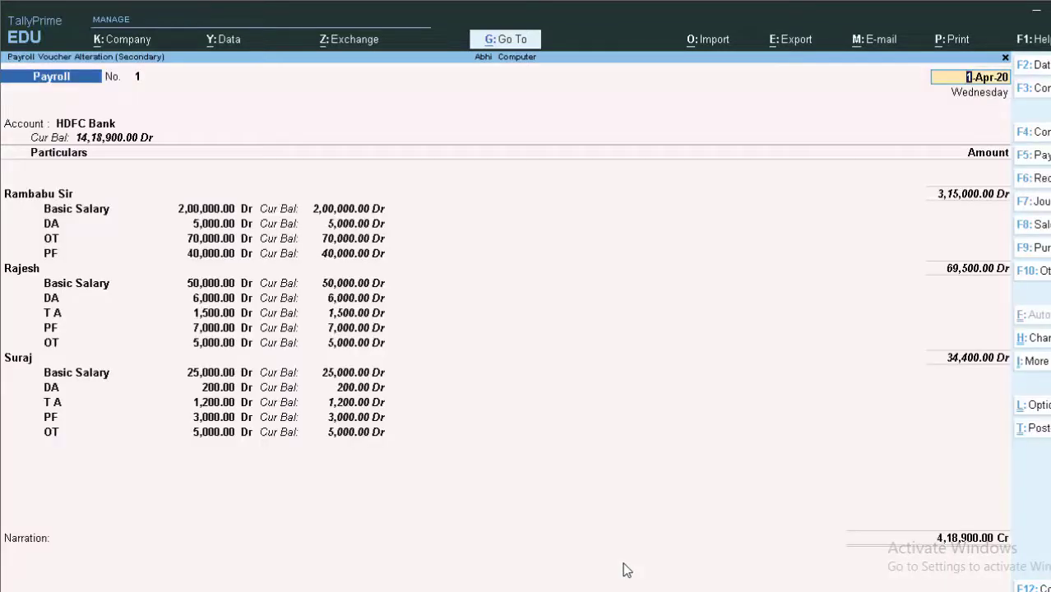
Step: Preview the current payroll voucher's printout with its zoom level changed, and return to the Gateway of Tally without printing
key("alt+p")
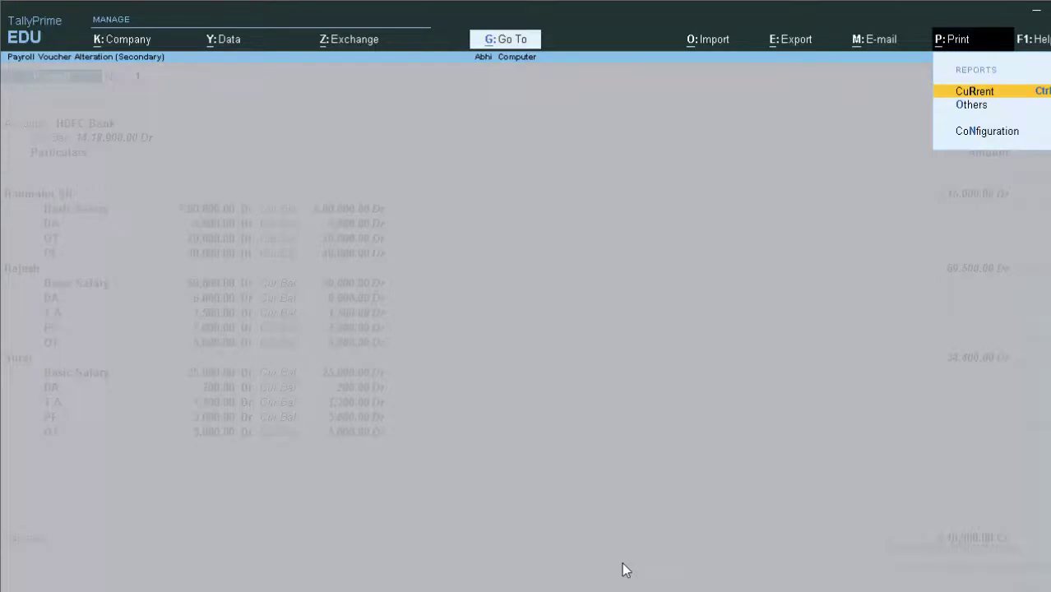
key("Return")
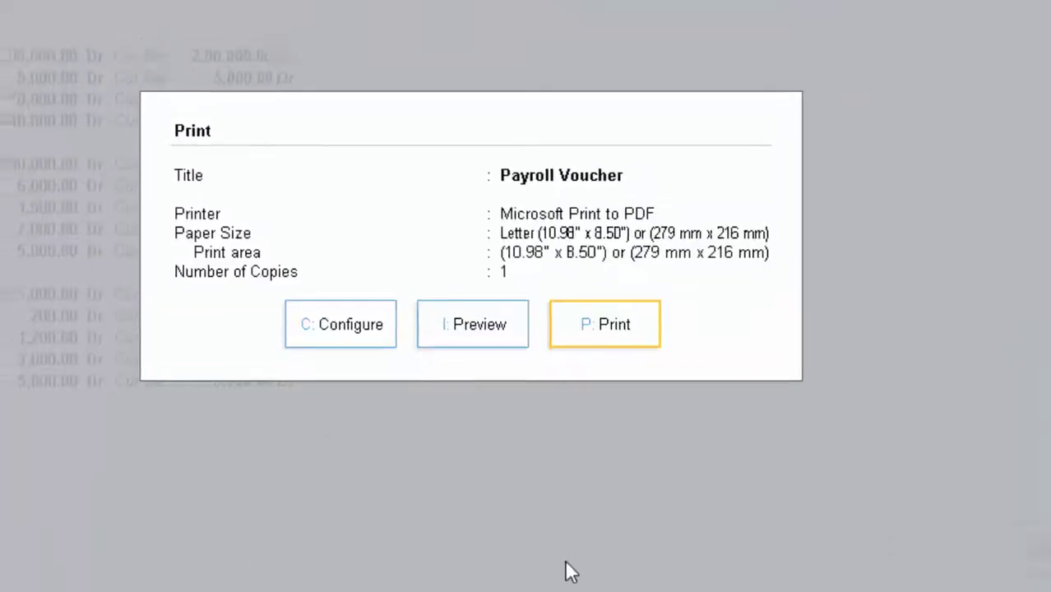
key("i")
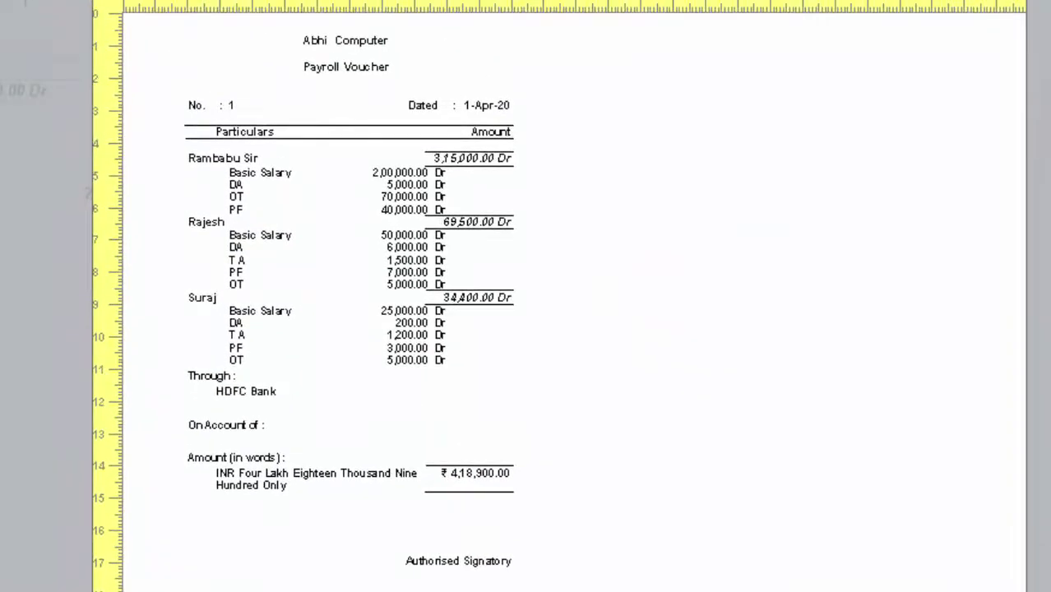
key("z")
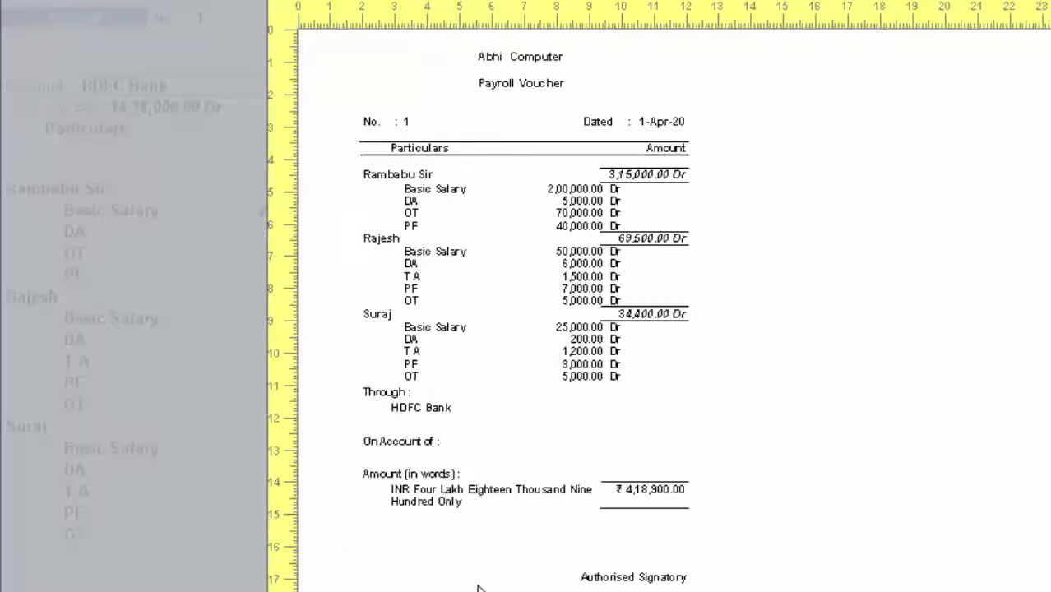
key("Escape")
key("Escape")
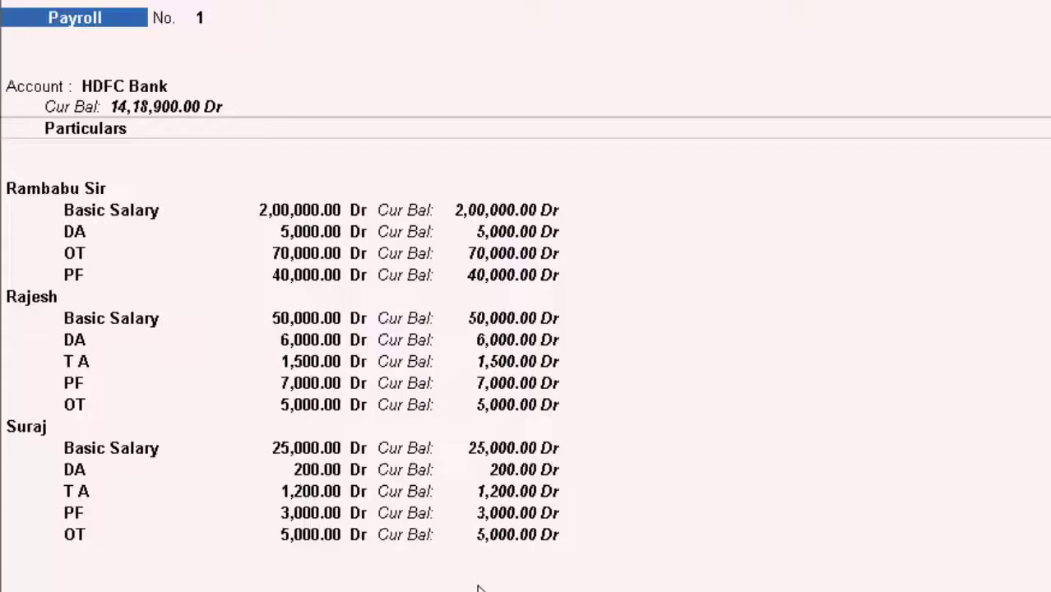
key("Escape")
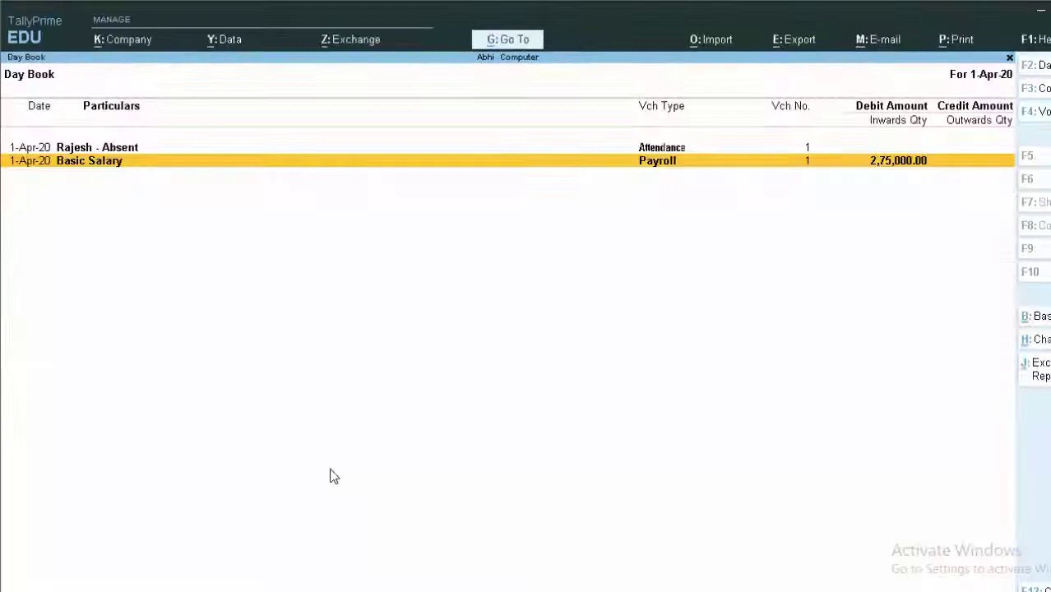
key("Escape")
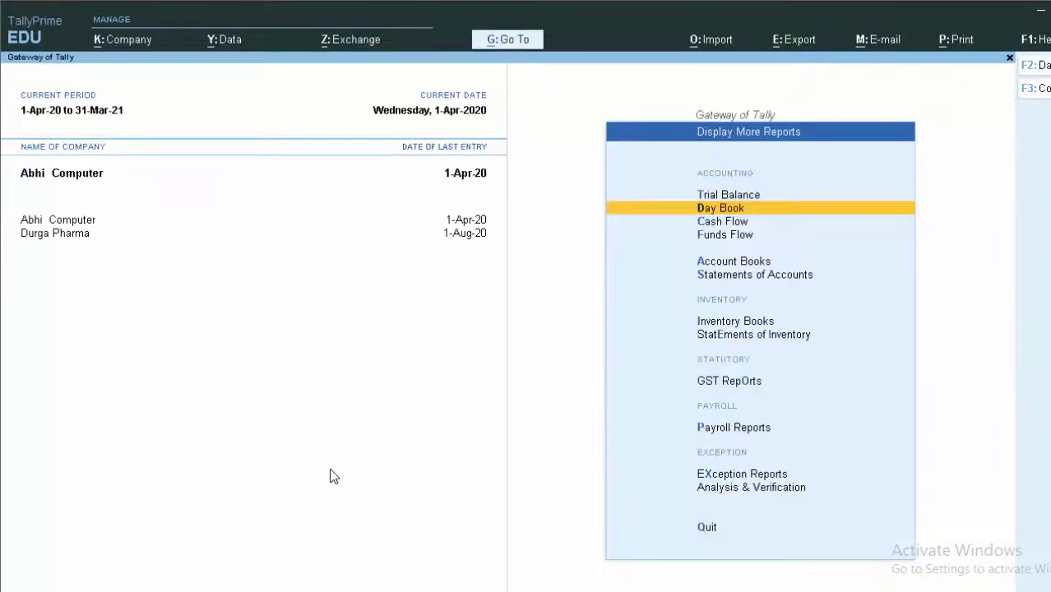
key("Escape")
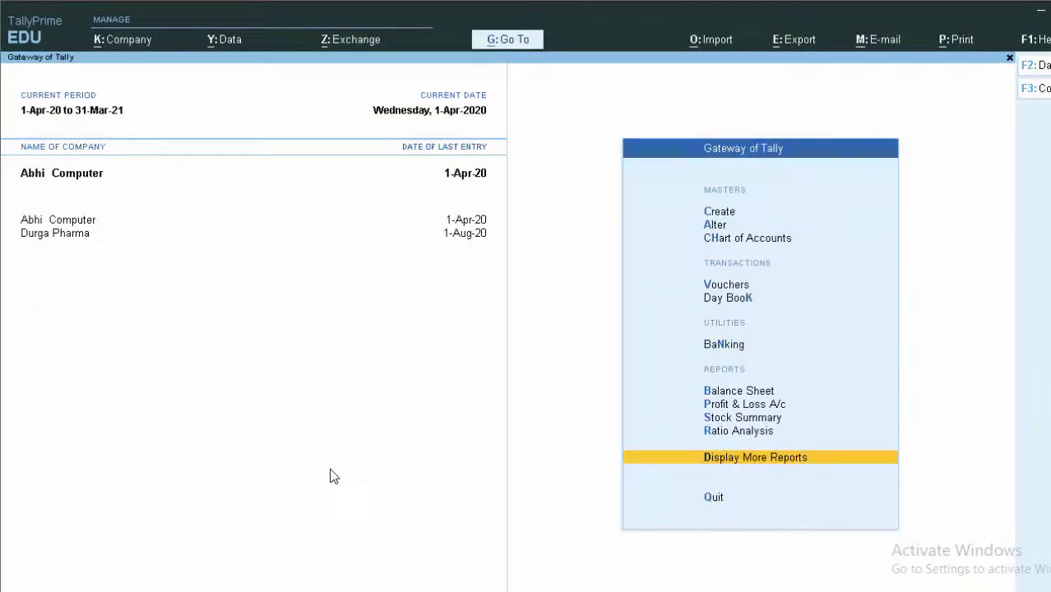
Step: Open the Pay Slip report from the Payroll Reports to reach its employee or group selection
key("Return")
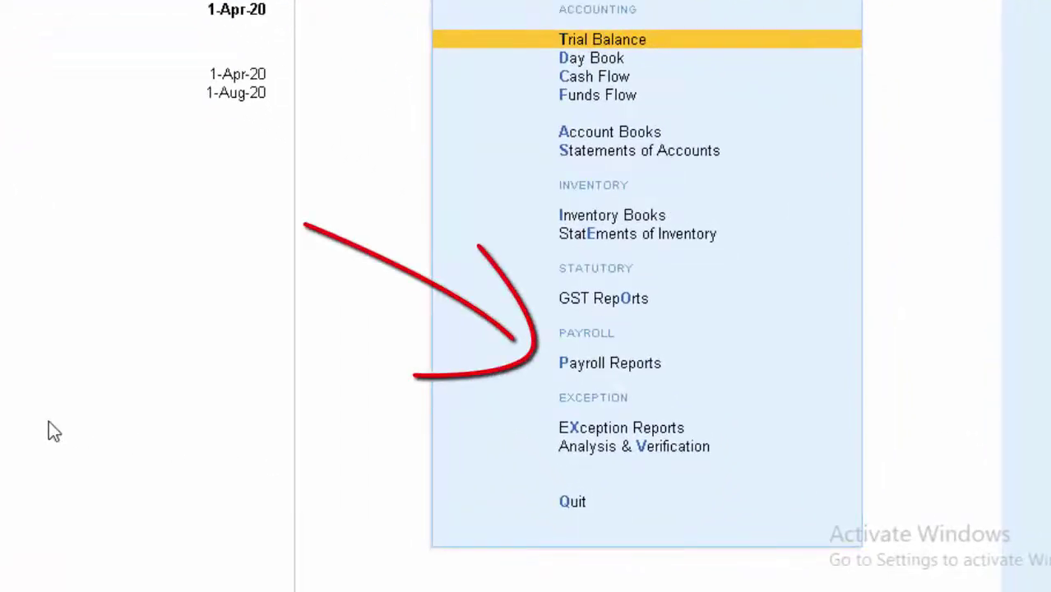
key("Down")
key("Down")
key("Down")
key("Down")
key("Down")
key("Down")
key("Down")
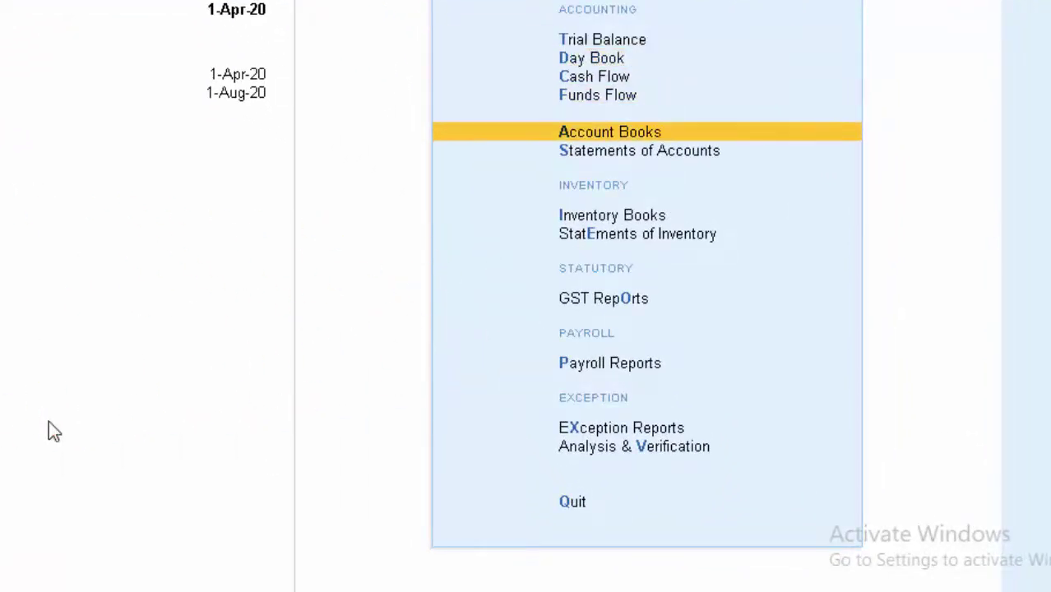
key("Down")
key("Down")
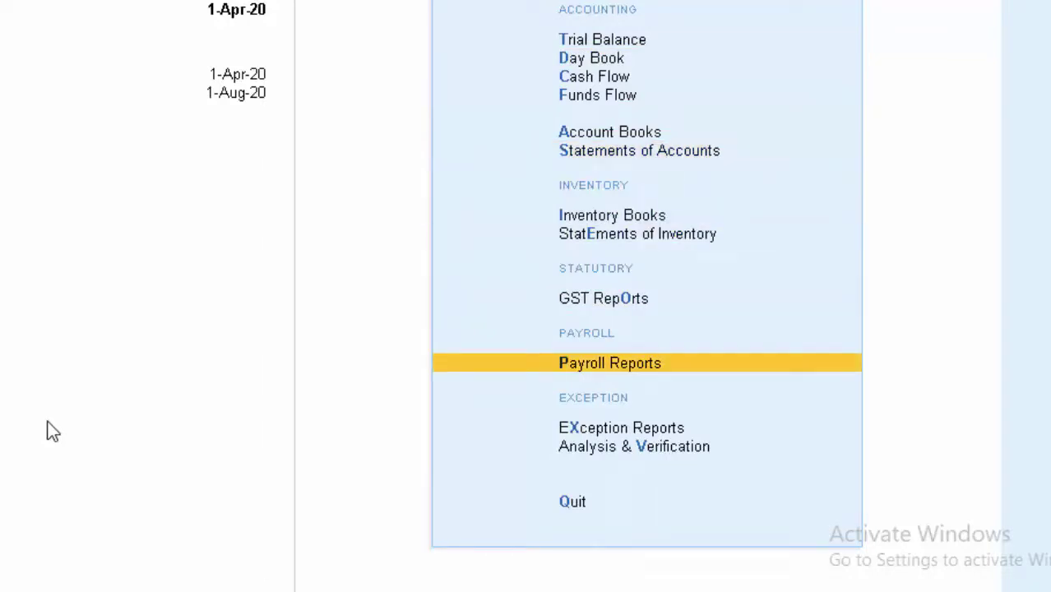
key("Return")
key("Return")
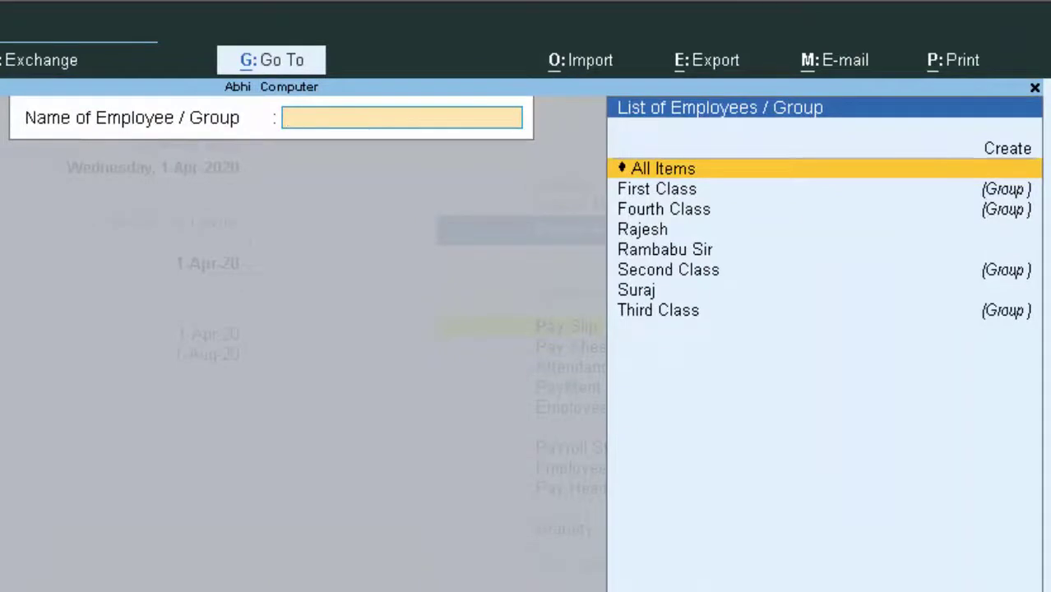
Step: Display the pay slip of the first individual employee in the list of employees and groups
key("Down")
key("Down")
key("Down")
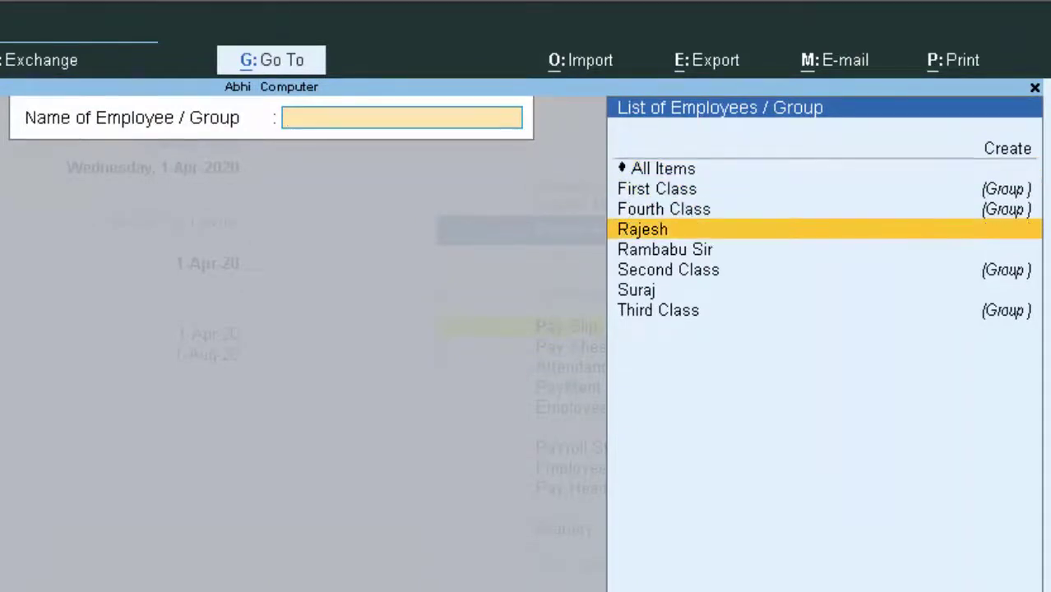
key("Return")
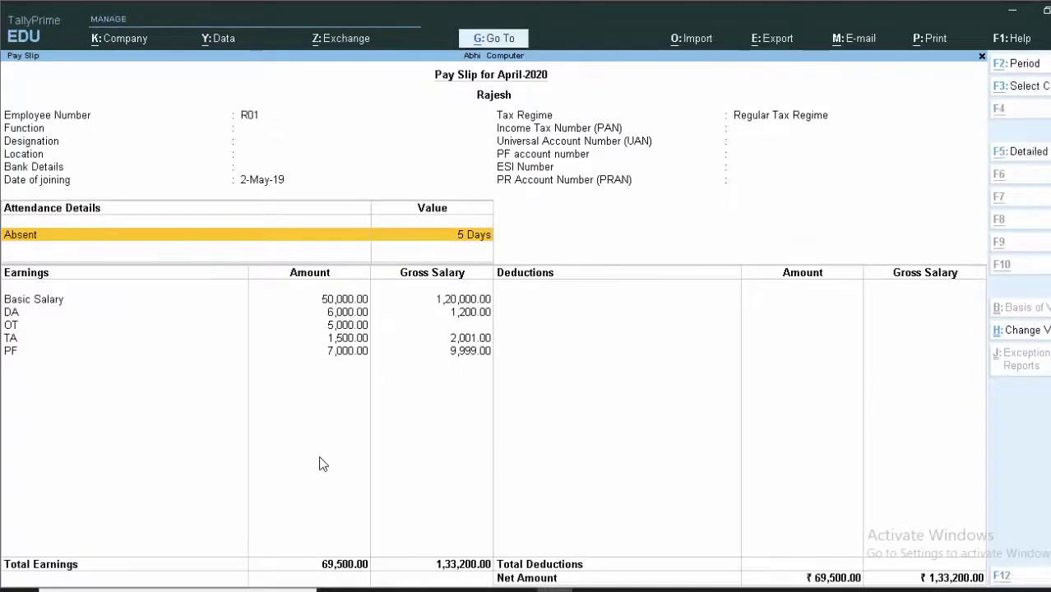
Step: Preview the first listed employee's pay slip printout zoomed in, and return to the report without printing
key("alt+p")
key("Return")
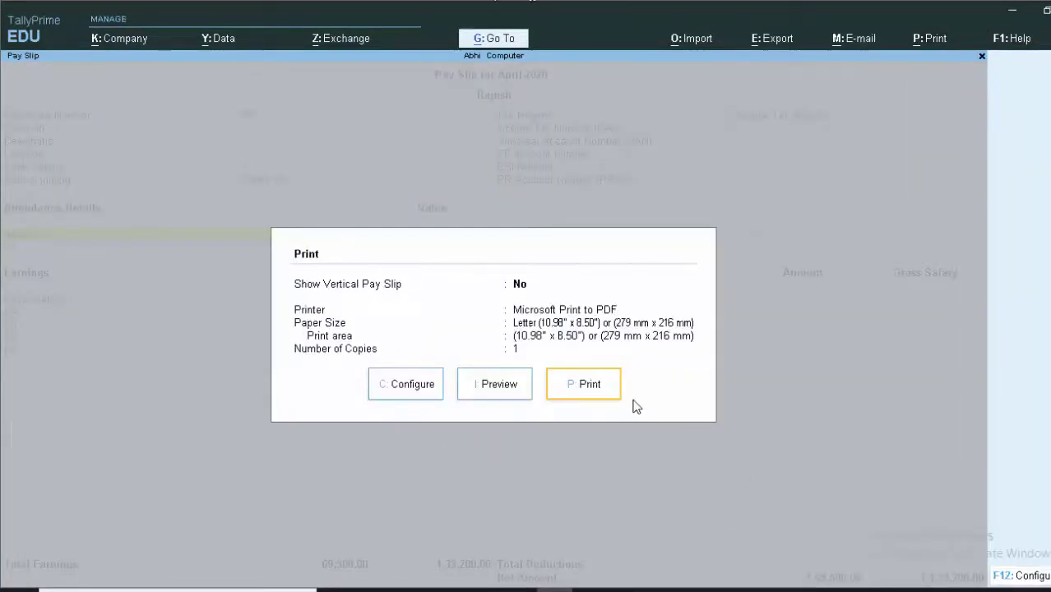
left_click(496, 385)
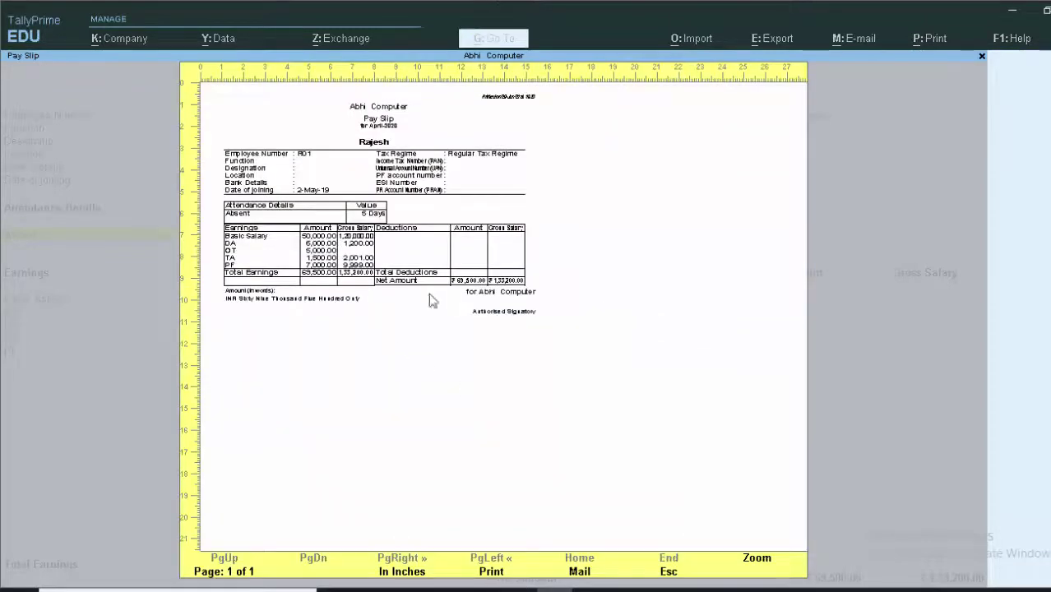
left_click(756, 559)
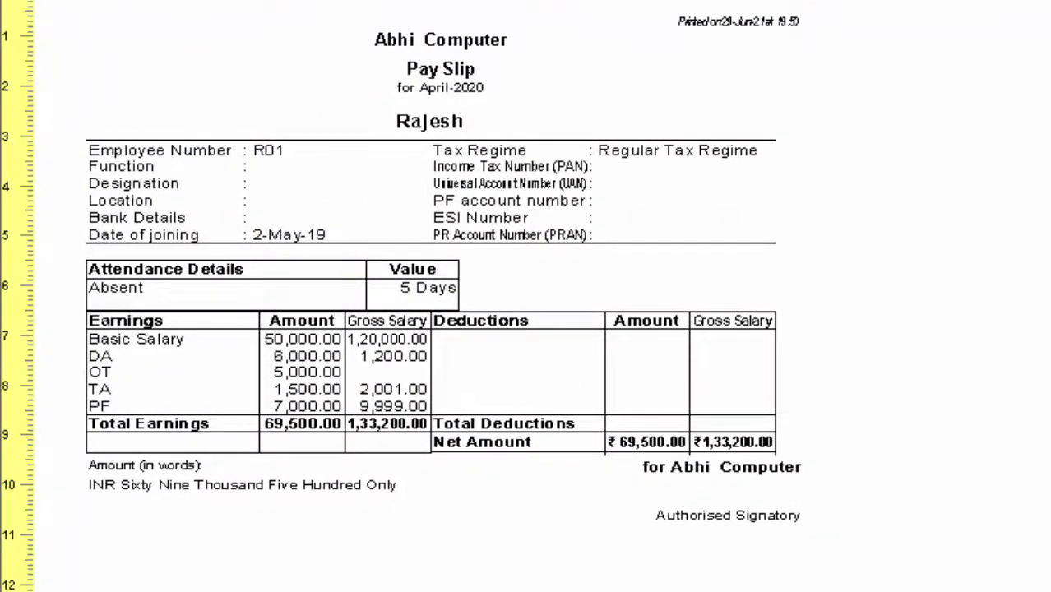
key("Escape")
key("Escape")
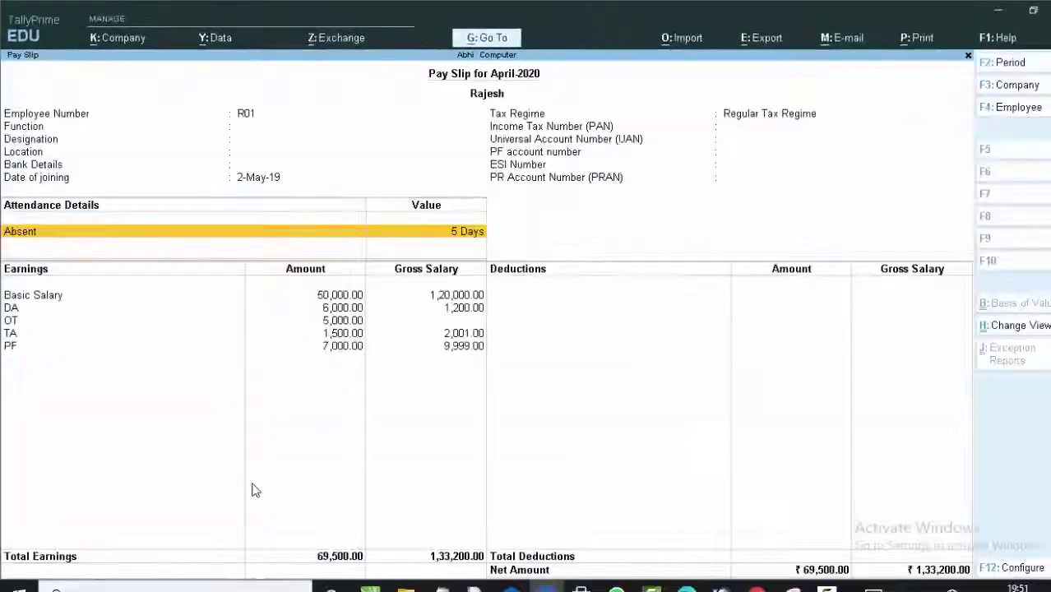
Step: Switch the pay slip report to the second individual employee in the list of employees and groups
key("F4")
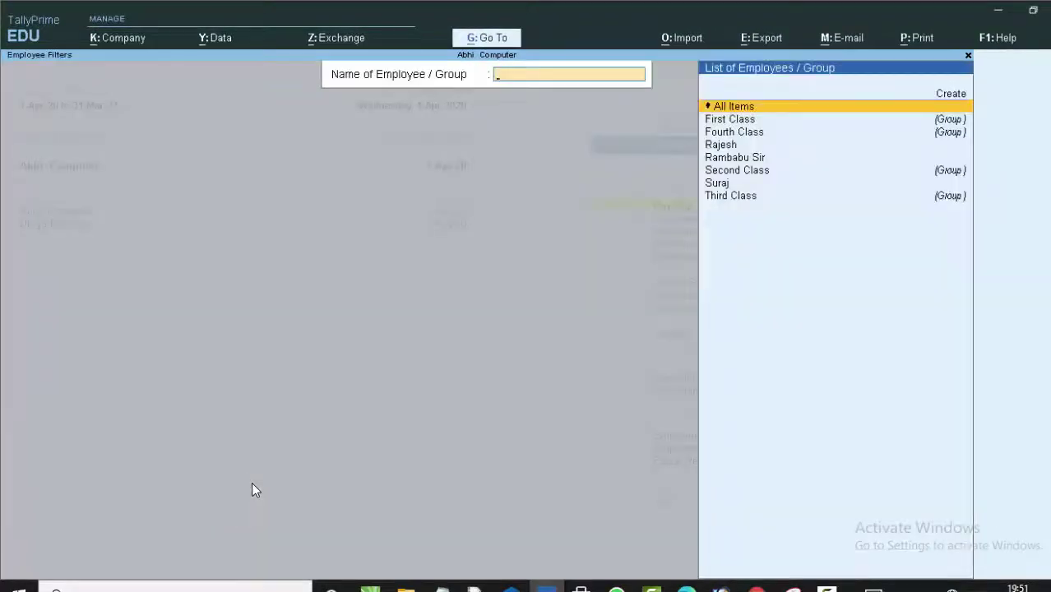
key("Down")
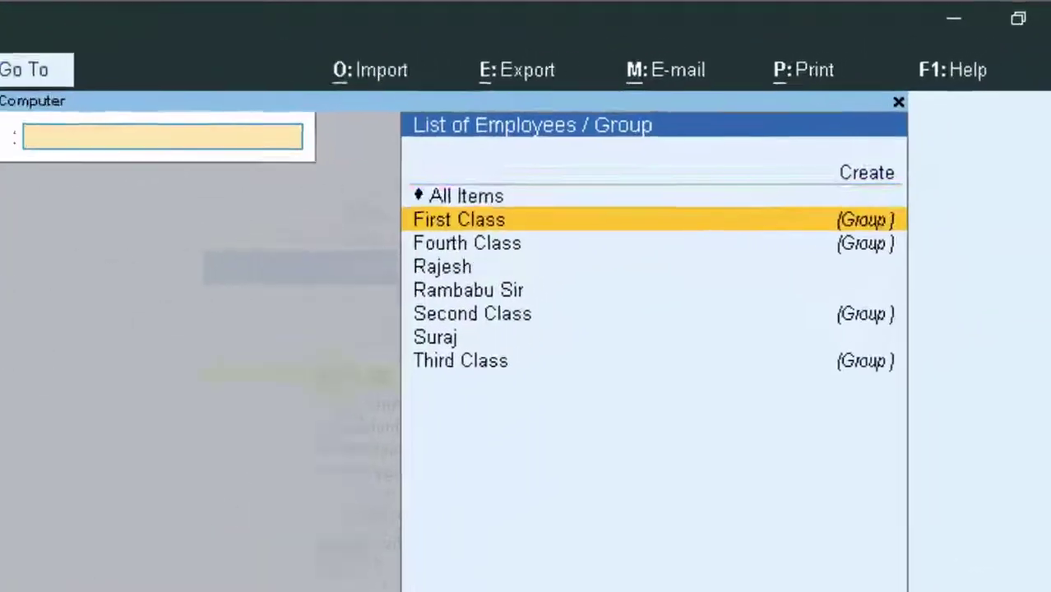
key("Down")
key("Down")
key("Down")
key("Down")
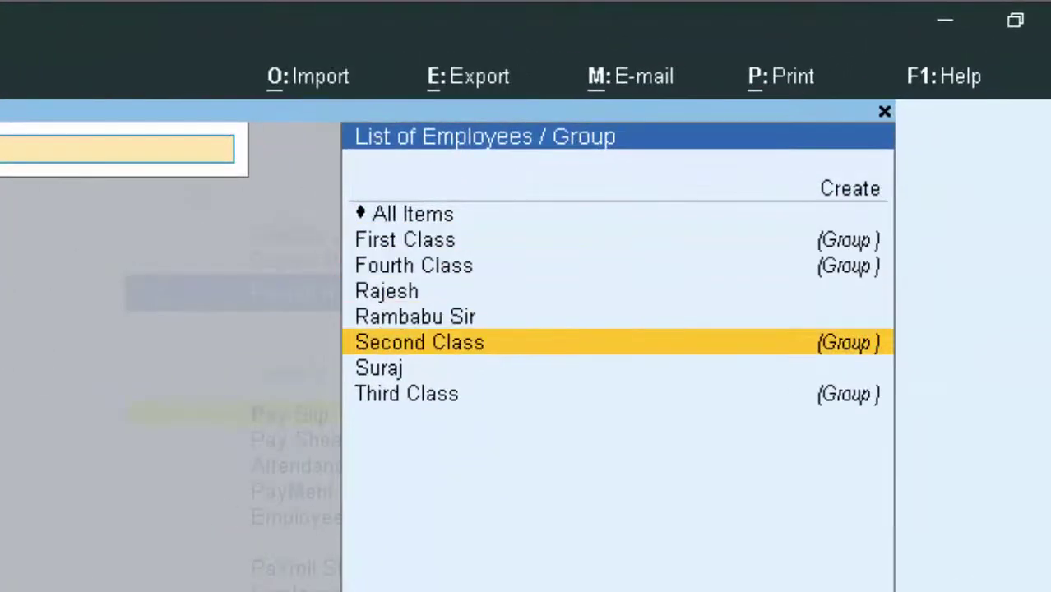
key("Up")
key("Return")
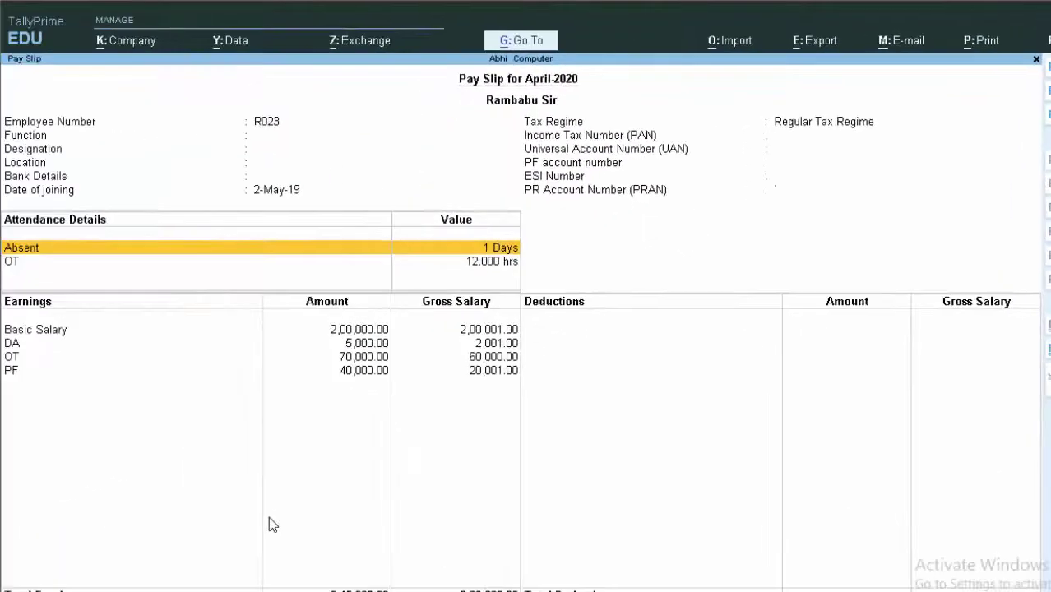
Step: Preview the second listed employee's pay slip printout, change its zoom level, and return to the report without printing
key("alt+p")
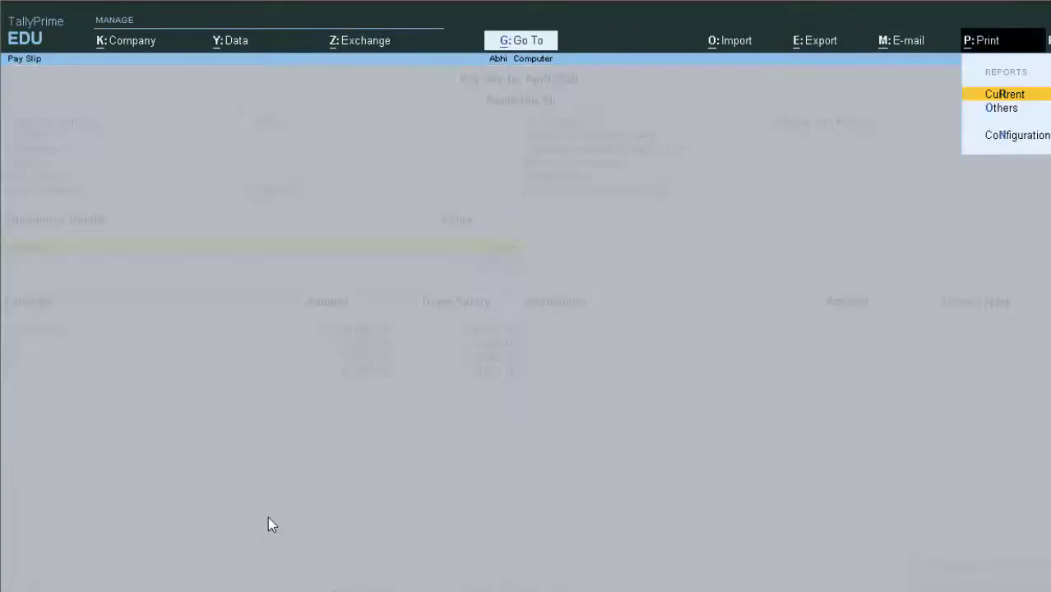
key("Return")
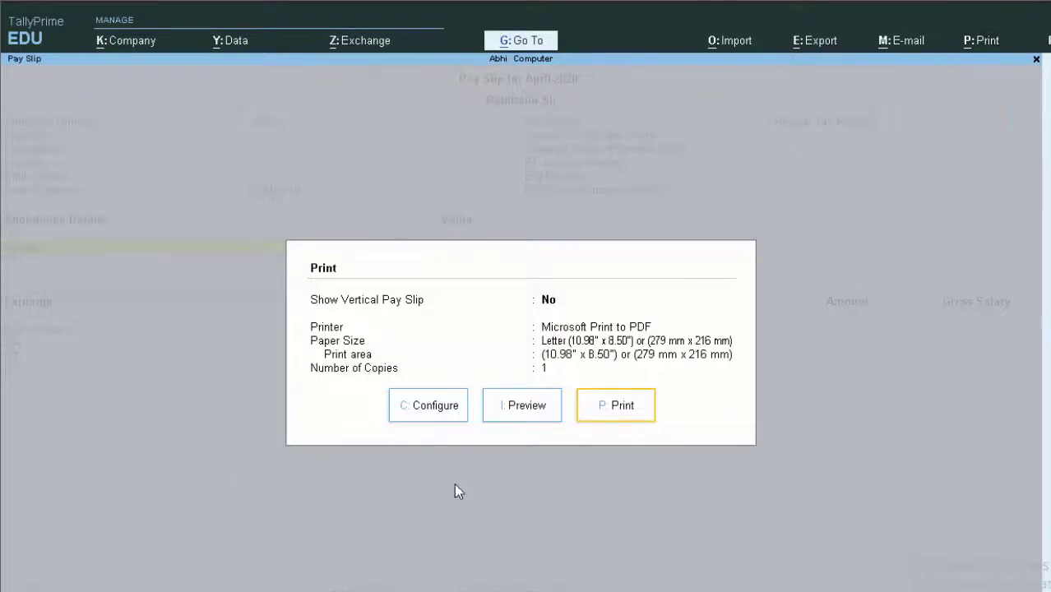
left_click(526, 408)
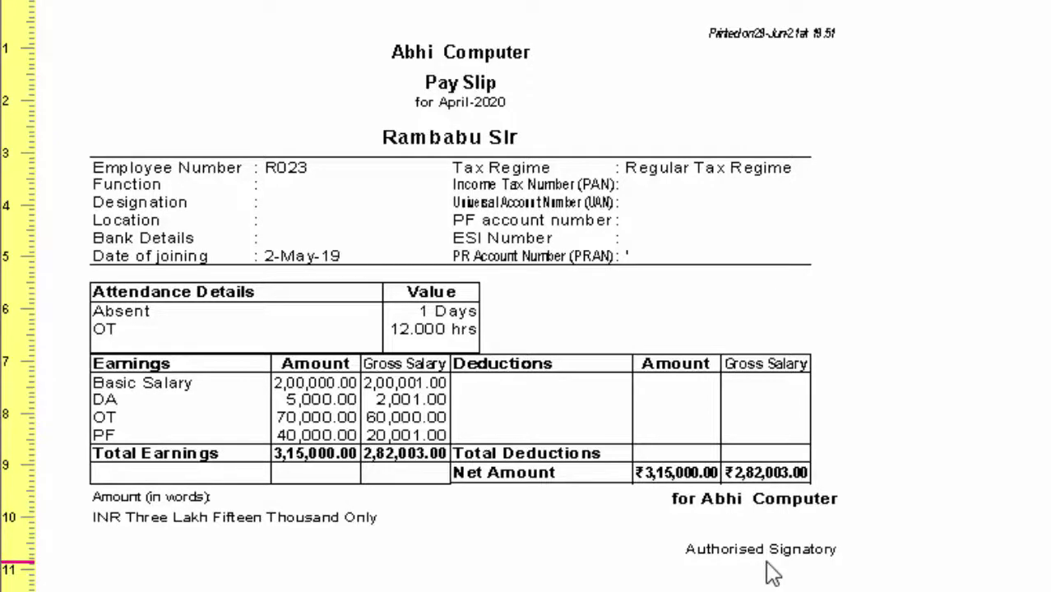
key("alt+z")
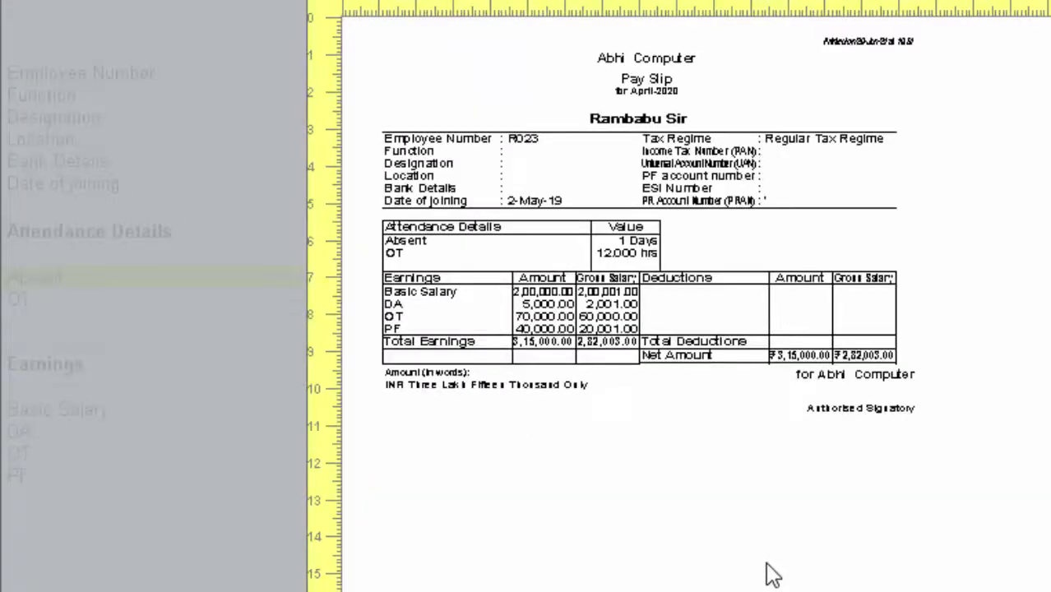
key("Escape")
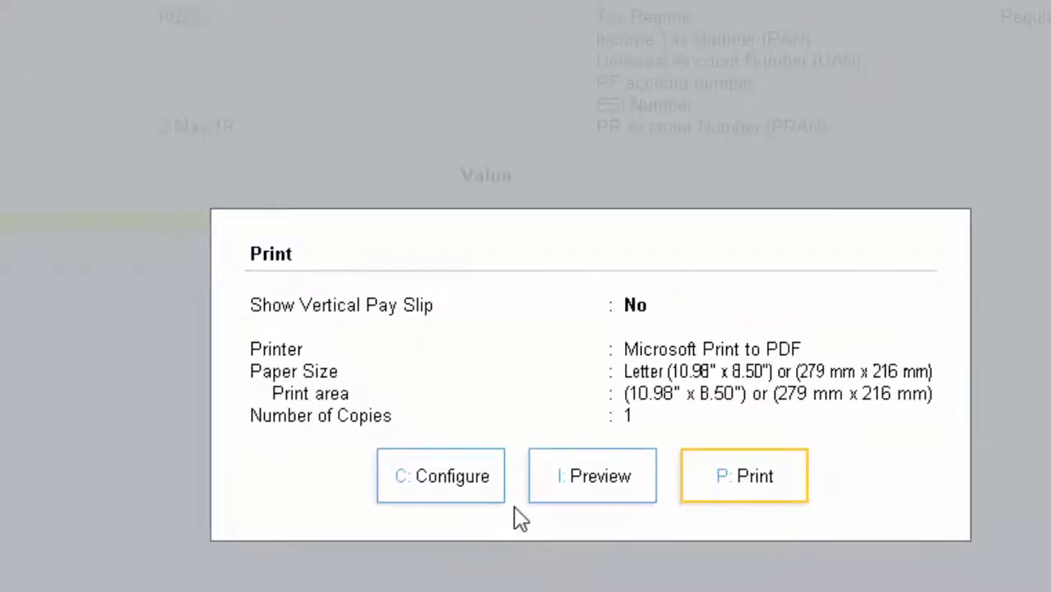
key("Escape")
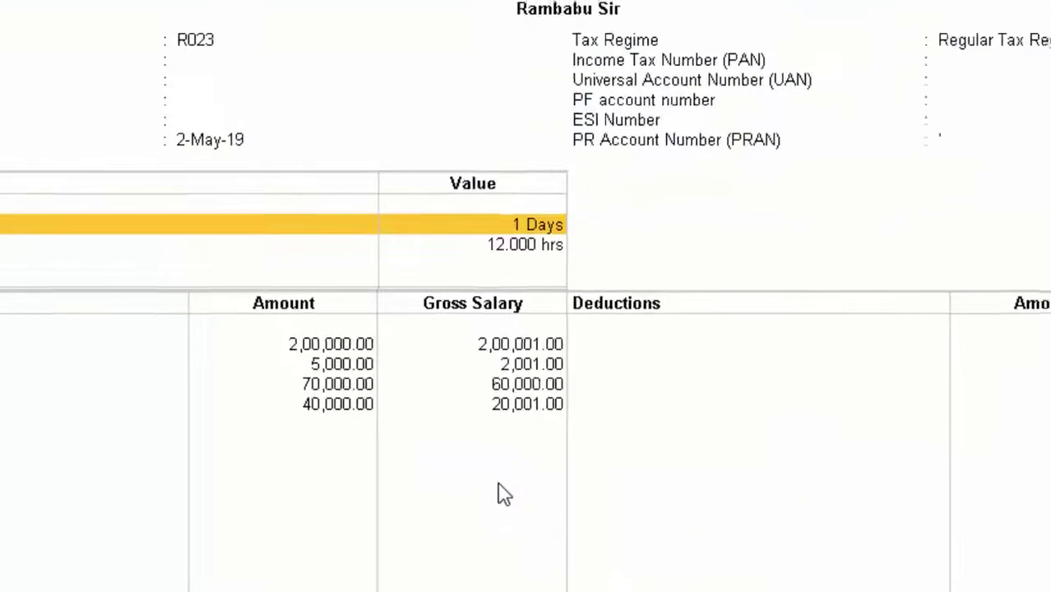